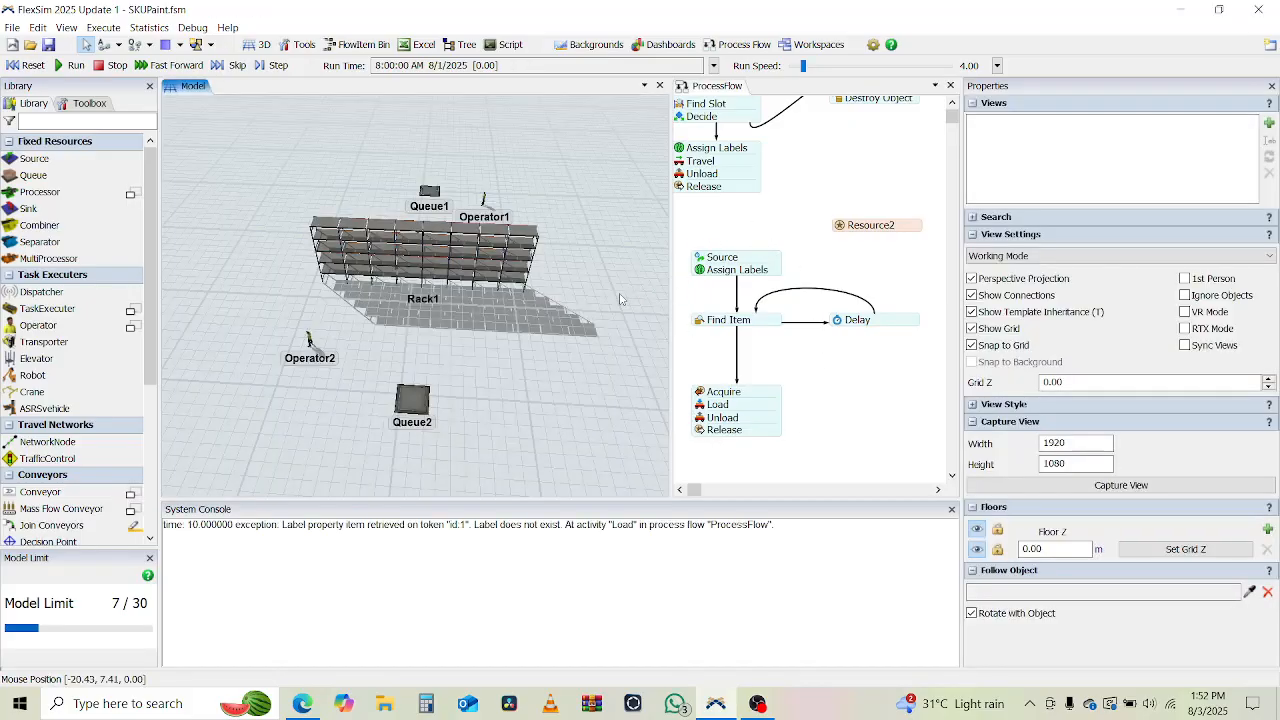
right_drag(490, 471, 537, 457)
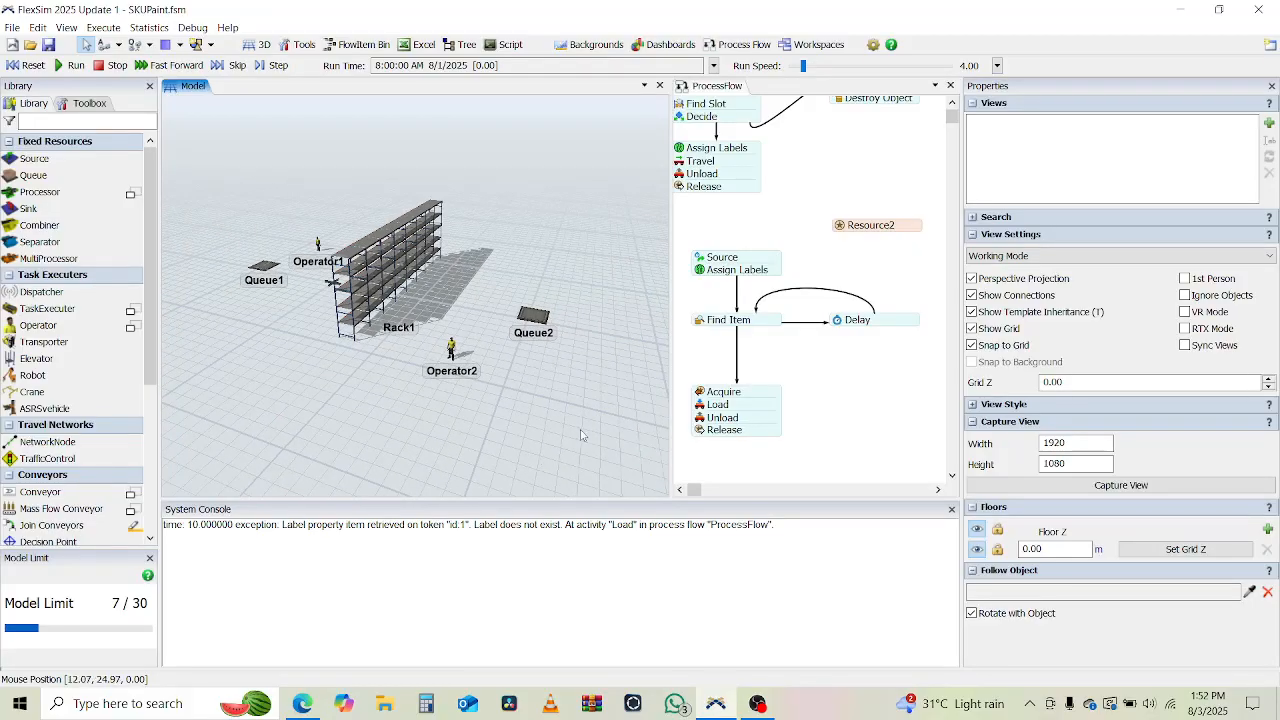
drag(581, 435, 428, 440)
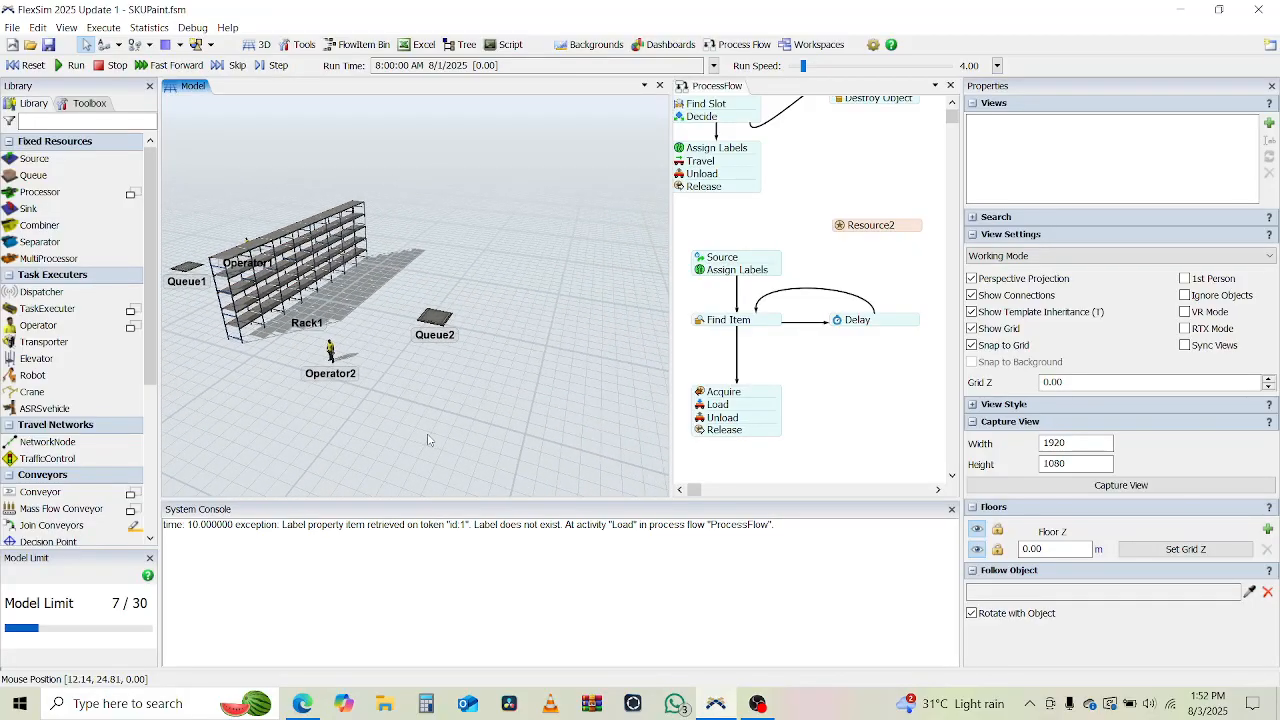
mouse_move(422, 442)
right_down()
mouse_move(460, 448)
mouse_move(417, 447)
right_up()
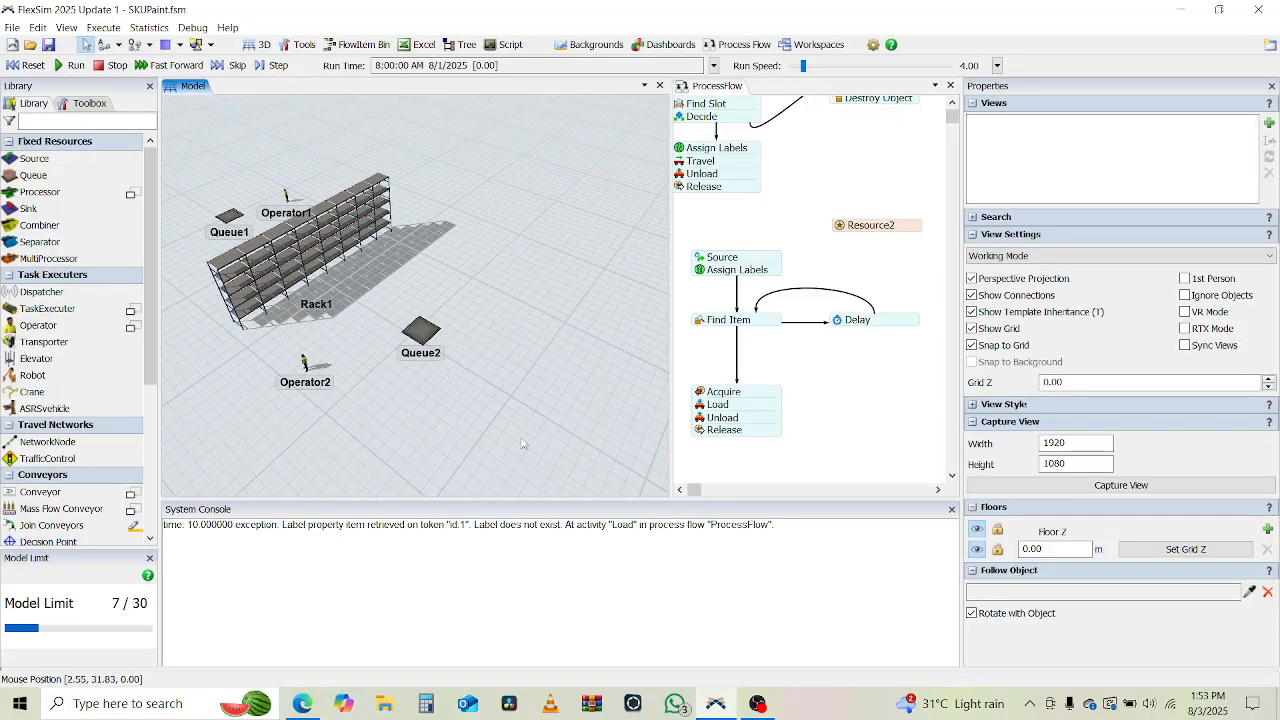
drag(573, 436, 429, 315)
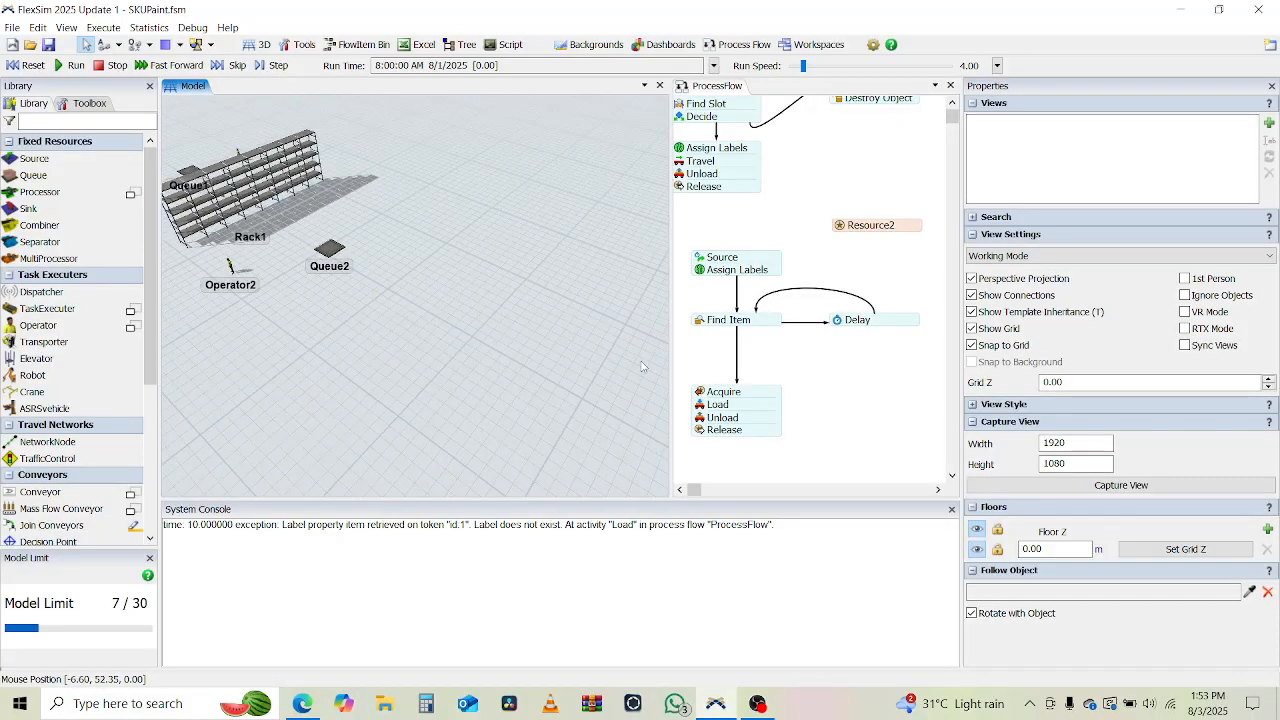
drag(289, 313, 401, 373)
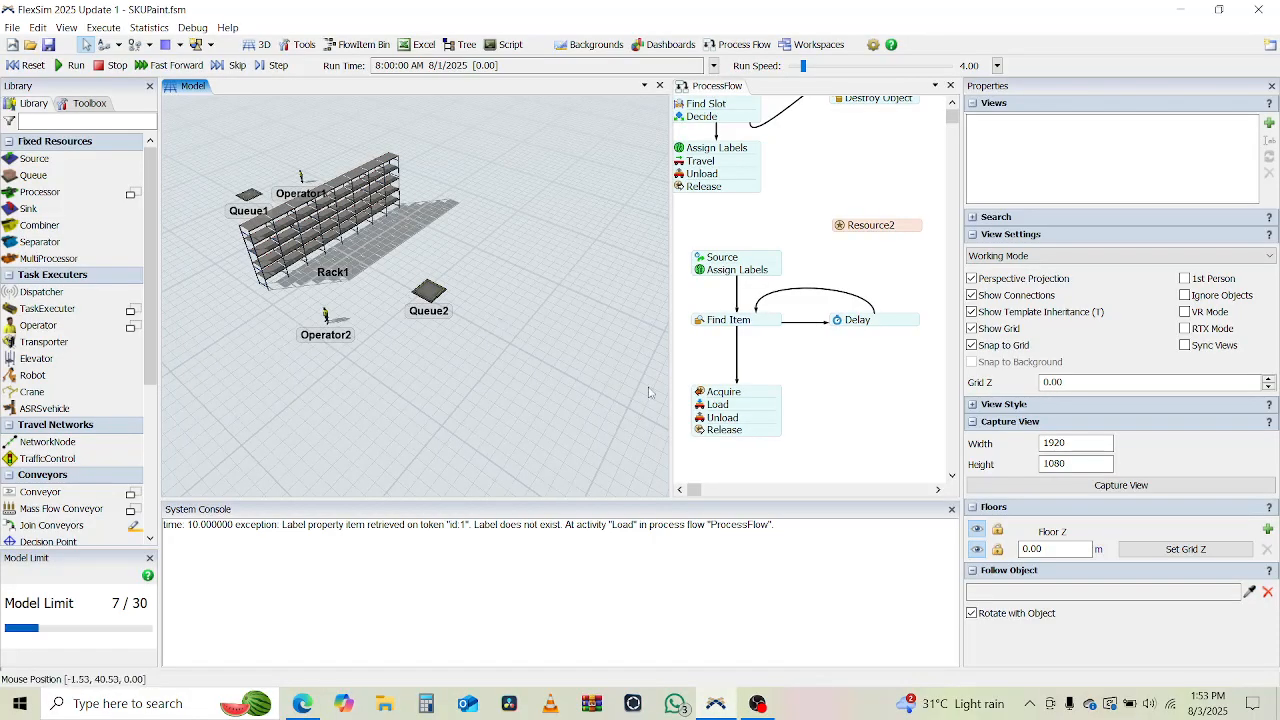
drag(571, 400, 388, 277)
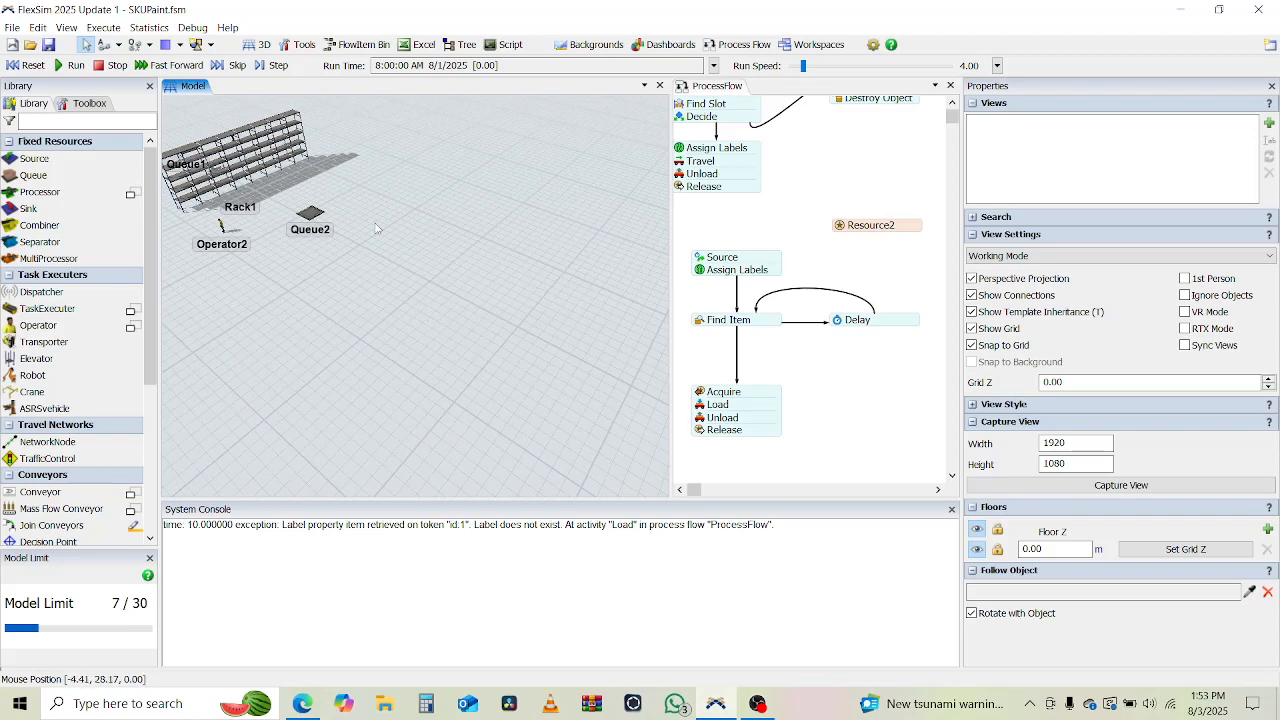
drag(382, 228, 395, 318)
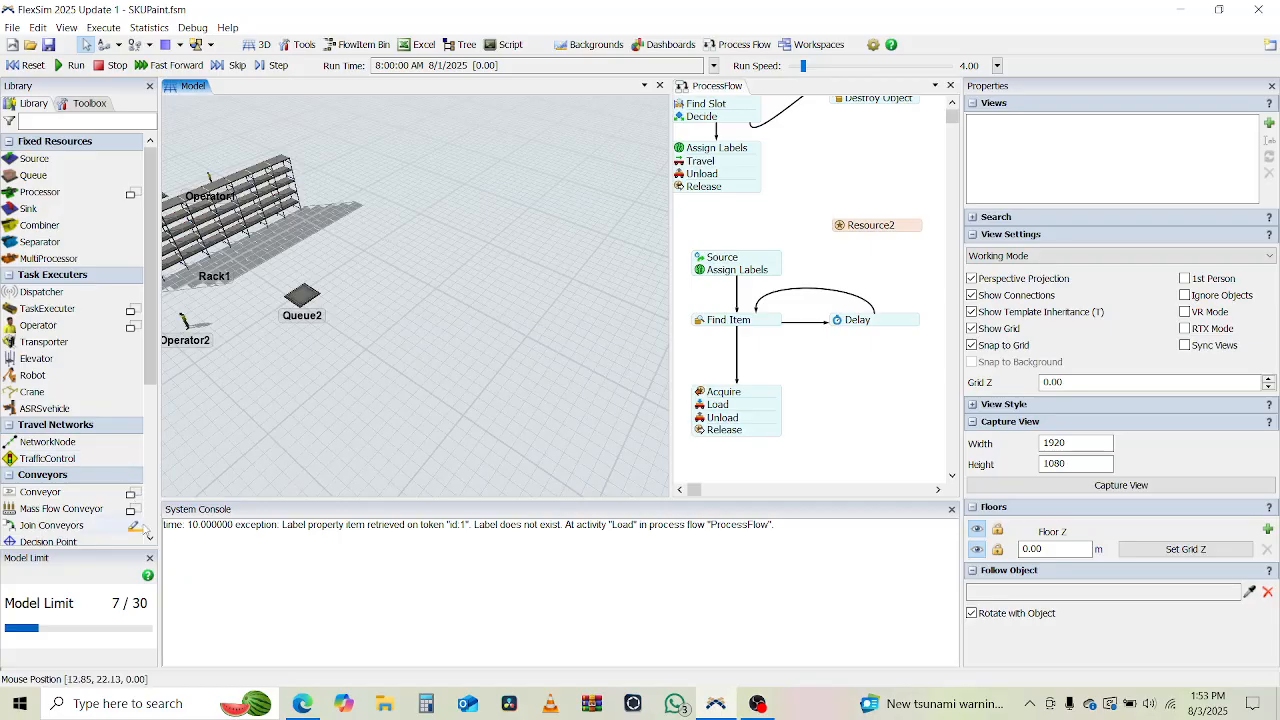
Draw a straight conveyor about 33 m long in front of Queue2, from about X -19.45 to X 13.66 at Y 30.24.
click(133, 493)
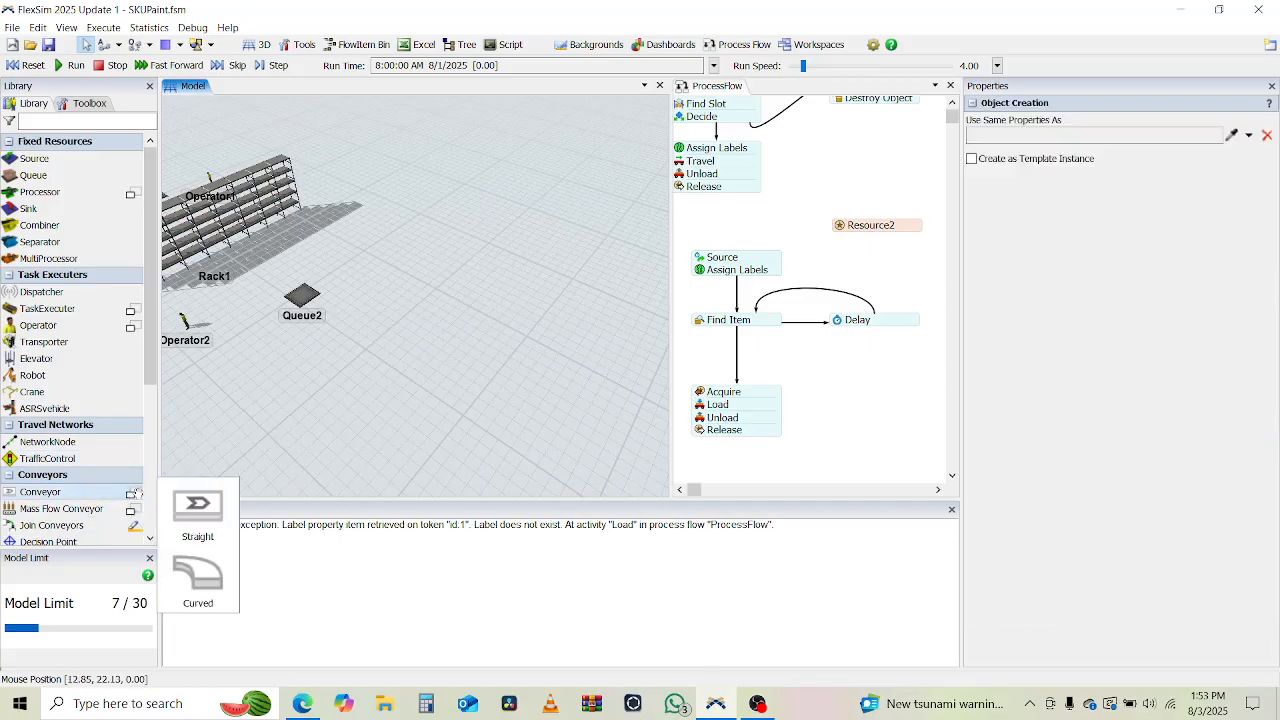
click(198, 510)
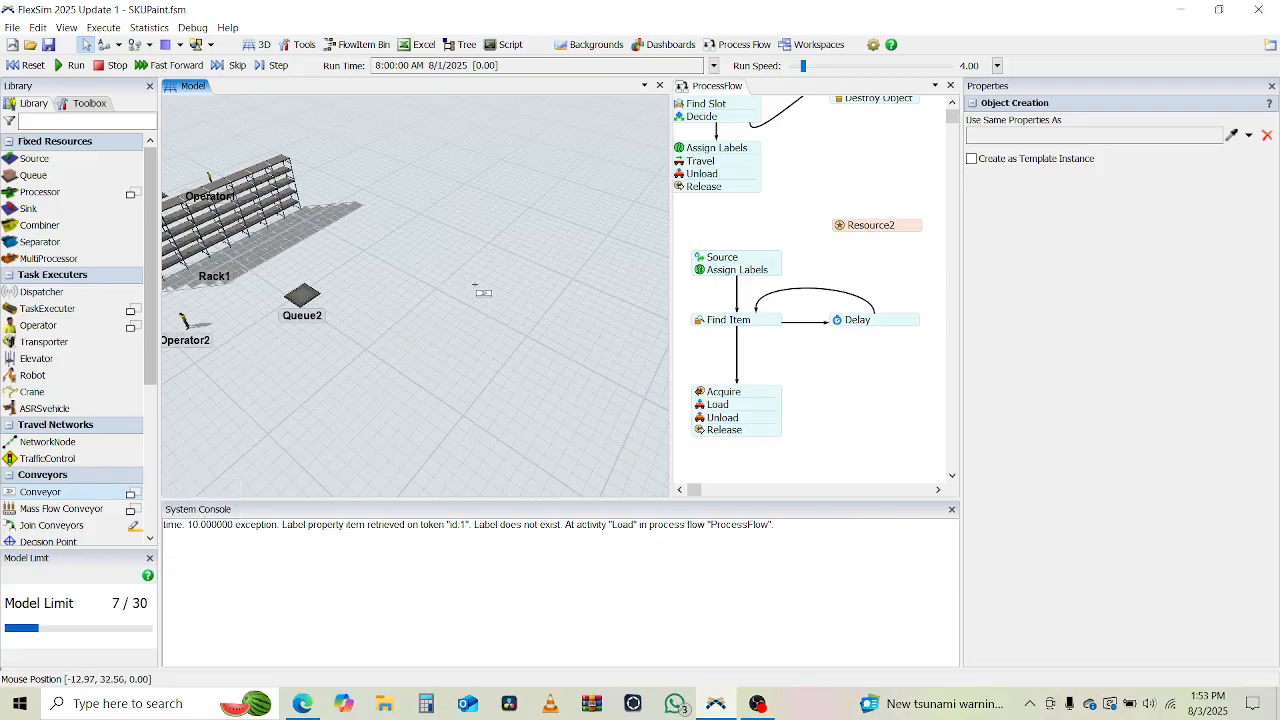
click(133, 493)
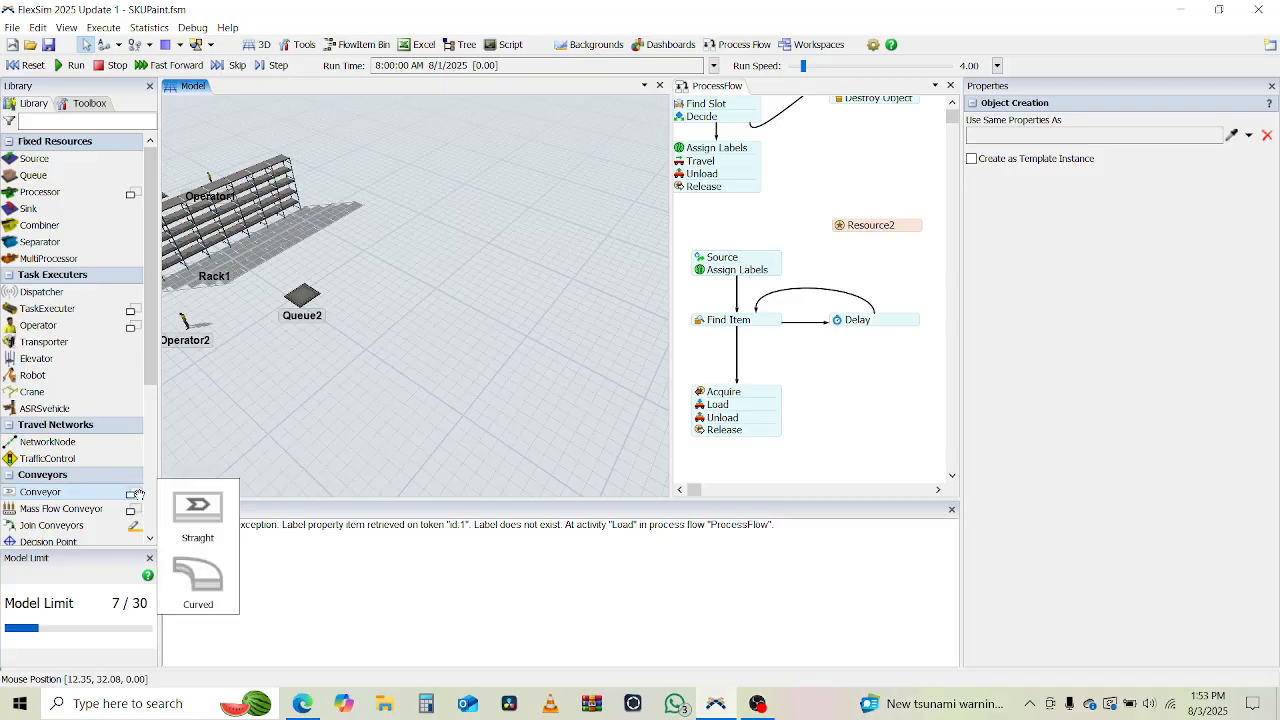
click(199, 507)
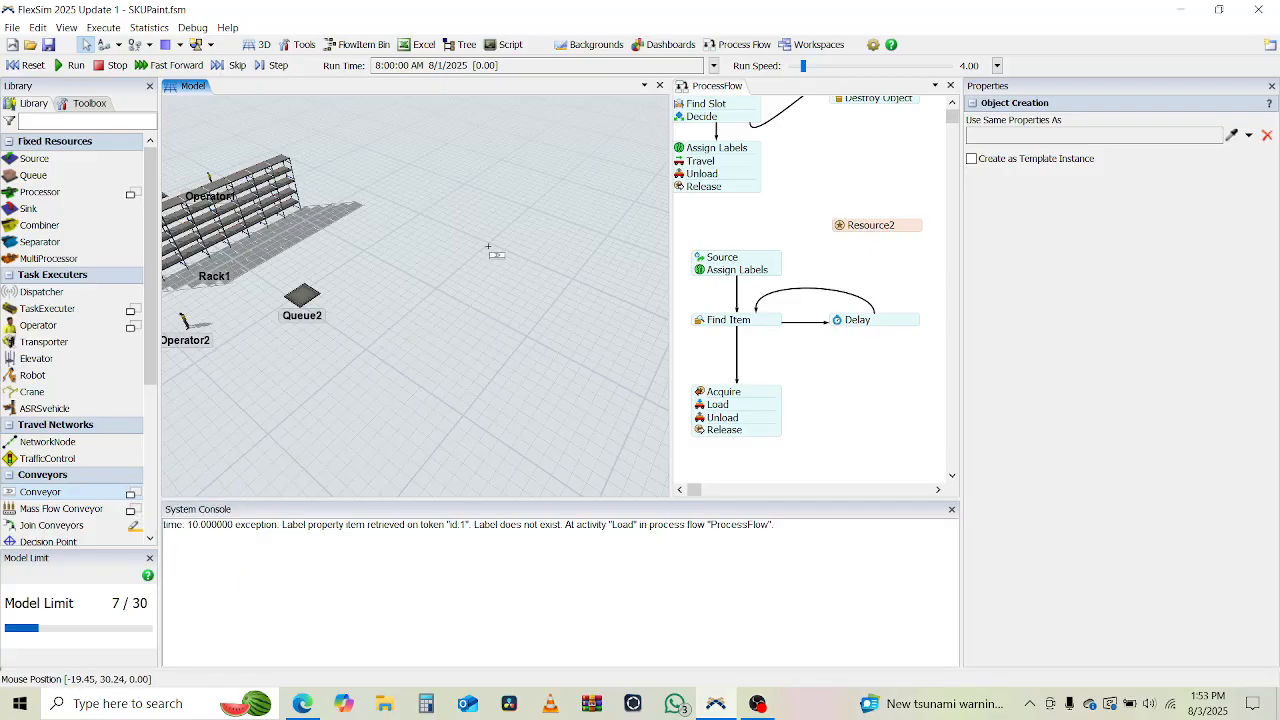
drag(488, 246, 240, 455)
Draw a second straight conveyor about 33 m long beyond the first, running the opposite way from about (13.46, 48.08) to (-19.71, 48.96).
scroll(271, 443, down, 2)
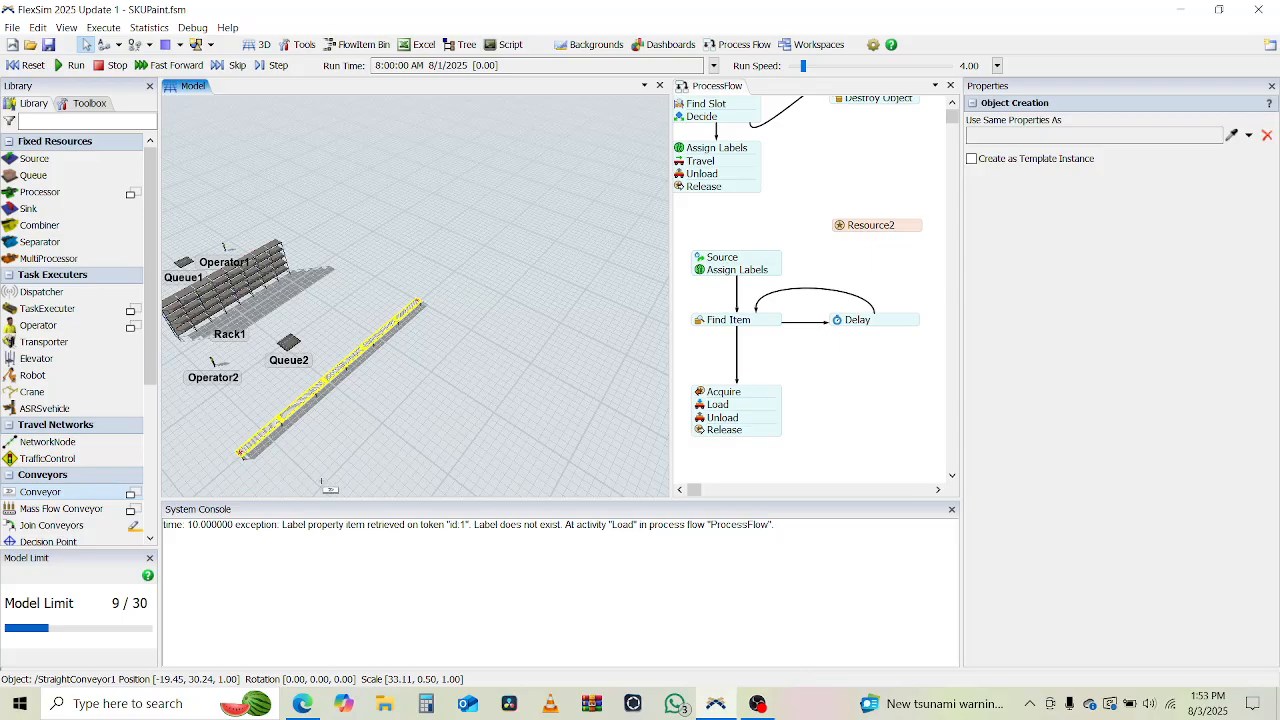
scroll(322, 482, down, 1)
scroll(348, 435, down, 2)
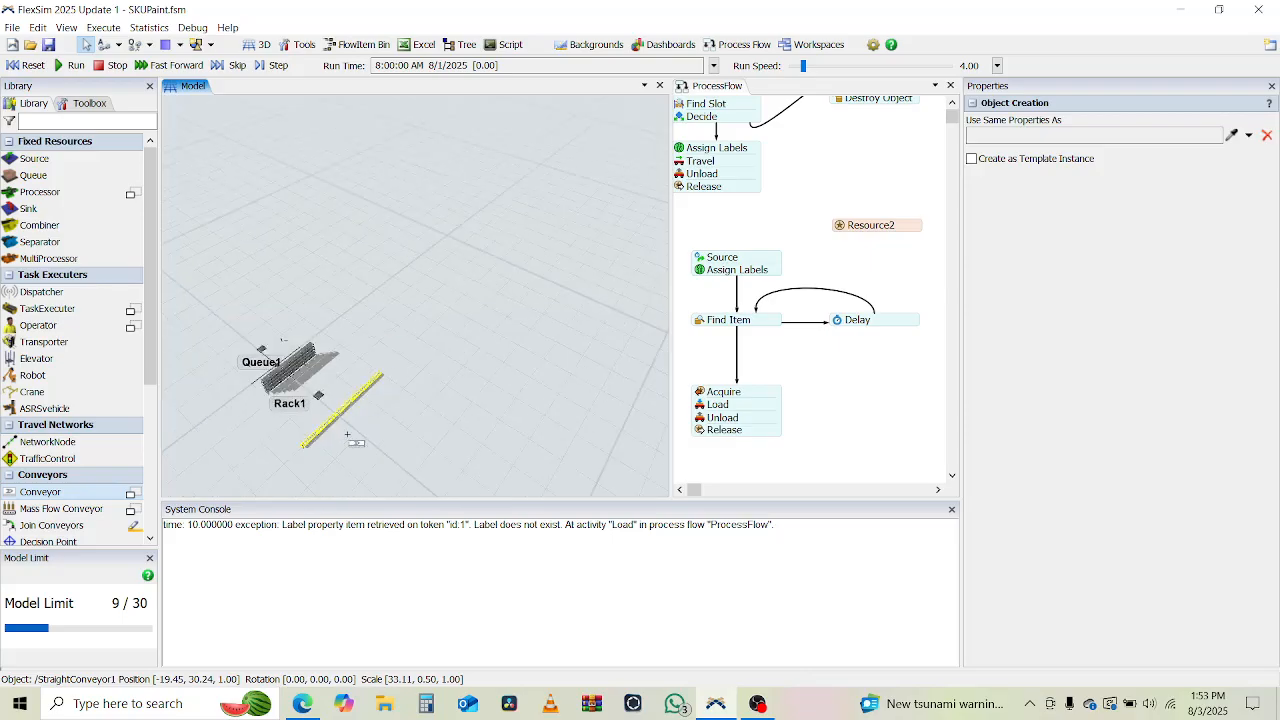
click(347, 488)
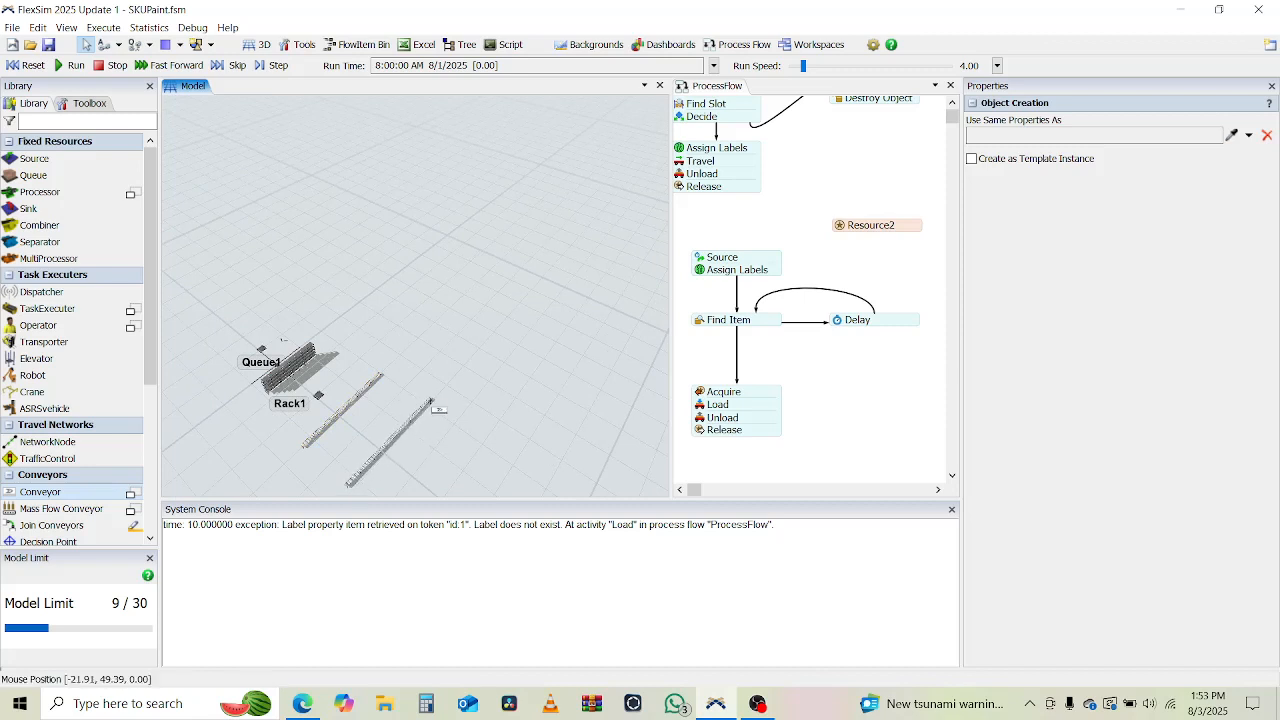
click(428, 405)
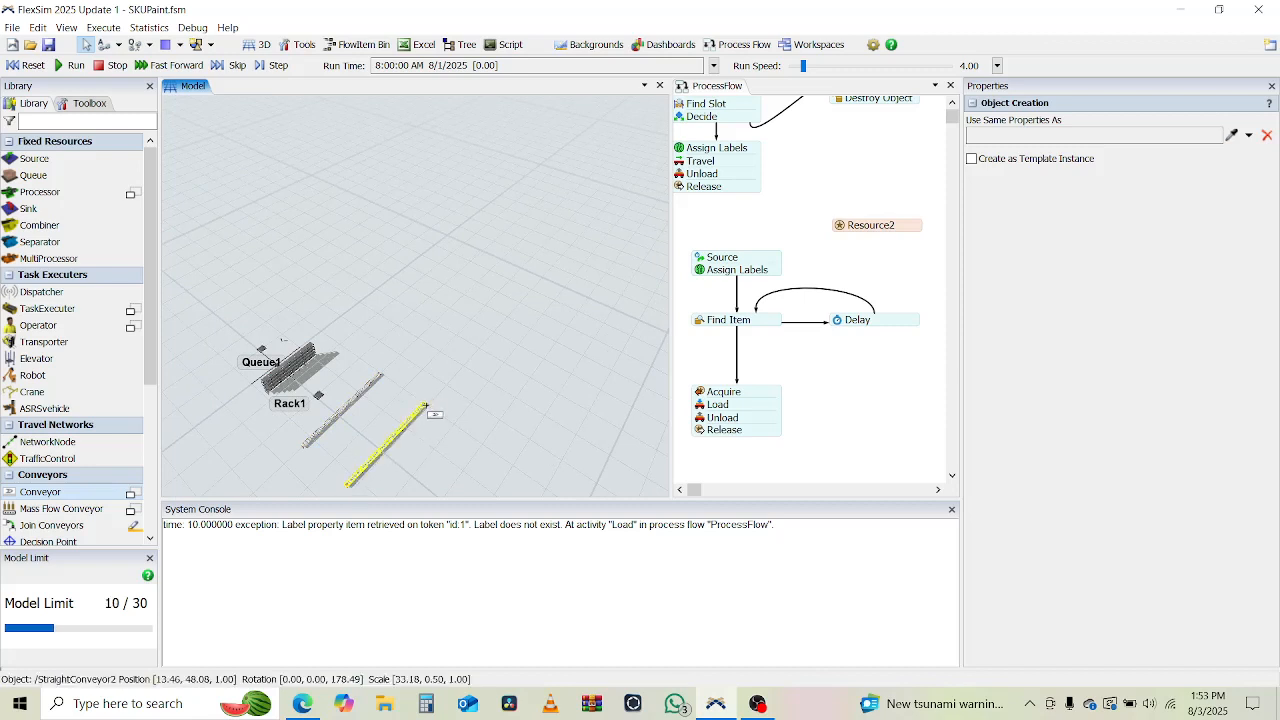
key(Escape)
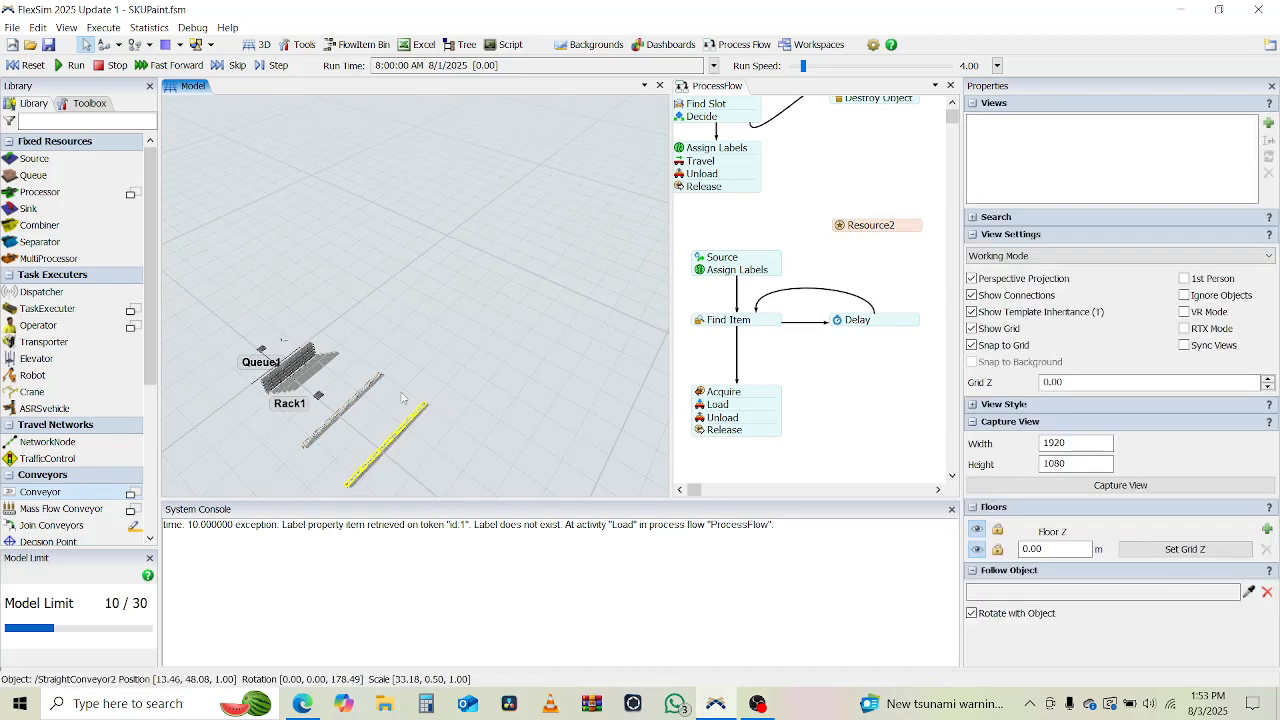
Examine the flow direction and properties of both straight conveyors.
drag(437, 345, 528, 264)
scroll(442, 317, up, 4)
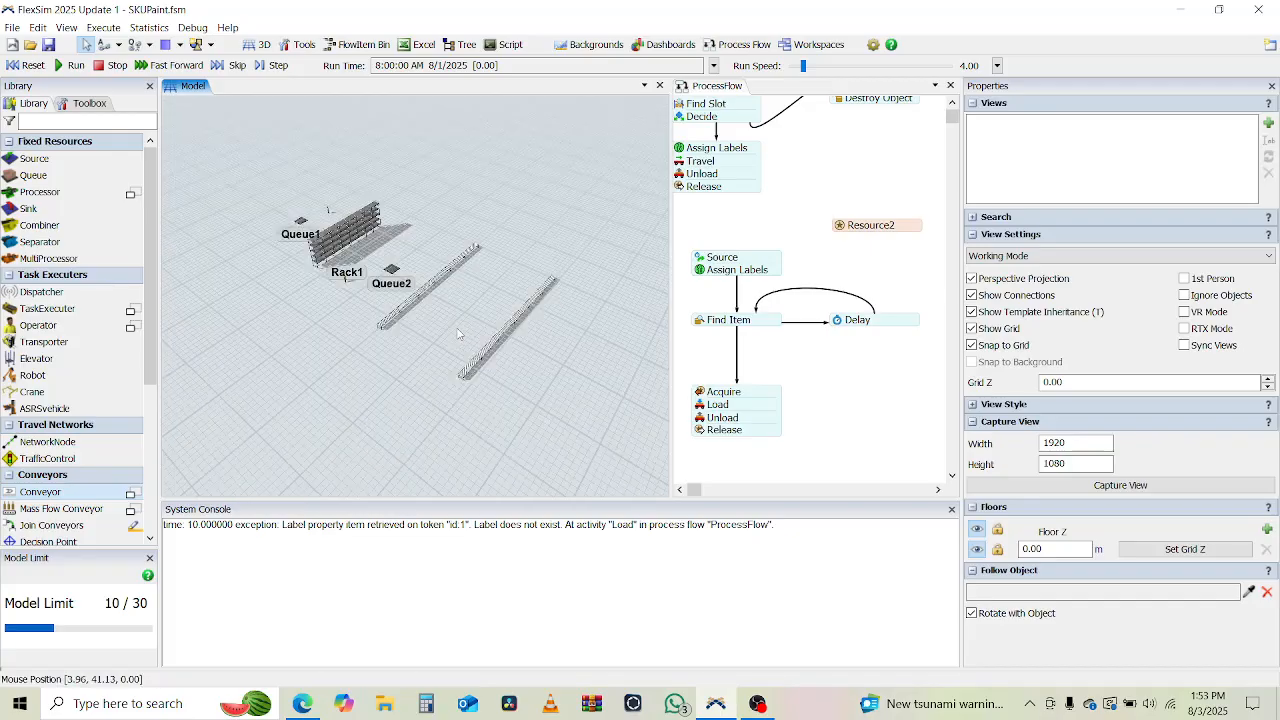
right_drag(394, 392, 325, 300)
scroll(323, 288, up, 5)
scroll(433, 363, down, 3)
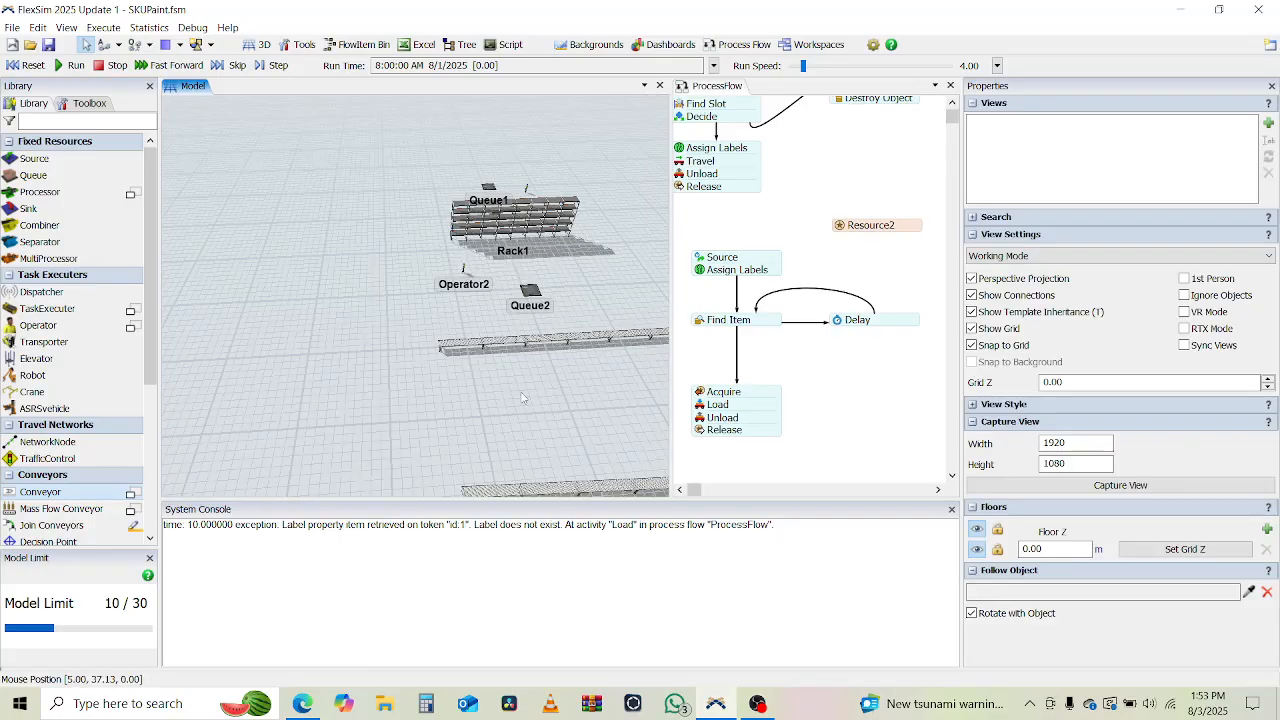
drag(506, 395, 416, 348)
click(516, 308)
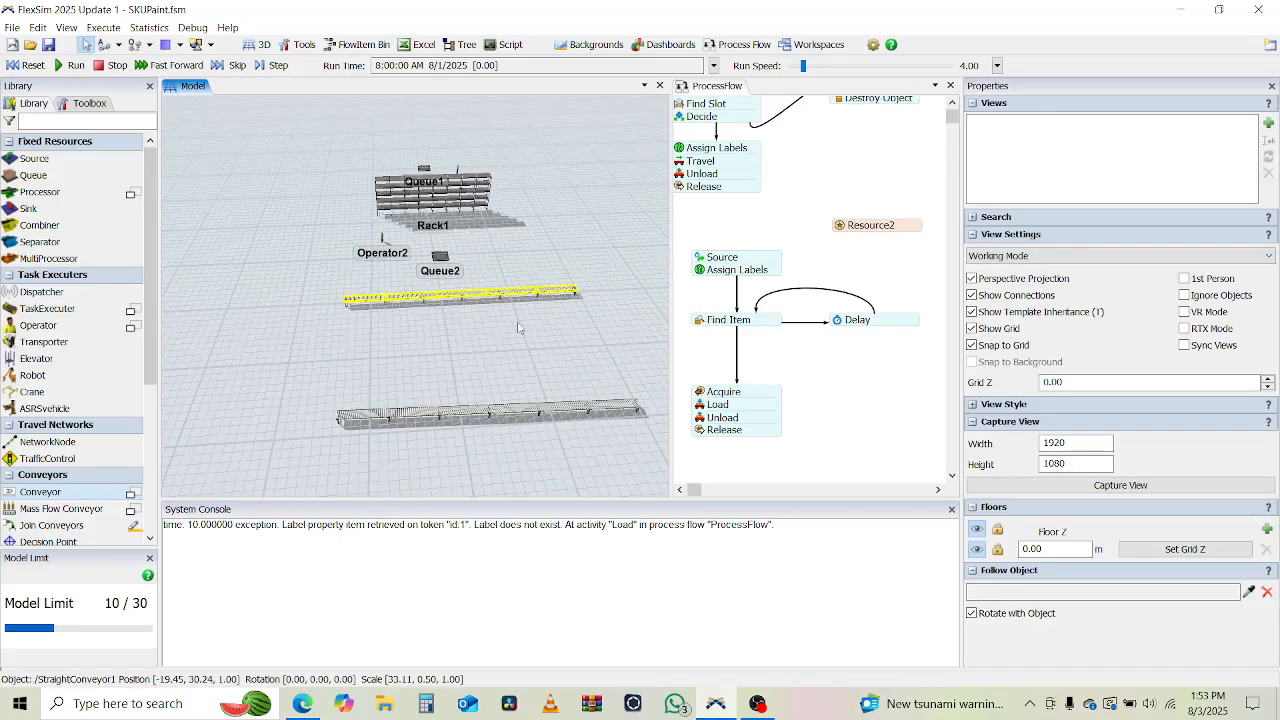
right_drag(503, 338, 507, 372)
scroll(464, 302, up, 6)
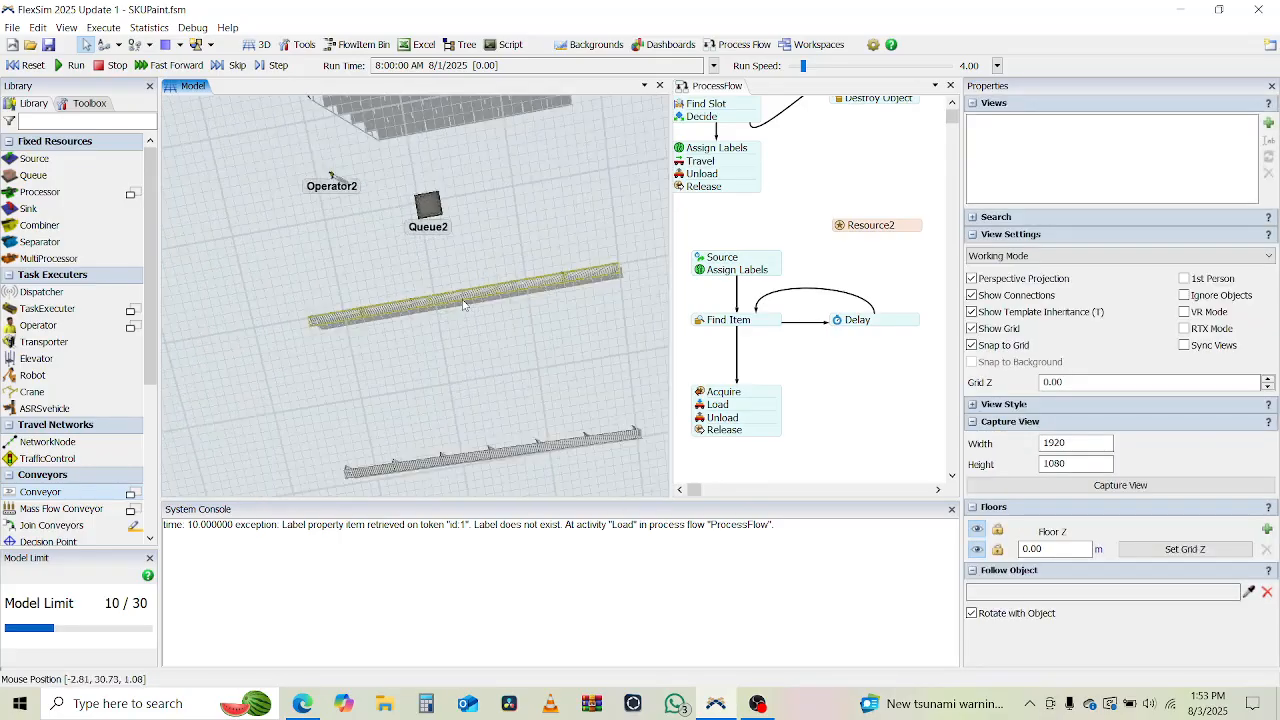
click(463, 304)
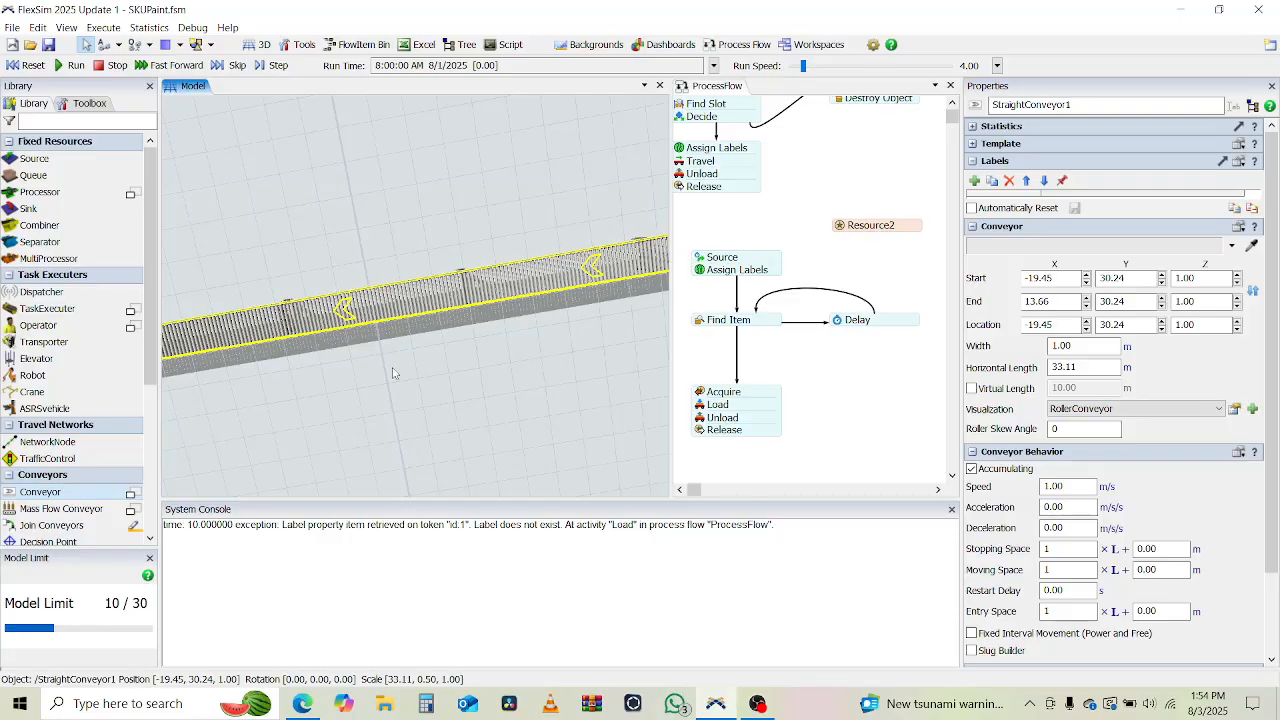
drag(478, 393, 429, 4)
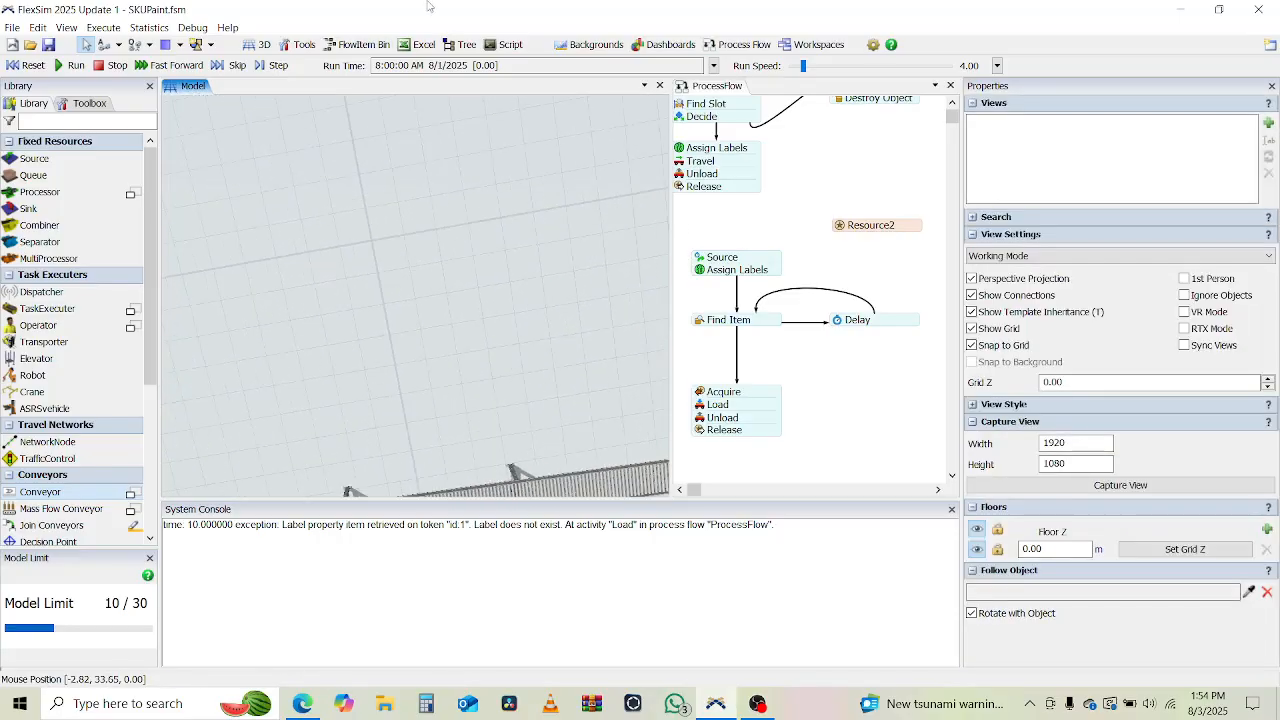
drag(442, 288, 432, 134)
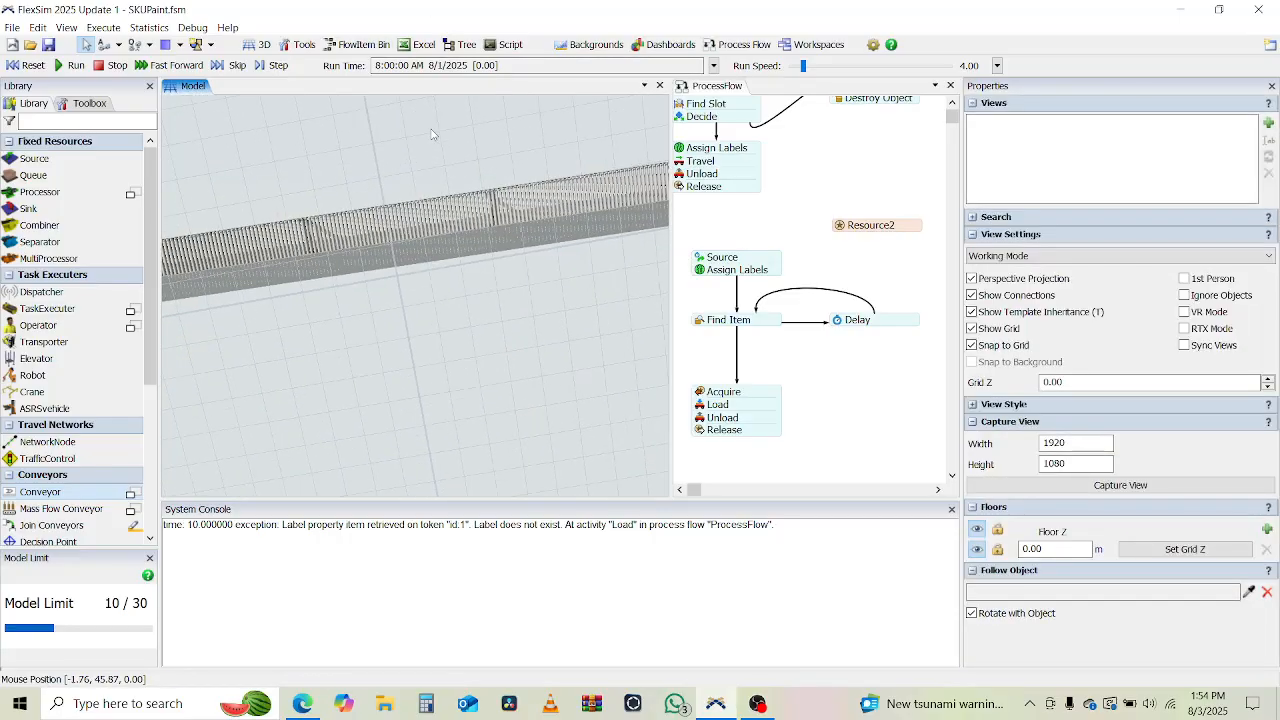
click(392, 232)
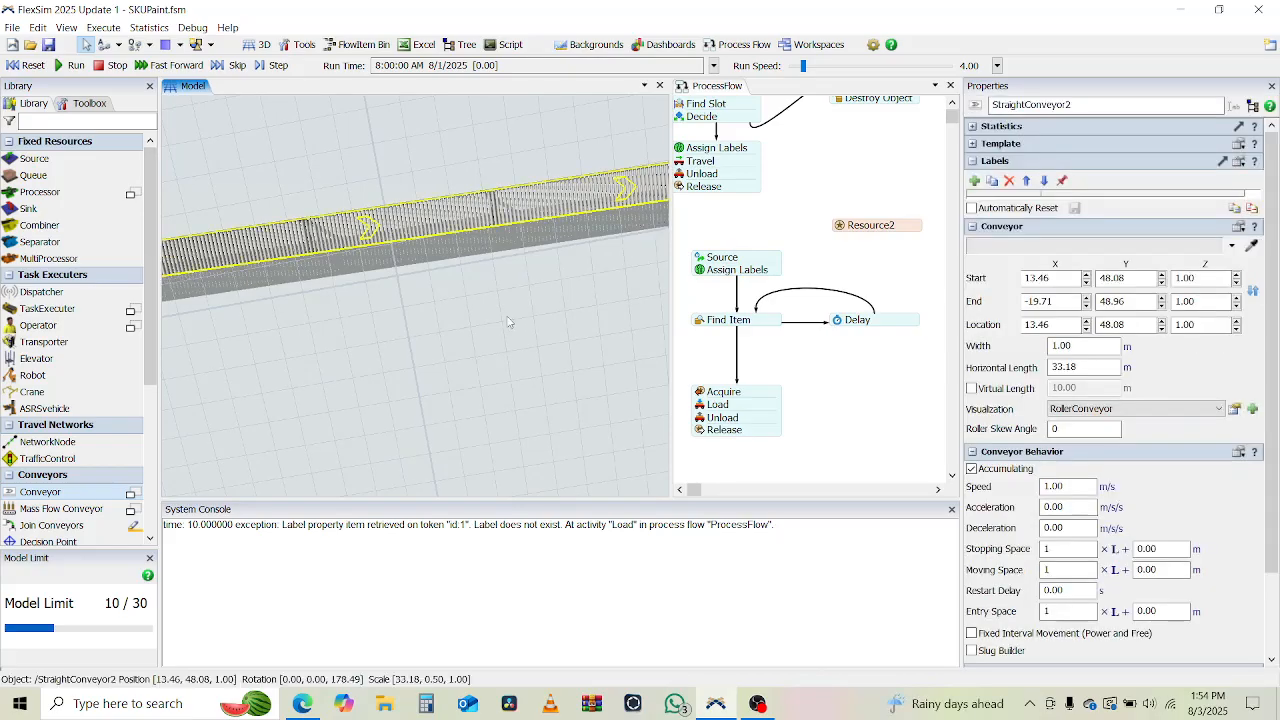
Move the second straight conveyor closer to the first so that it starts at about (13.69, 44.64).
drag(510, 322, 512, 439)
scroll(335, 201, down, 5)
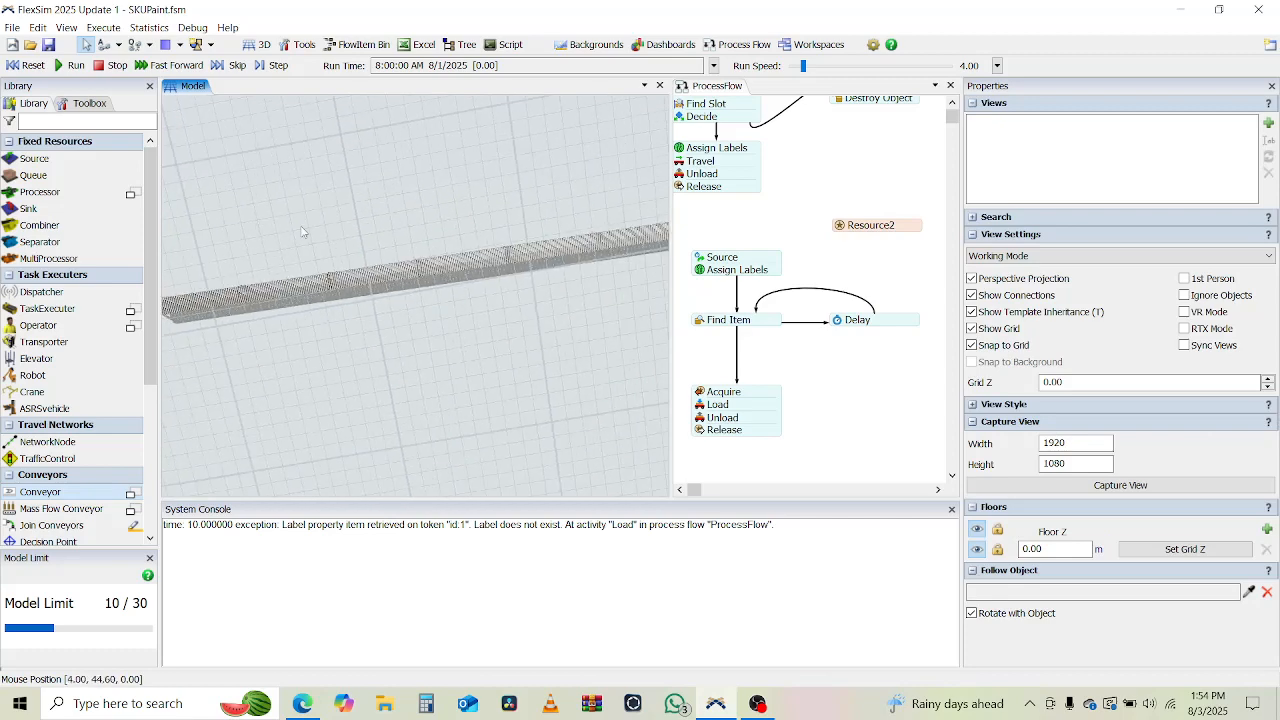
drag(301, 232, 409, 405)
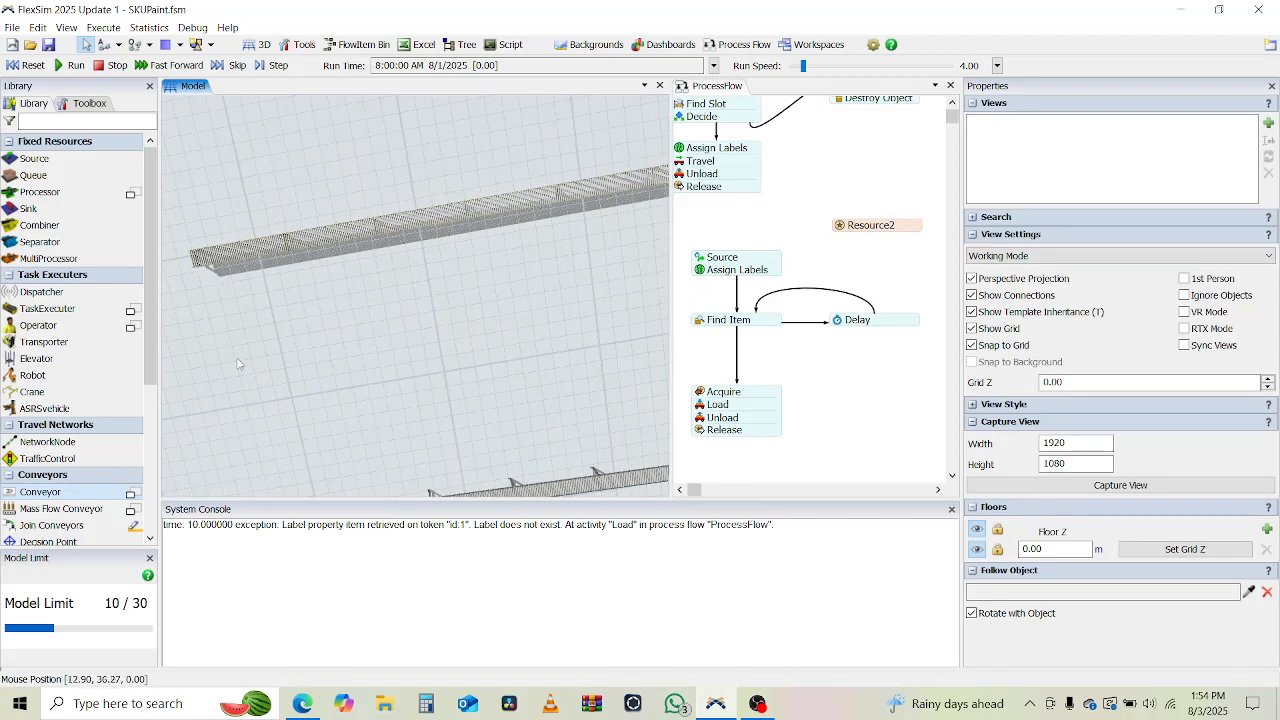
drag(238, 364, 290, 335)
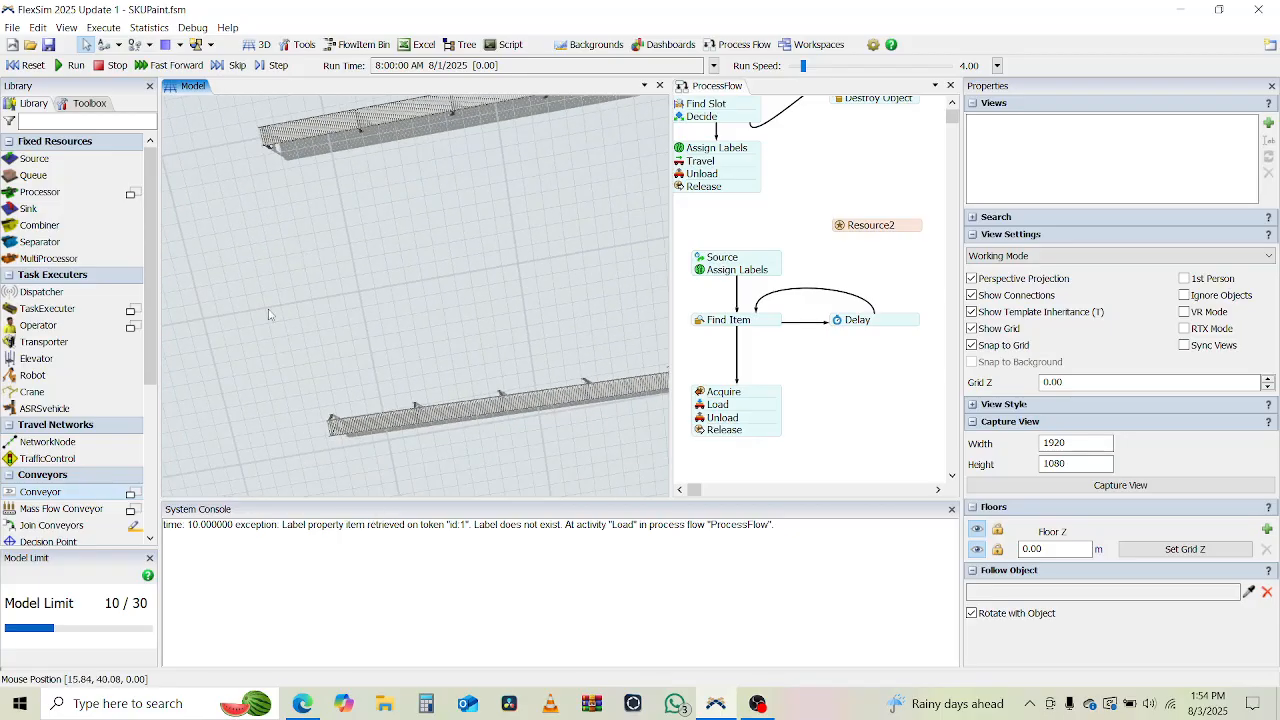
right_drag(268, 314, 298, 270)
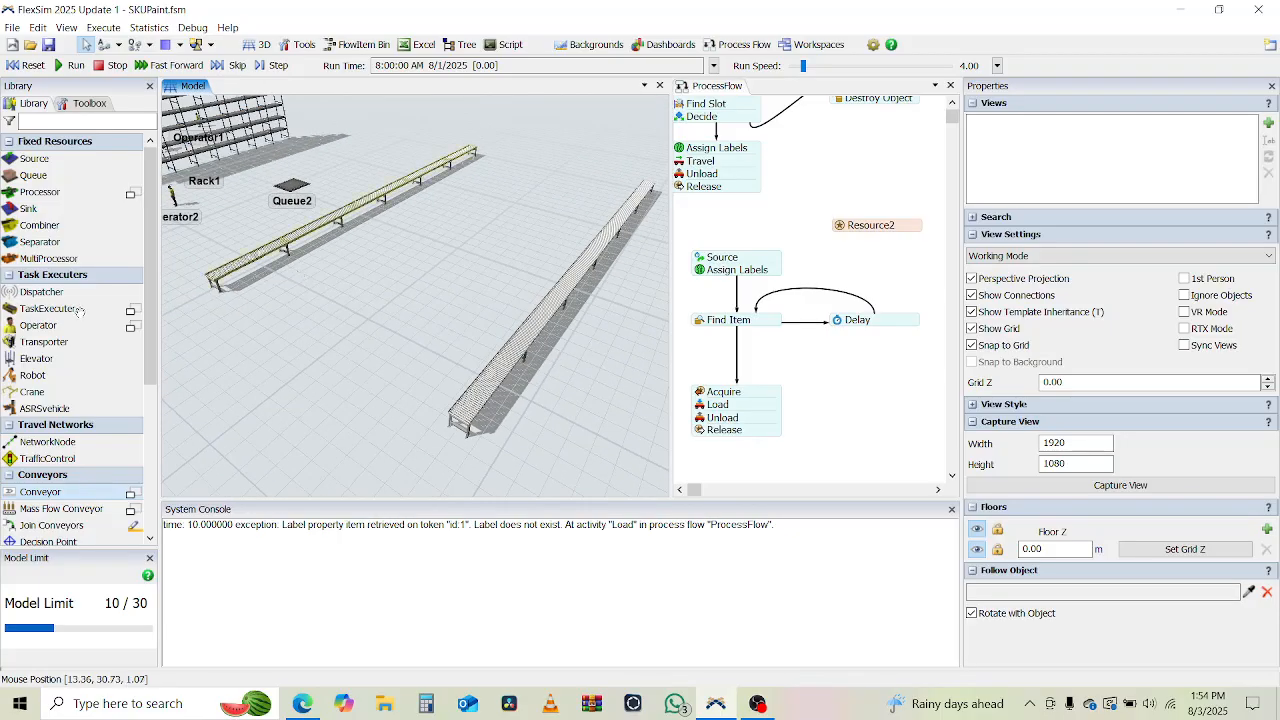
drag(273, 343, 336, 303)
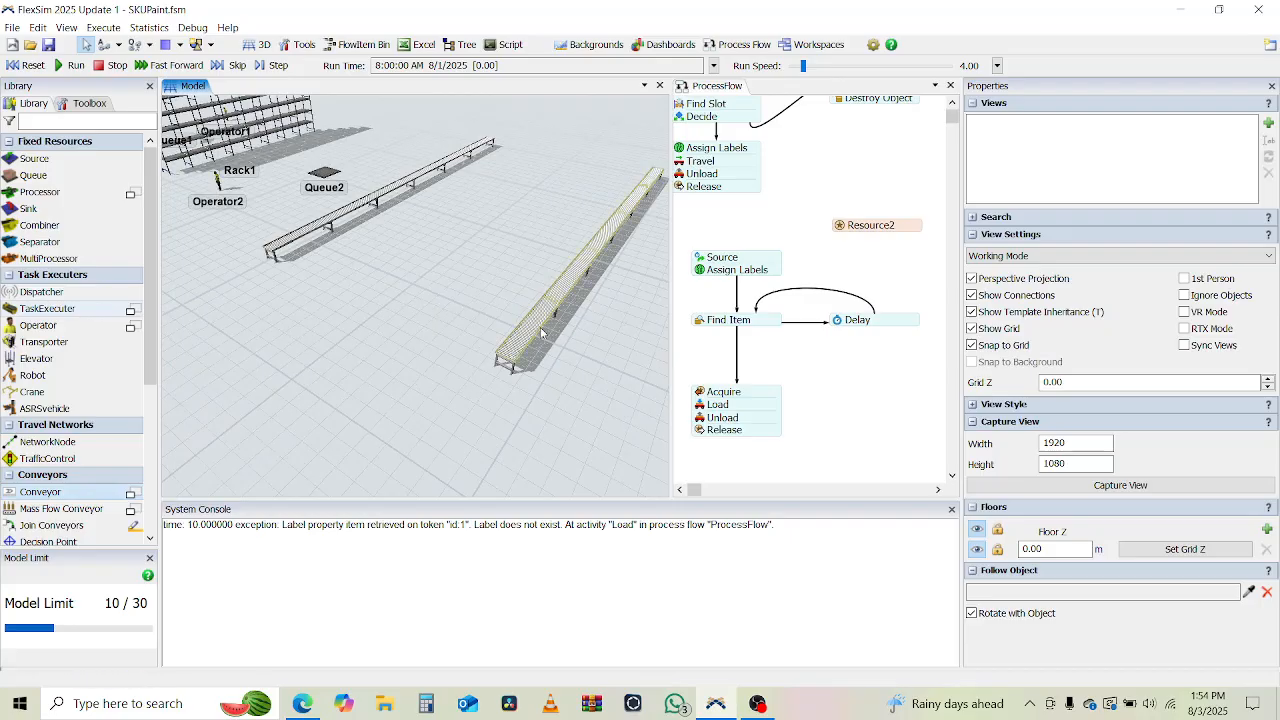
drag(541, 333, 480, 304)
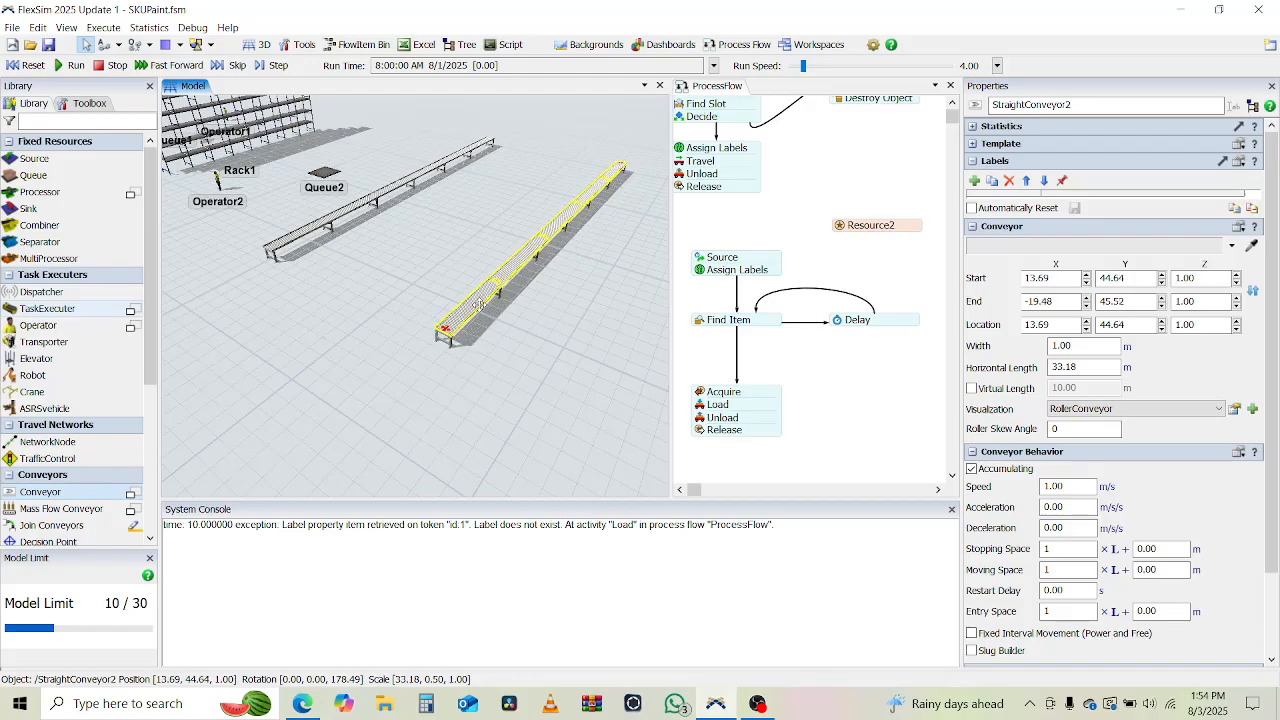
click(333, 386)
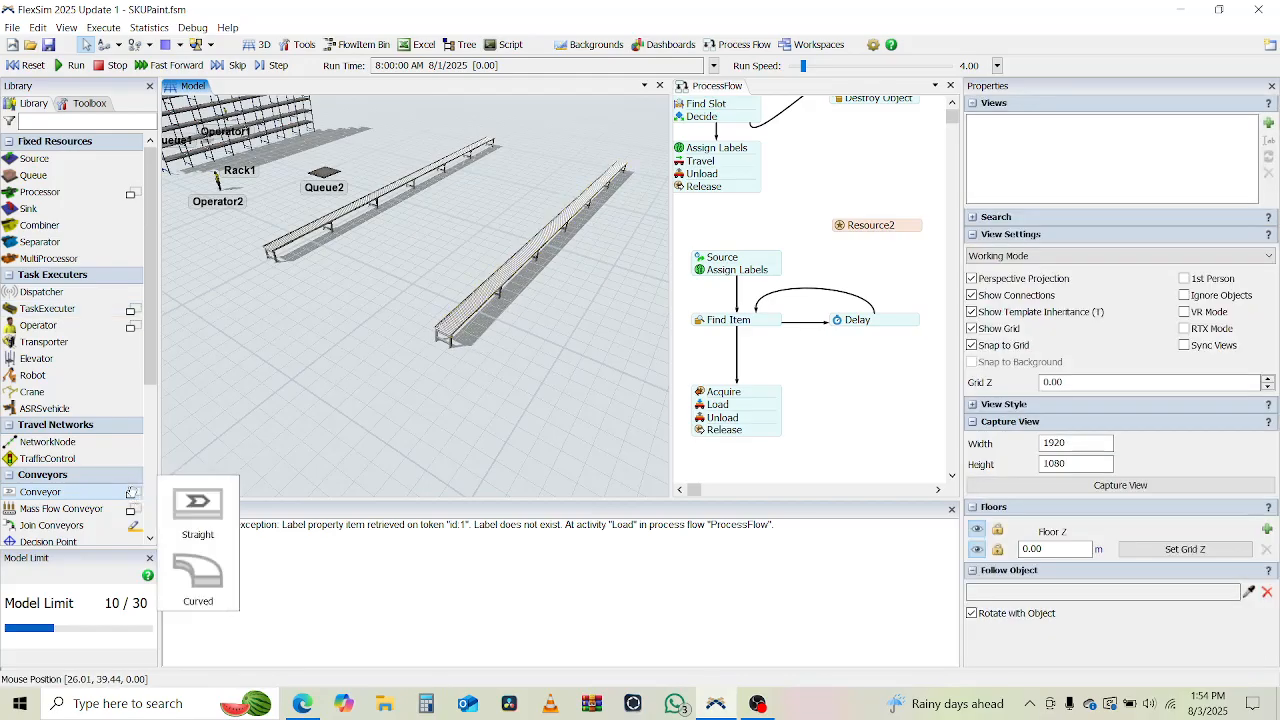
Draw a curved conveyor from near the end of the first straight conveyor around to the start of the second.
click(131, 492)
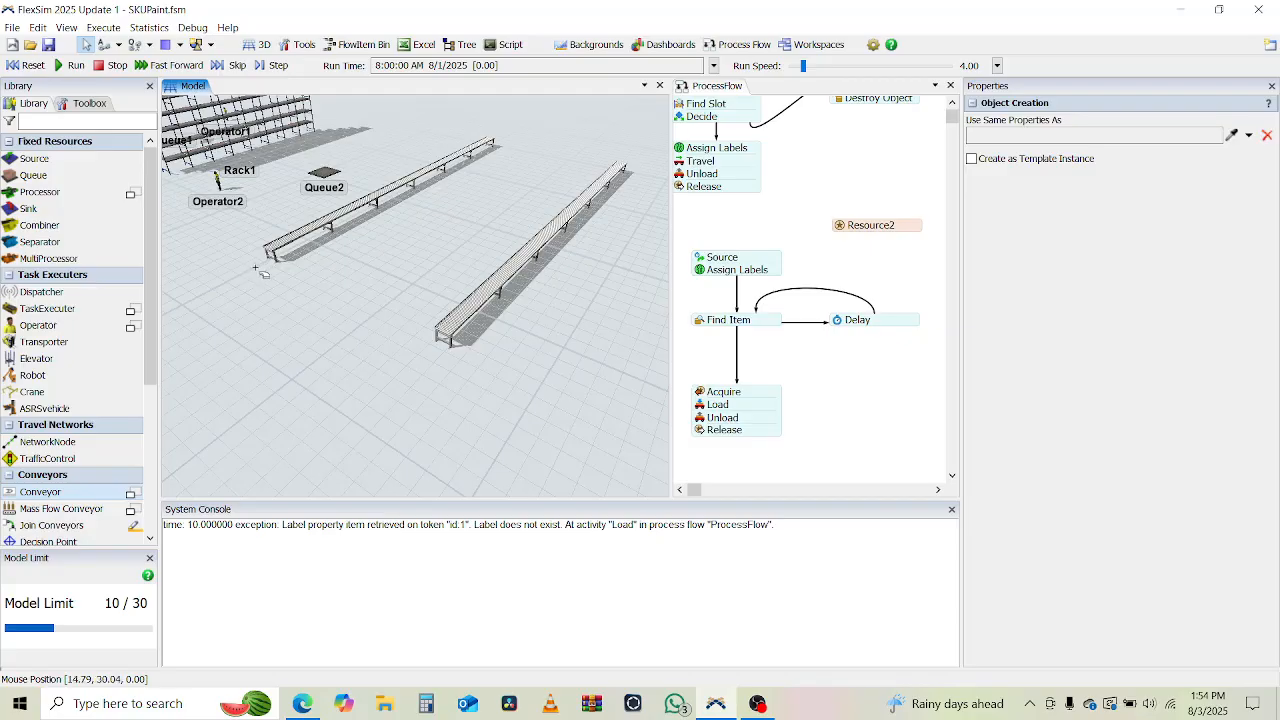
mouse_move(257, 268)
mouse_down()
mouse_move(205, 303)
mouse_move(172, 378)
mouse_move(300, 475)
mouse_move(415, 427)
mouse_move(433, 372)
mouse_up()
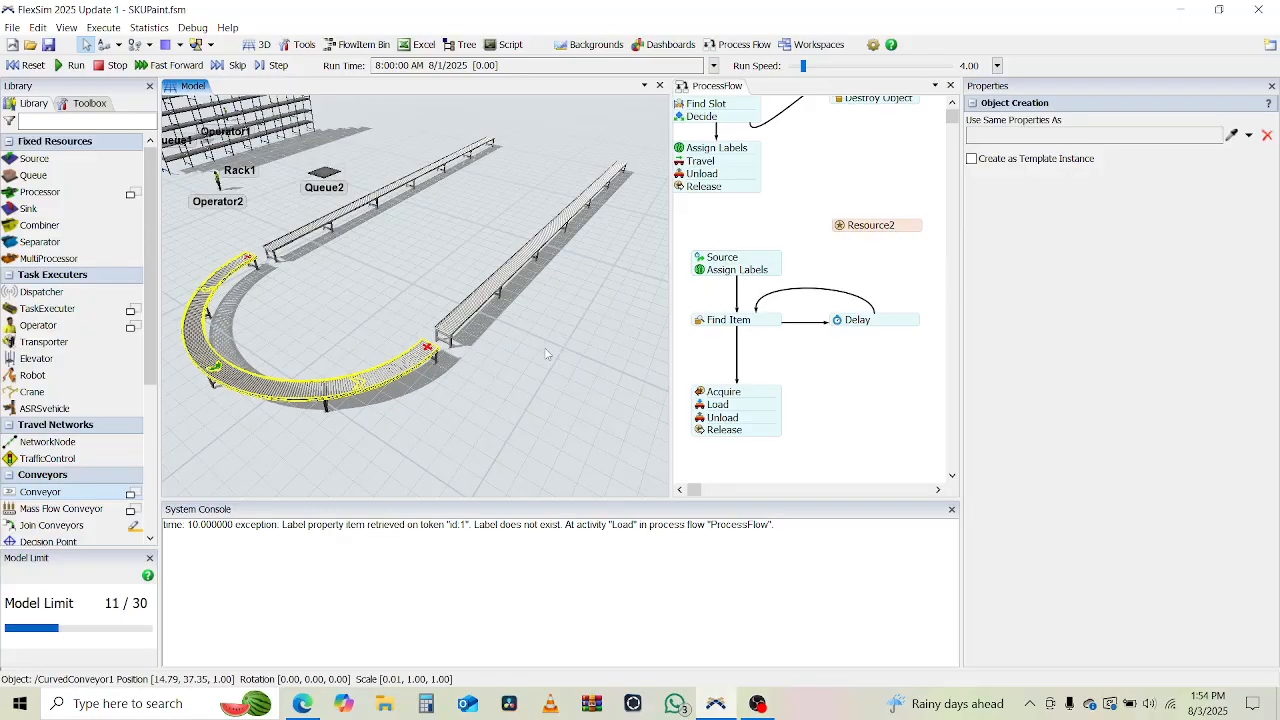
click(546, 353)
Move the first straight conveyor slightly to line up with the curved conveyor, so that it starts at about (-19.44, 29.99).
drag(543, 360, 366, 540)
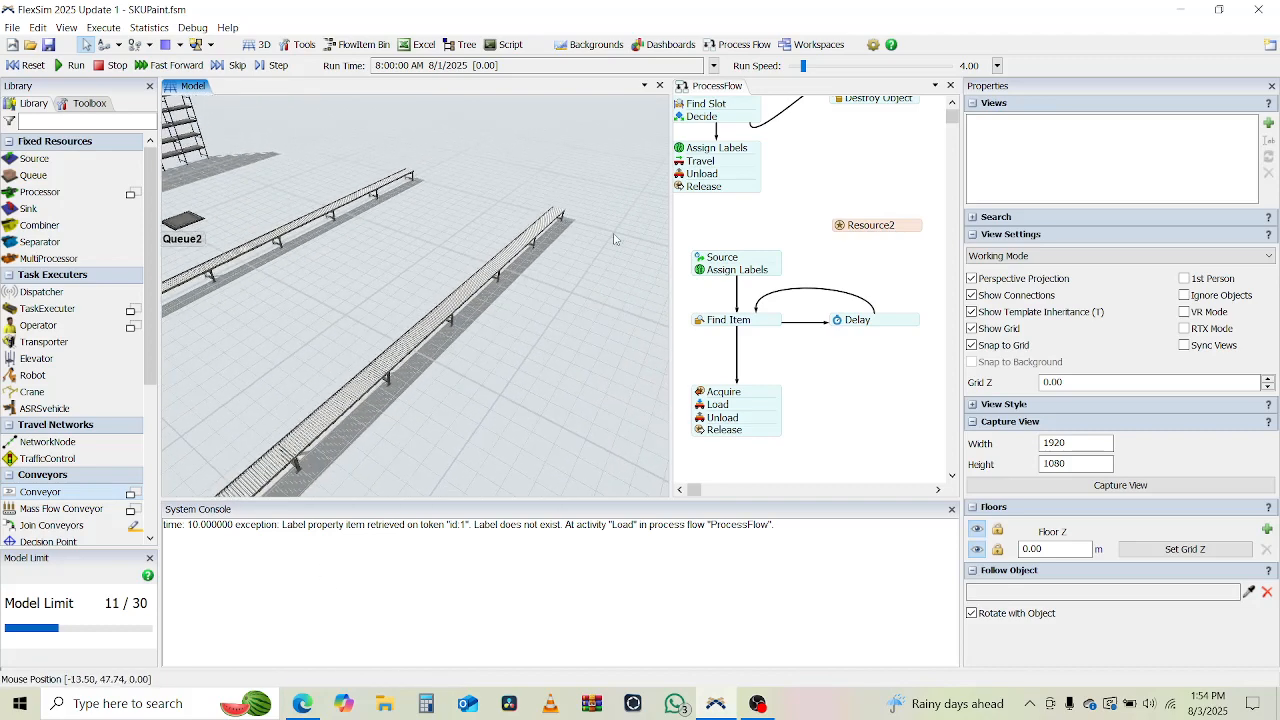
drag(602, 298, 420, 586)
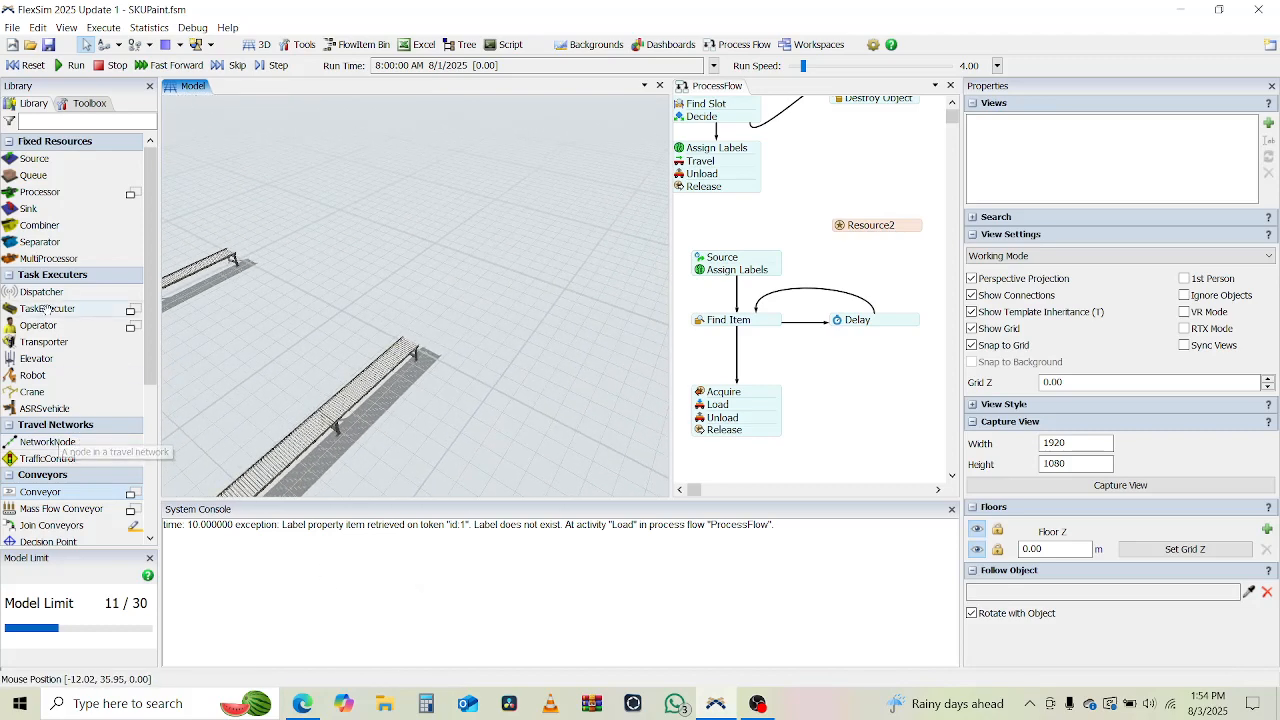
drag(306, 309, 644, 214)
scroll(640, 217, up, 2)
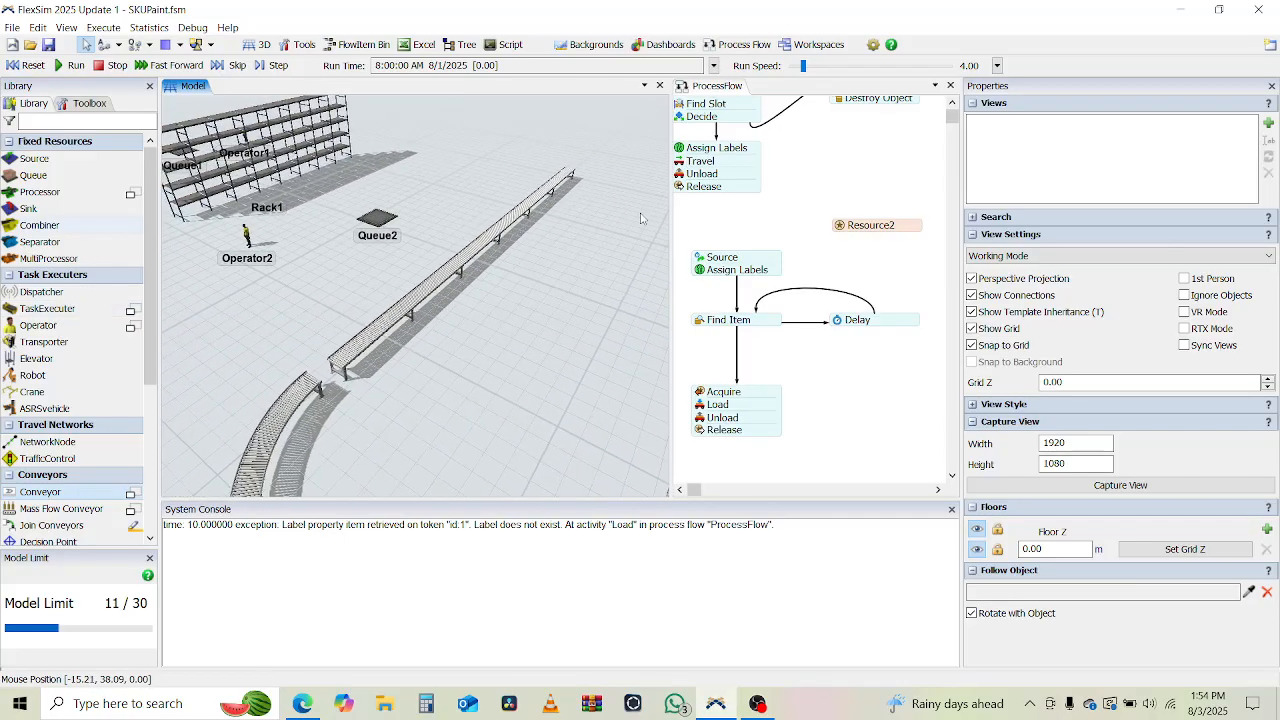
scroll(269, 373, up, 2)
scroll(469, 421, up, 1)
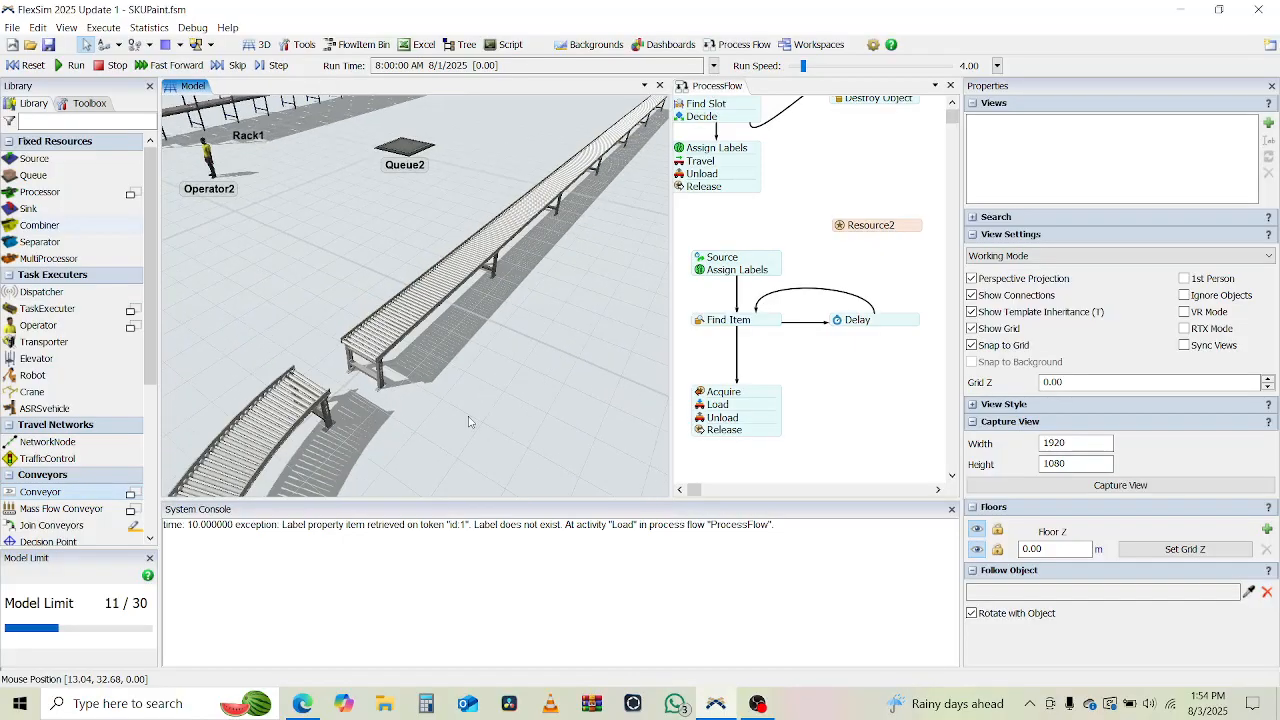
right_drag(469, 421, 384, 447)
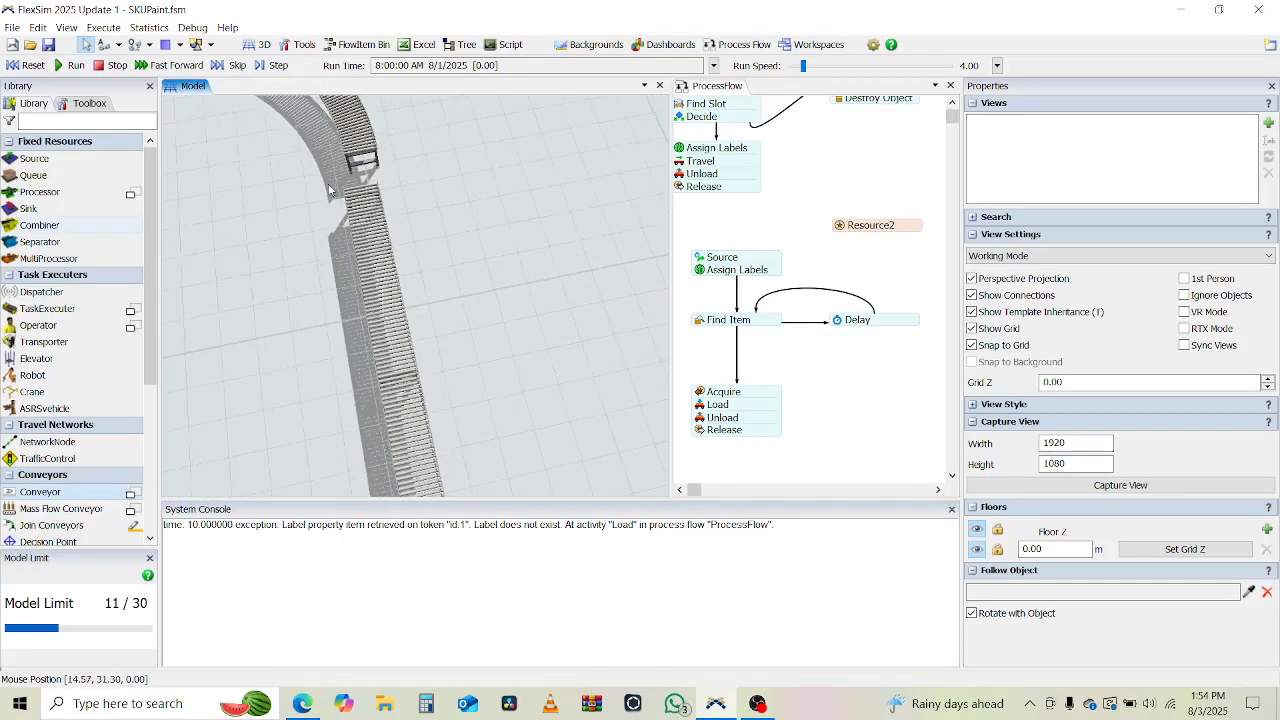
click(364, 229)
drag(364, 229, 370, 222)
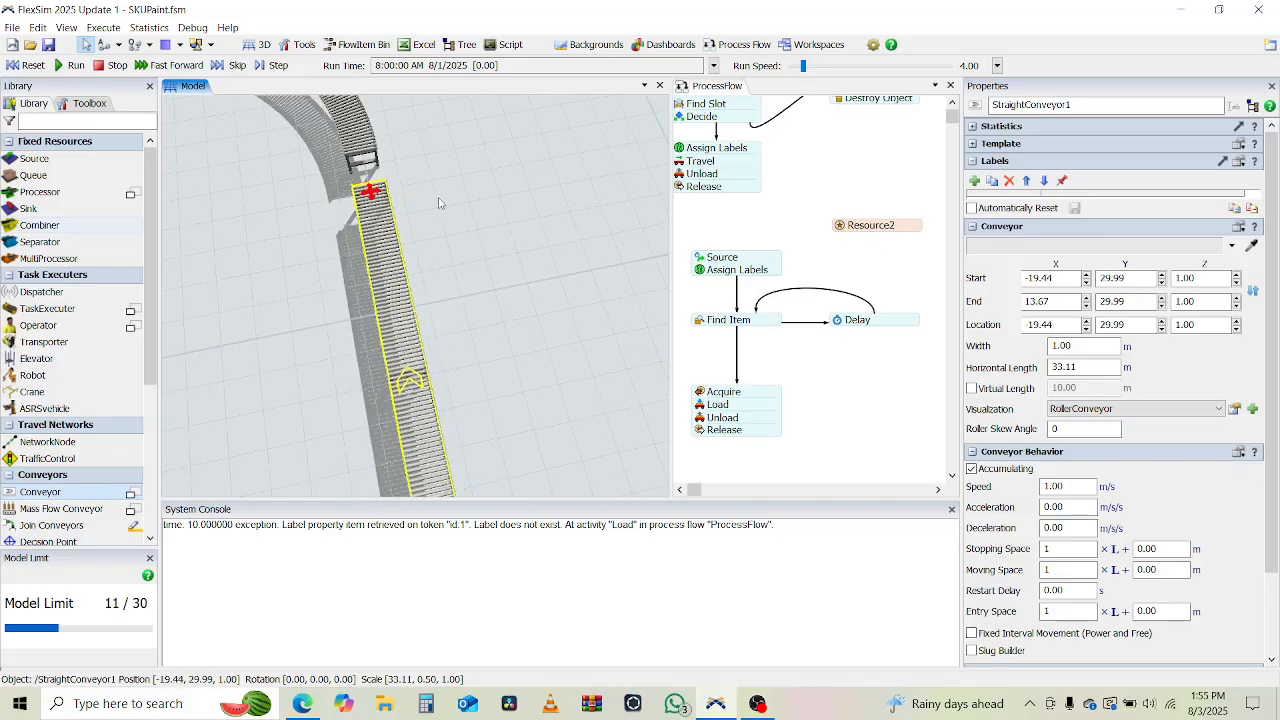
Join the end of the first straight conveyor to the start of the curved conveyor with Join Conveyors.
drag(440, 203, 468, 331)
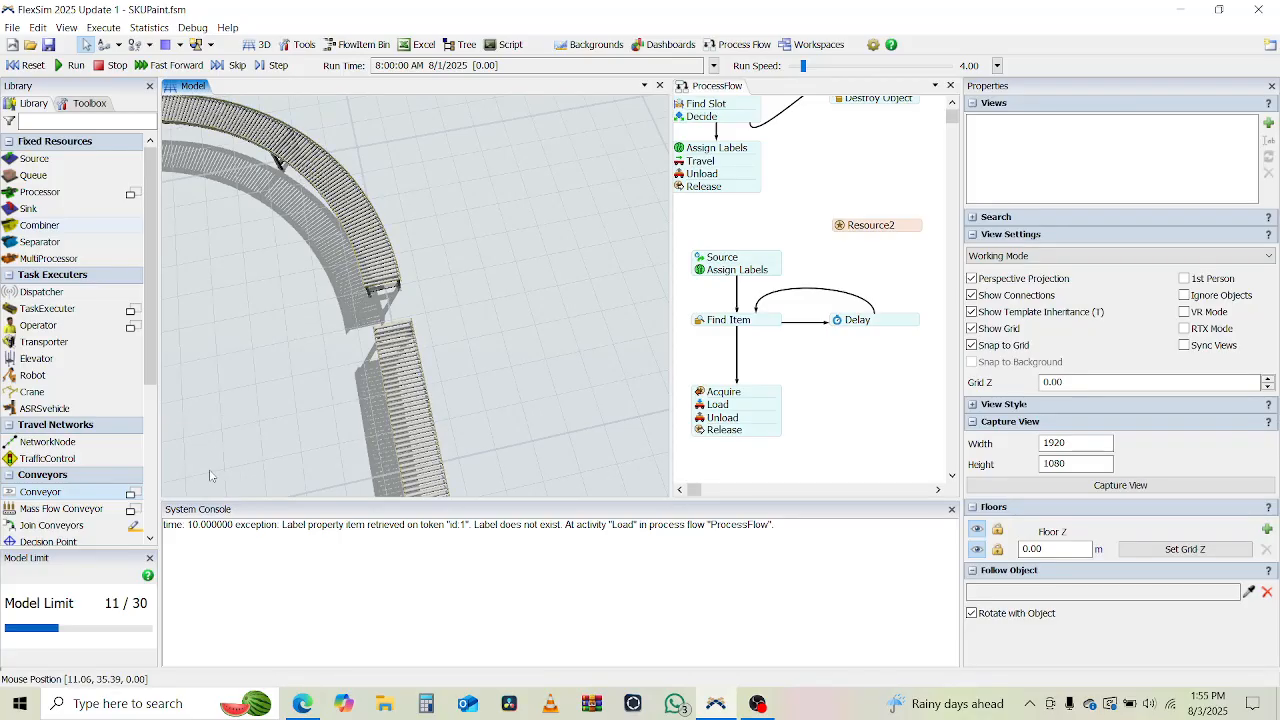
click(134, 528)
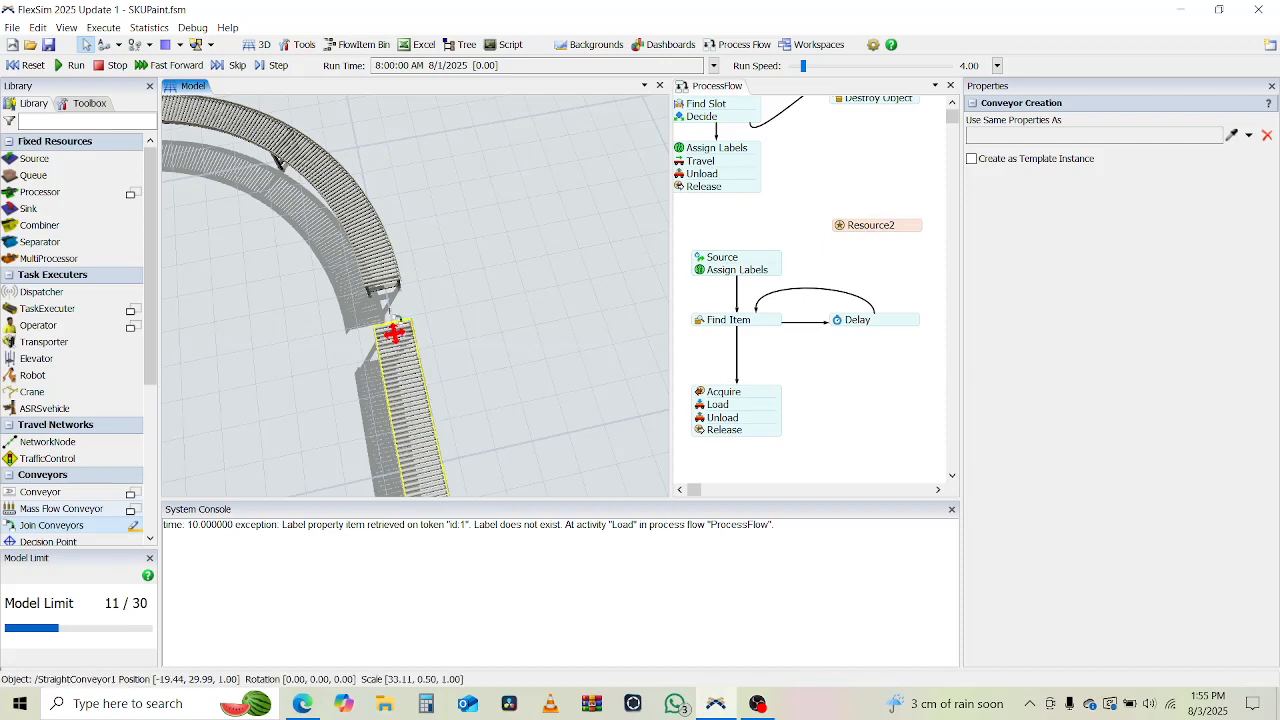
click(391, 318)
click(386, 288)
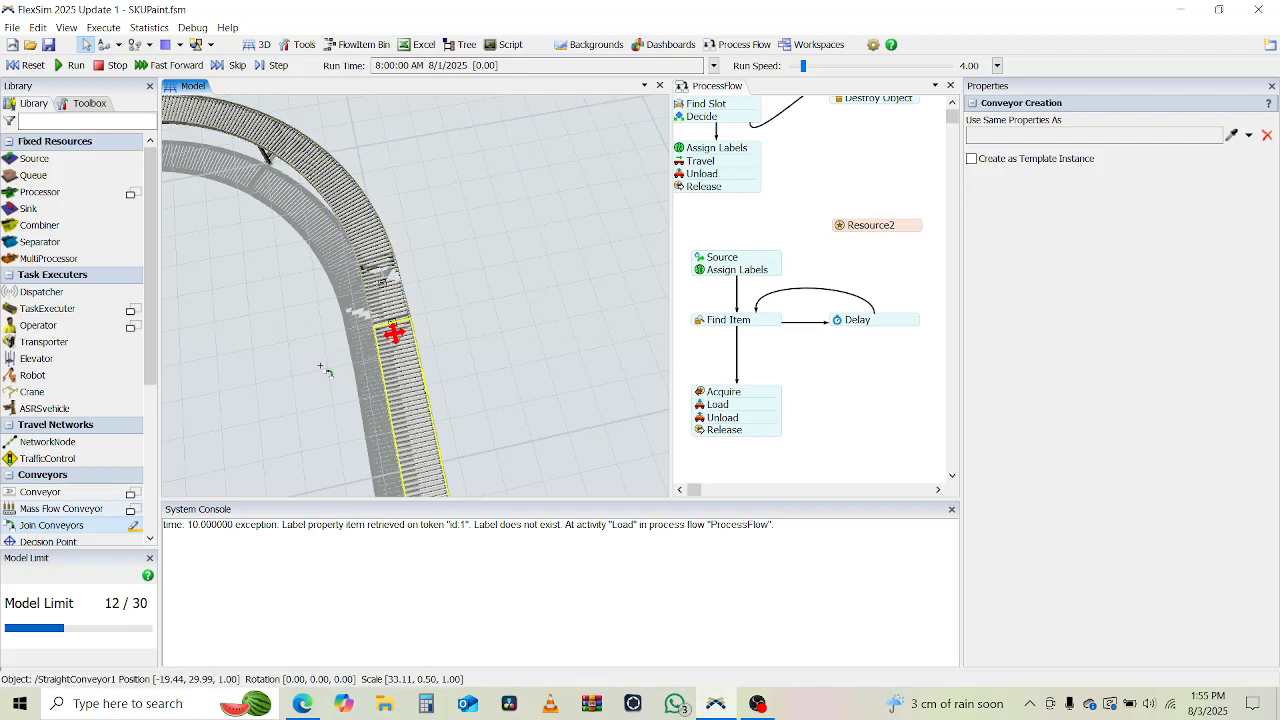
key(Escape)
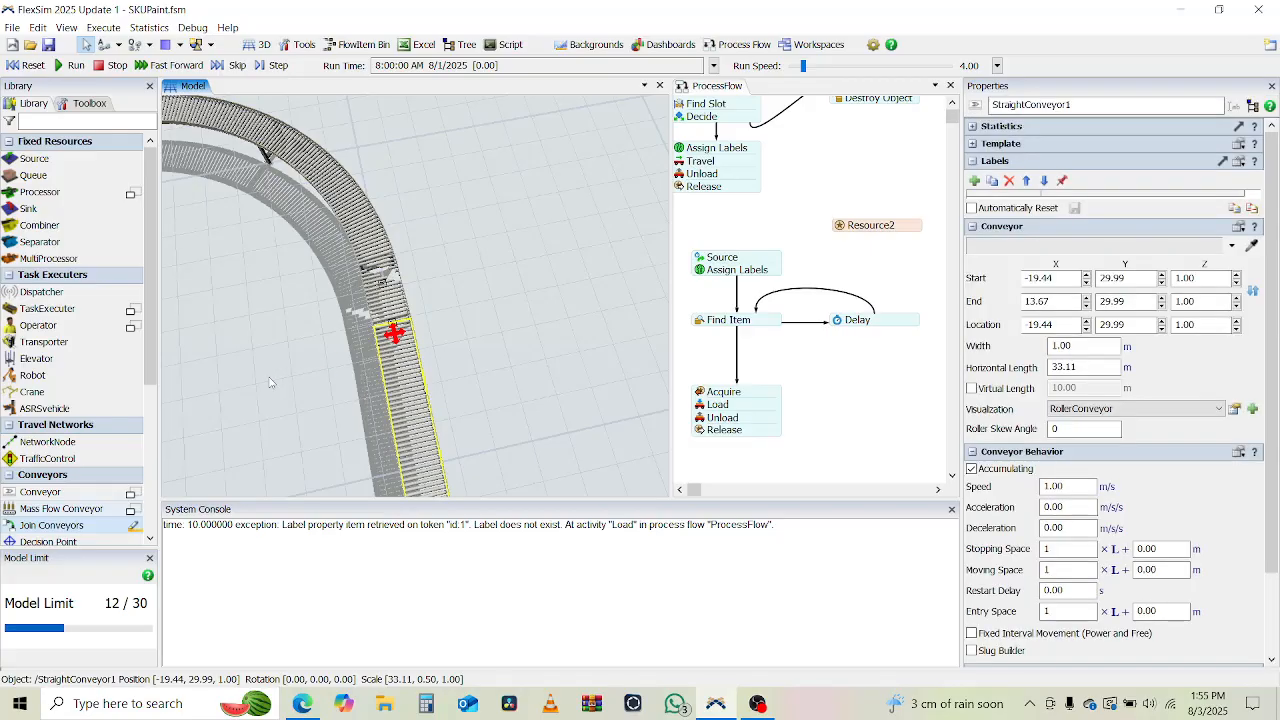
Join the end of the curved conveyor to the start of the second straight conveyor.
drag(269, 382, 734, 318)
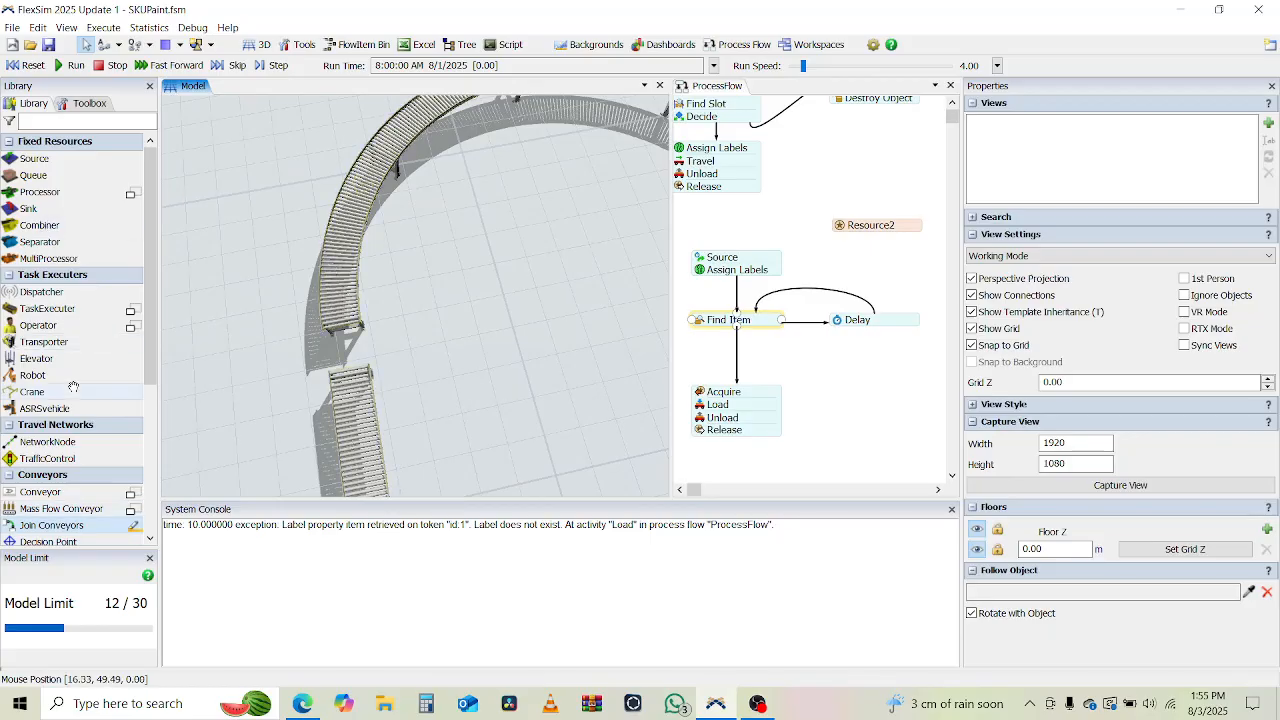
click(130, 525)
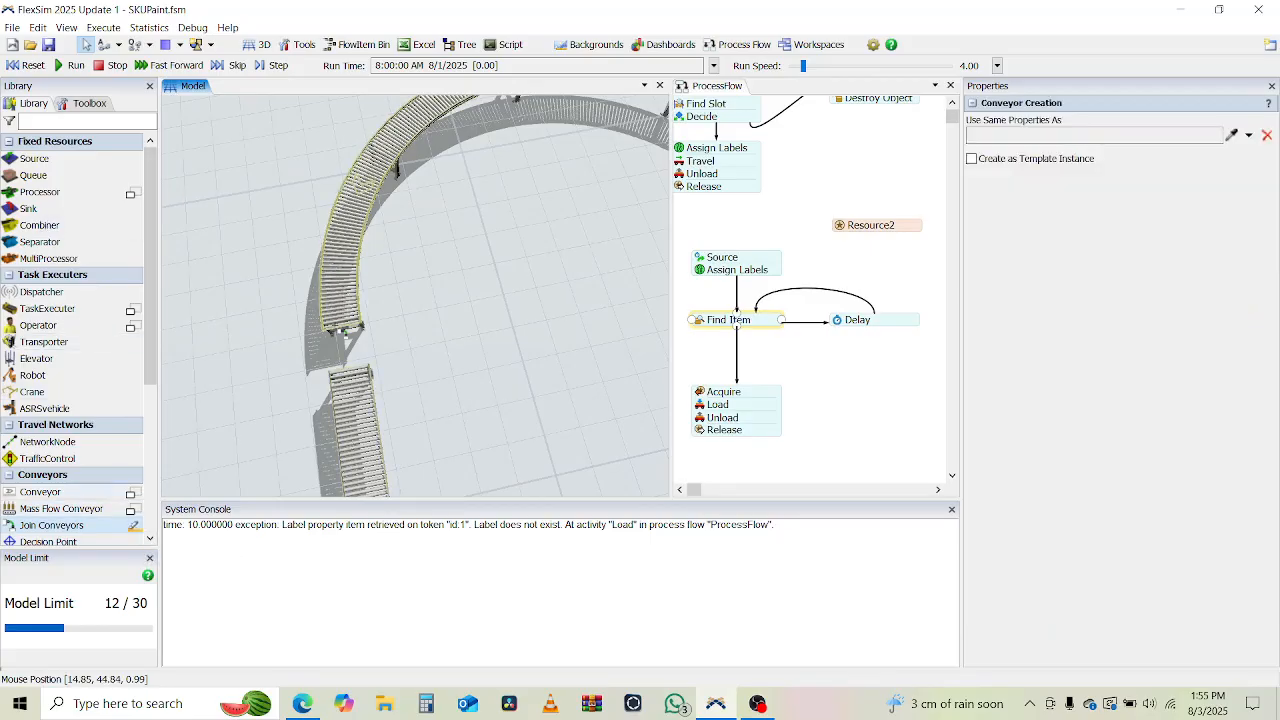
click(345, 327)
click(355, 386)
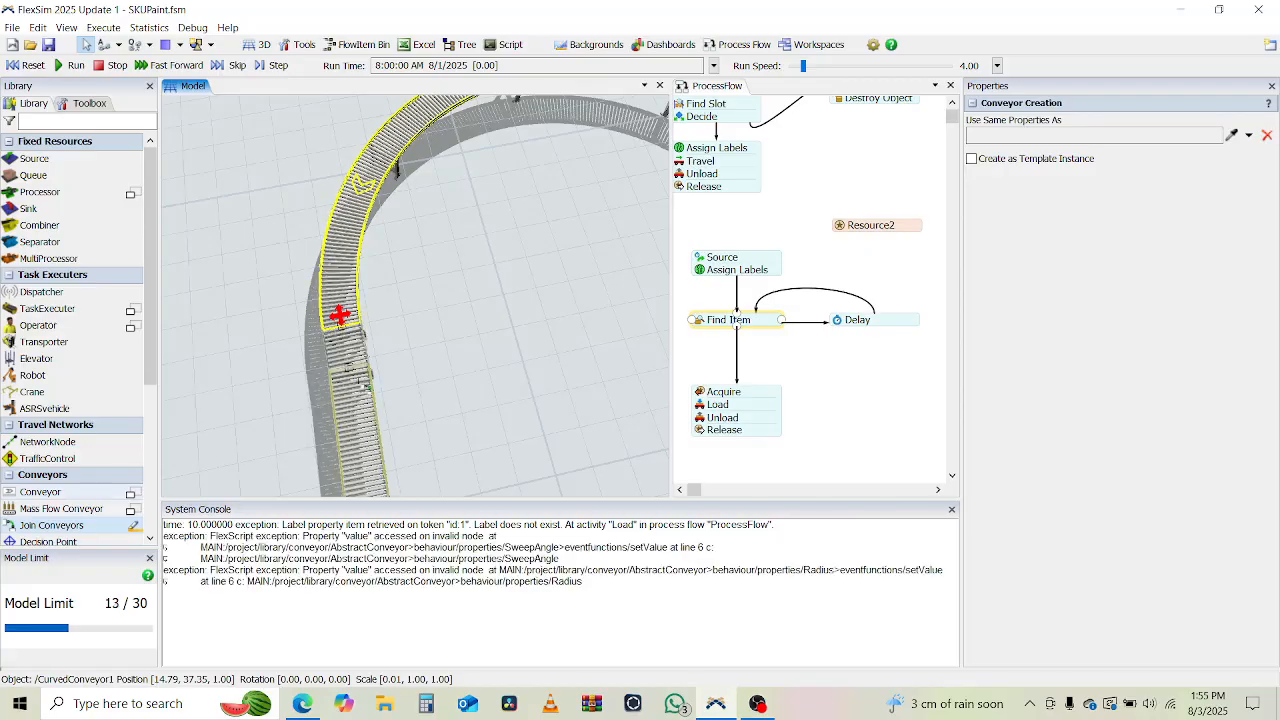
key(Escape)
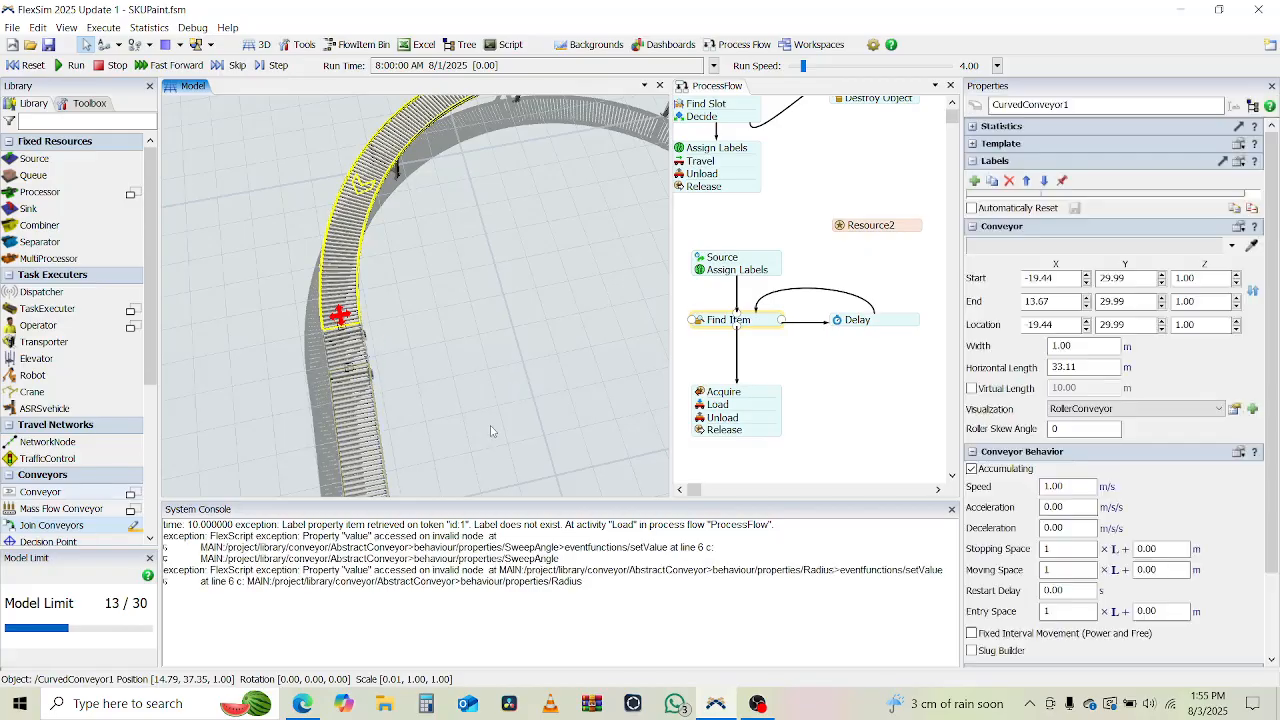
Draw a second curved conveyor, radius about 7.83 m and 180° sweep, from near the second straight conveyor's end around to the first one's start.
drag(491, 429, 486, 413)
mouse_move(484, 413)
right_down()
mouse_move(487, 379)
mouse_move(481, 398)
right_up()
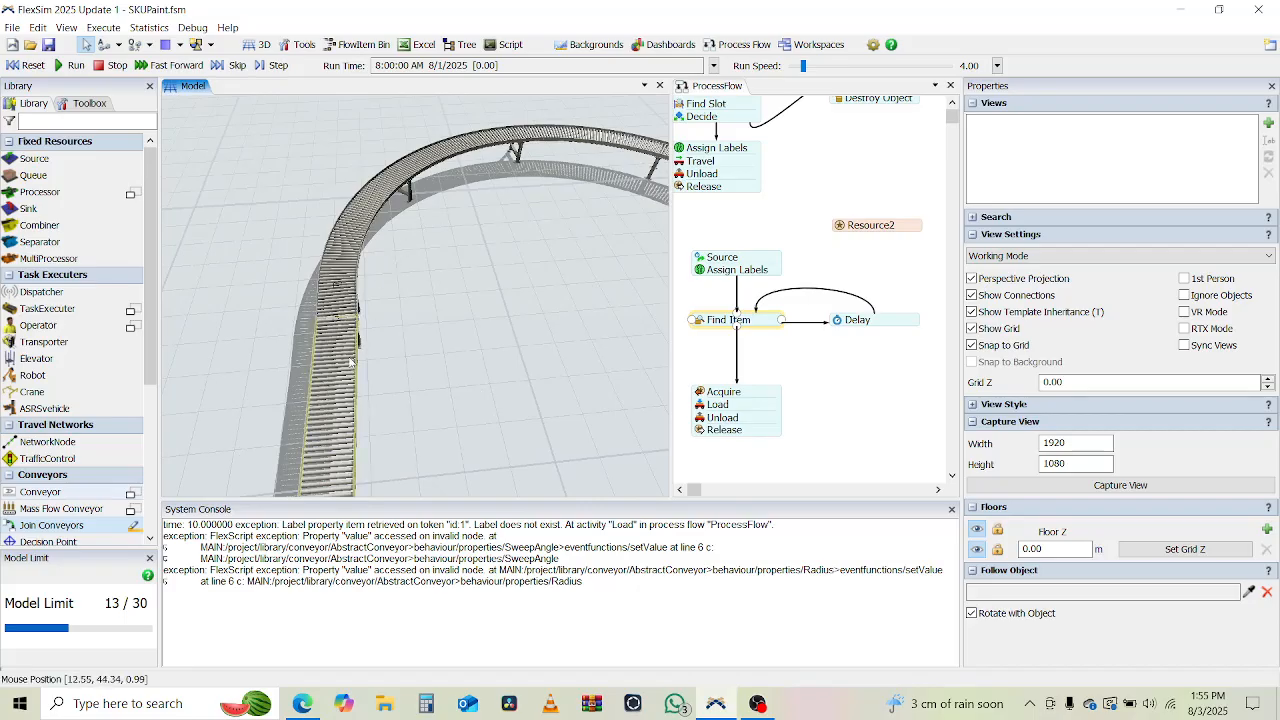
drag(507, 373, 466, 105)
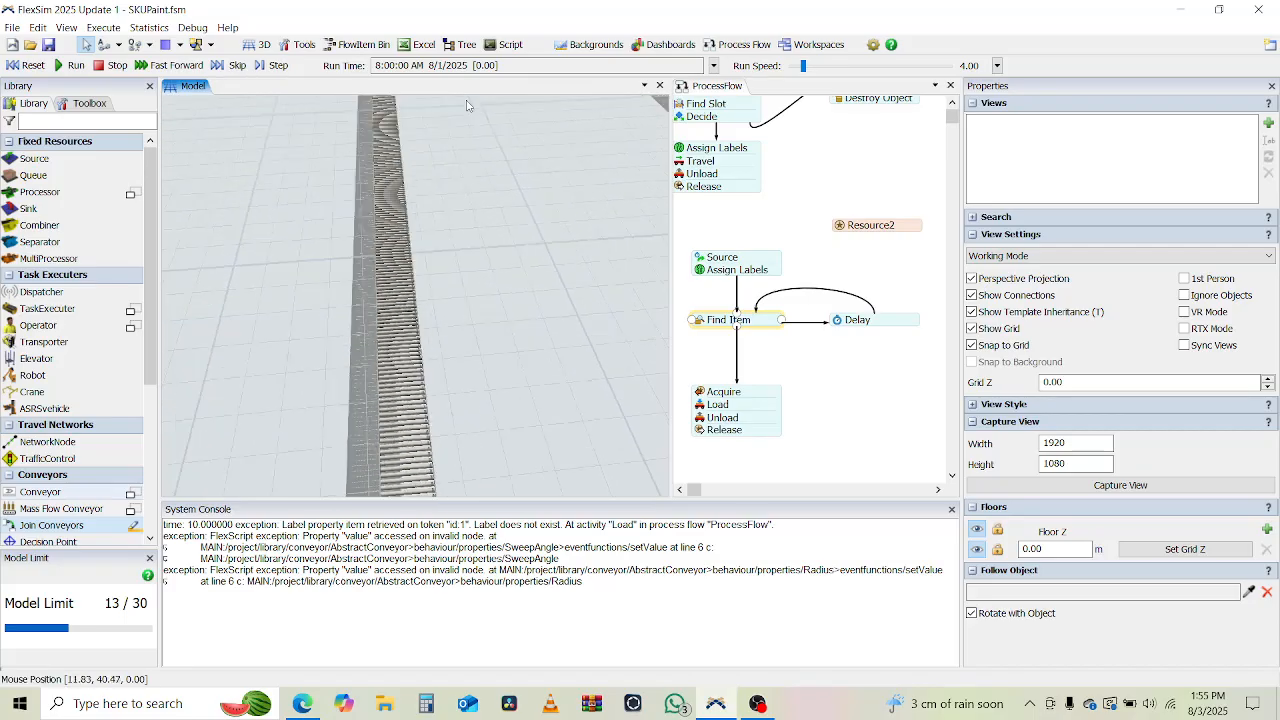
drag(551, 384, 371, 352)
scroll(415, 204, down, 5)
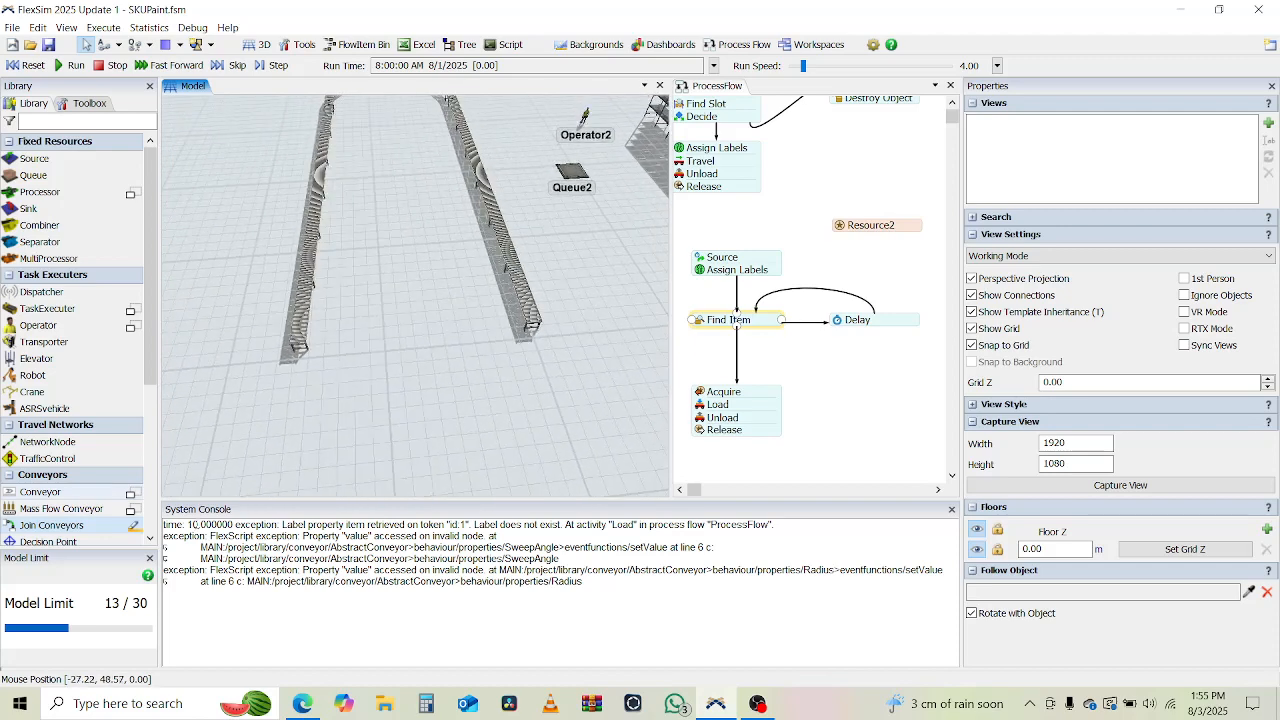
click(133, 494)
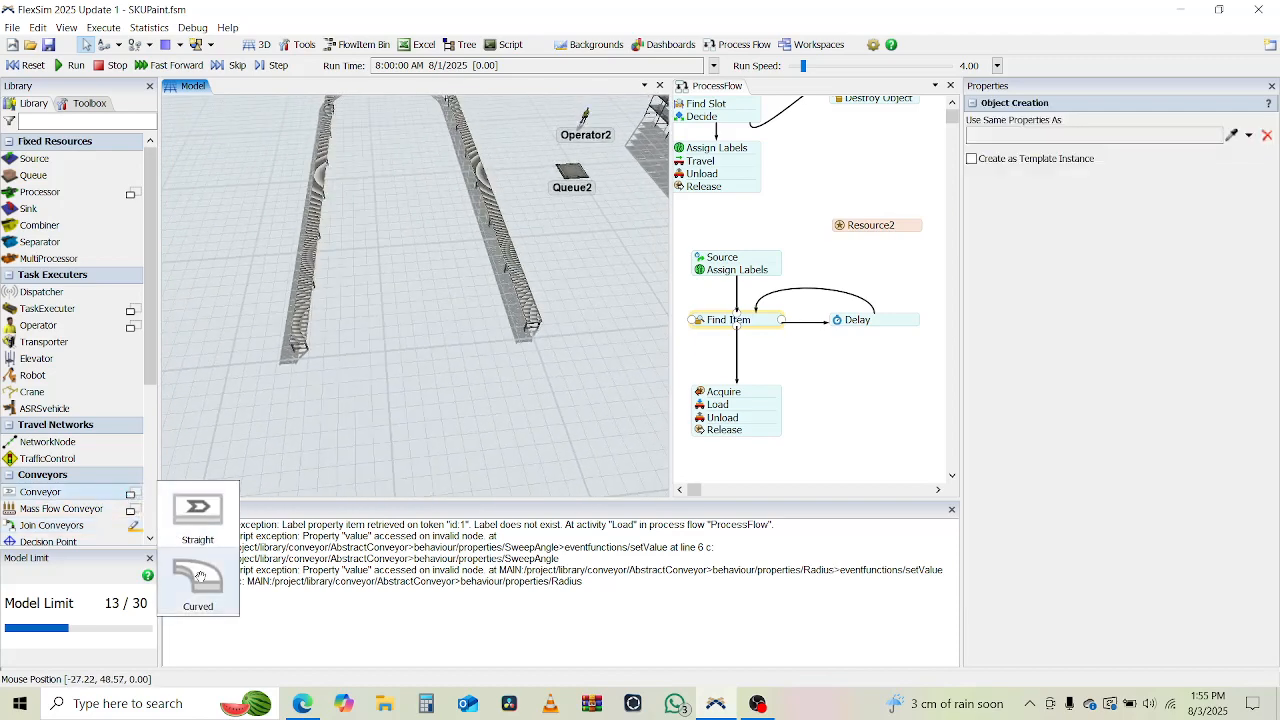
click(199, 577)
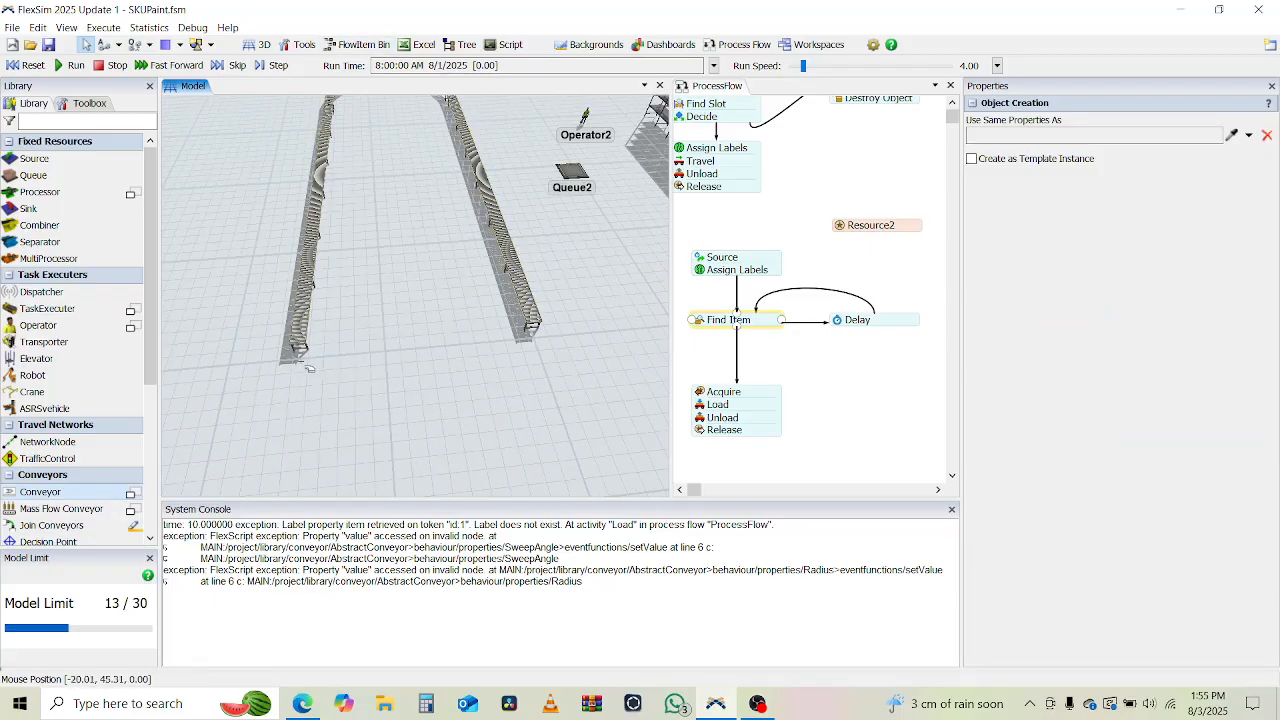
drag(298, 366, 310, 482)
mouse_move(568, 514)
mouse_down()
mouse_move(589, 456)
mouse_move(538, 350)
mouse_up()
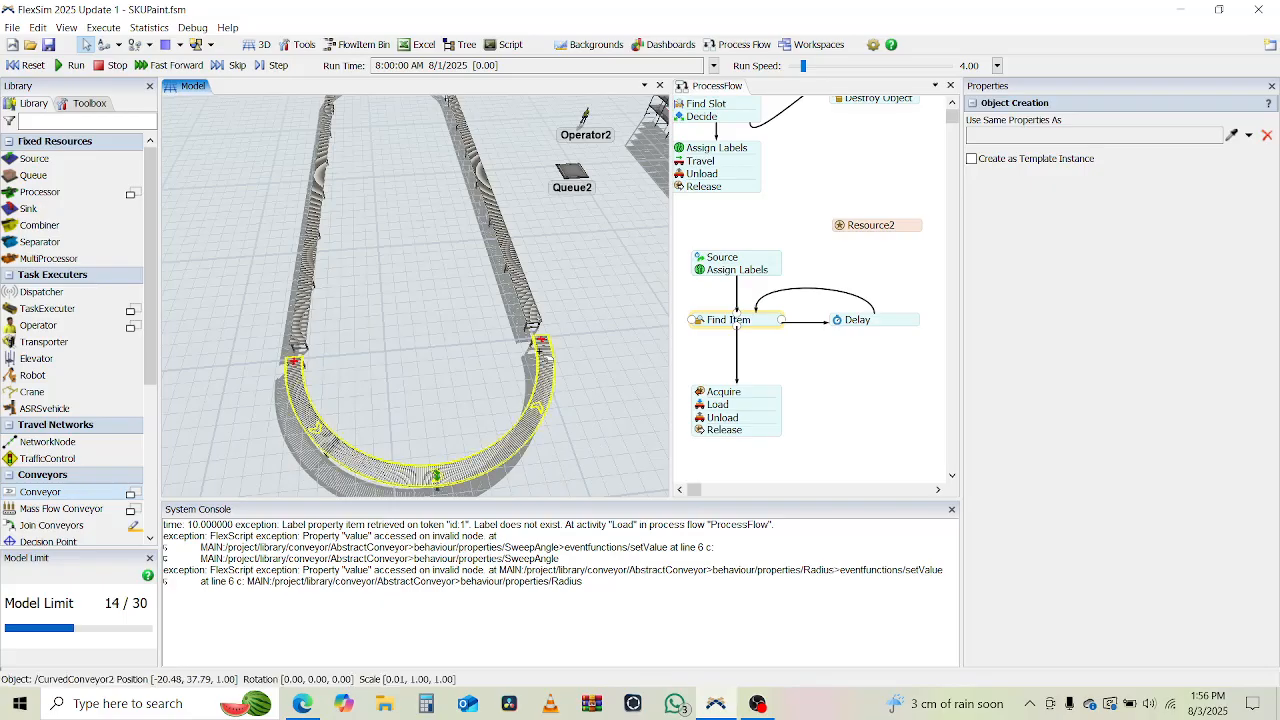
Move the second curved conveyor slightly closer to the second straight conveyor, so that it starts at about (-20.41, 45.46).
click(290, 354)
scroll(273, 366, up, 7)
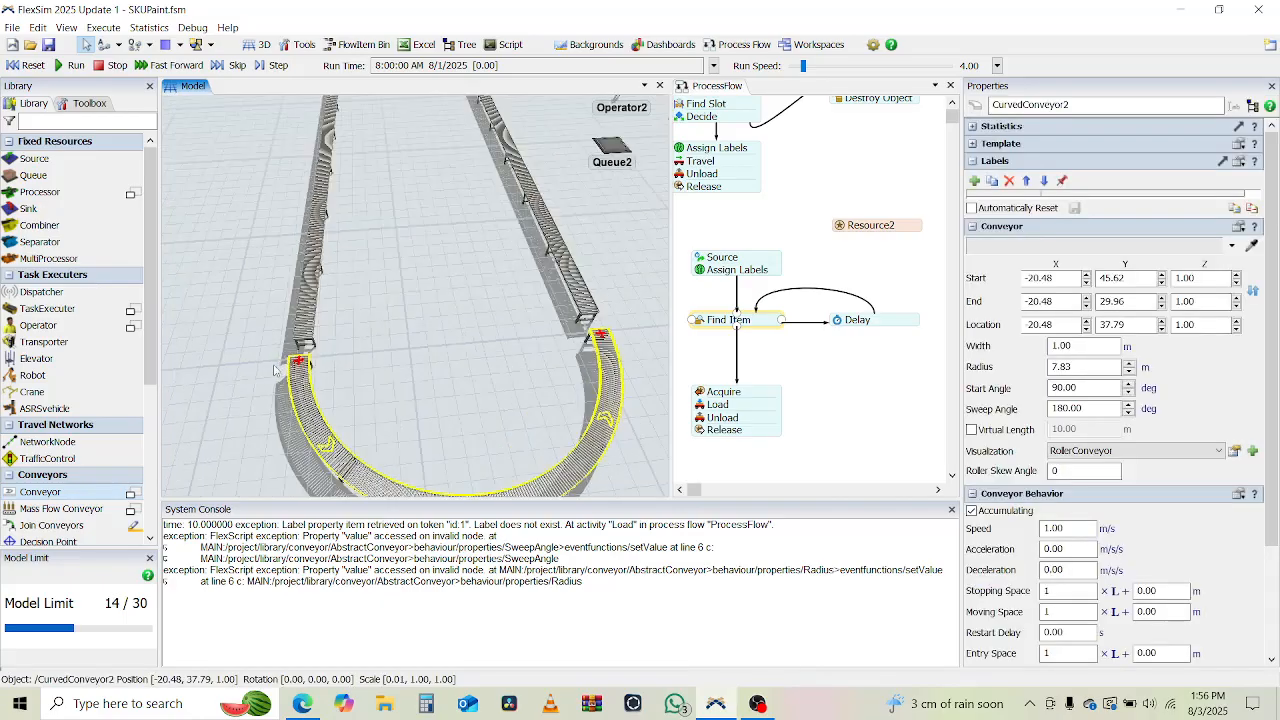
click(460, 365)
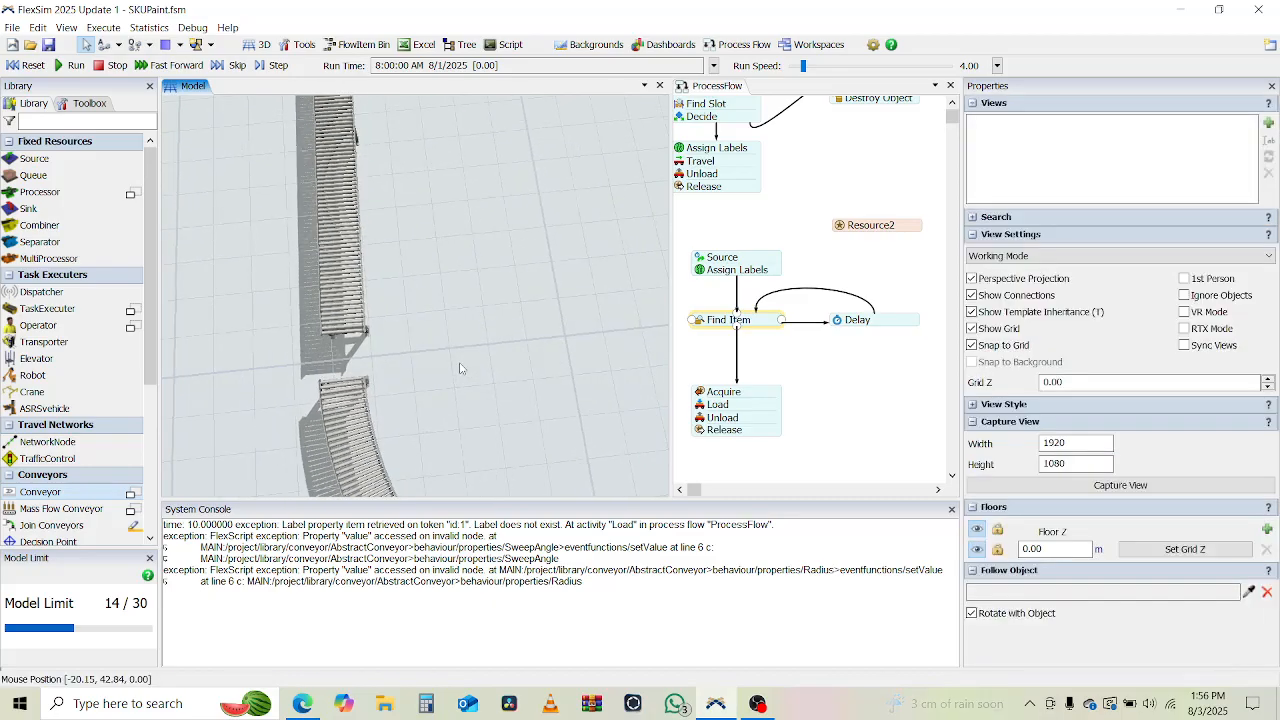
right_drag(460, 364, 472, 357)
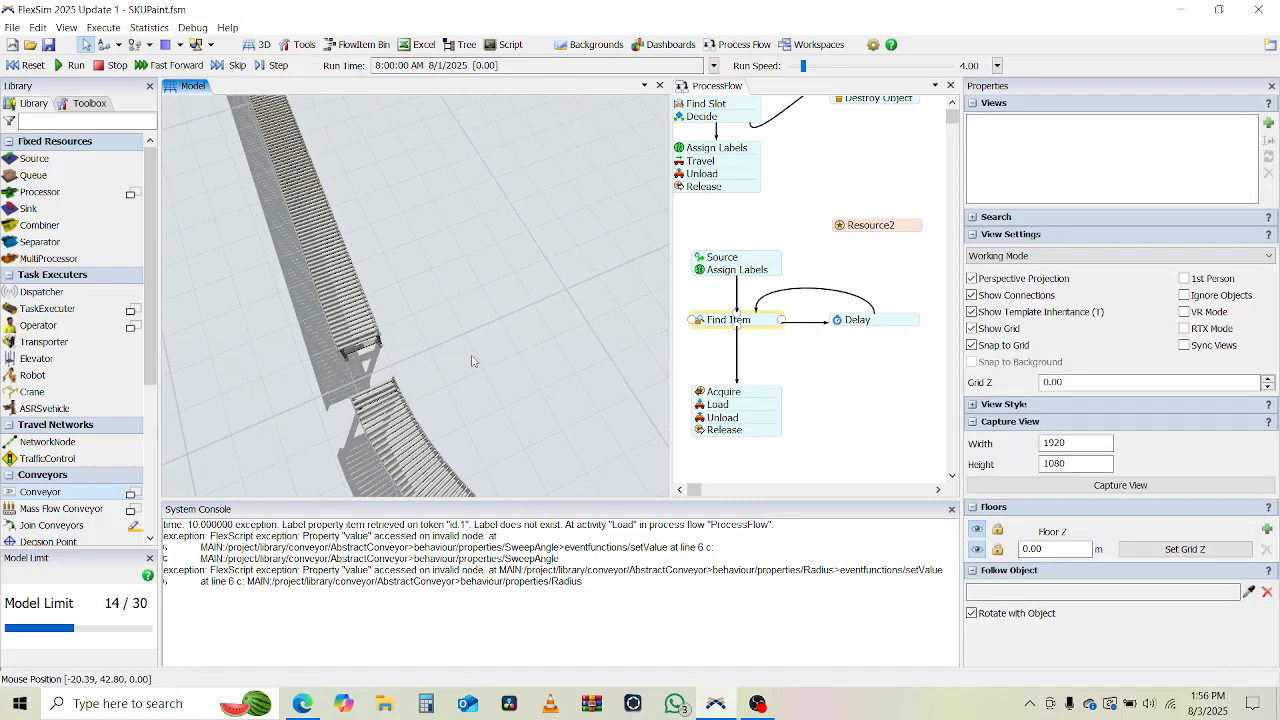
click(390, 398)
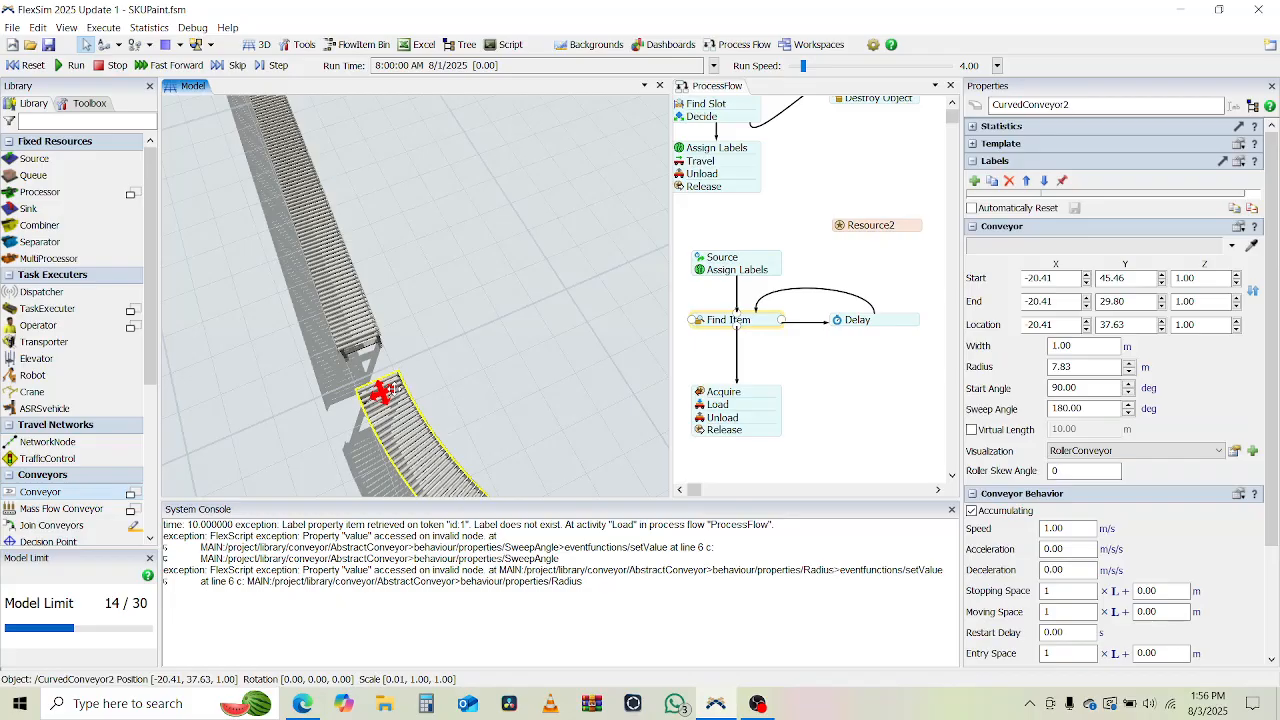
click(463, 374)
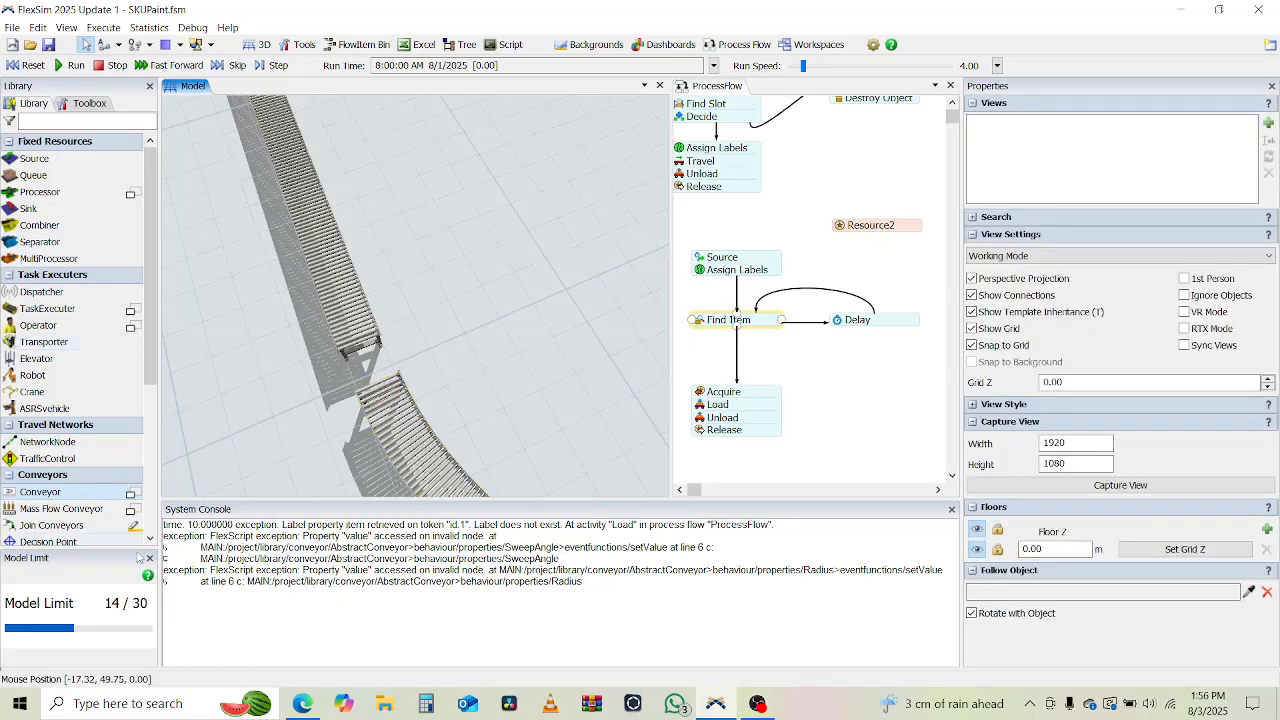
Join the end of the second straight conveyor to the start of the second curved conveyor.
click(120, 525)
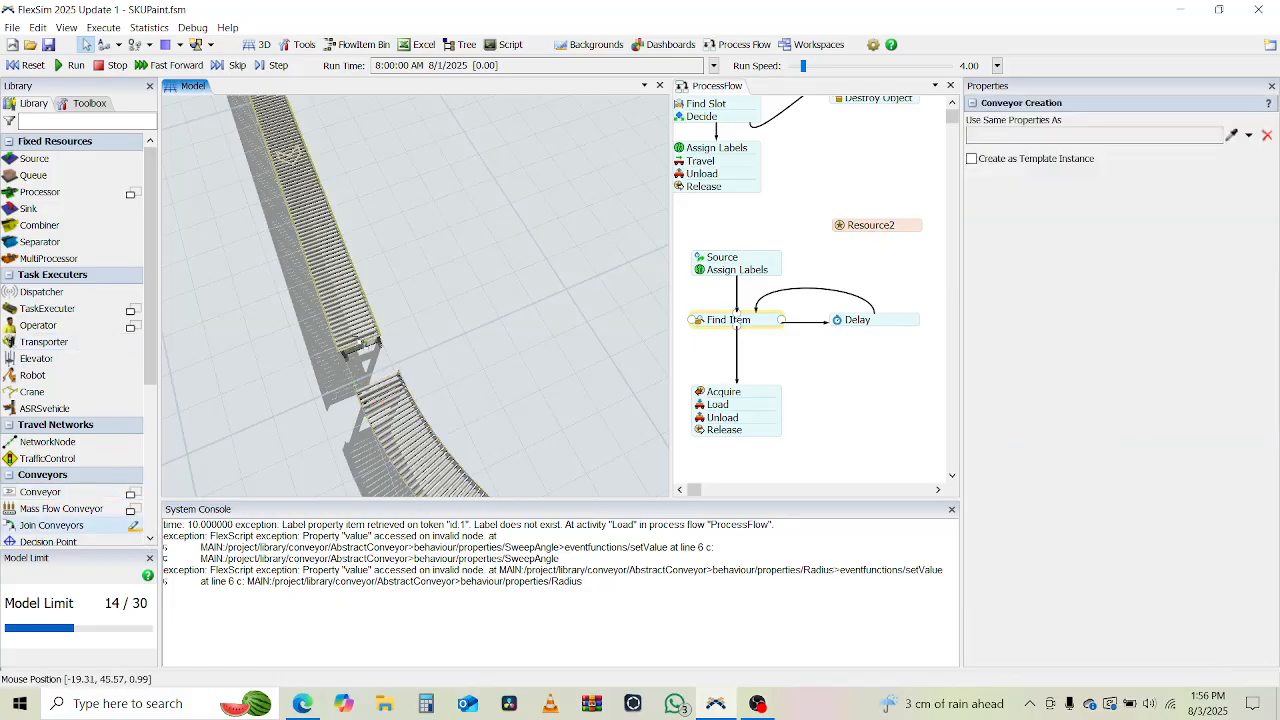
click(362, 345)
click(385, 395)
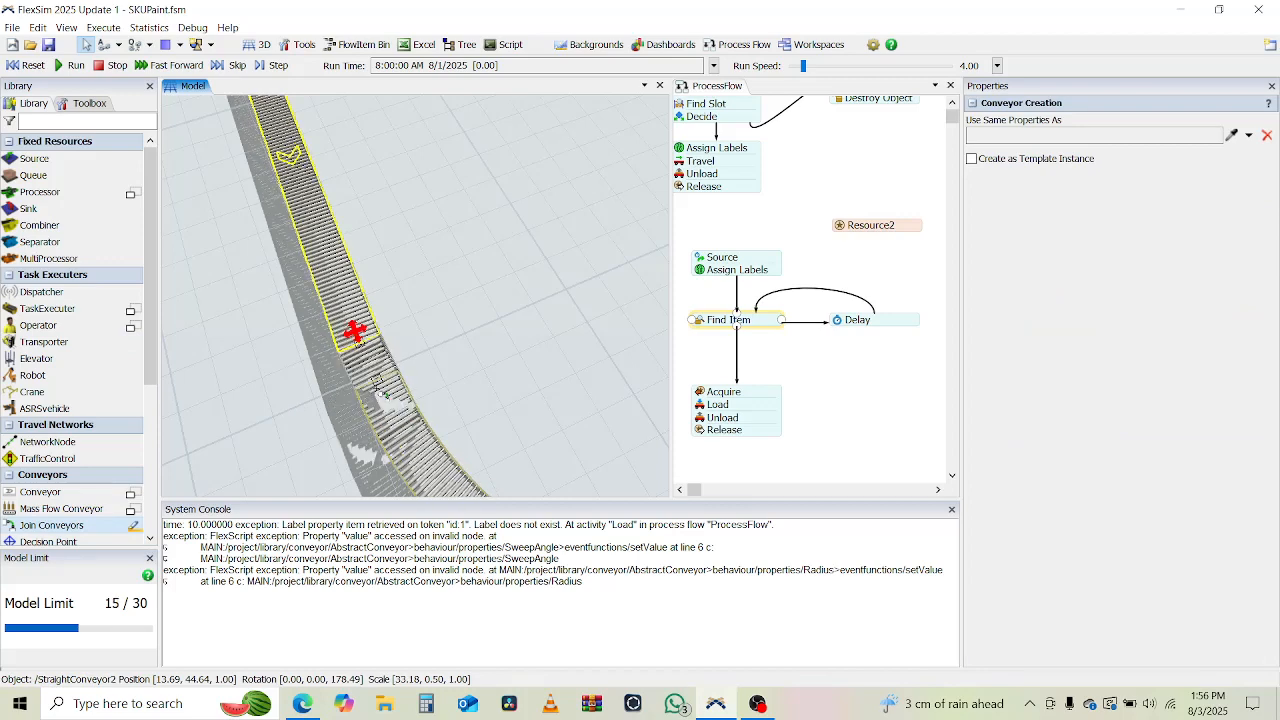
key(Escape)
Join the end of the second curved conveyor to the start of the first straight conveyor to close the loop.
right_drag(502, 395, 244, 201)
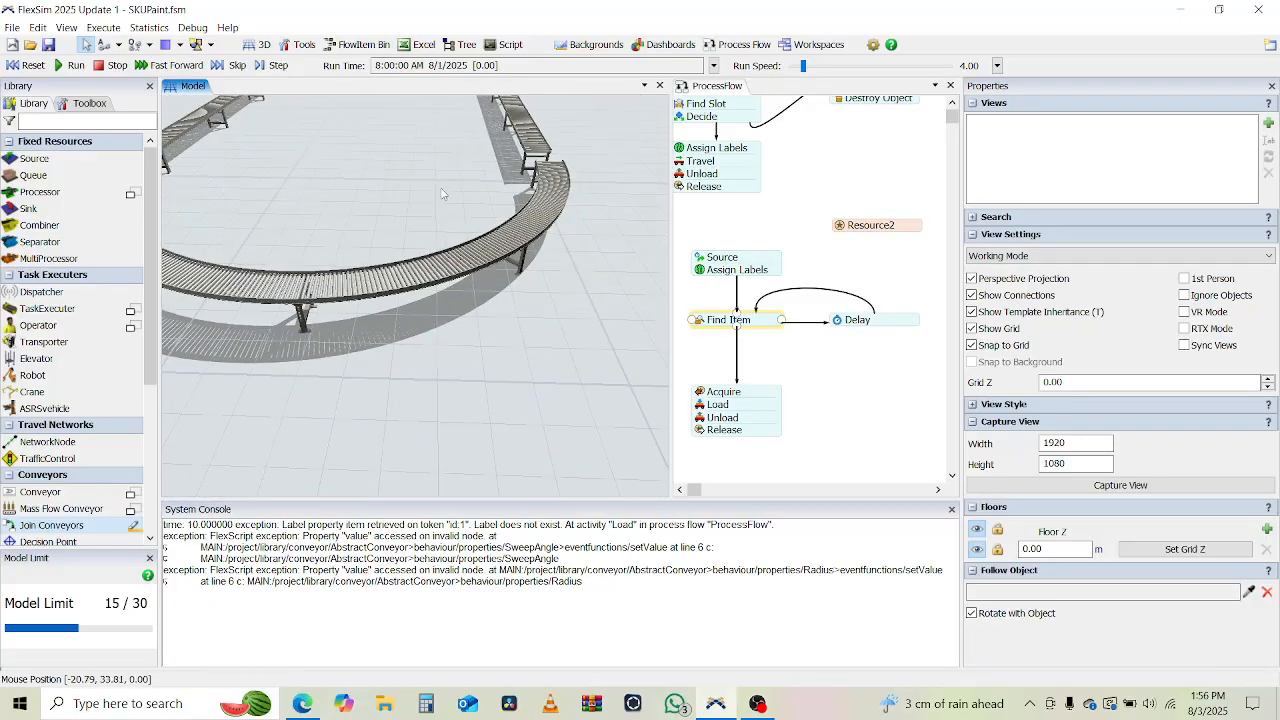
right_drag(443, 191, 481, 398)
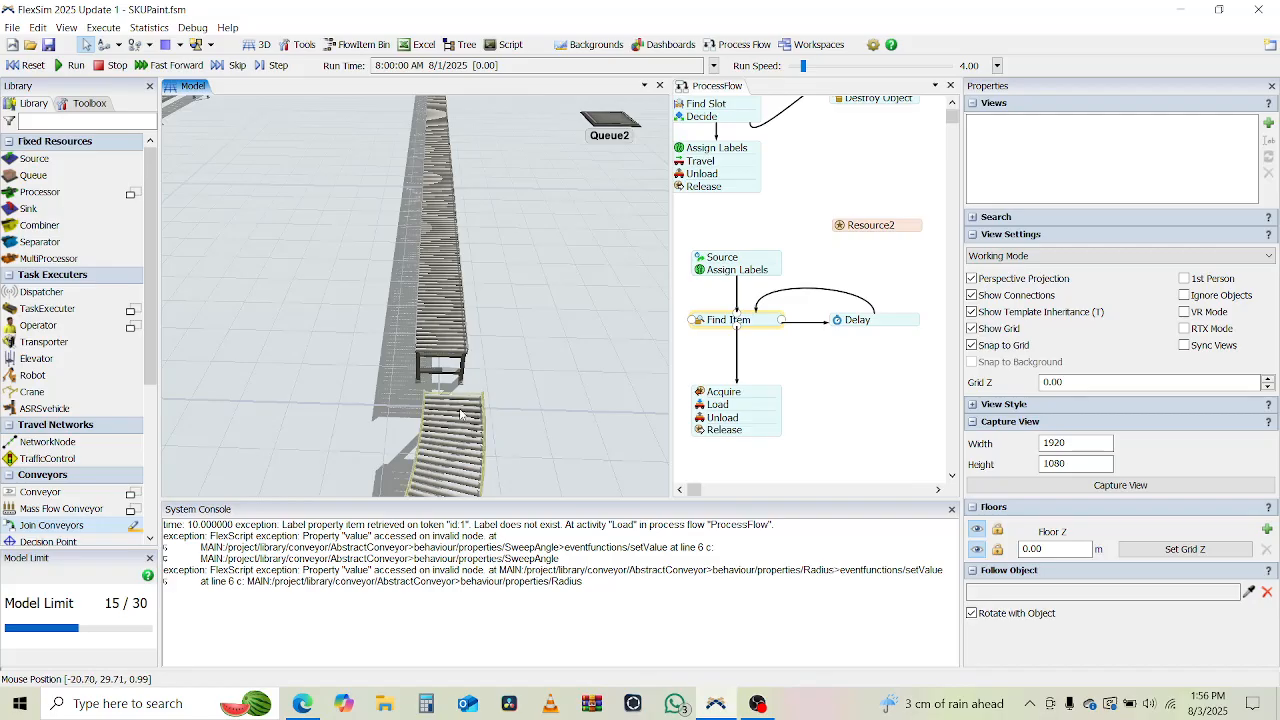
click(135, 526)
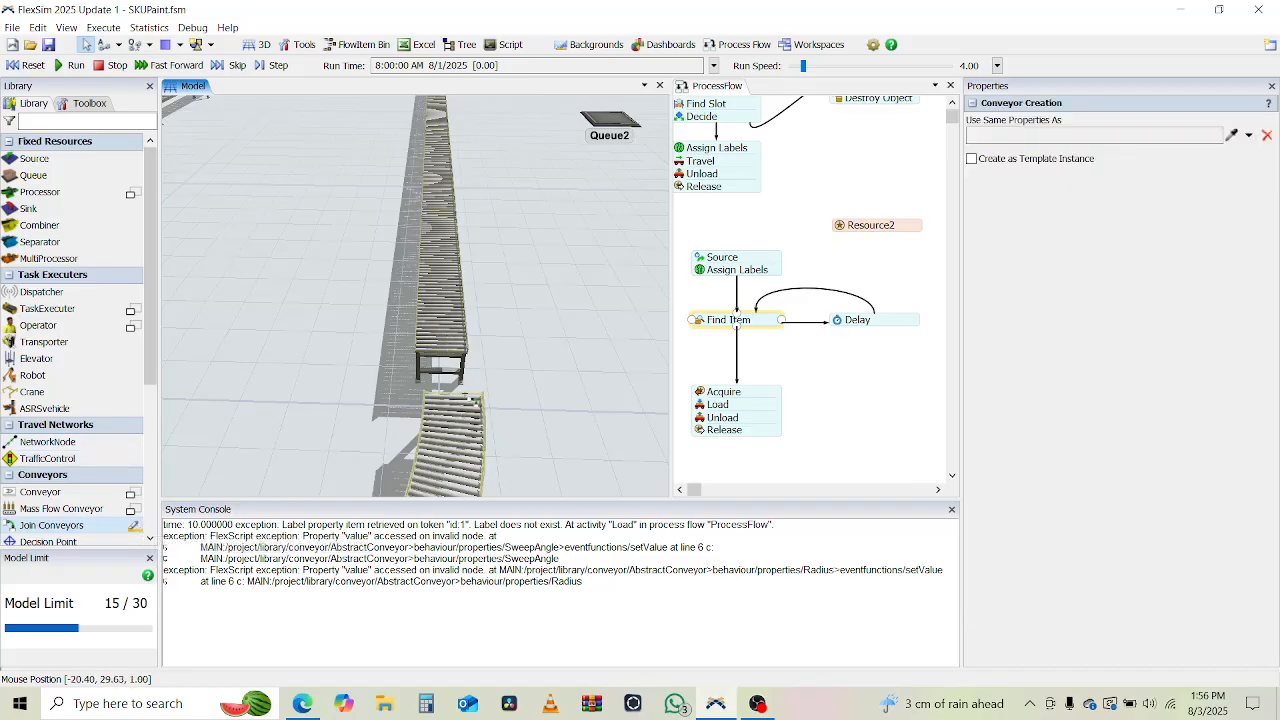
click(453, 405)
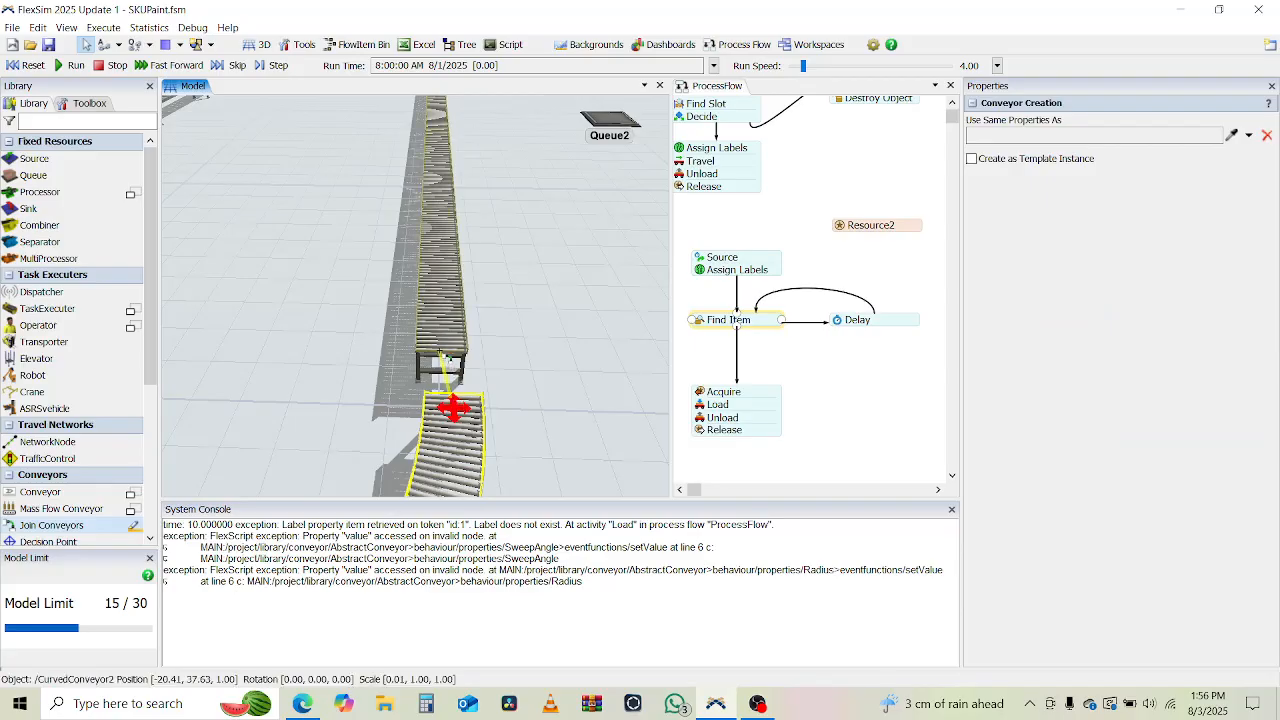
click(442, 352)
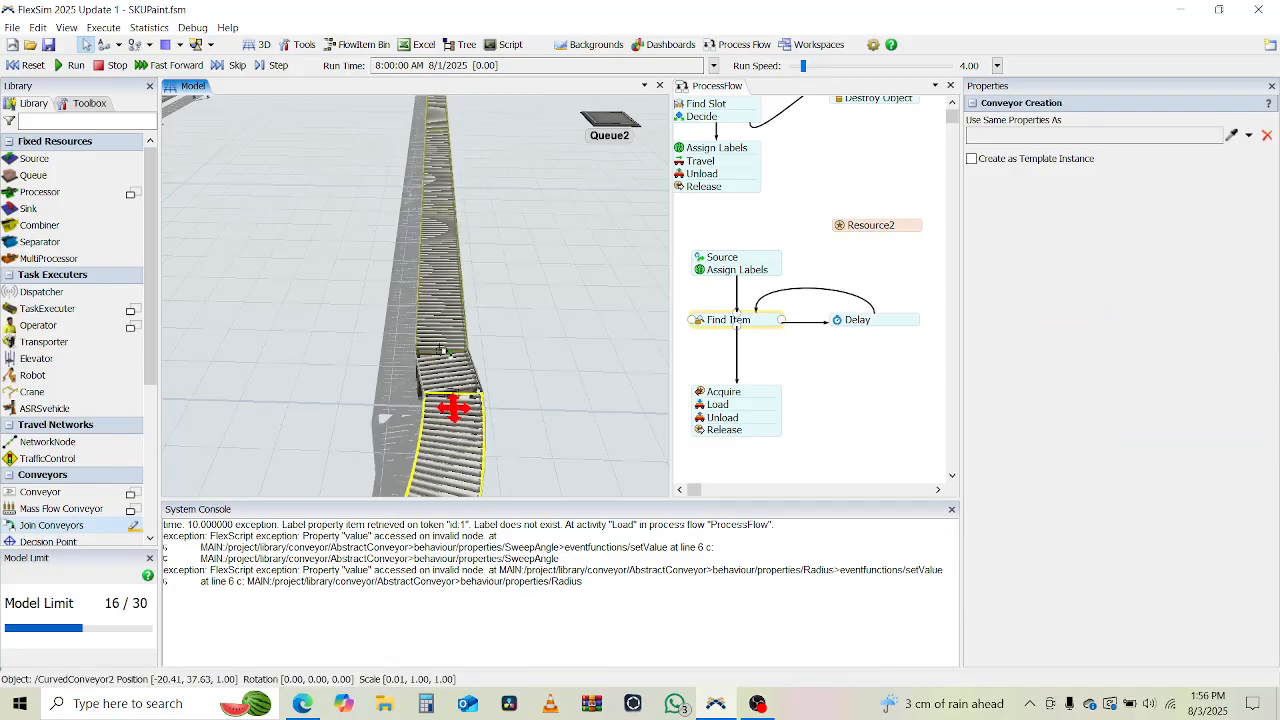
right_click(520, 402)
mouse_move(520, 402)
right_down()
mouse_move(479, 401)
mouse_move(477, 386)
mouse_move(473, 413)
right_up()
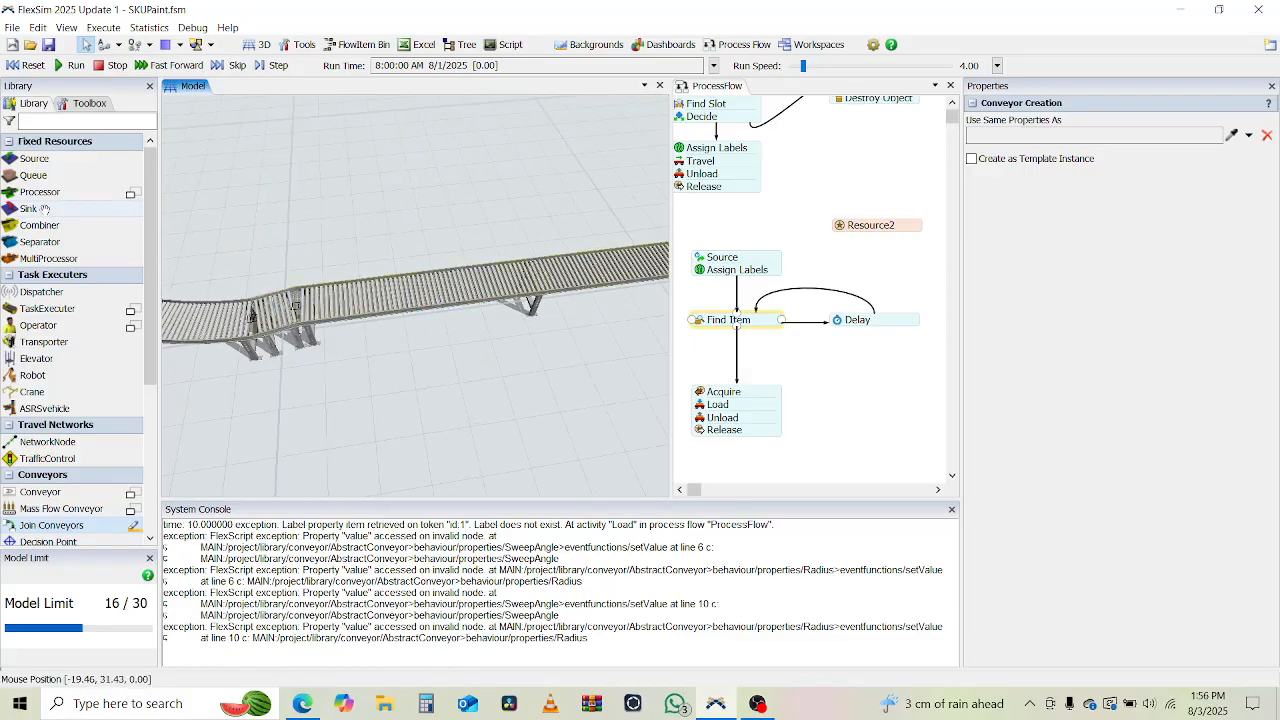
right_click(424, 327)
scroll(424, 327, down, 5)
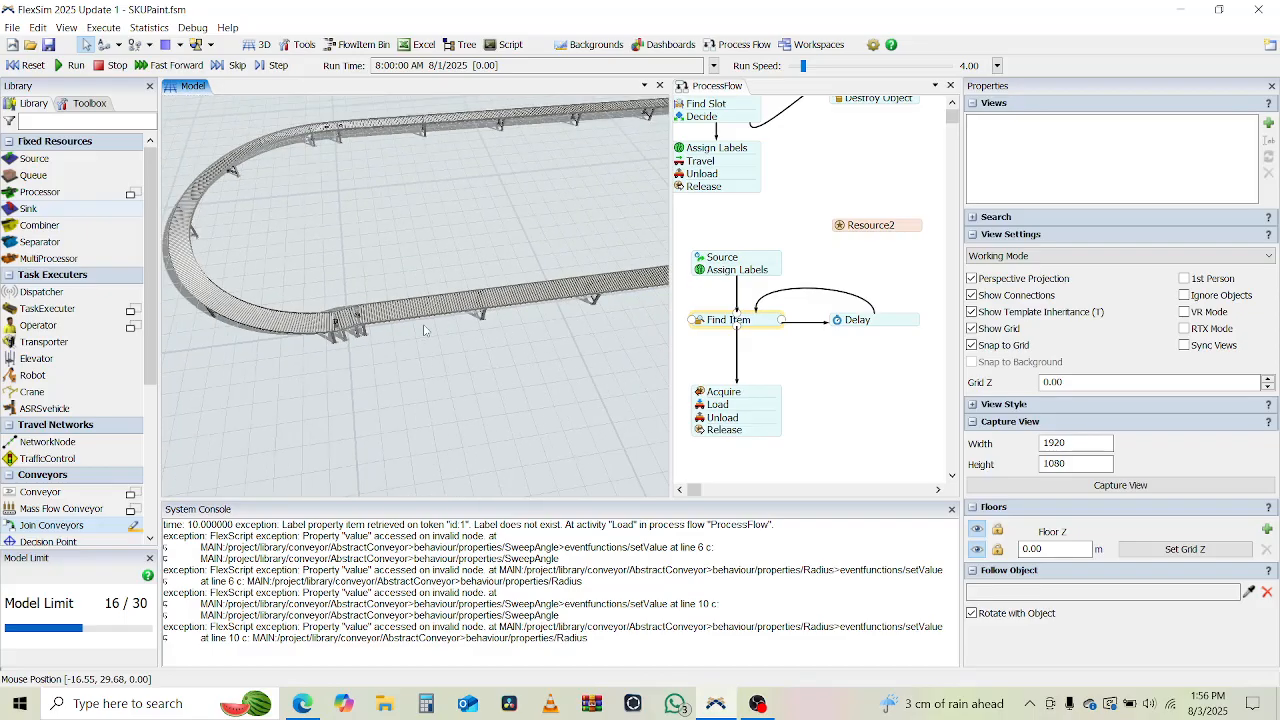
drag(488, 370, 392, 454)
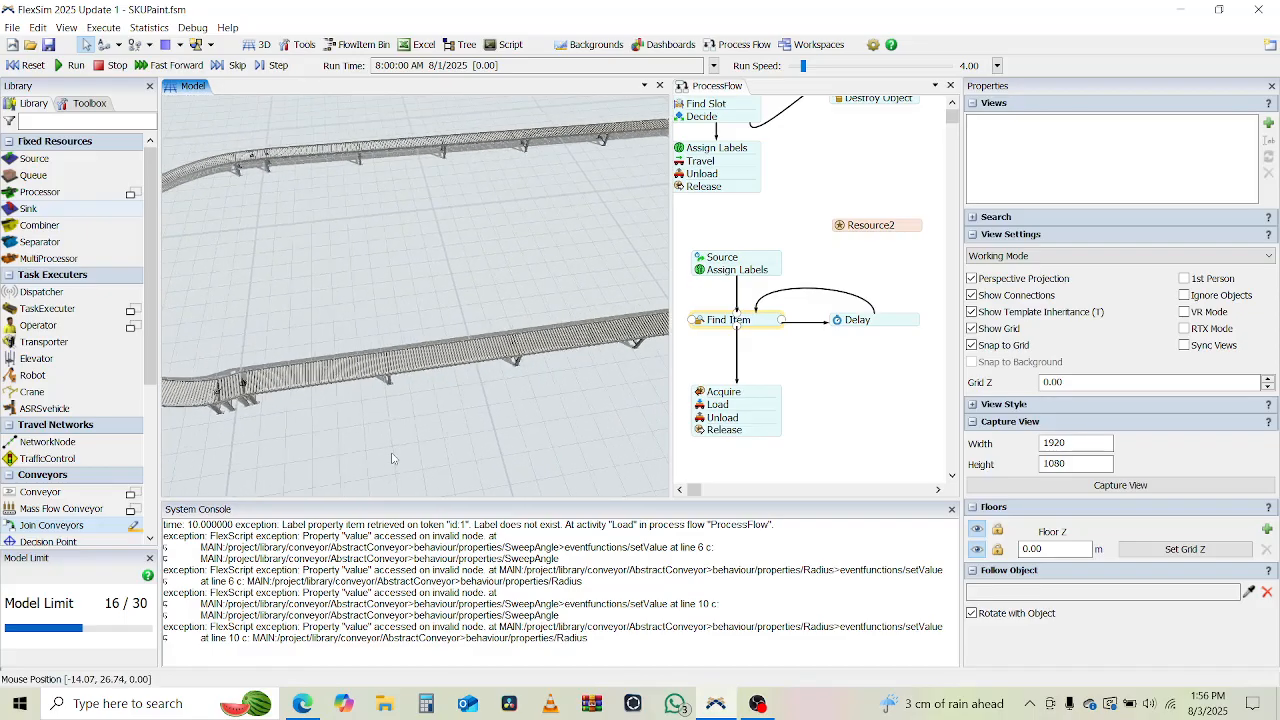
Set the visualization of the first straight conveyor and the short joining conveyor at its start to MassFlowConveyor.
click(468, 345)
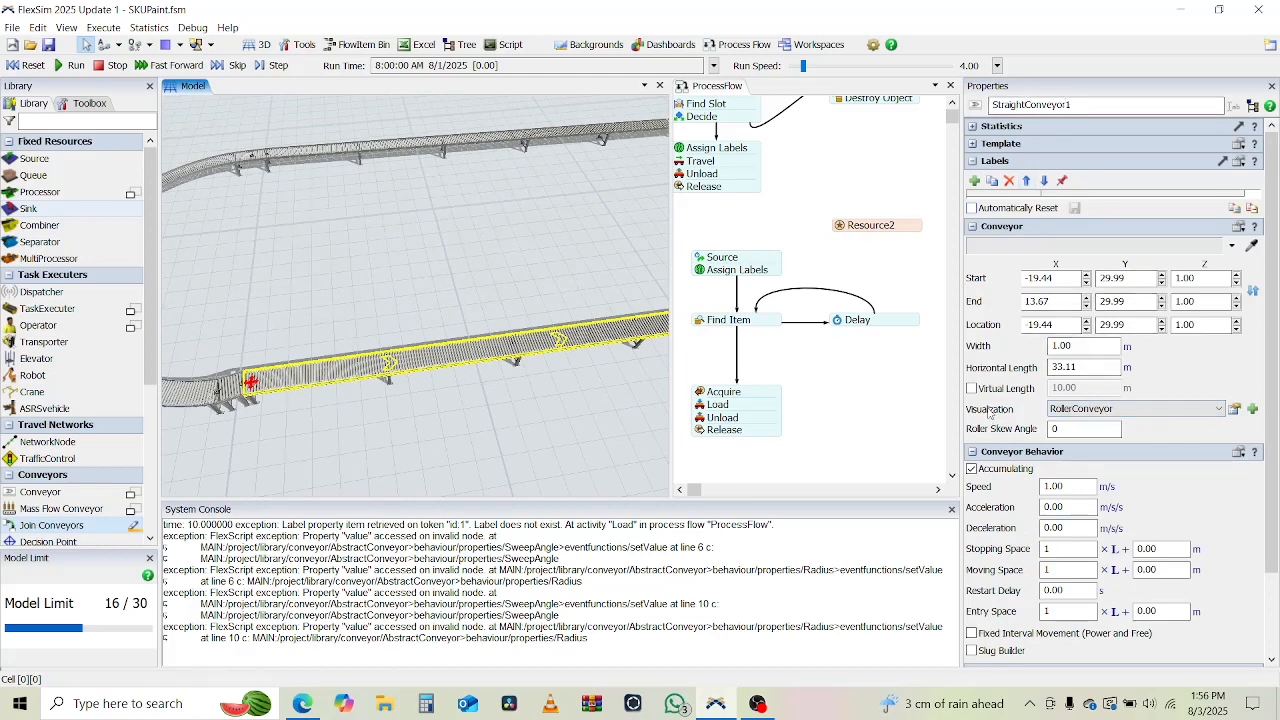
click(1098, 409)
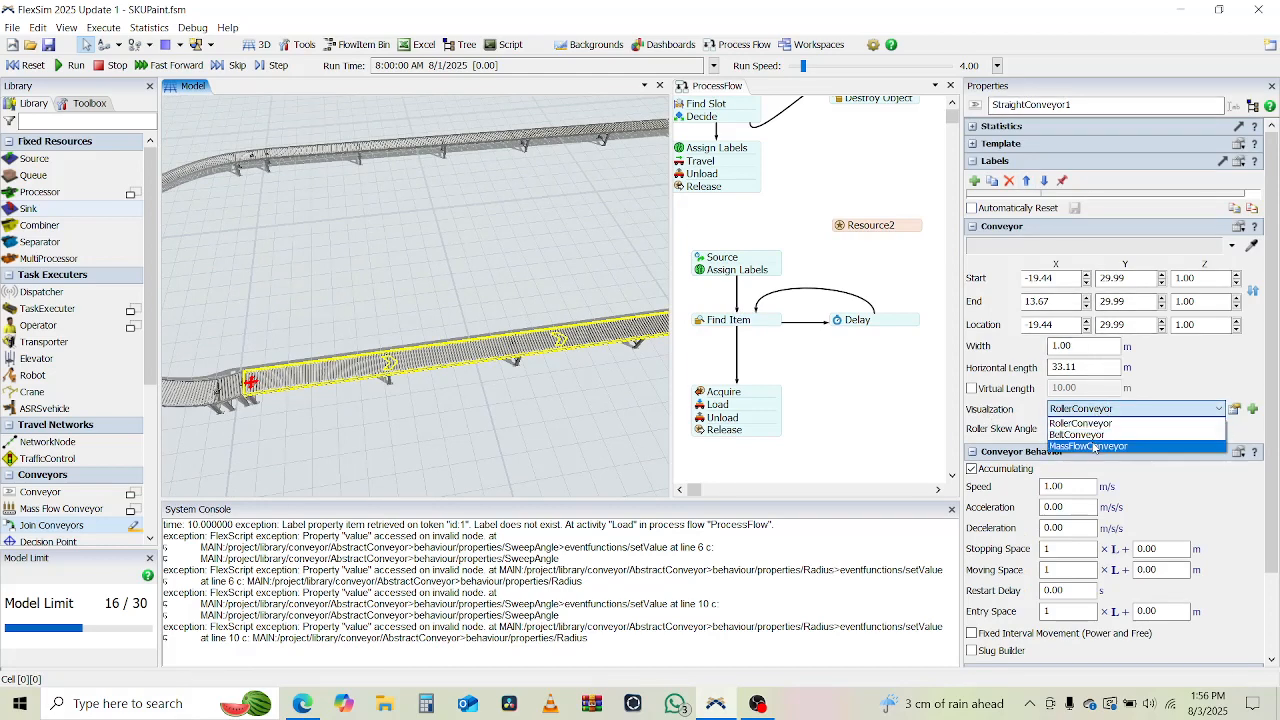
click(1094, 447)
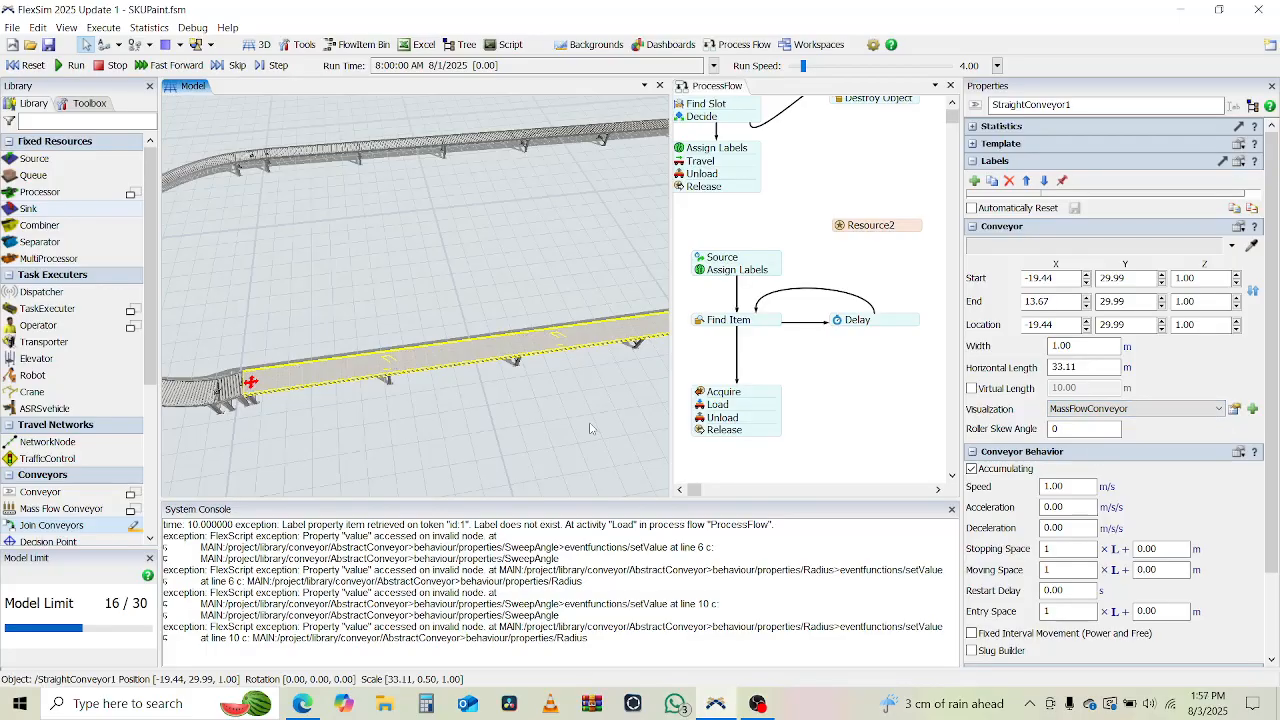
click(397, 443)
drag(410, 440, 533, 444)
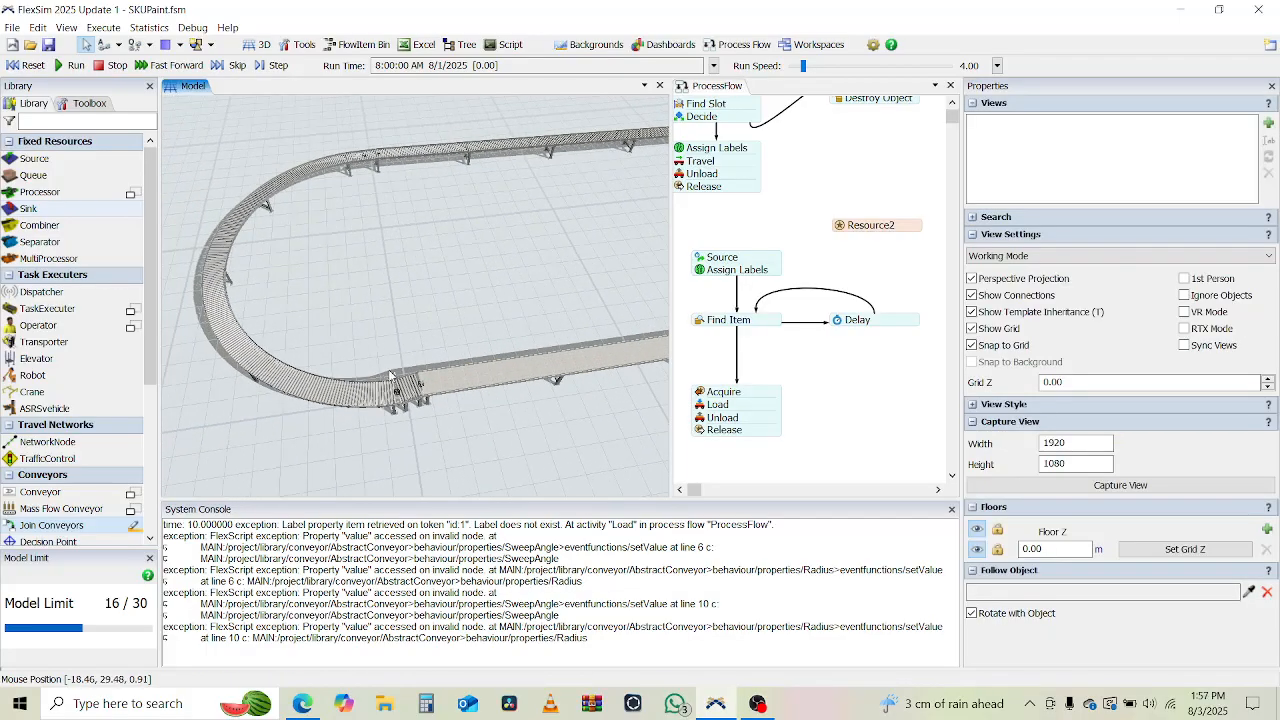
click(408, 388)
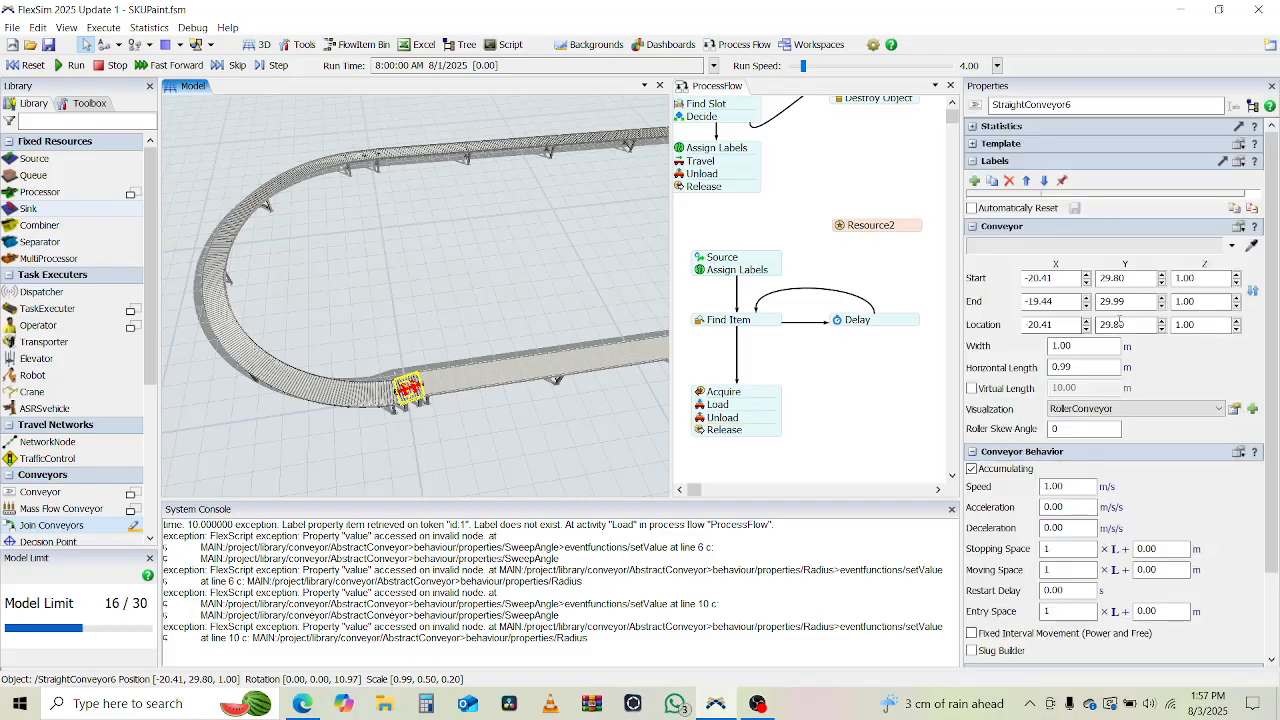
click(1128, 409)
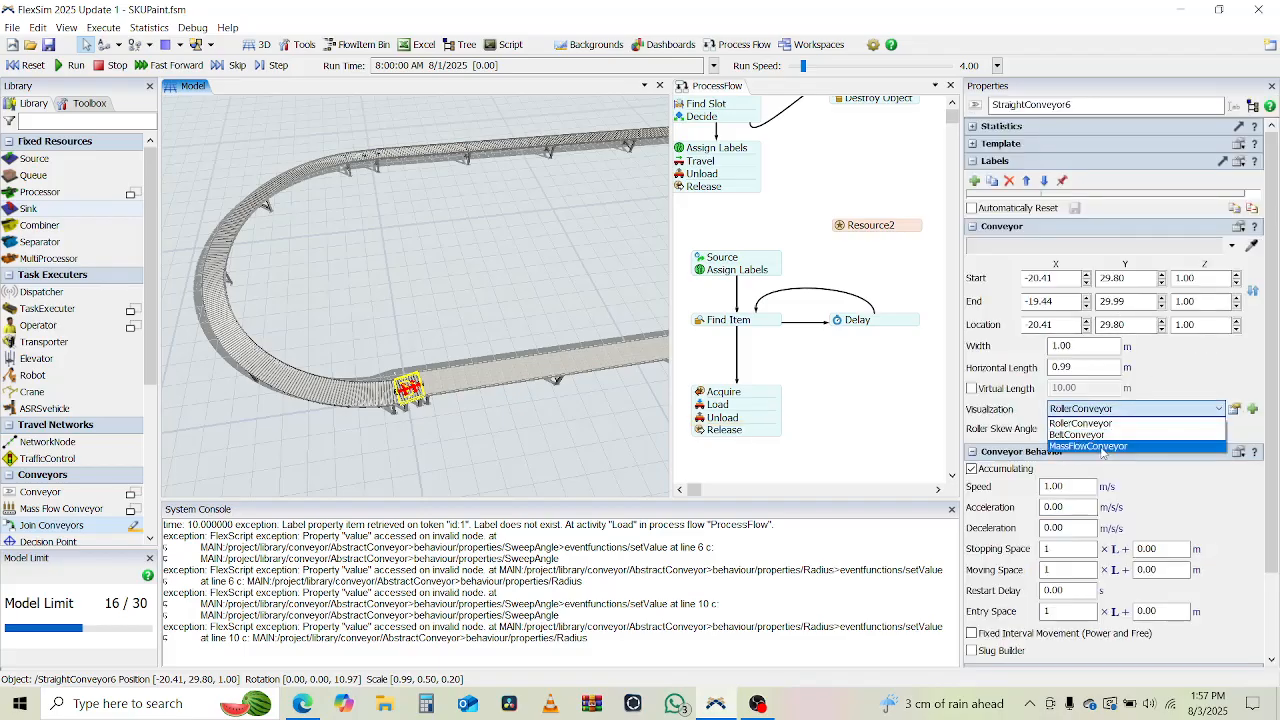
click(1105, 446)
Set the visualization of the second curved conveyor and the short joining conveyor at its start to MassFlowConveyor.
click(377, 392)
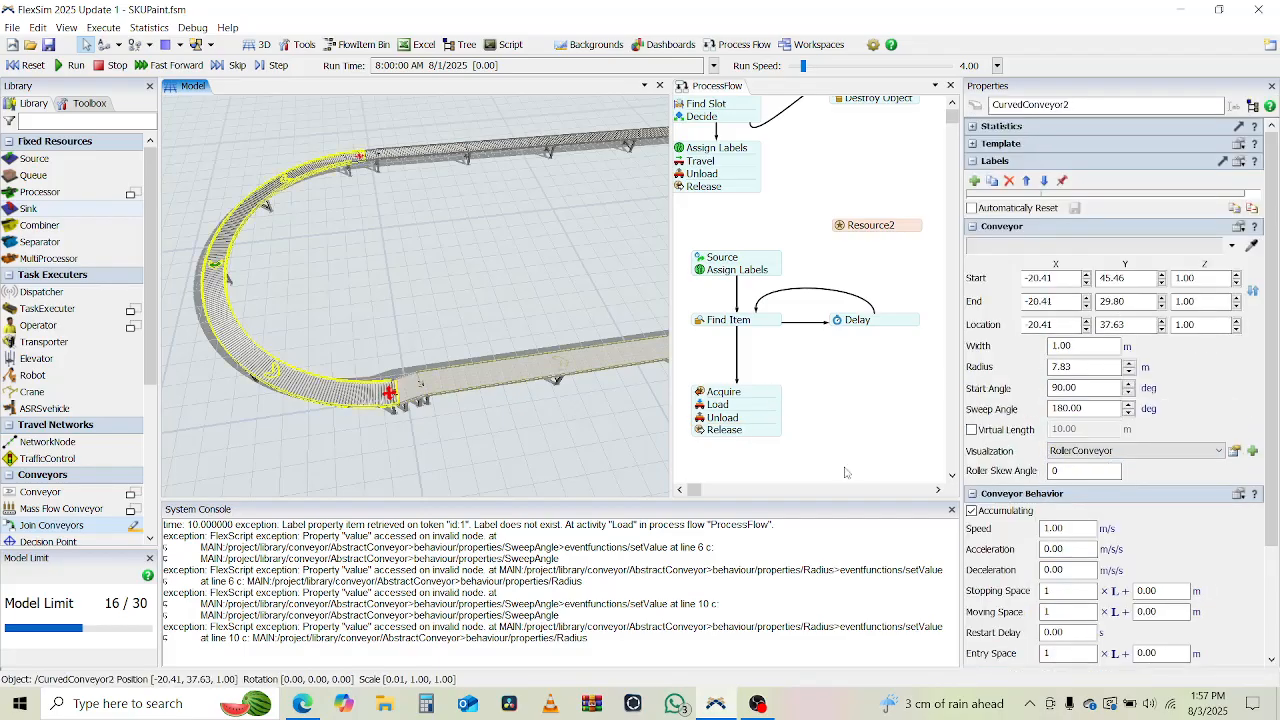
click(1090, 451)
click(1094, 490)
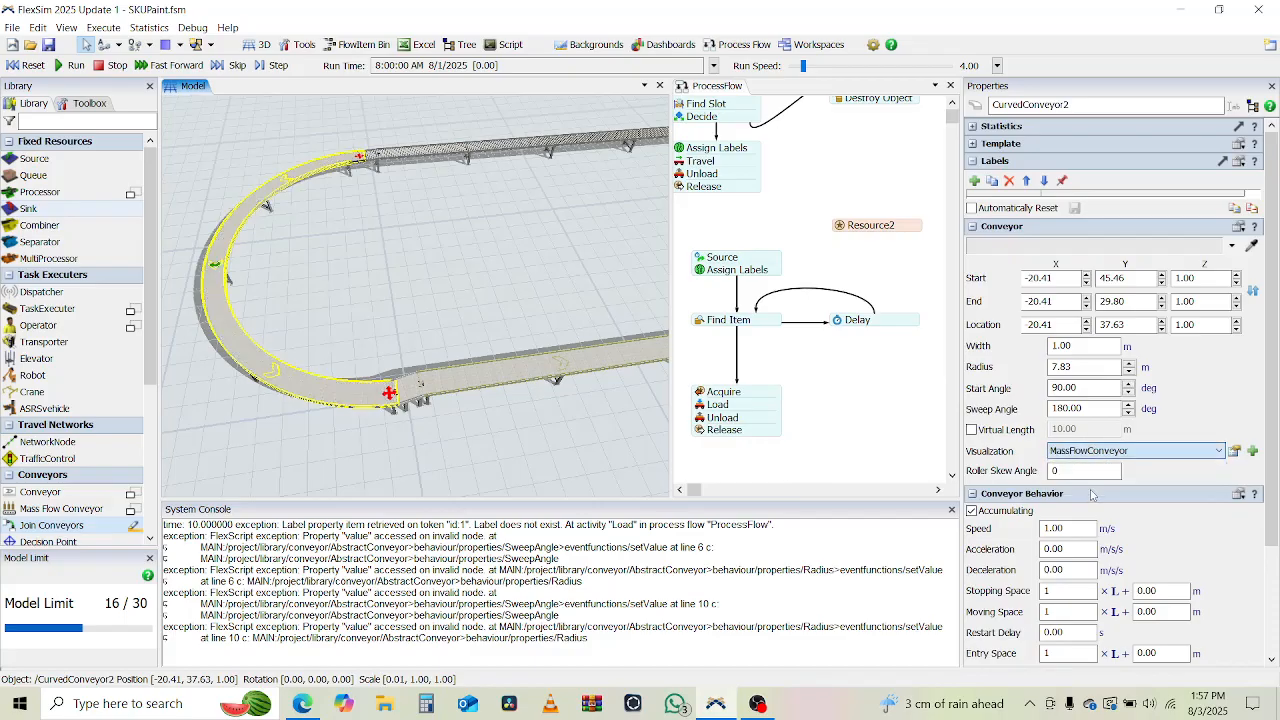
drag(428, 232, 415, 374)
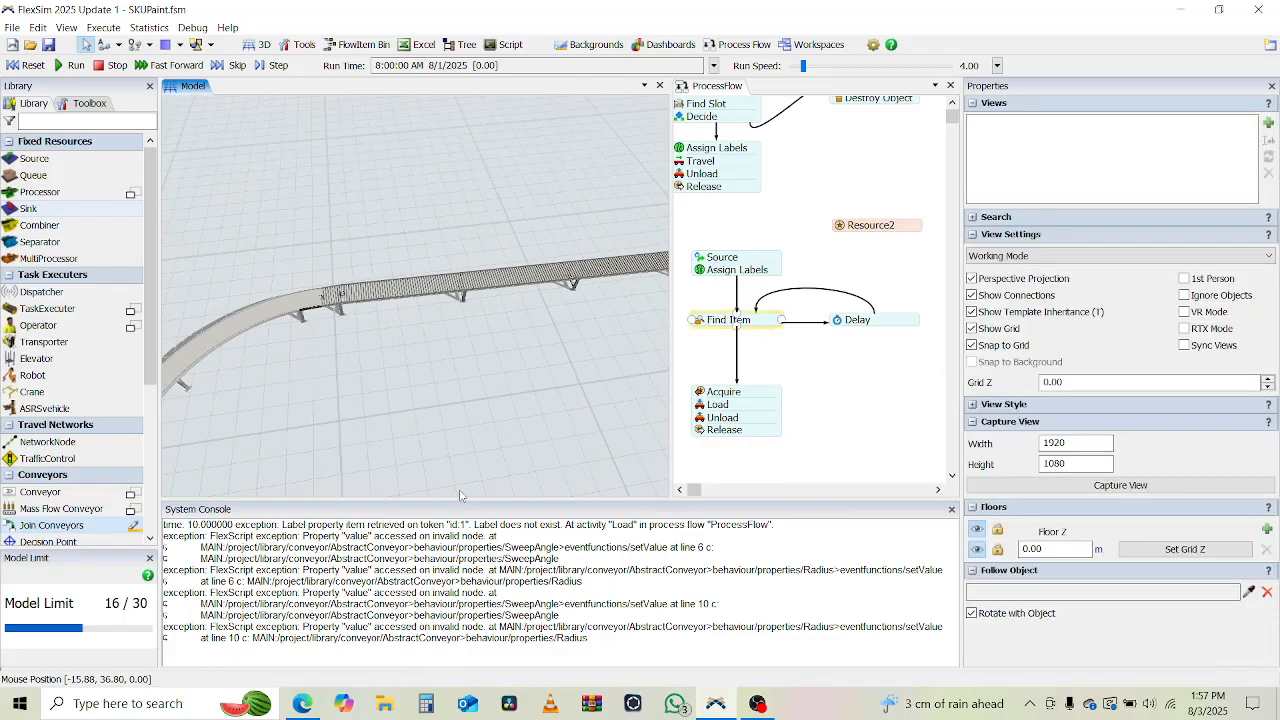
click(328, 298)
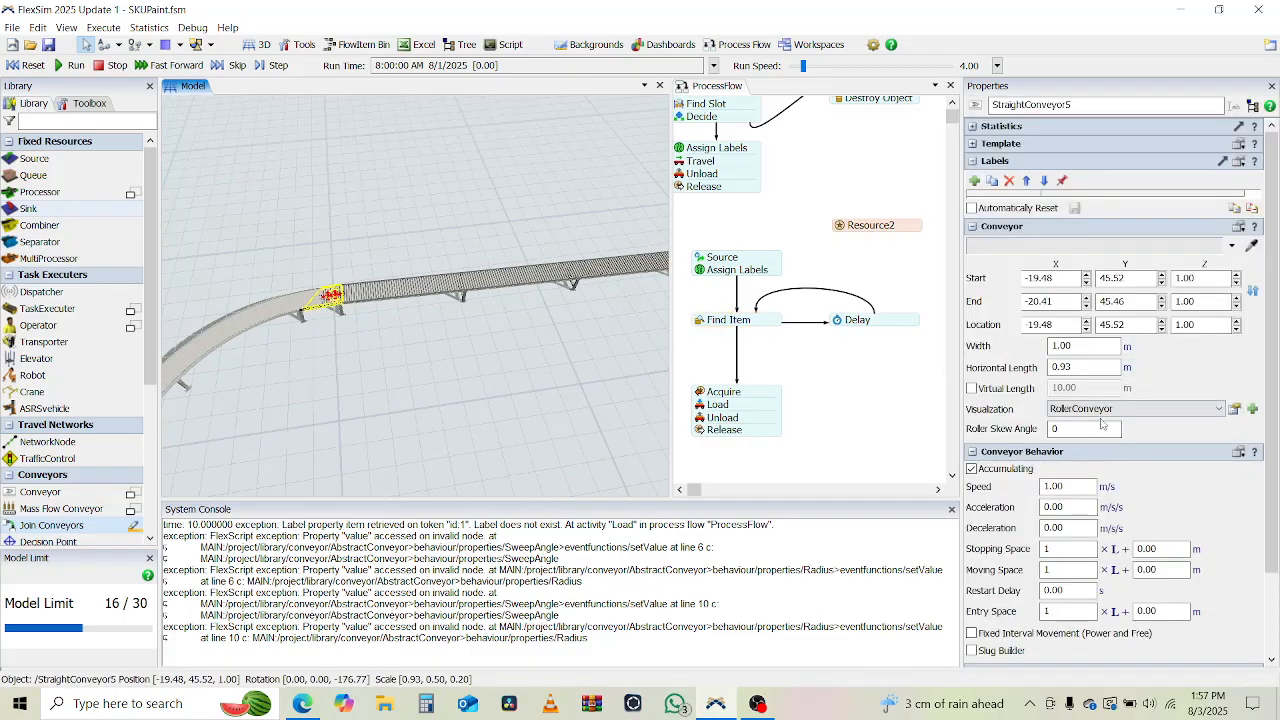
click(1100, 409)
click(1095, 446)
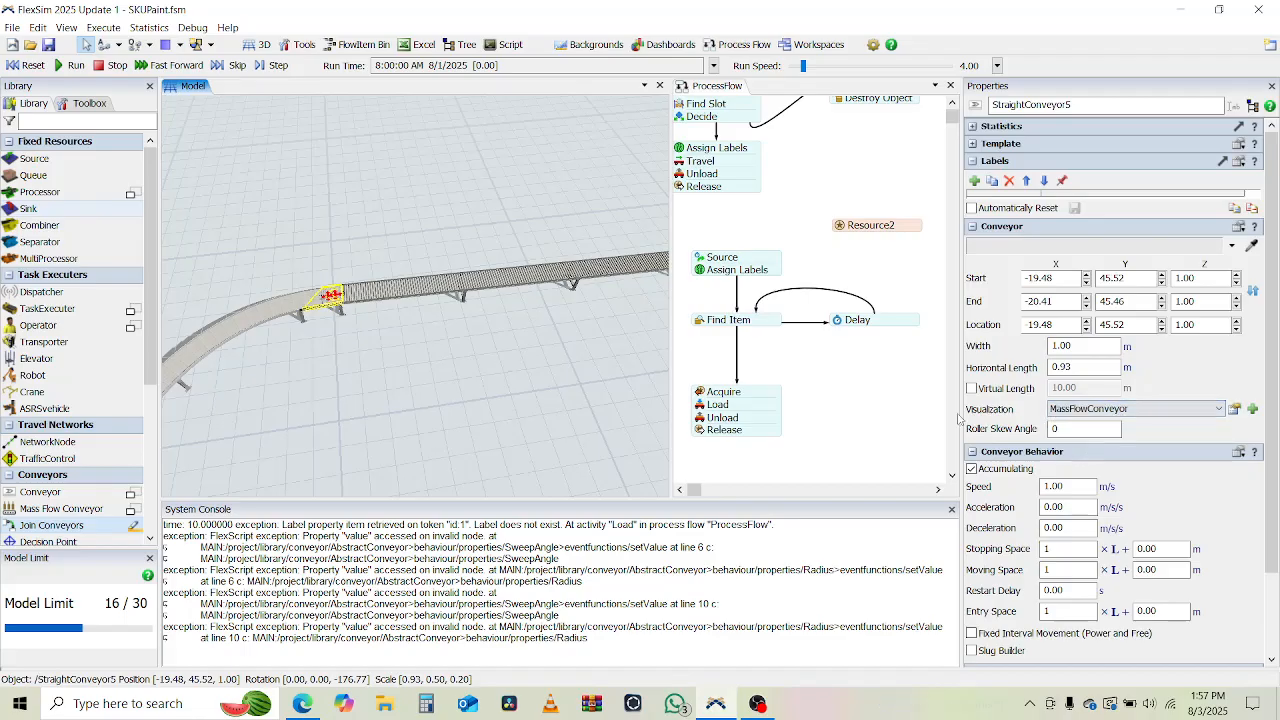
Change the visualization of the second straight conveyor and the first curved conveyor to MassFlowConveyor.
click(515, 283)
click(1105, 409)
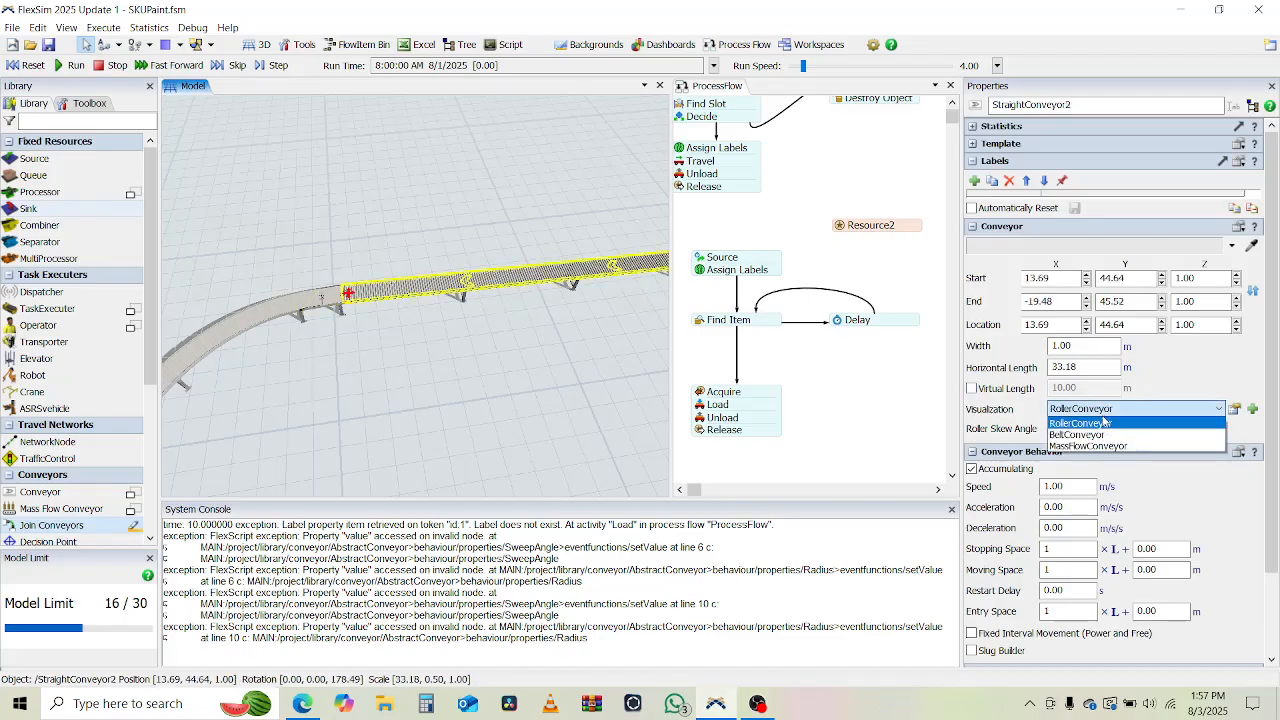
click(1120, 446)
drag(530, 350, 100, 357)
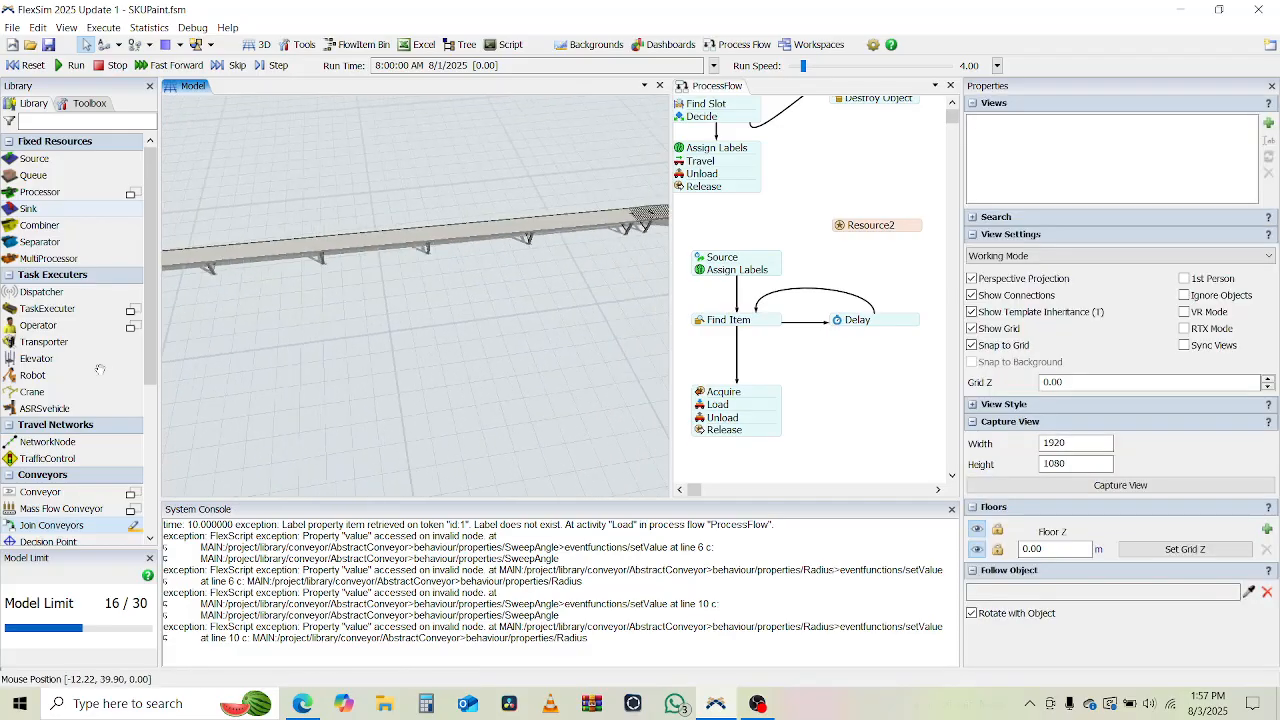
drag(540, 285, 202, 326)
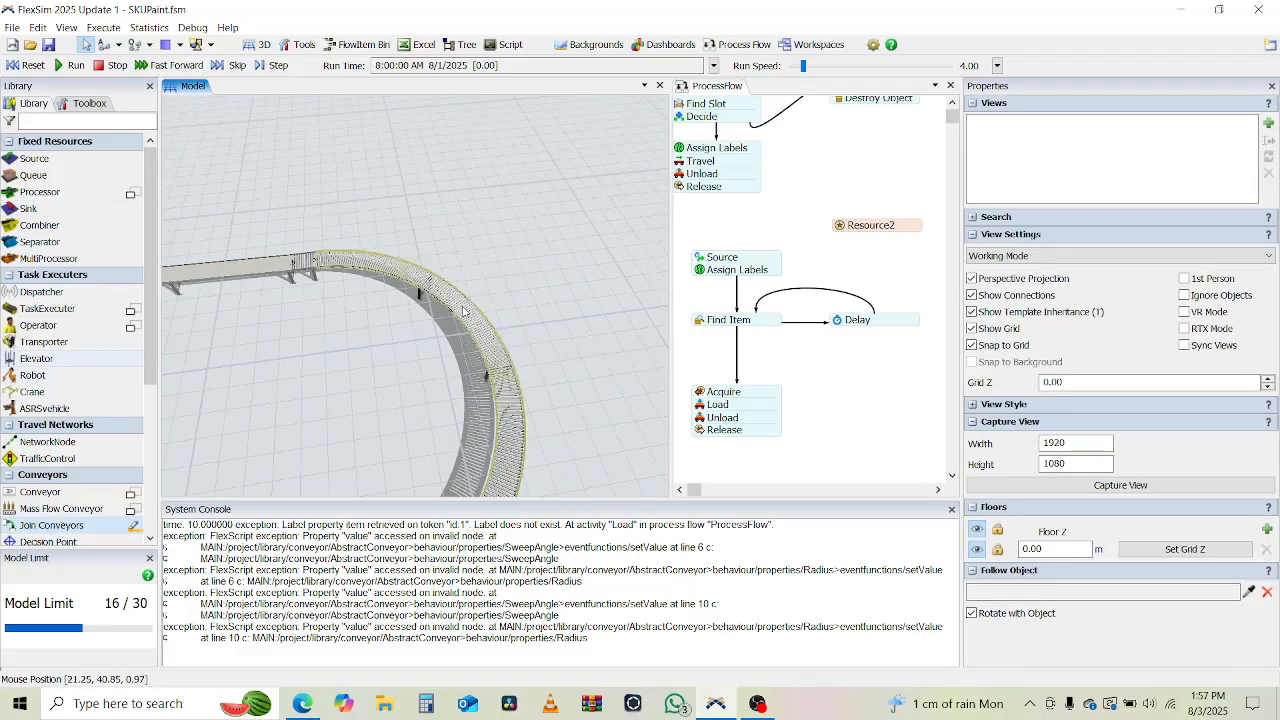
click(464, 312)
click(1112, 452)
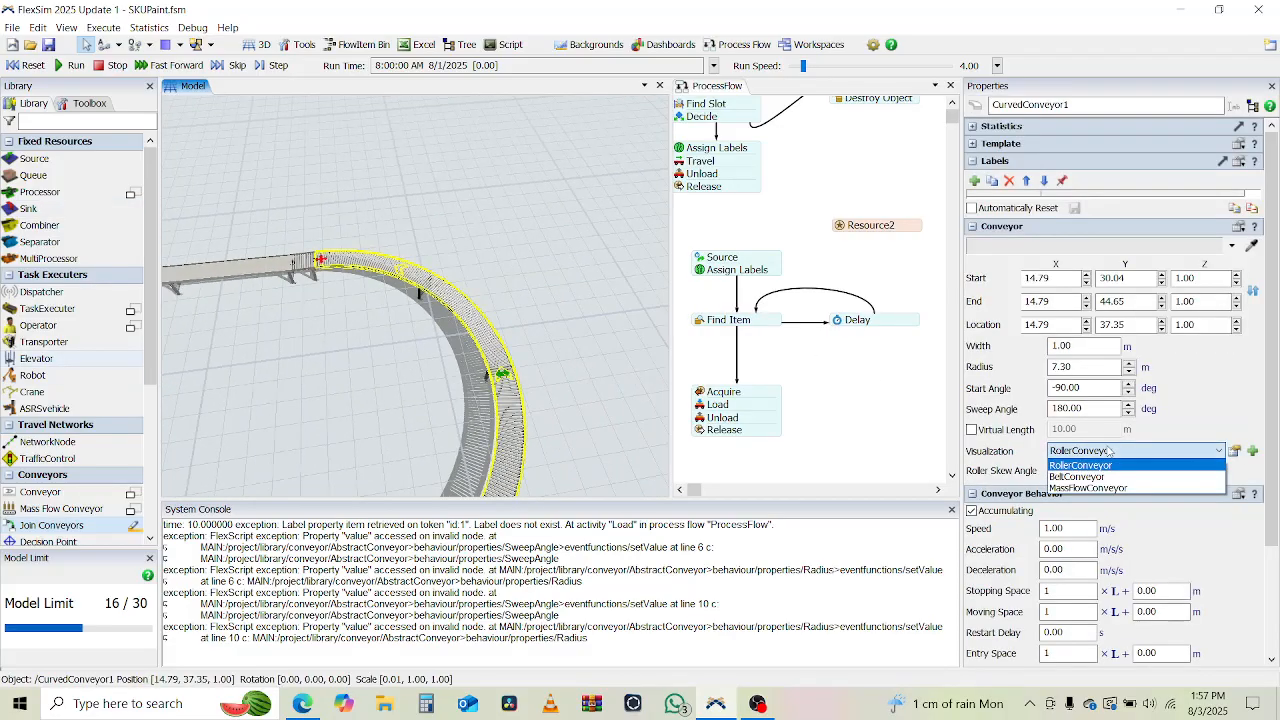
click(1097, 487)
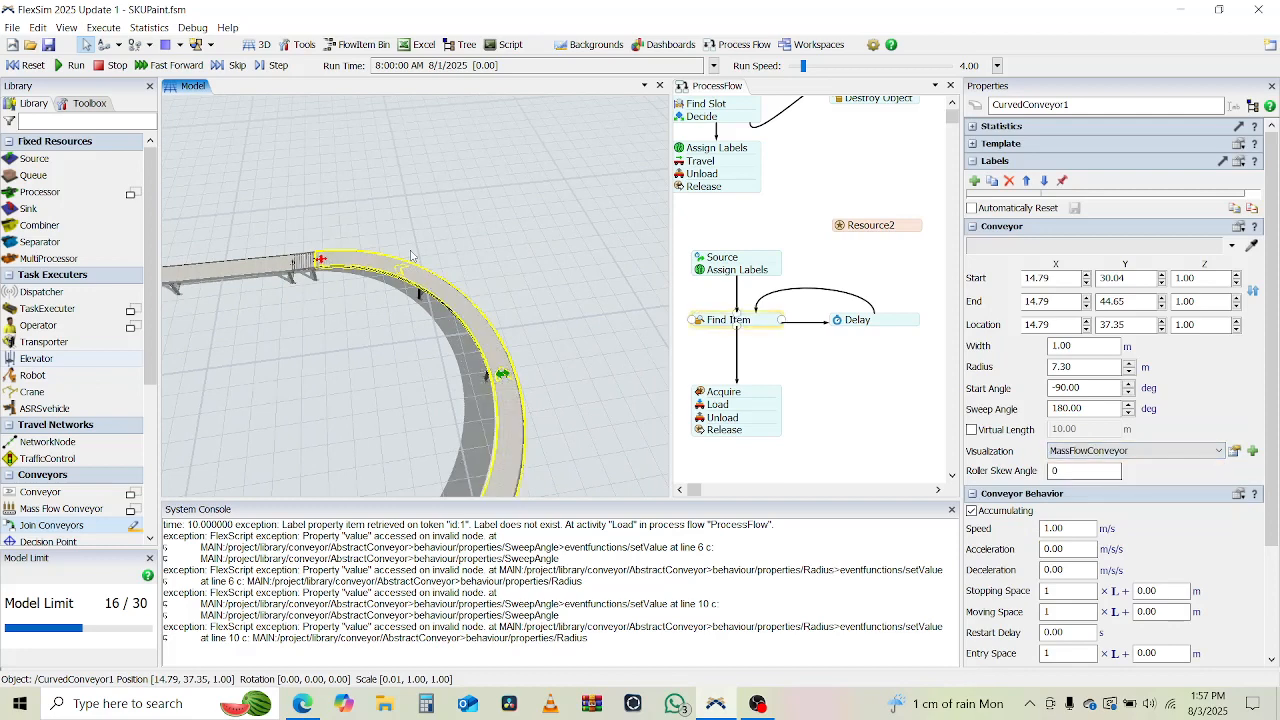
Apply the MassFlowConveyor visualization to the two short joining conveyors at the end and start of the first curved conveyor.
click(303, 263)
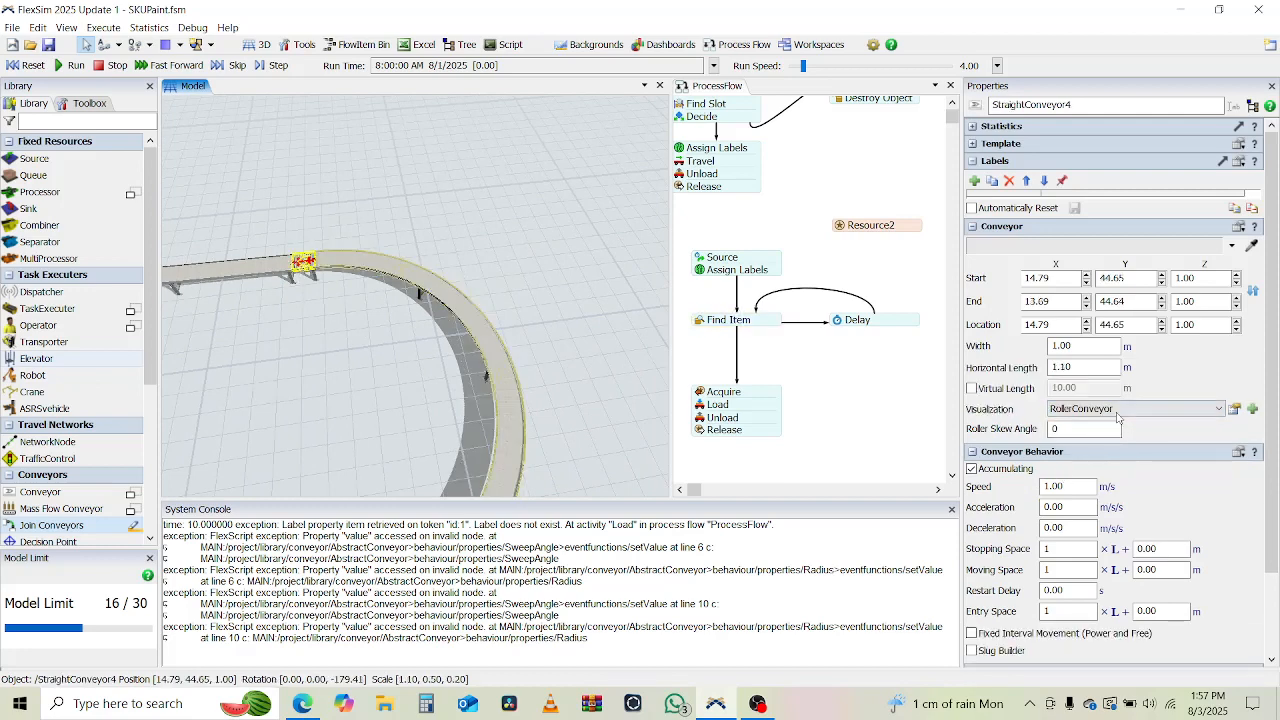
click(1117, 410)
click(1112, 450)
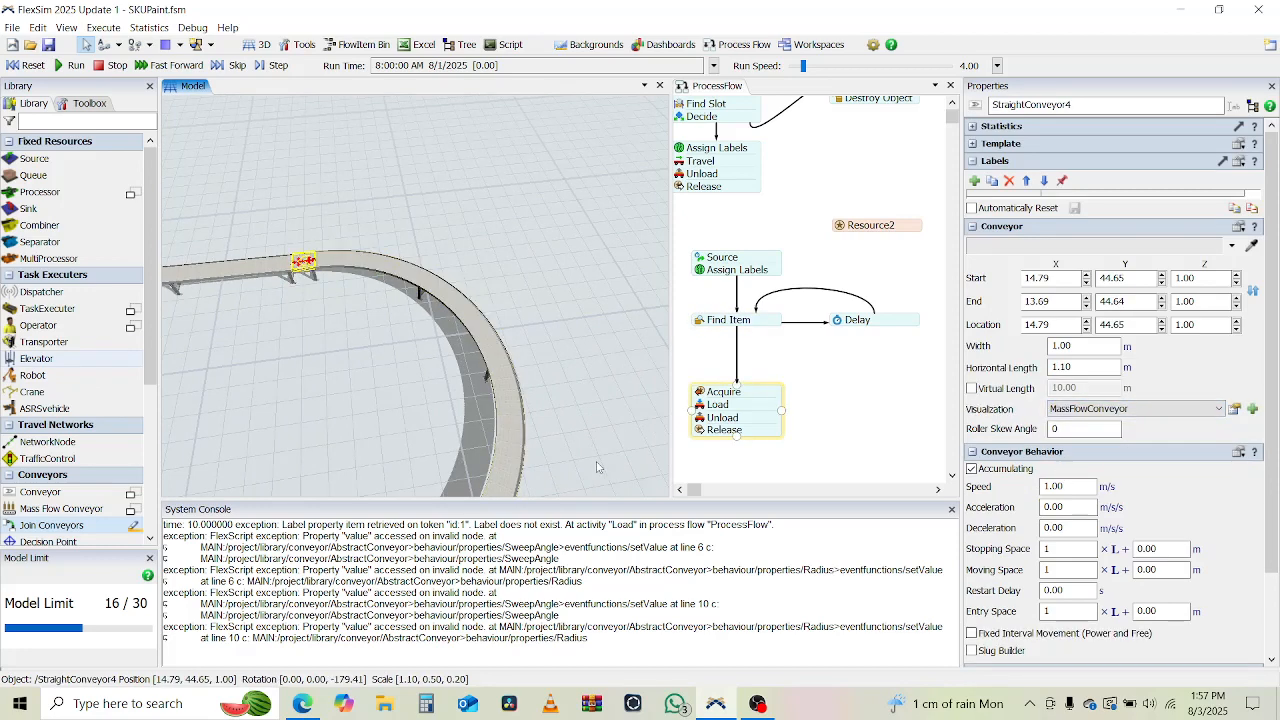
drag(597, 467, 485, 315)
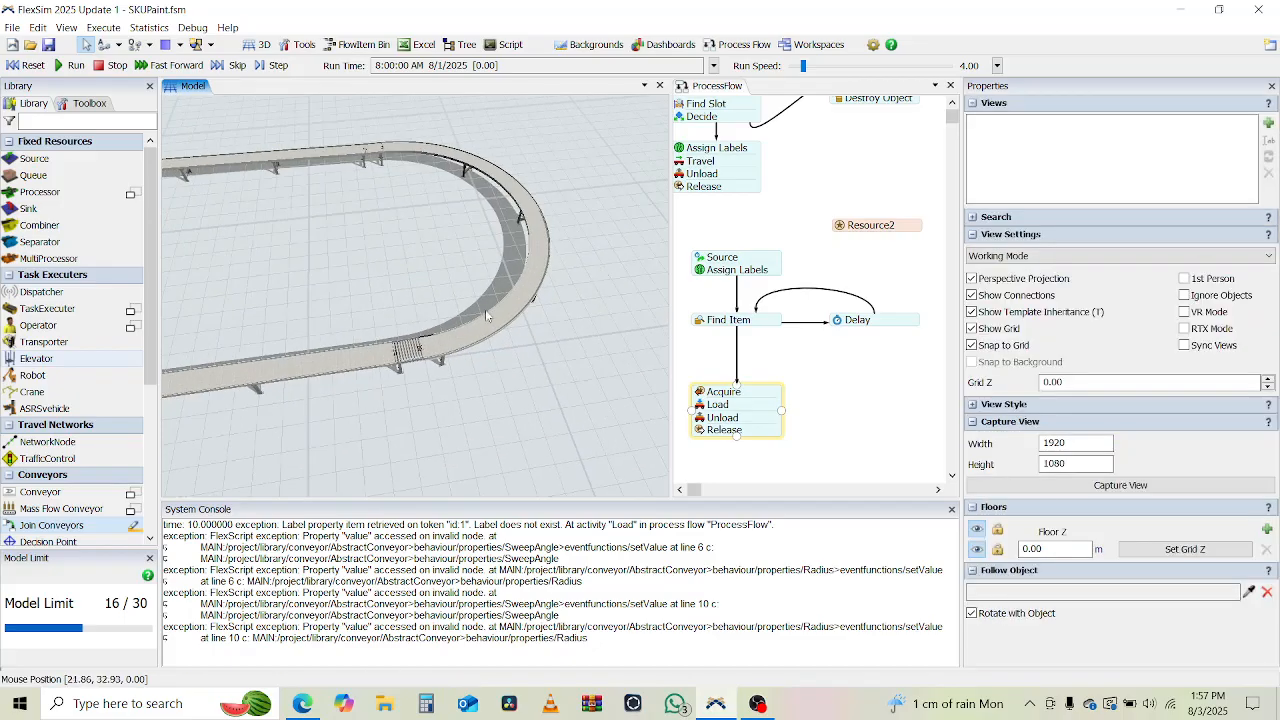
click(408, 350)
click(1188, 409)
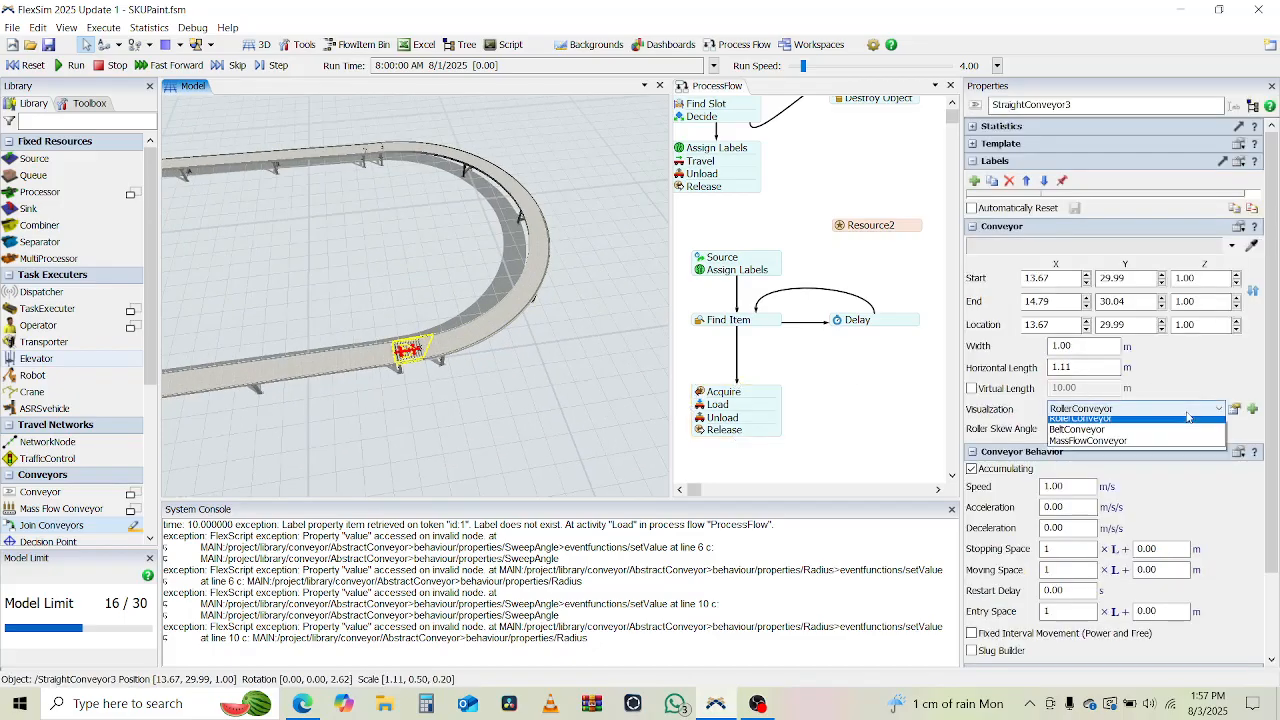
click(1104, 441)
Delete Queue2 from the area between the conveyor loop and the rack.
drag(350, 447, 293, 409)
drag(320, 348, 419, 172)
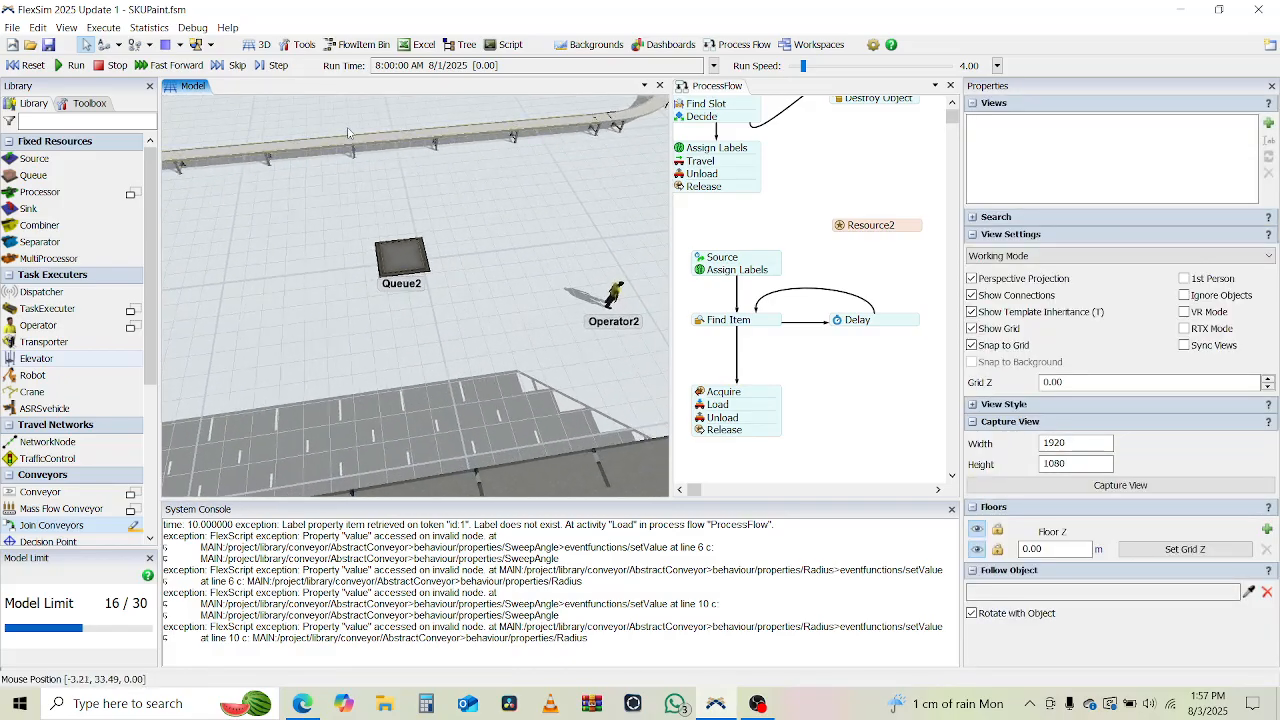
click(413, 267)
key(Delete)
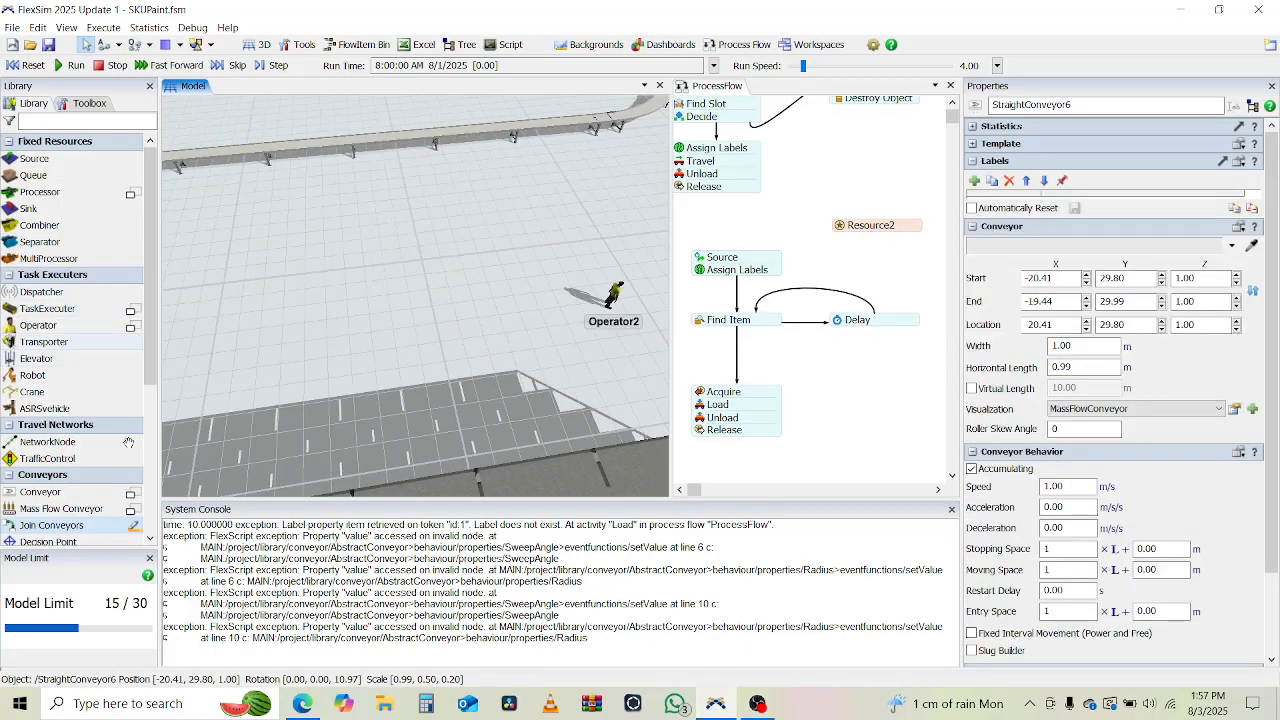
Draw a straight conveyor about 16.52 m long from in front of Rack1 at about (-4.12, 13.24) to the loop's near straight side.
click(130, 494)
scroll(312, 416, down, 5)
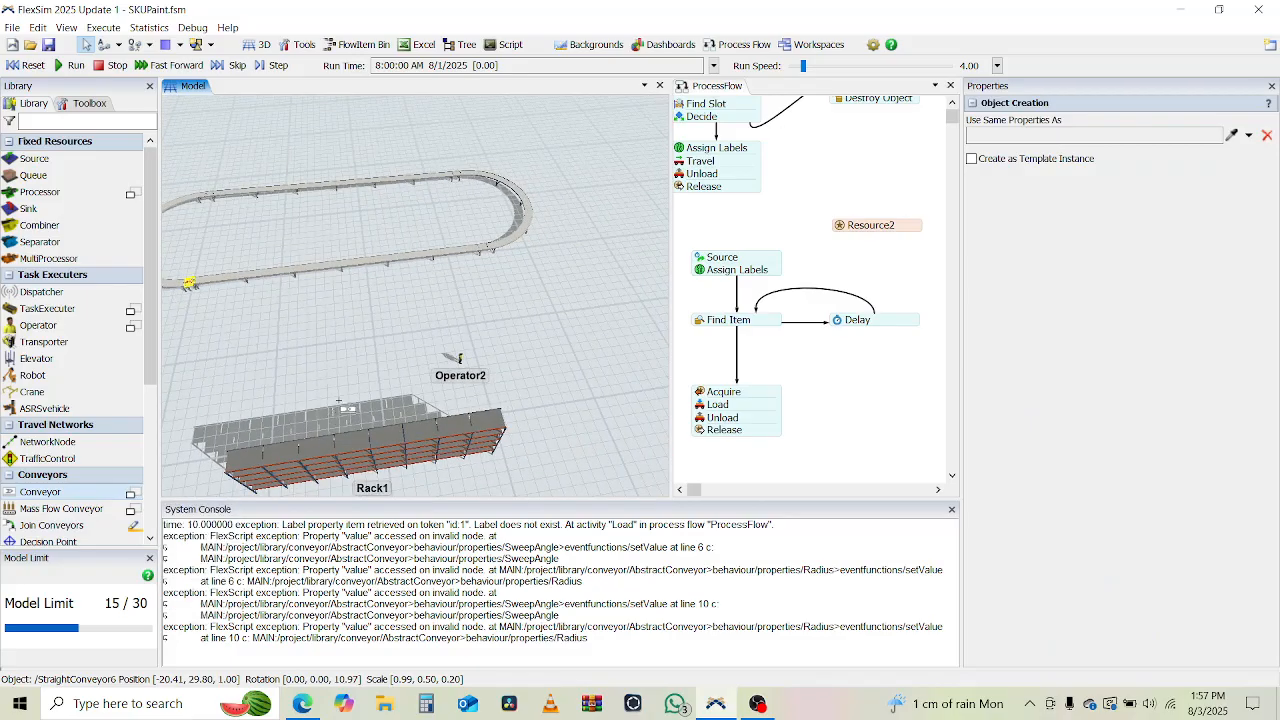
click(338, 406)
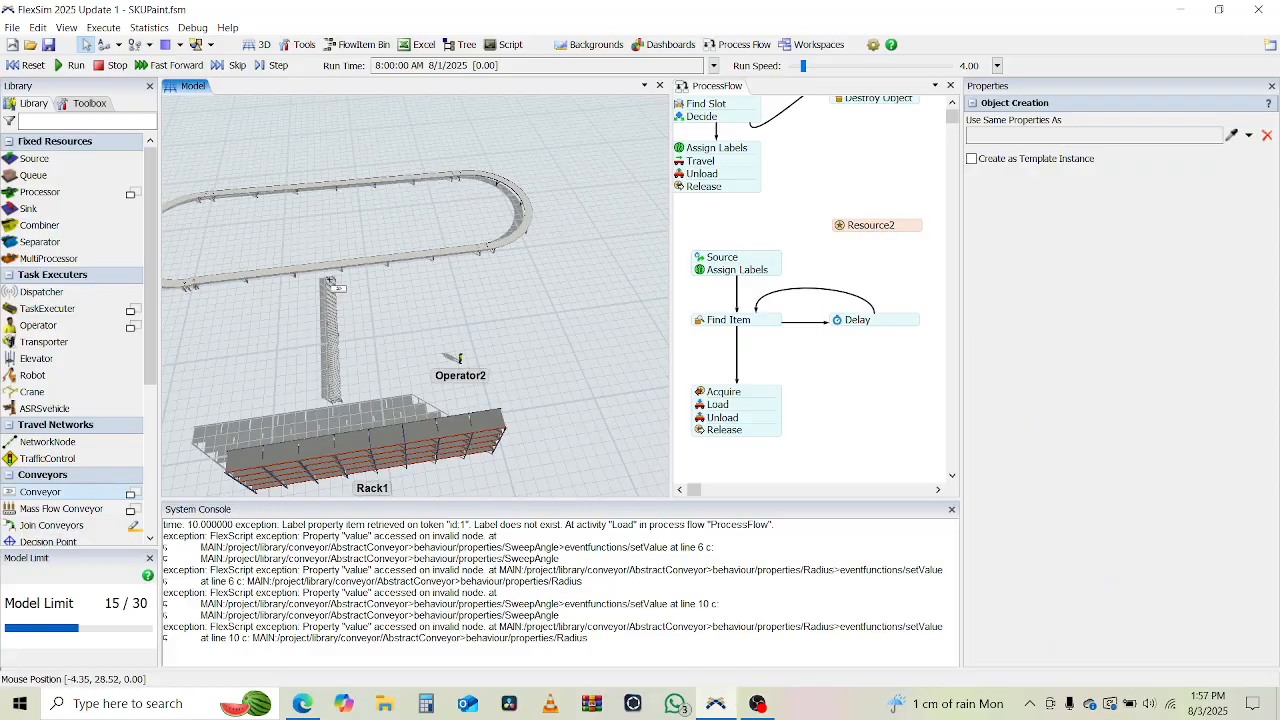
click(330, 268)
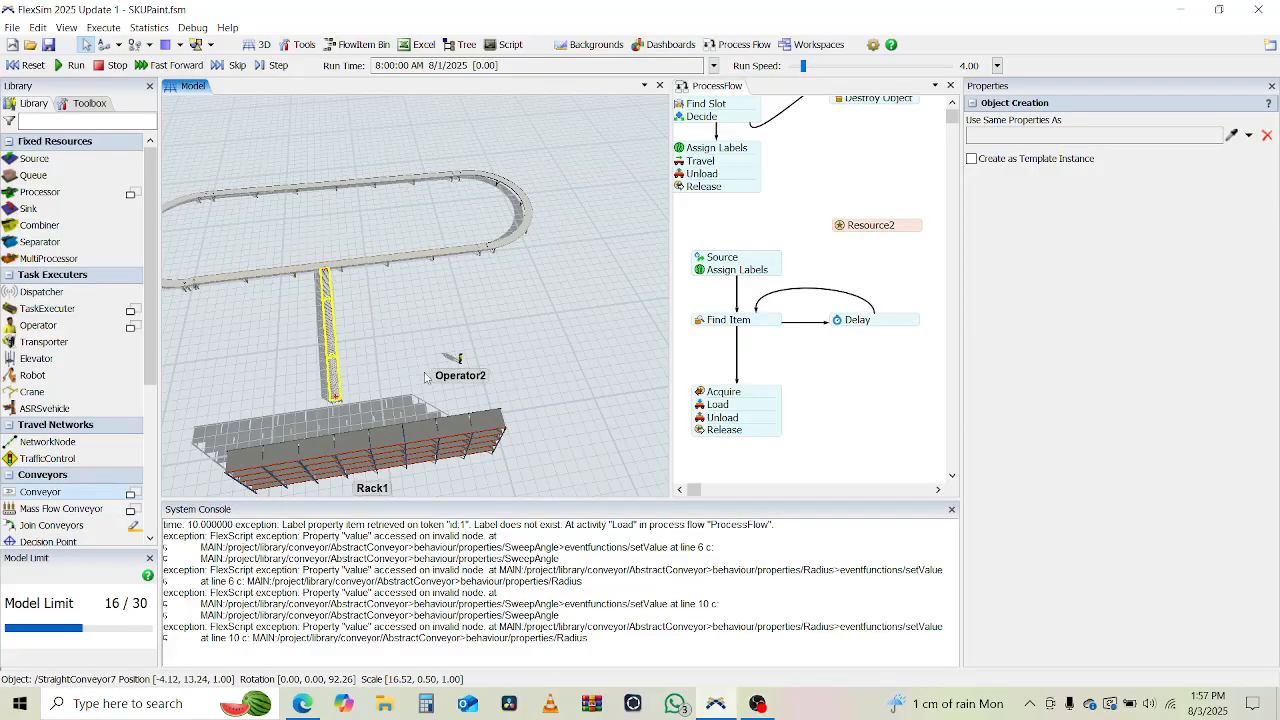
key(Escape)
Set the visualization of the straight feeder conveyor between Rack1 and the loop to MassFlowConveyor.
drag(383, 346, 459, 332)
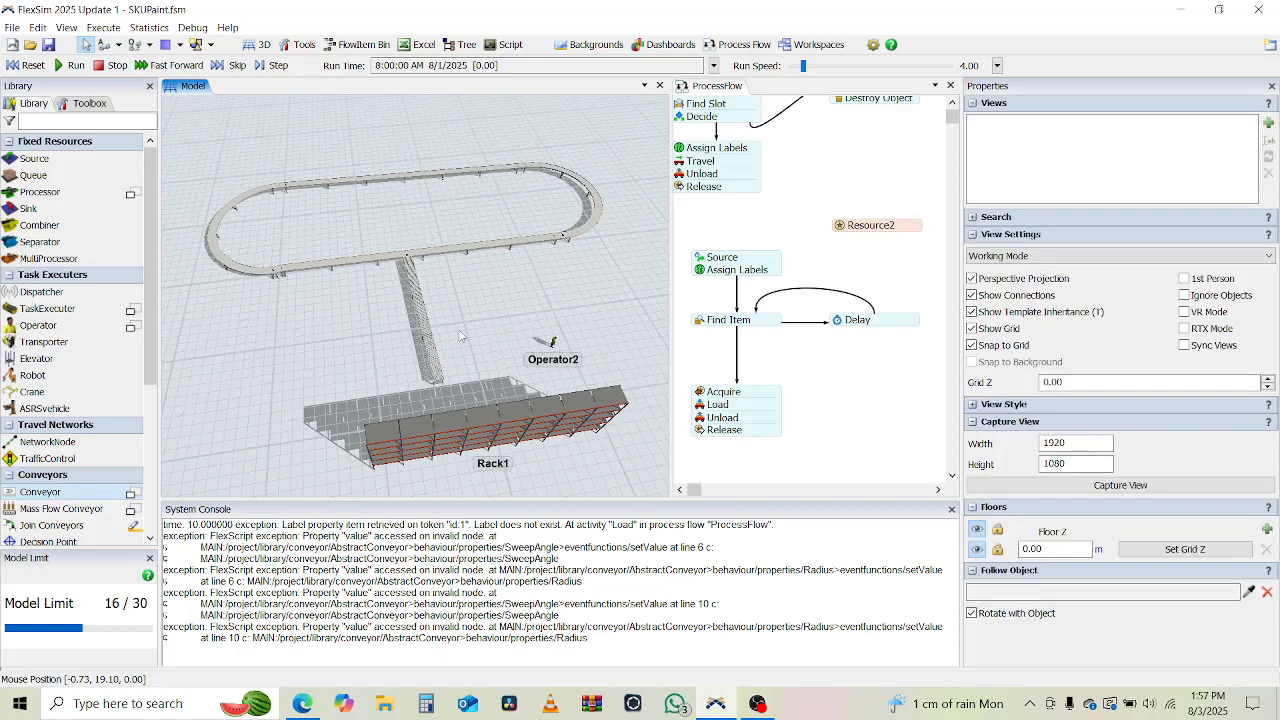
right_drag(483, 340, 519, 320)
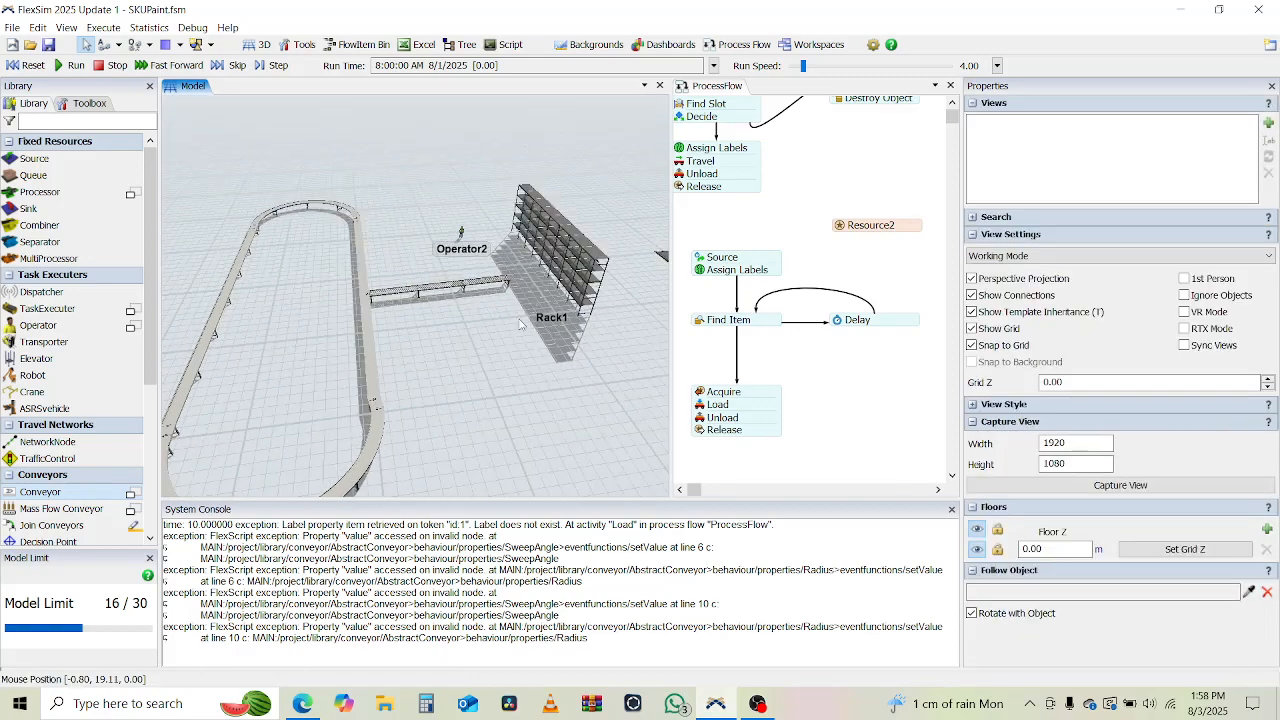
scroll(363, 280, up, 6)
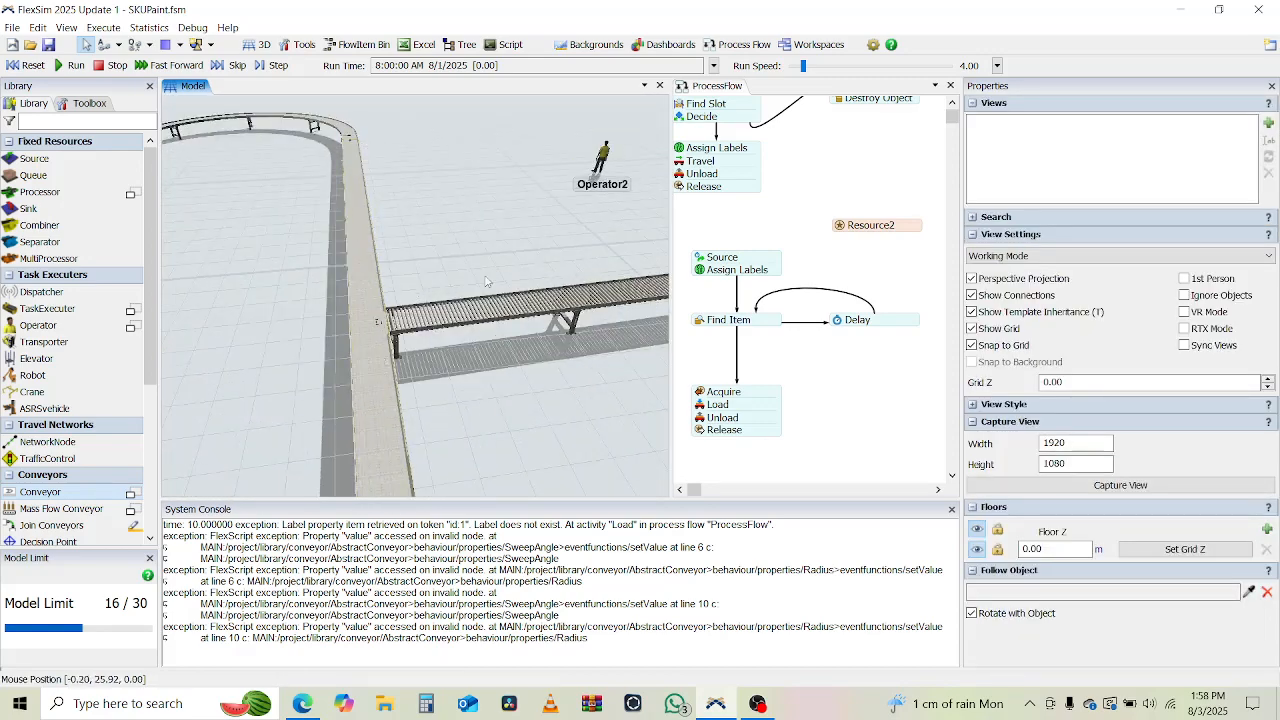
click(508, 307)
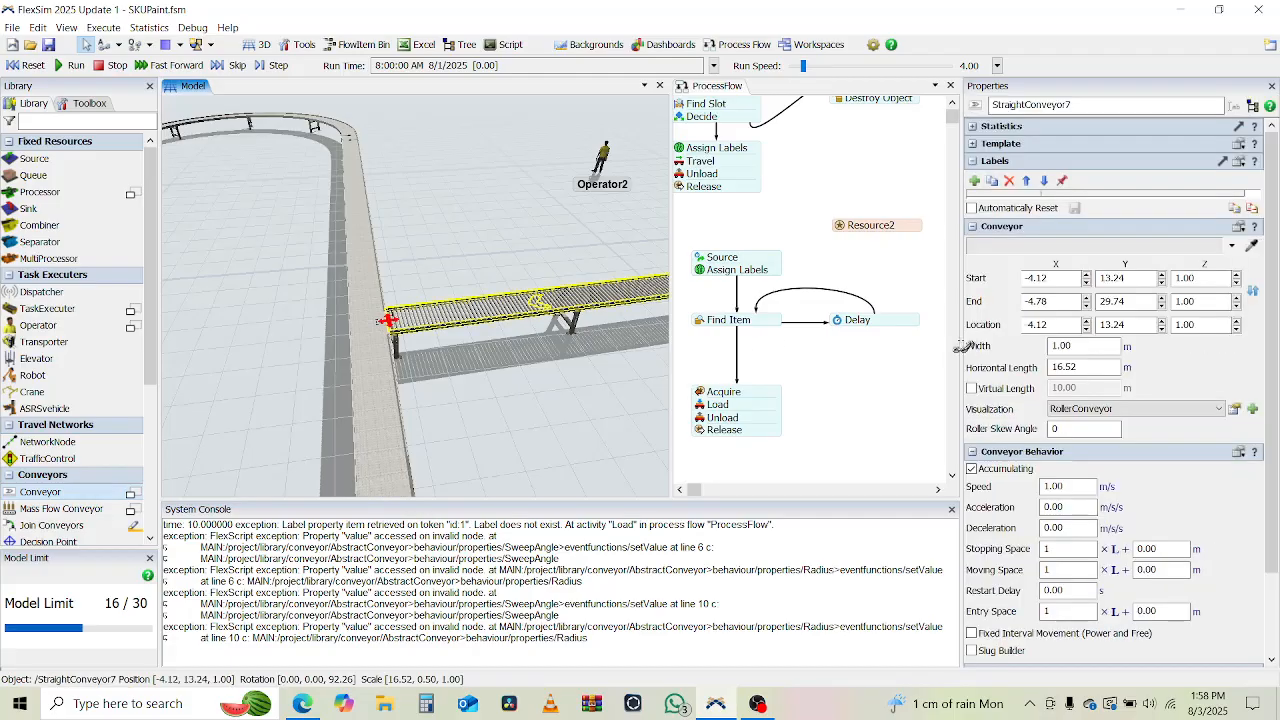
click(1140, 410)
click(1112, 446)
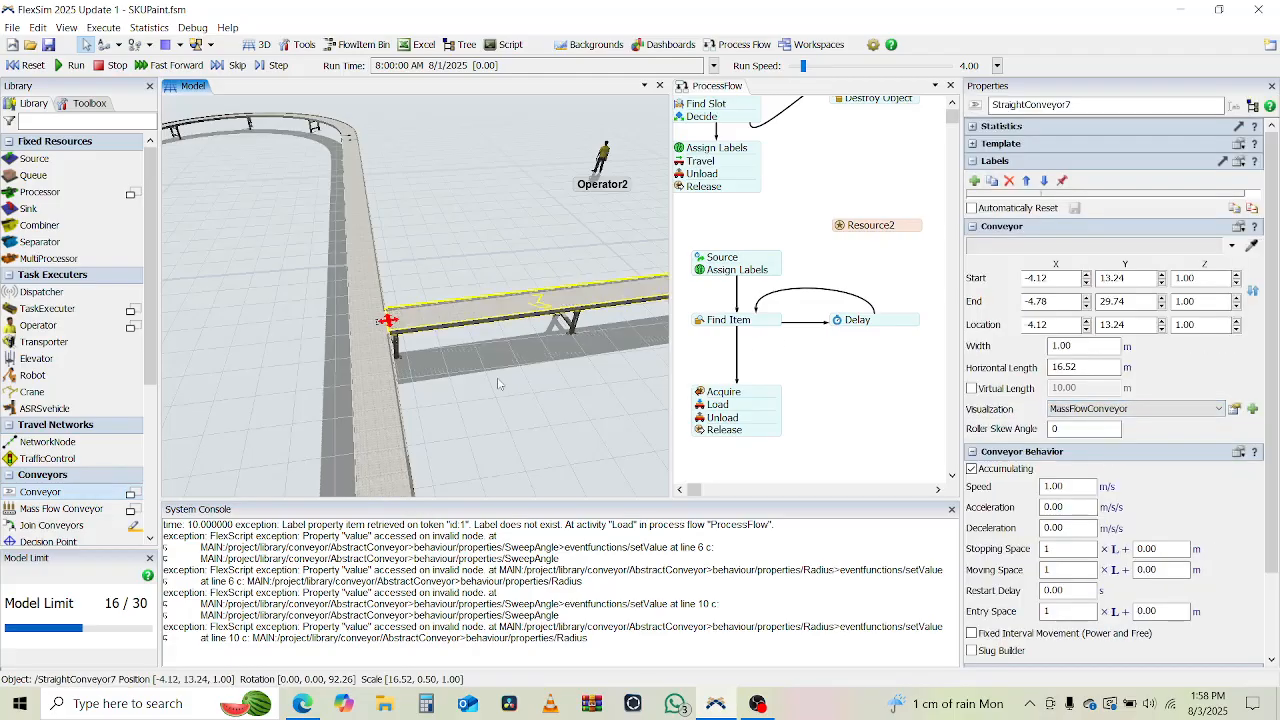
scroll(498, 383, down, 5)
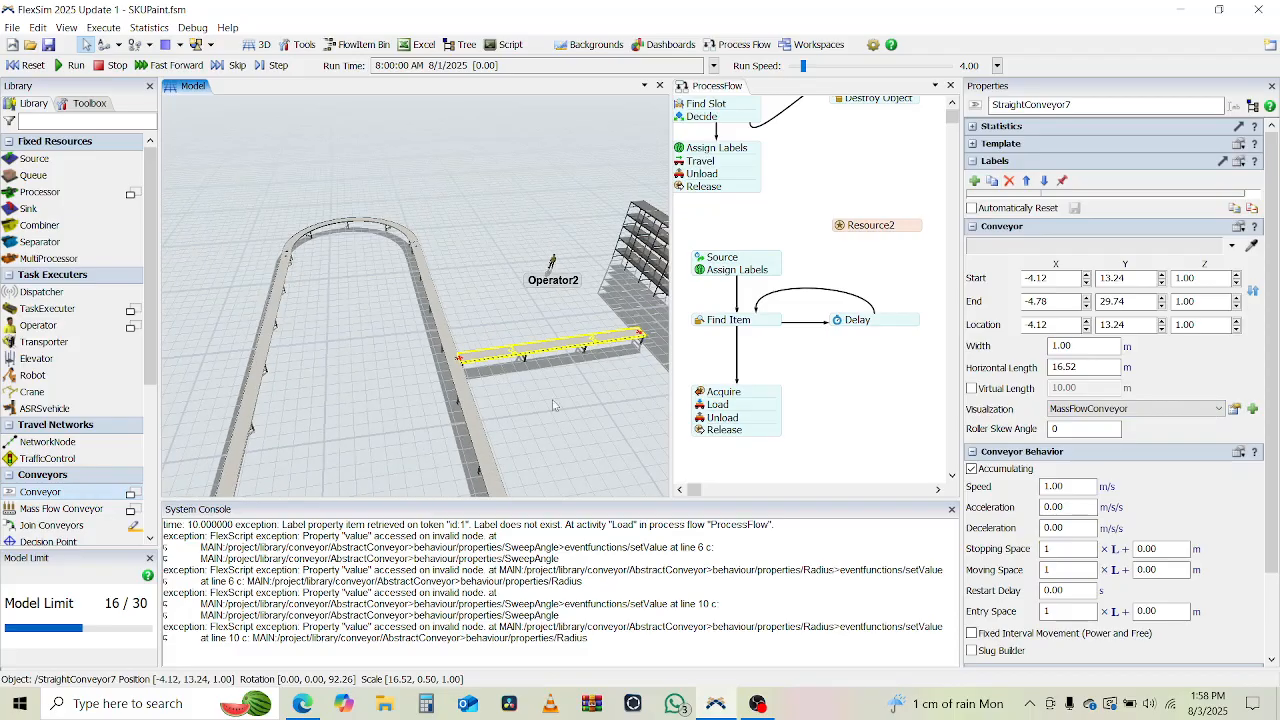
drag(463, 404, 537, 421)
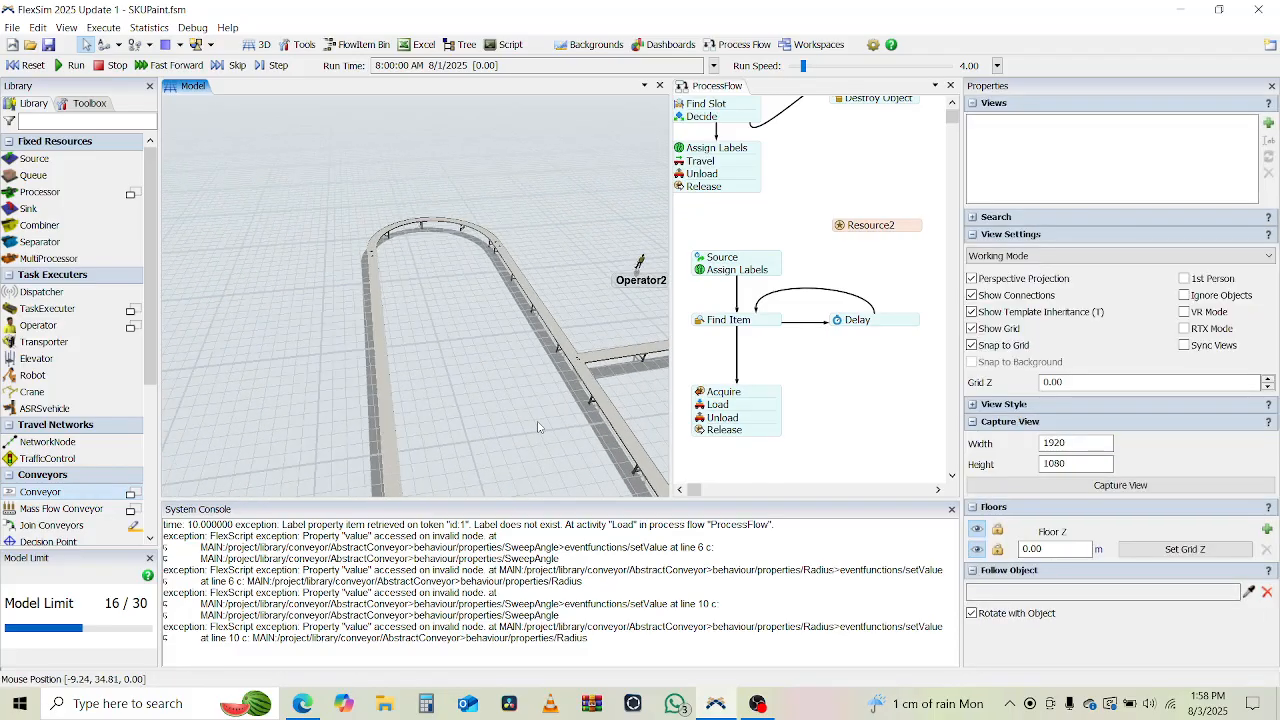
right_drag(537, 421, 386, 345)
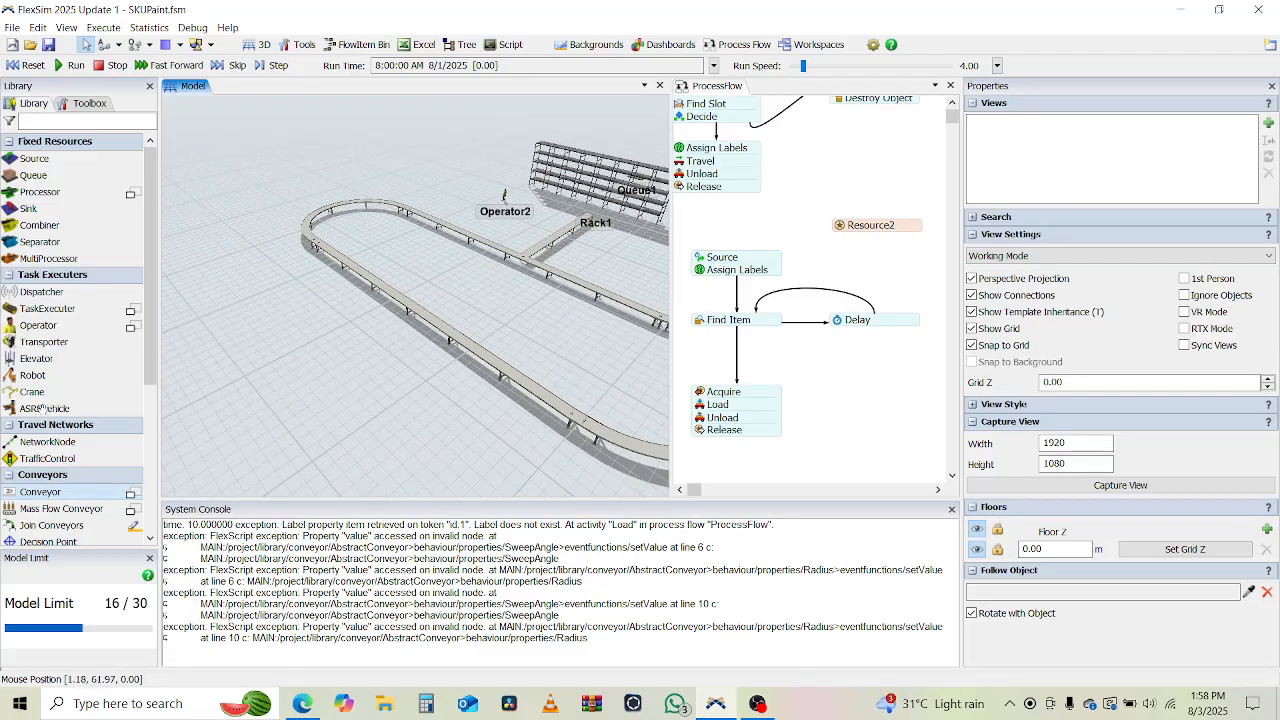
click(131, 495)
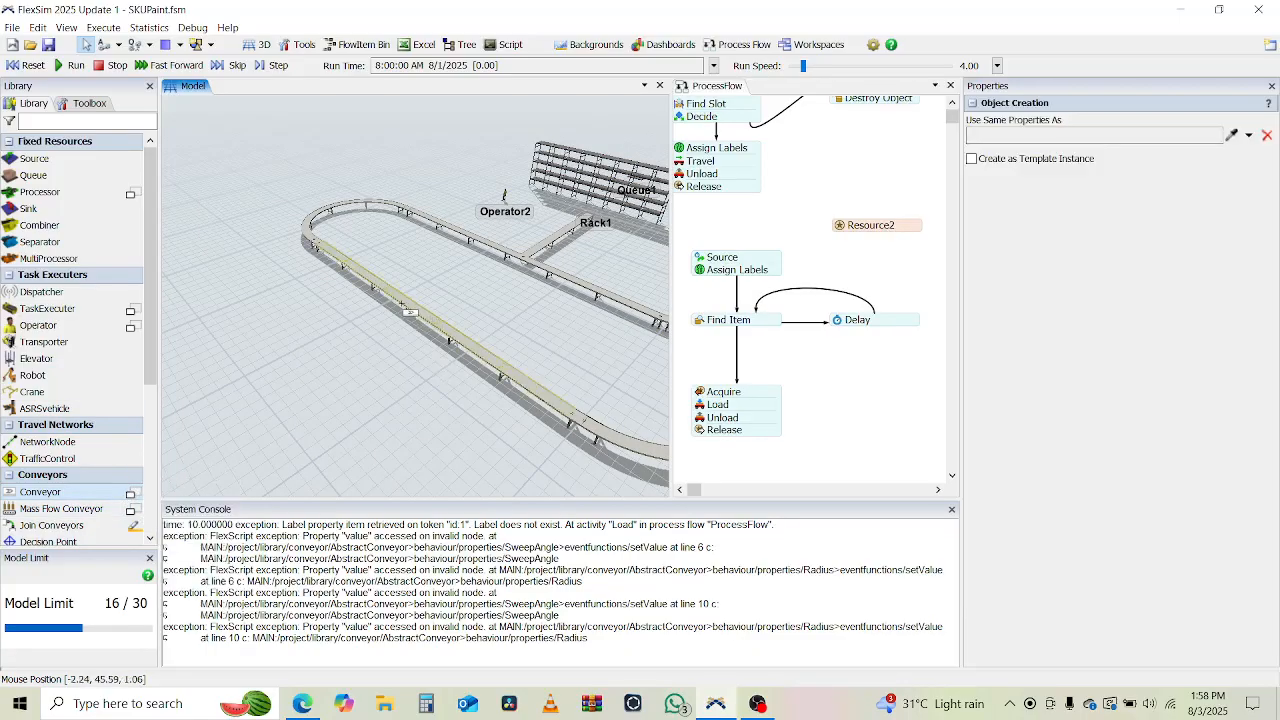
click(398, 301)
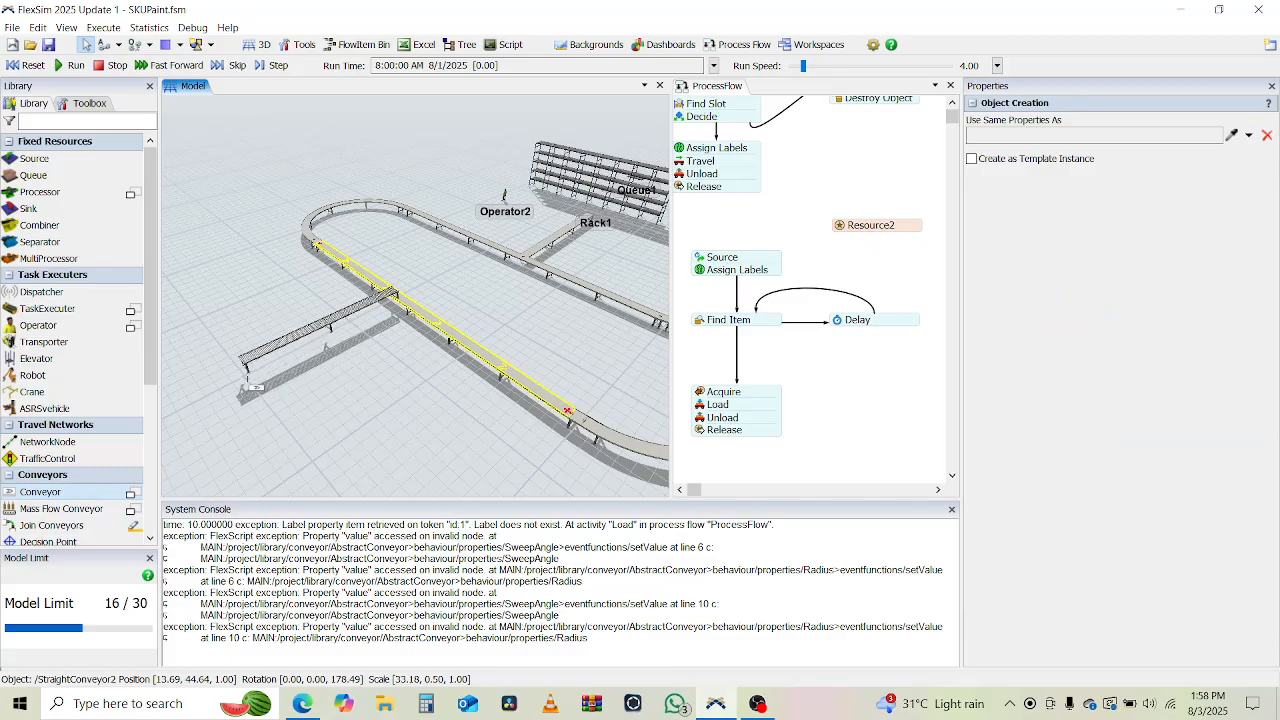
key(Escape)
key(Escape)
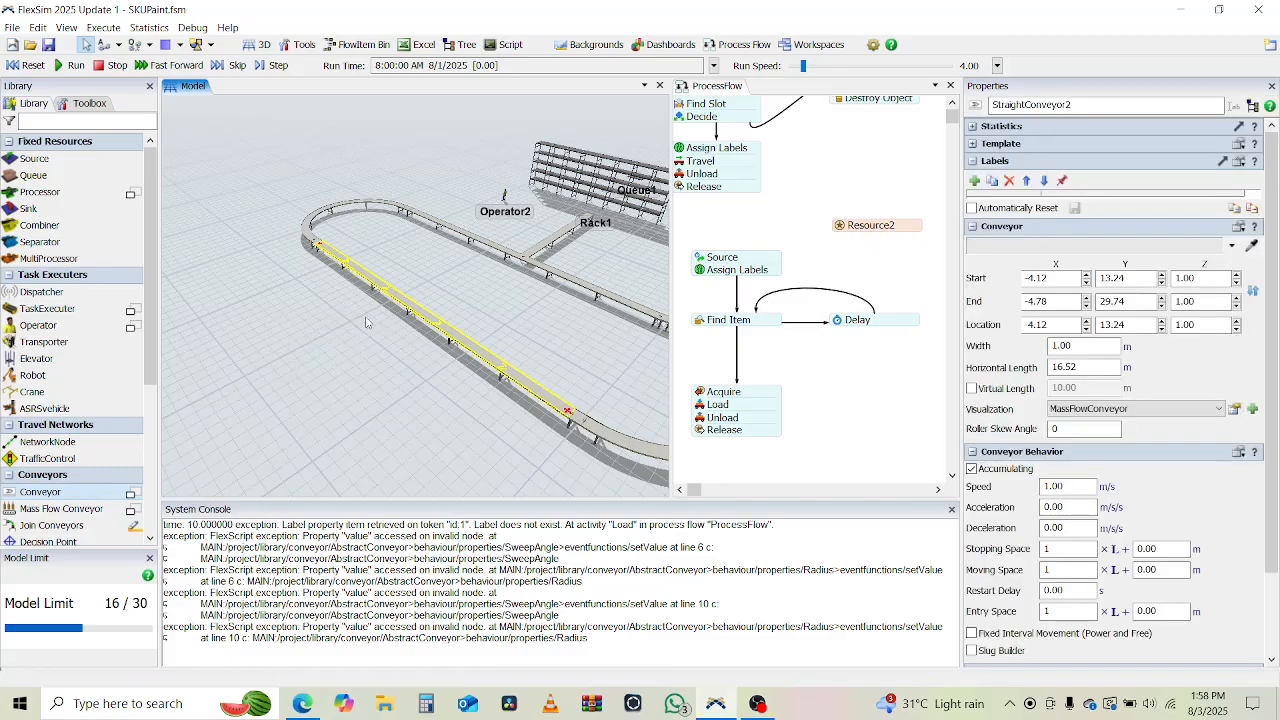
Draw two outgoing straight conveyors, about 14.00 m and 14.14 m long, and move them against the loop's far side at (-0.25, 44.51) and (-10.06, 44.88).
click(132, 494)
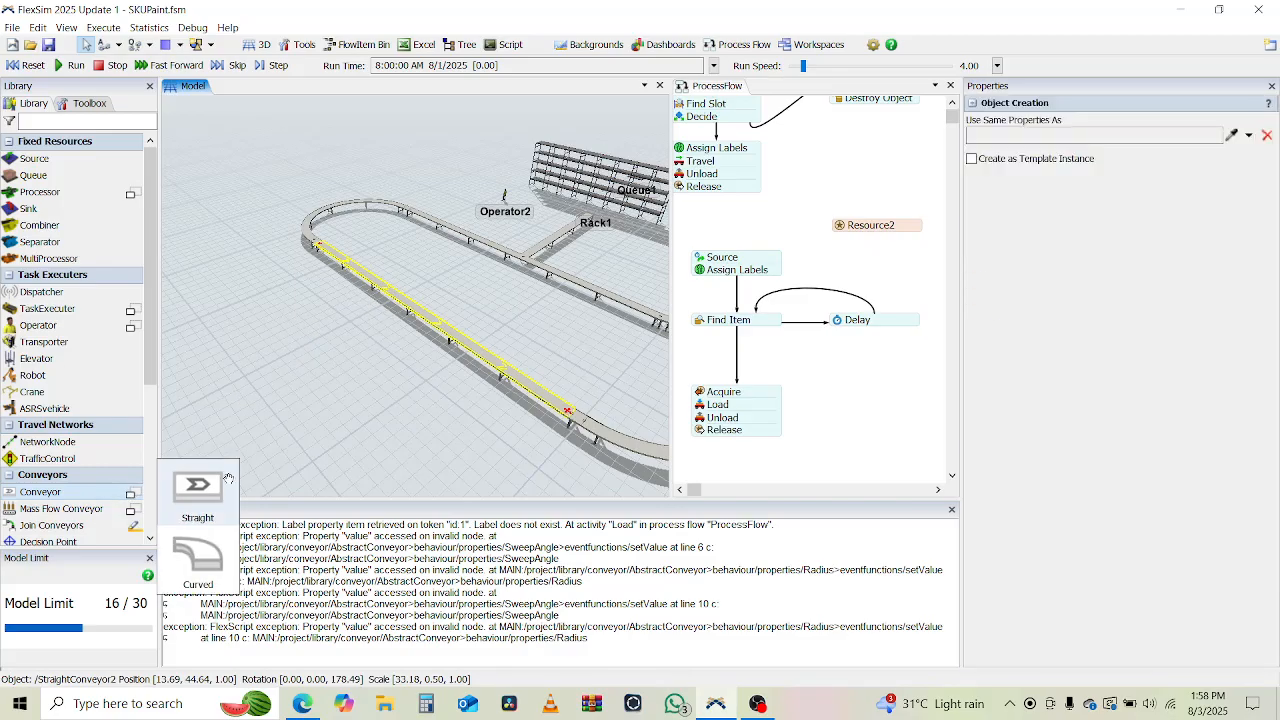
click(356, 320)
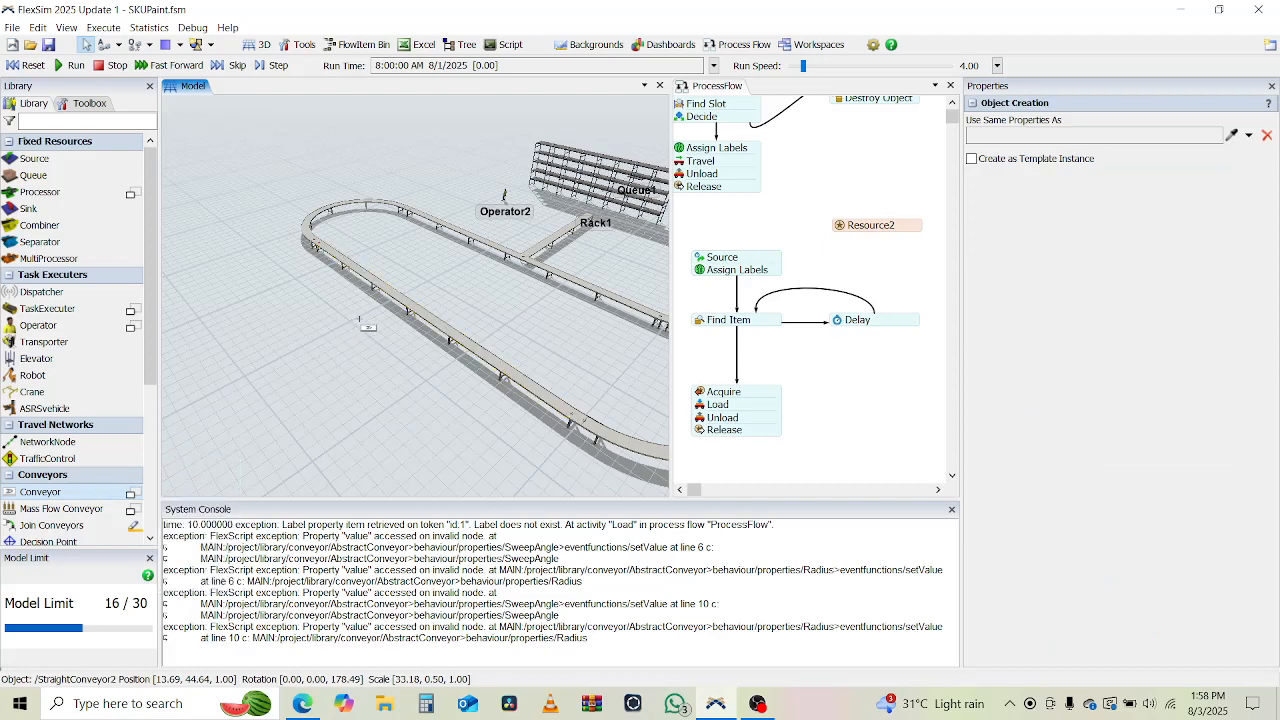
click(203, 395)
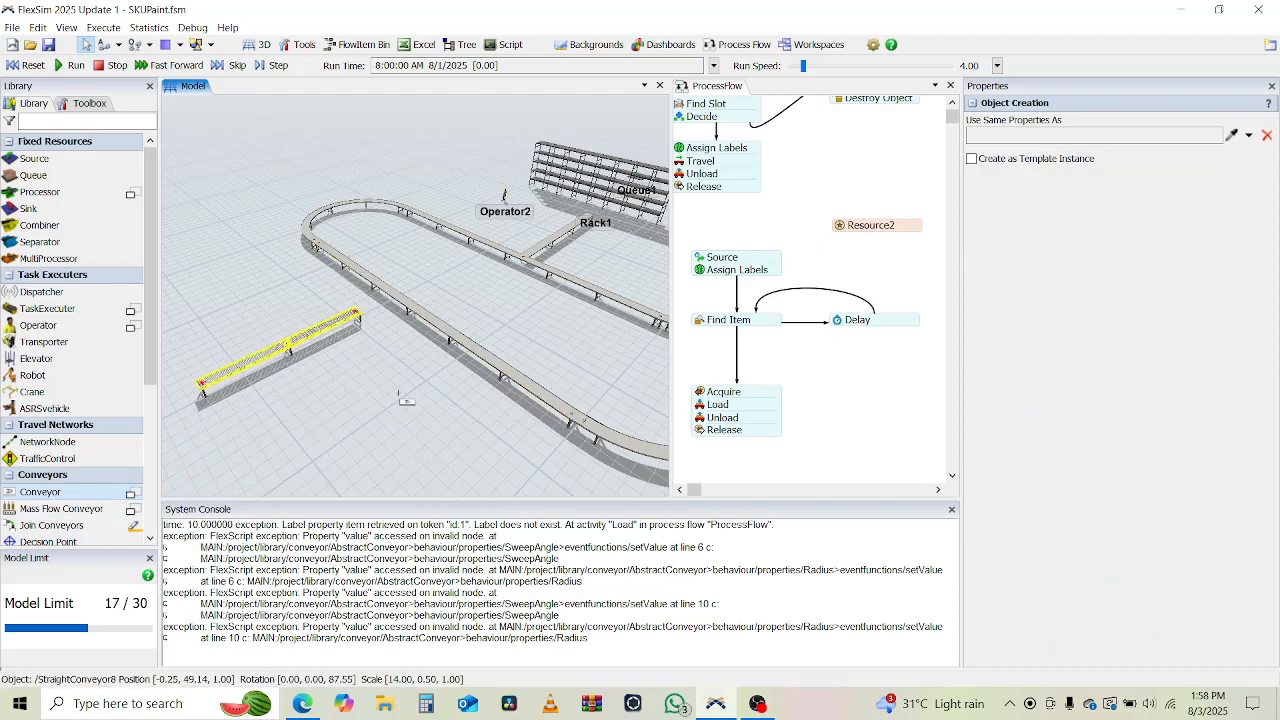
click(437, 374)
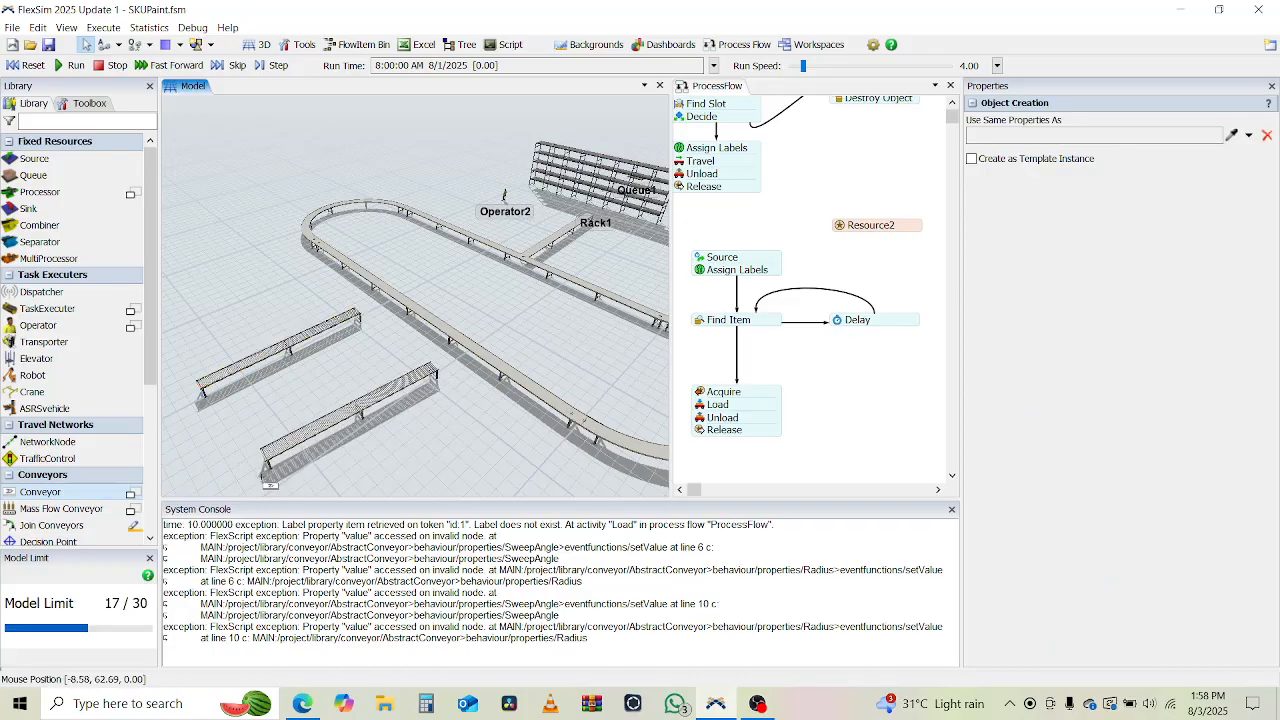
click(264, 486)
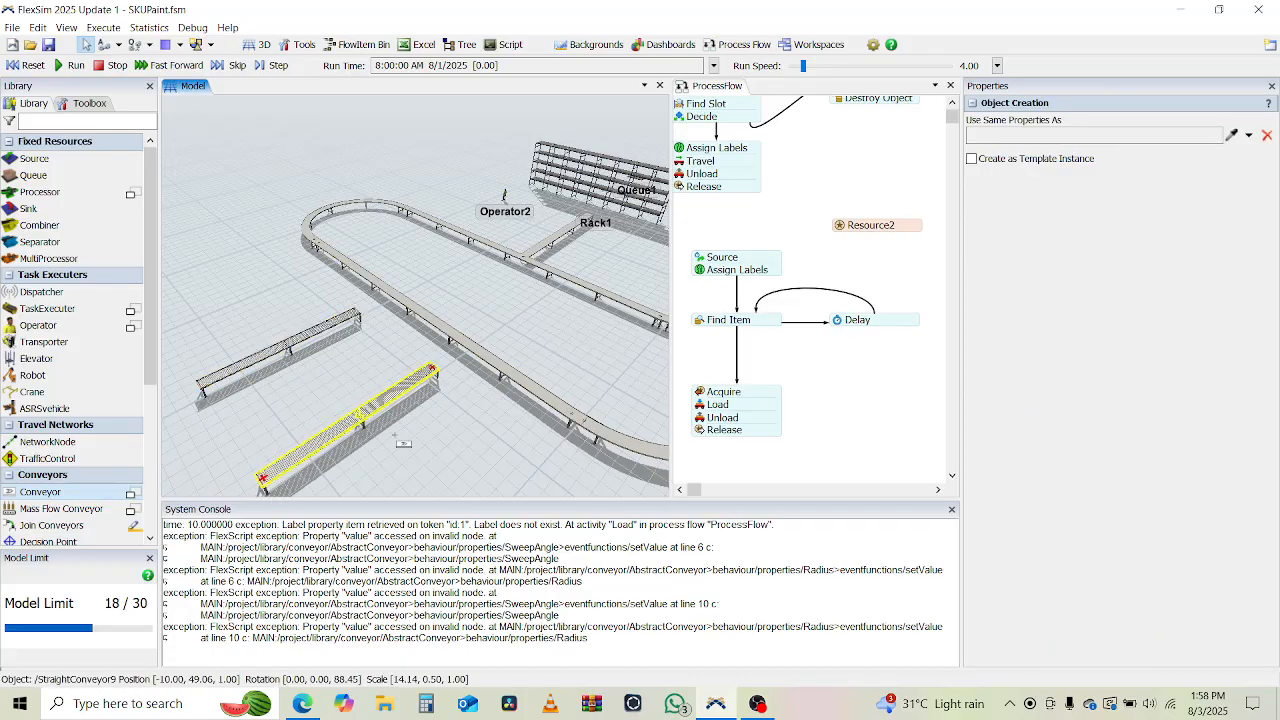
key(Escape)
drag(301, 338, 349, 312)
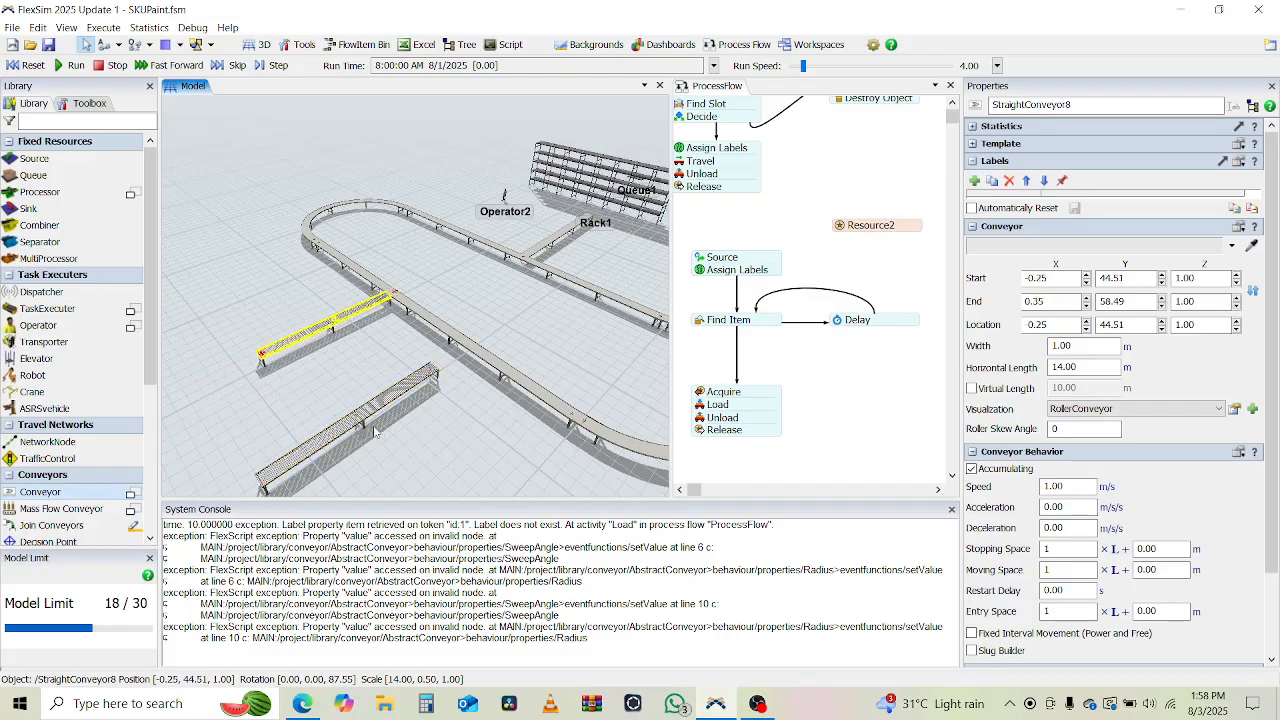
drag(355, 427, 403, 390)
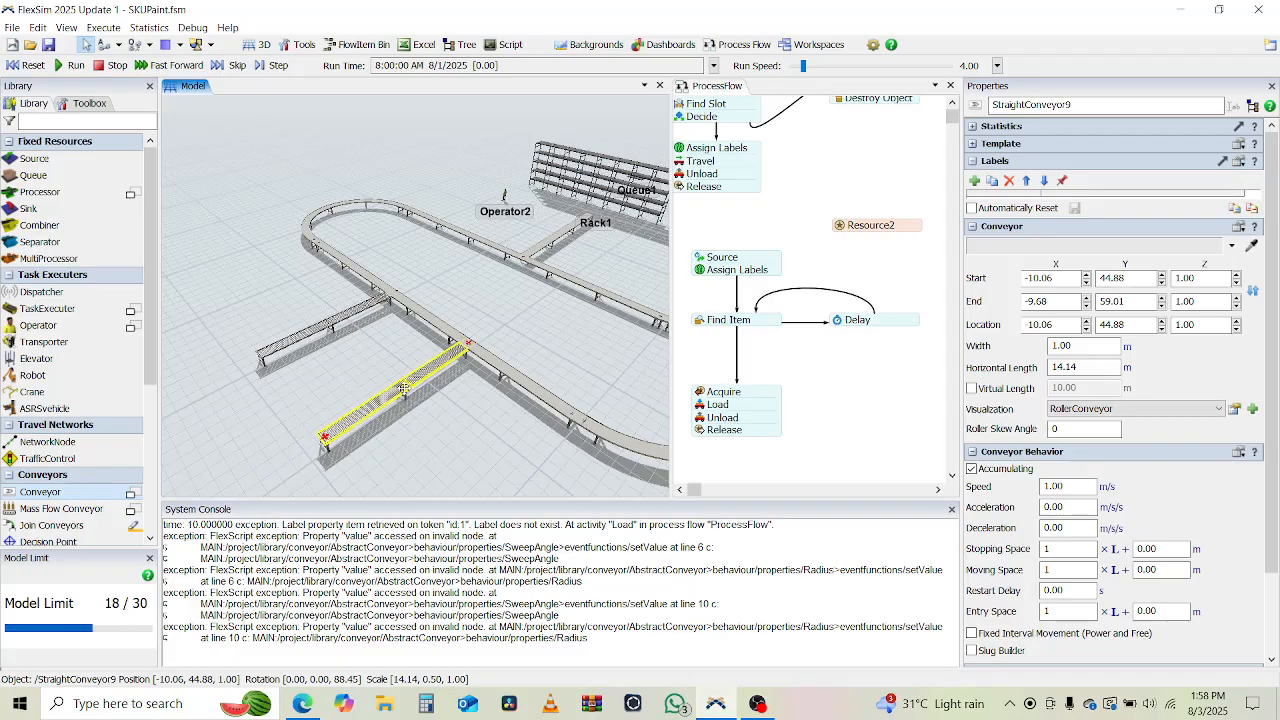
Set the visualization of both outgoing branch conveyors on the loop's far side to MassFlowConveyor.
click(1107, 416)
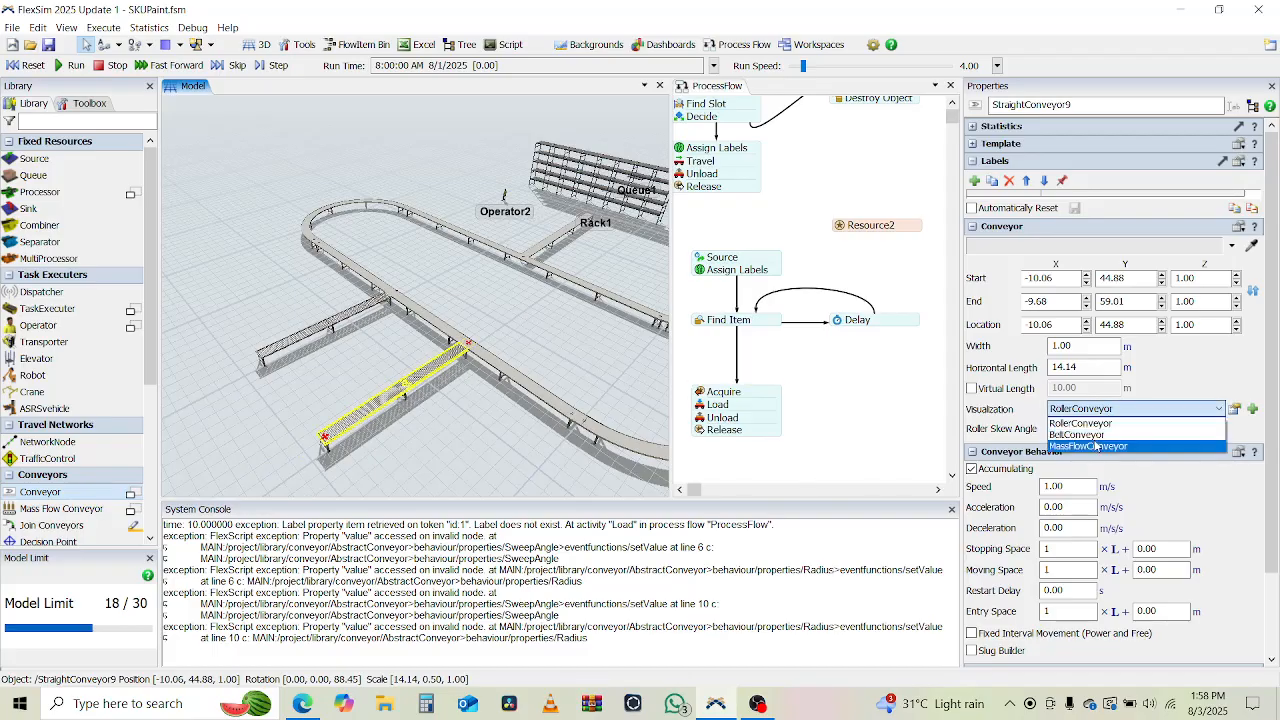
click(1098, 444)
click(330, 322)
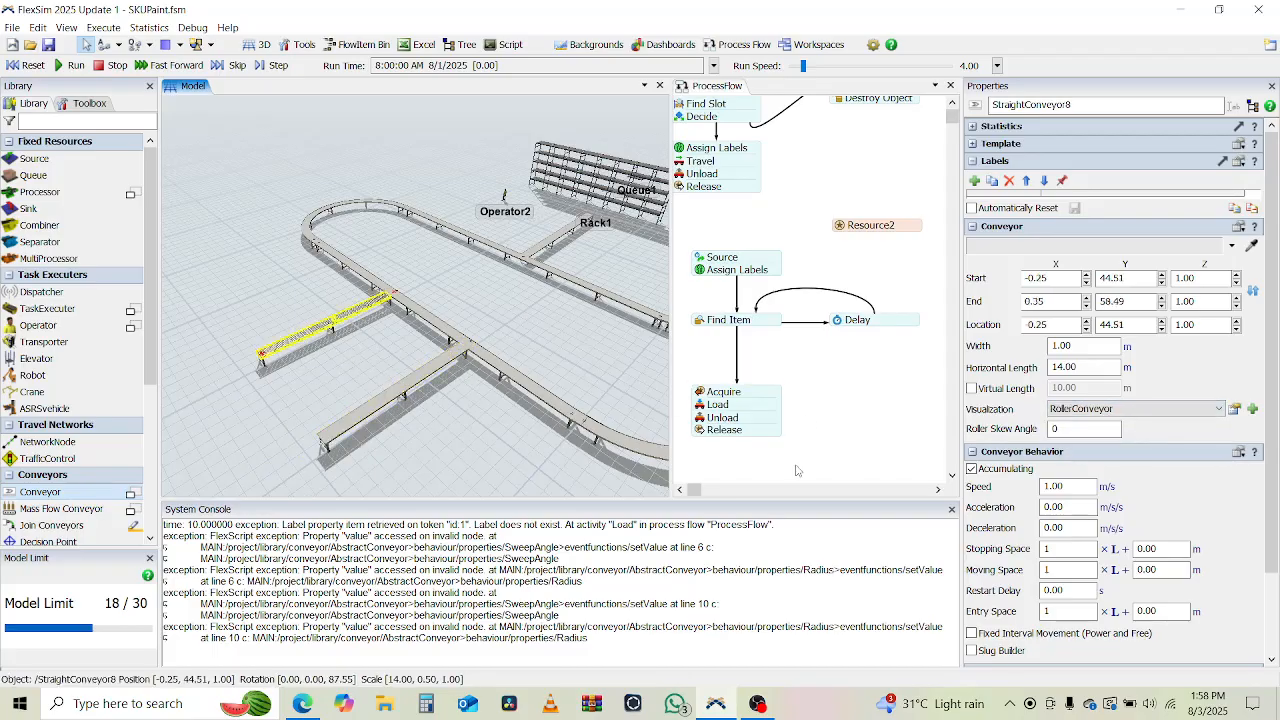
click(1107, 408)
click(1098, 437)
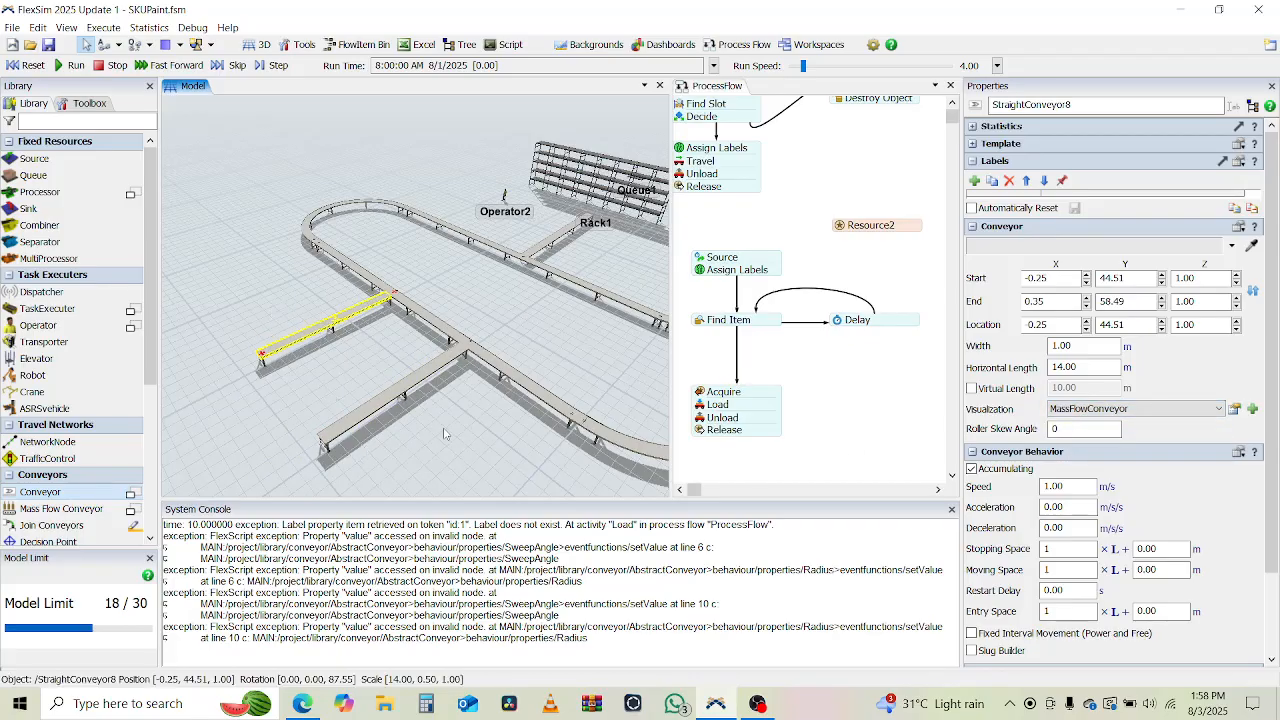
click(308, 436)
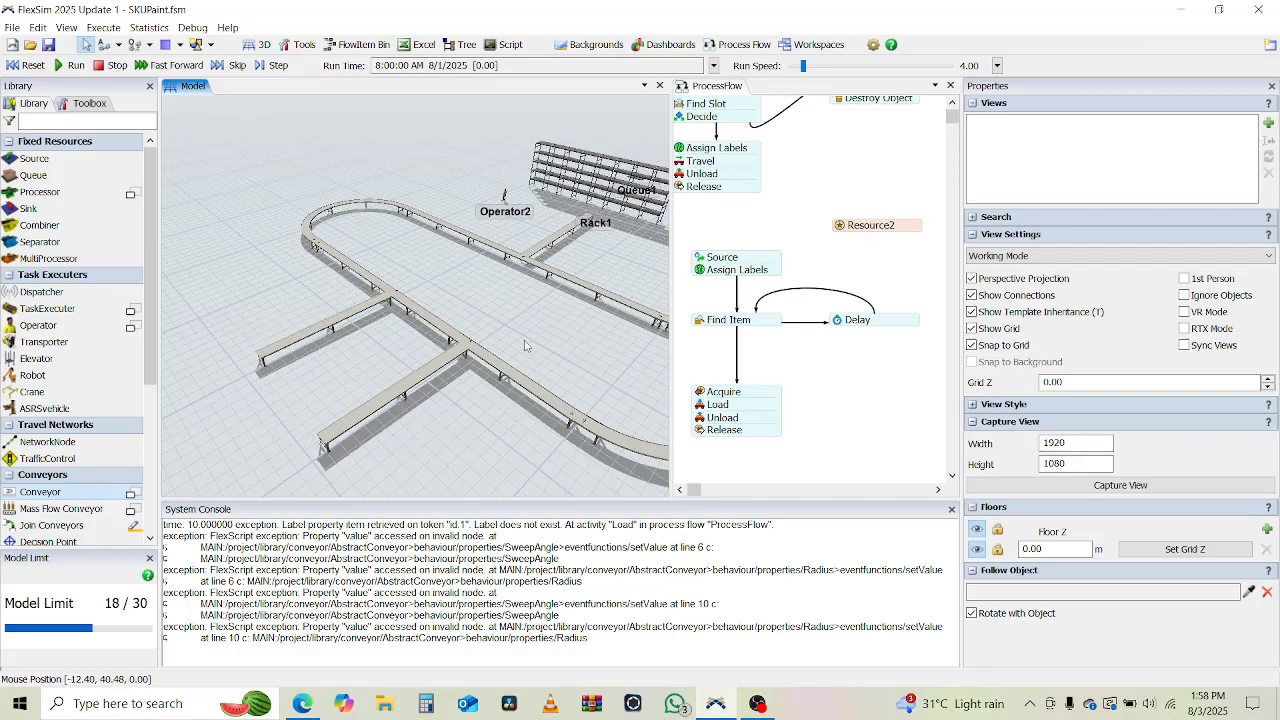
Connect Rack1 to the start of the straight feeder conveyor in front of it.
right_drag(525, 347, 336, 511)
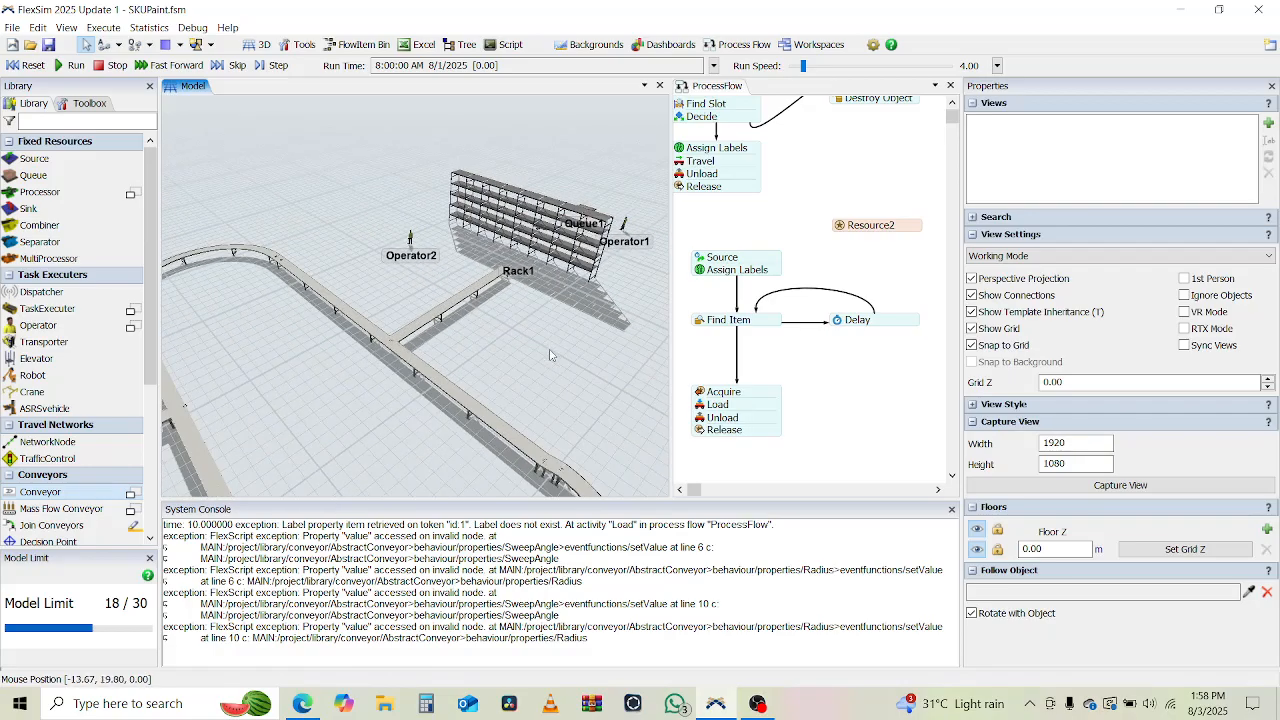
right_drag(549, 355, 441, 363)
scroll(441, 363, up, 5)
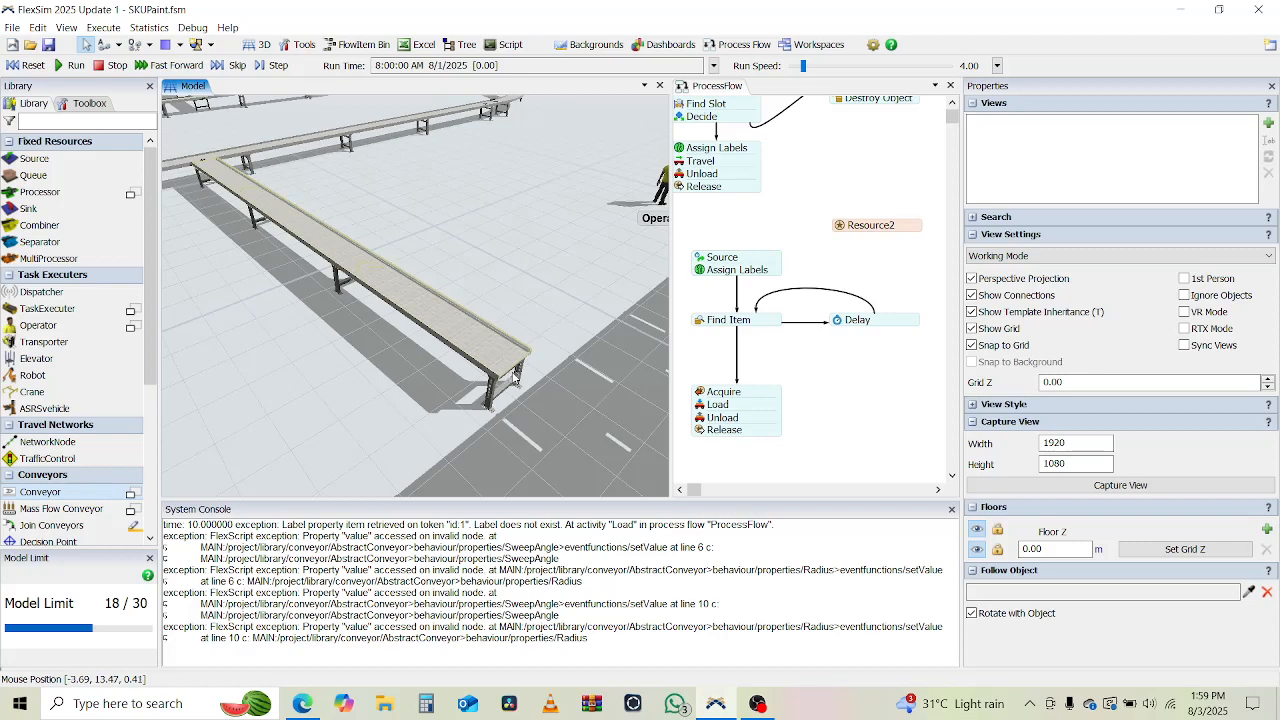
drag(333, 386, 386, 387)
right_drag(386, 387, 75, 372)
scroll(30, 388, down, 5)
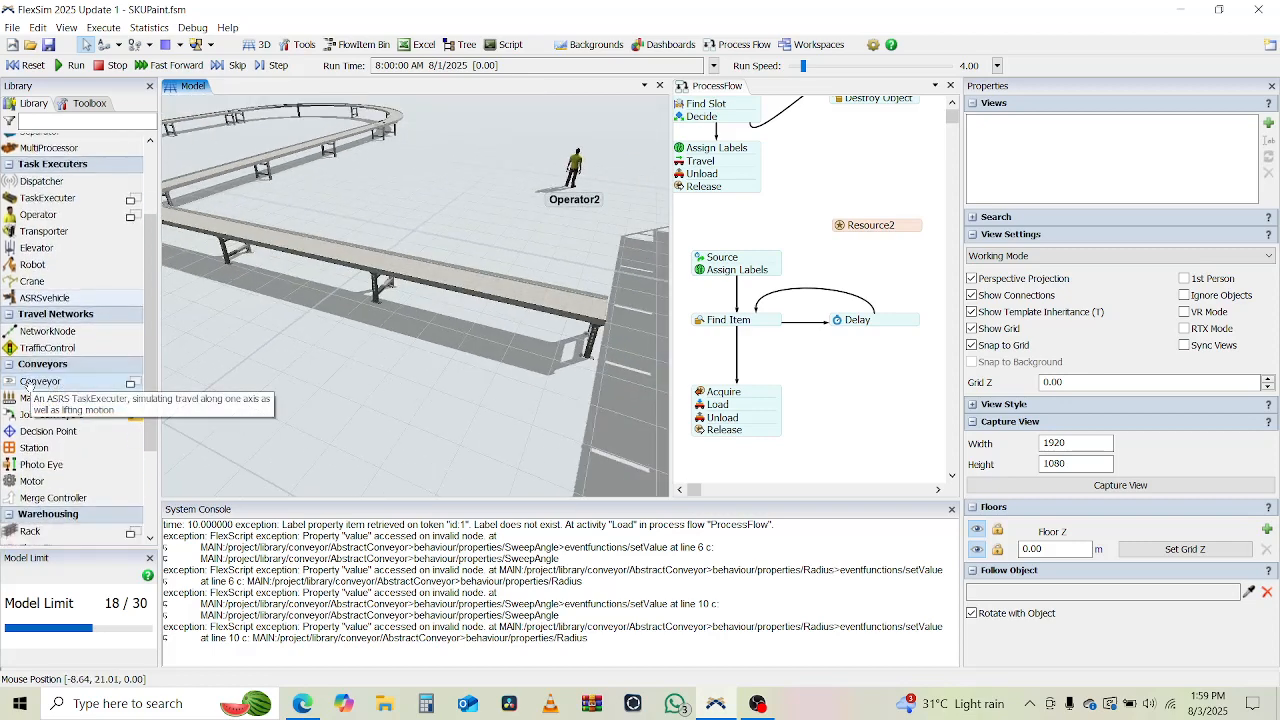
scroll(27, 386, down, 2)
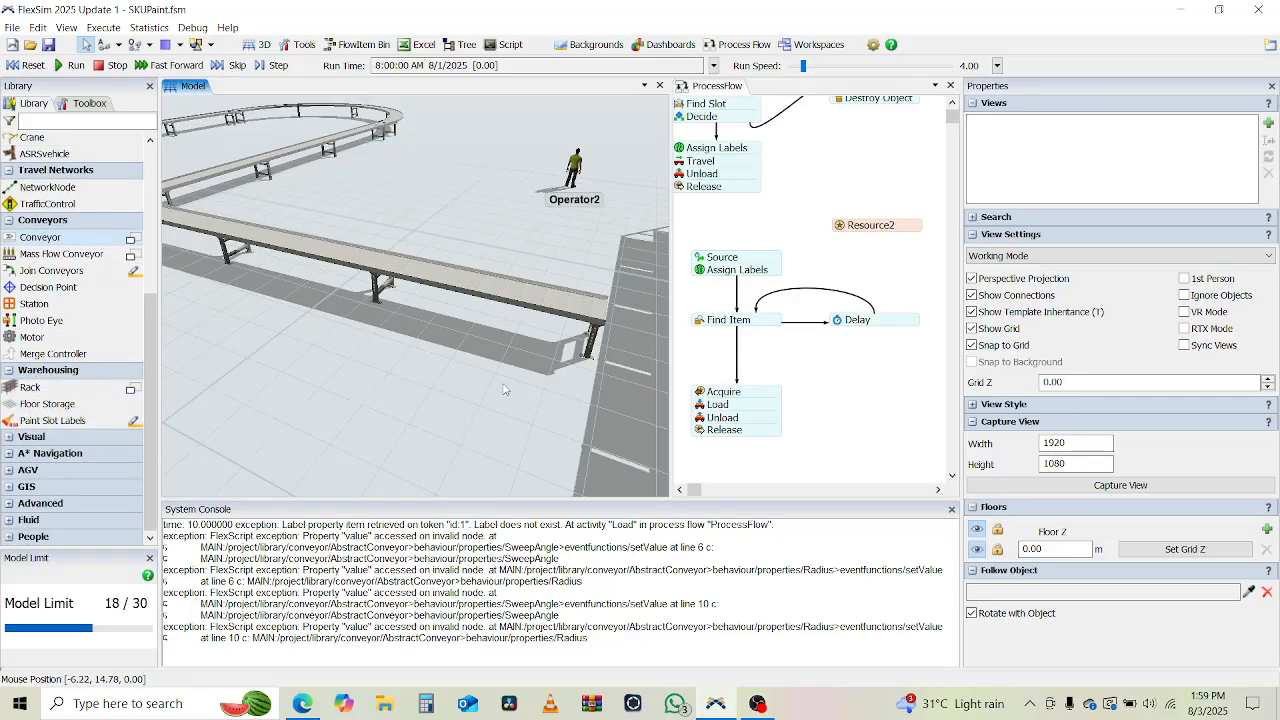
drag(503, 388, 327, 322)
scroll(328, 322, down, 2)
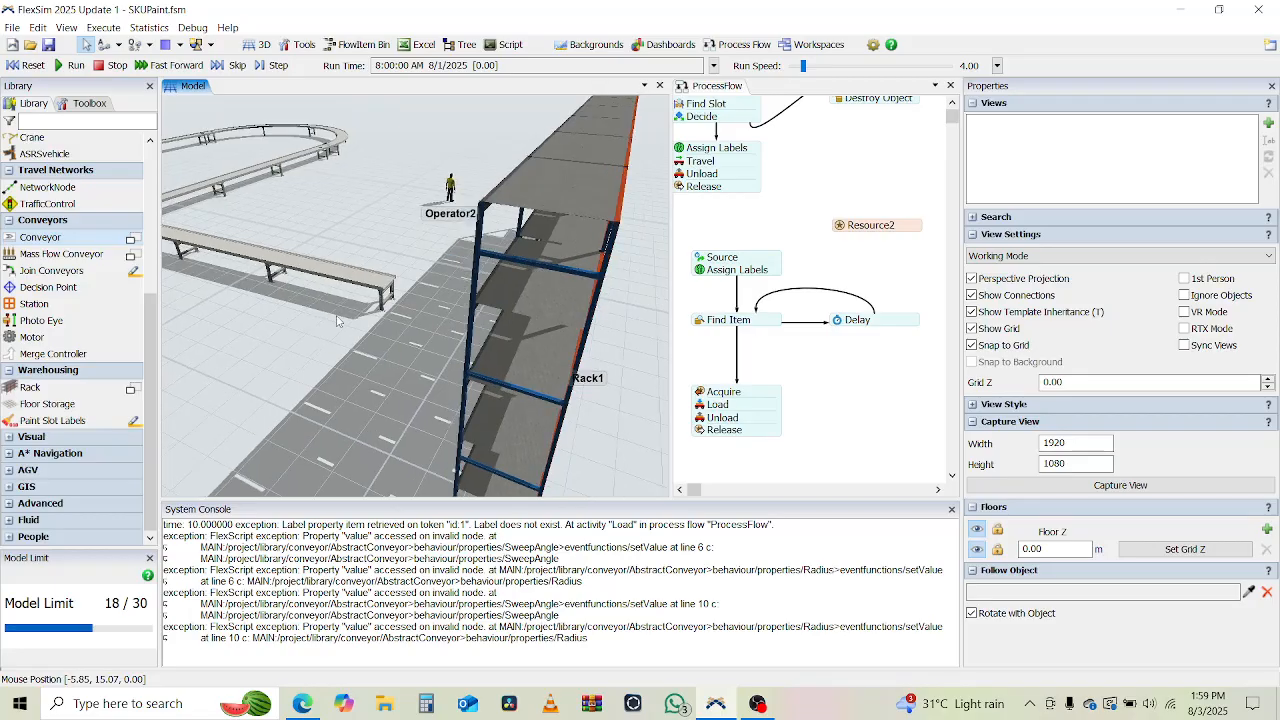
right_drag(337, 320, 430, 345)
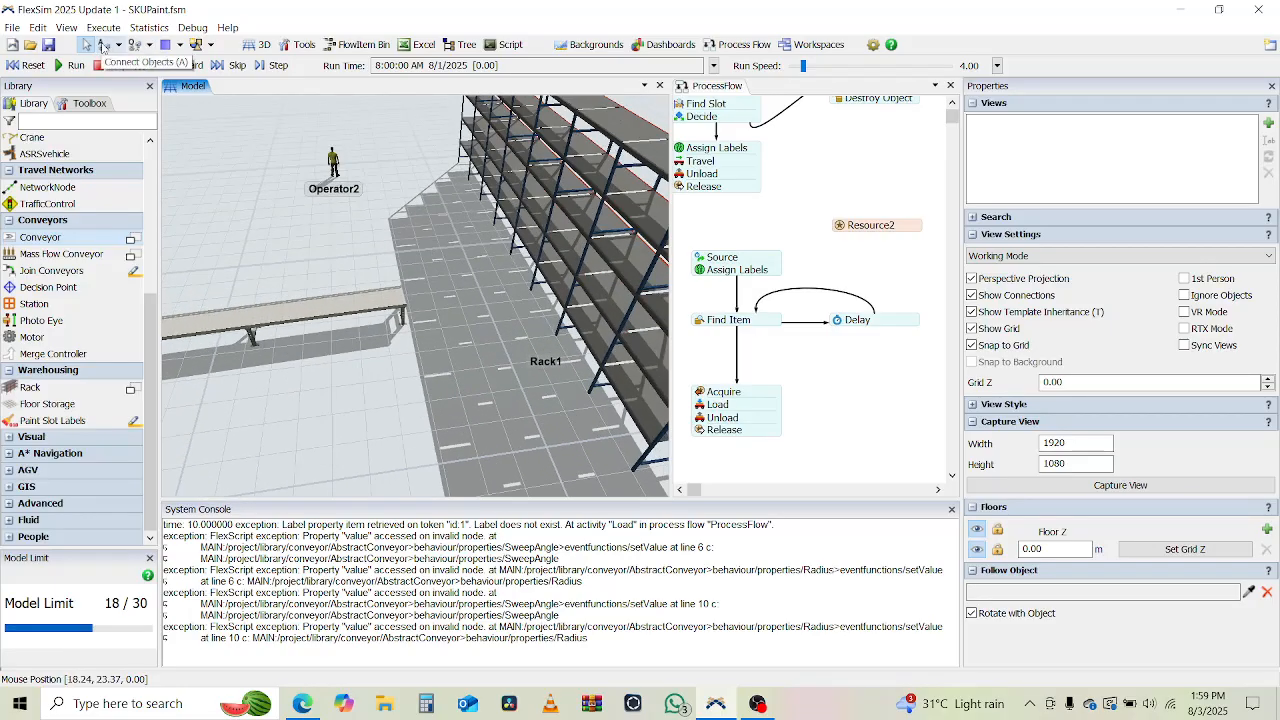
click(103, 46)
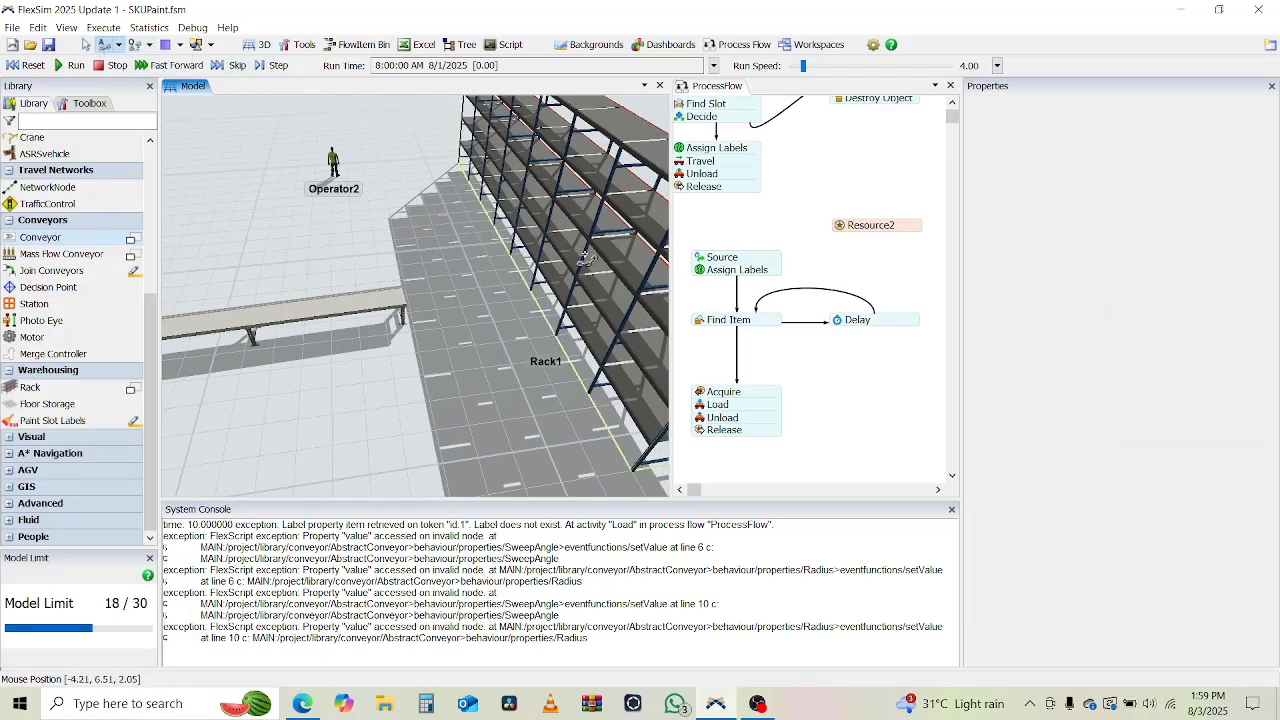
click(586, 258)
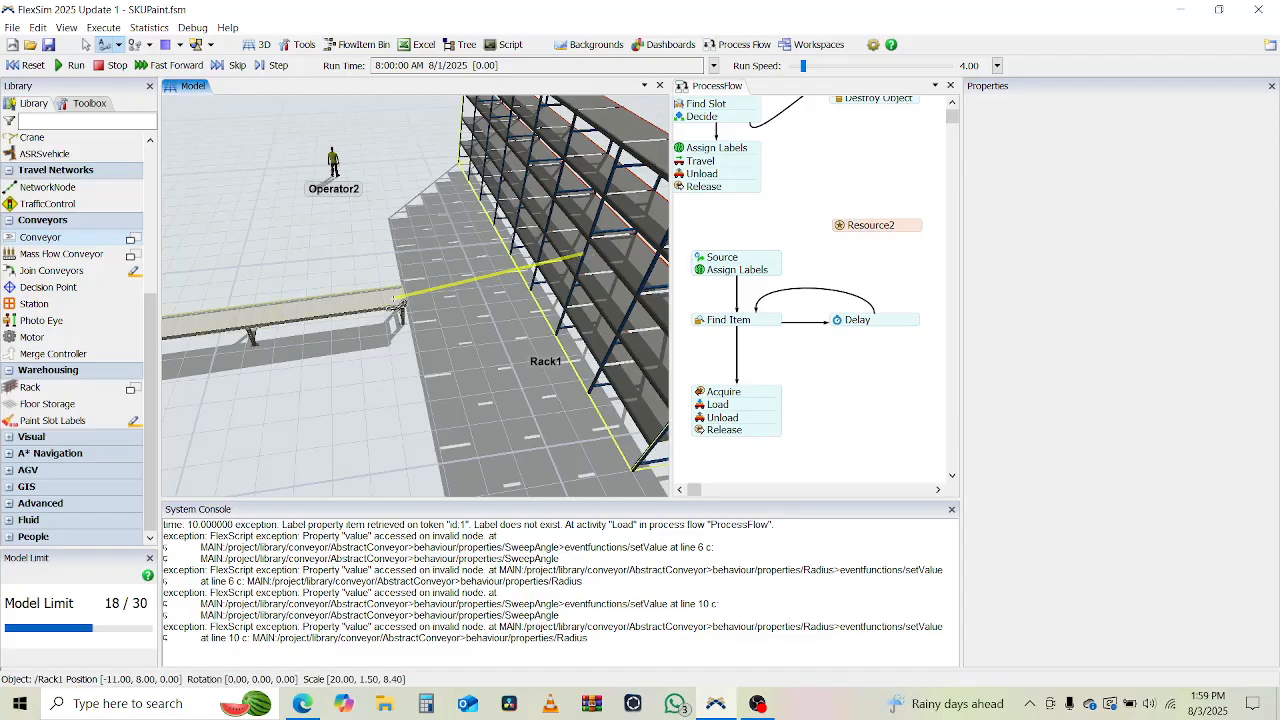
click(397, 297)
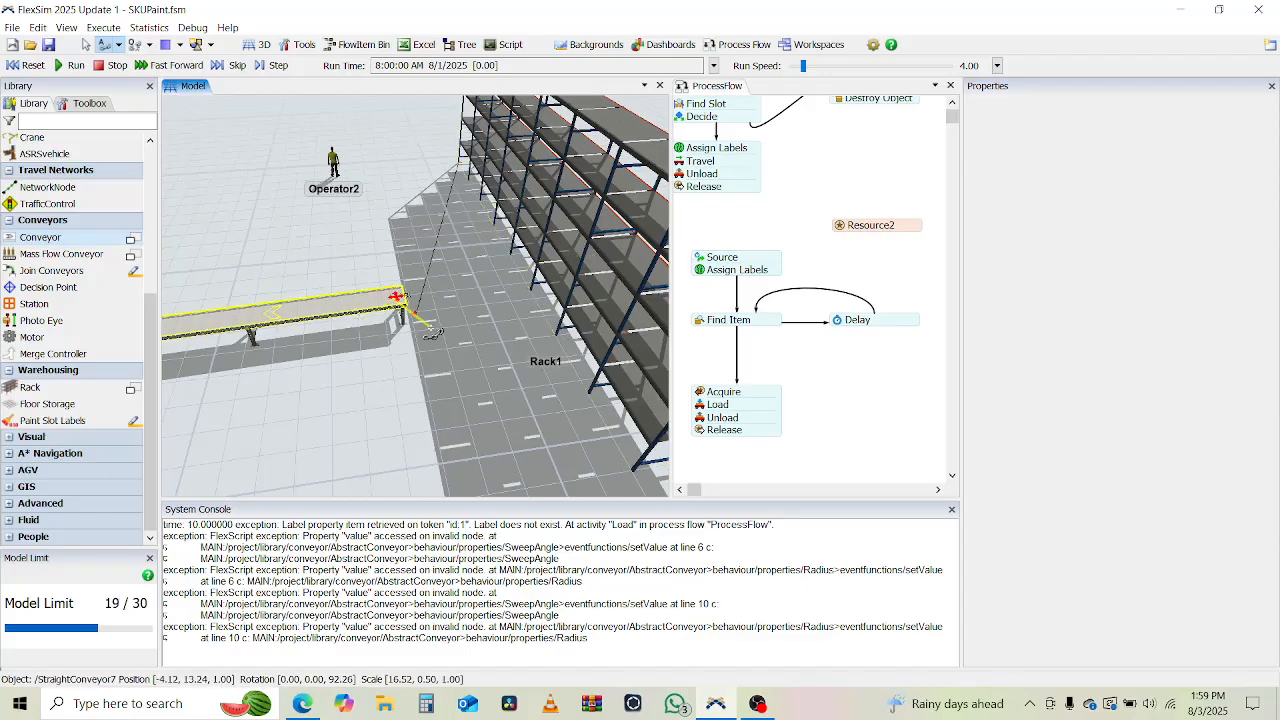
key(Escape)
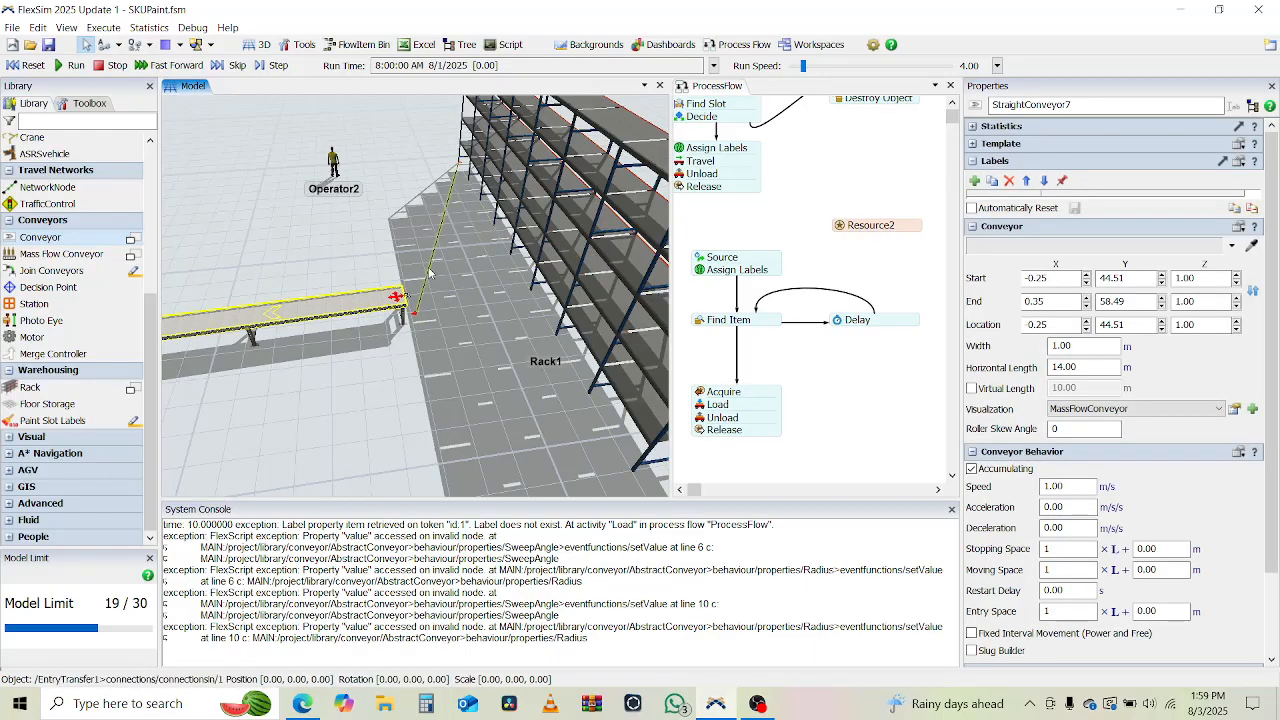
Delete the connection line between Rack1 and the feeder conveyor's entry transfer, and select that entry transfer.
click(430, 273)
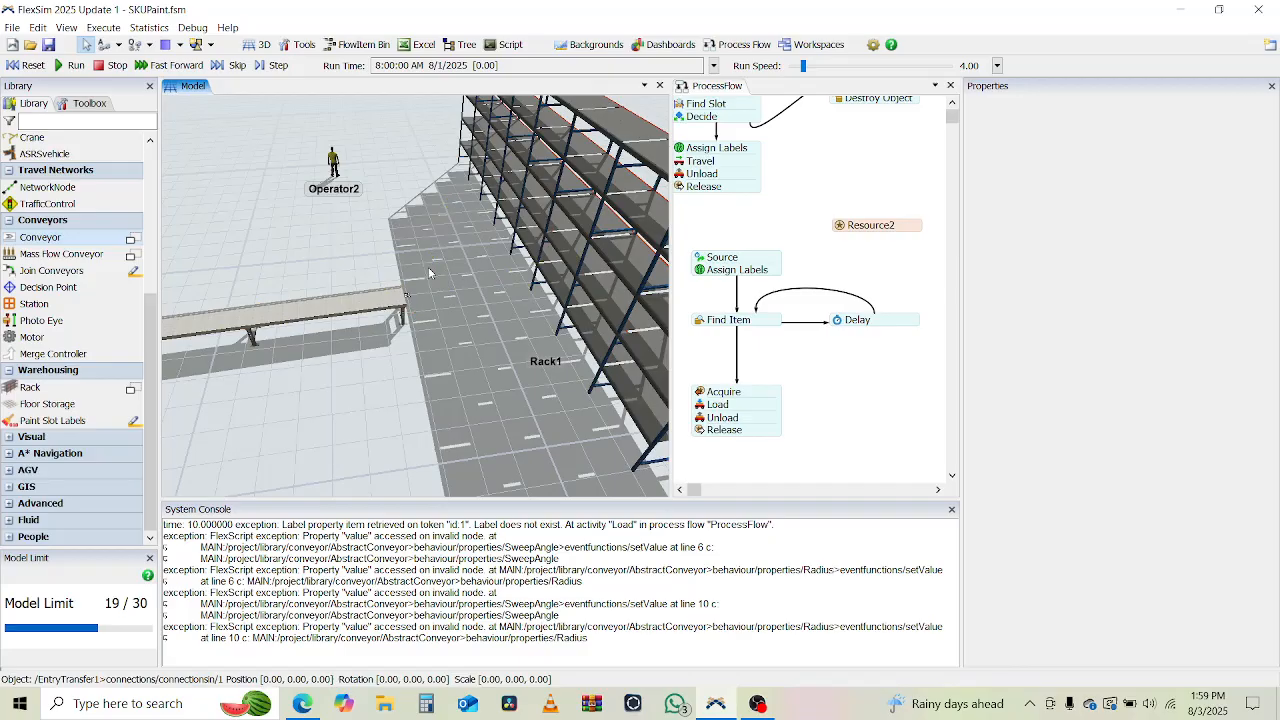
key(Delete)
scroll(405, 293, up, 5)
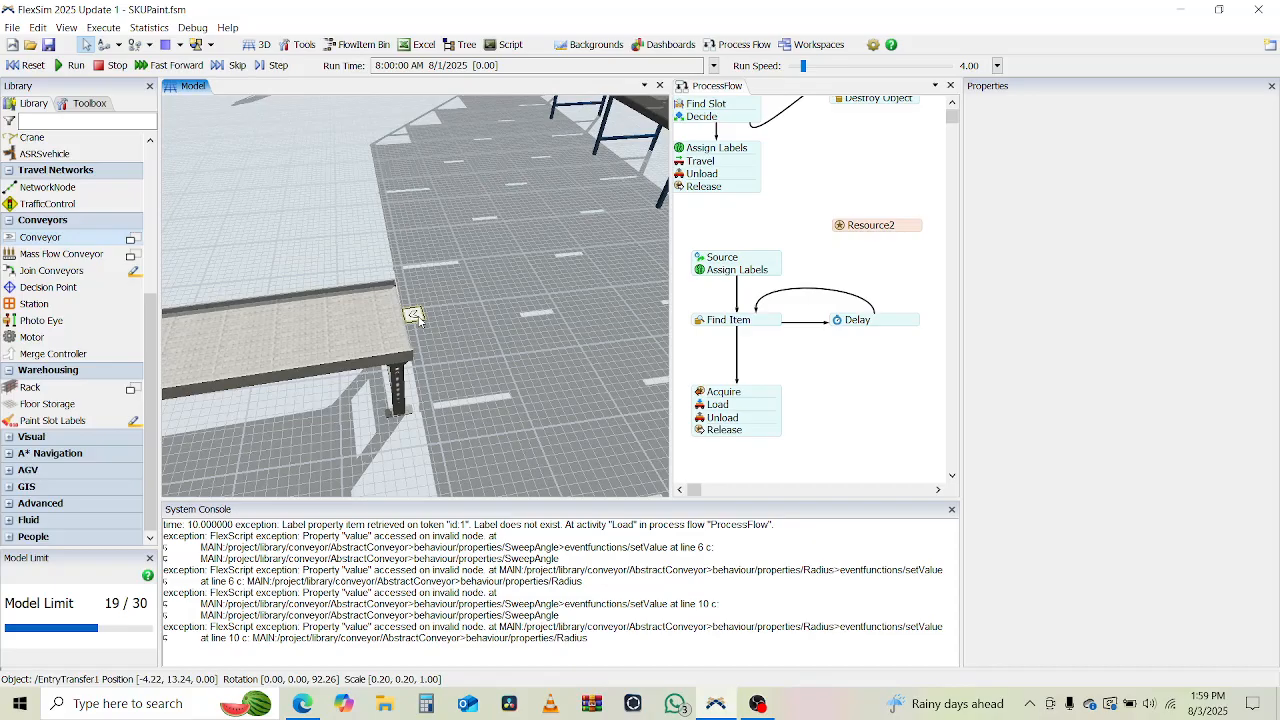
click(414, 316)
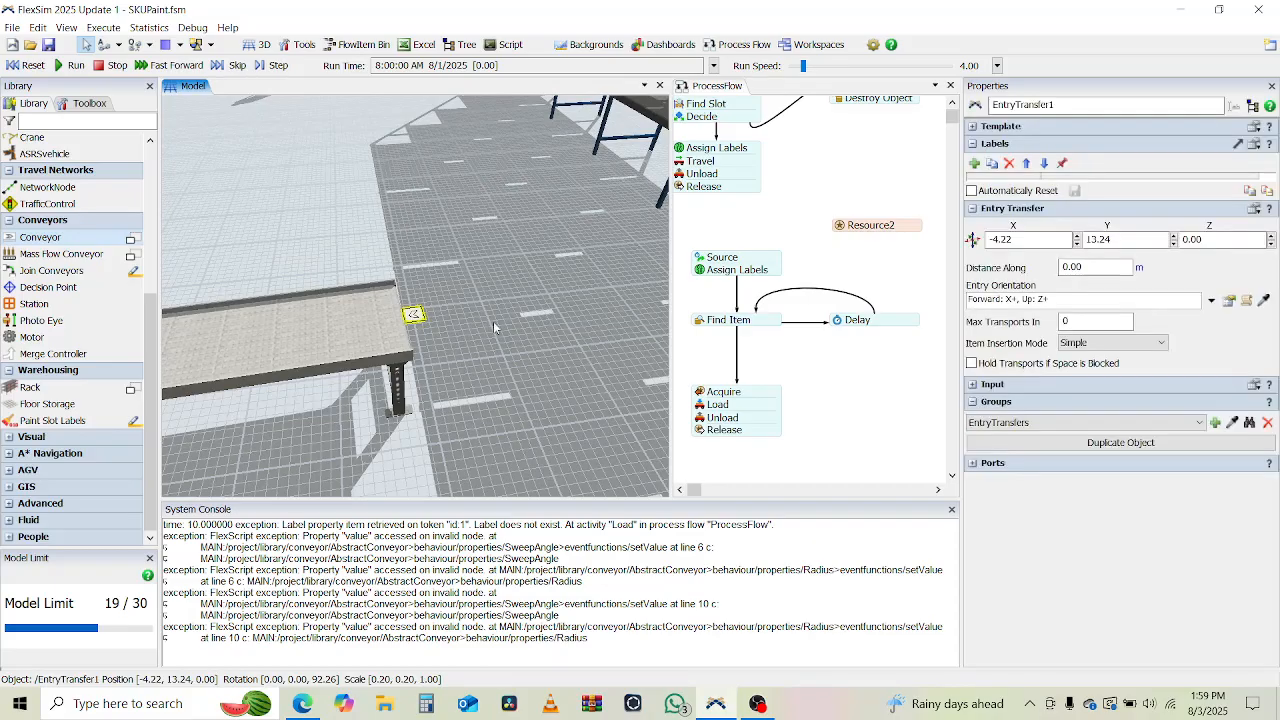
scroll(493, 321, down, 4)
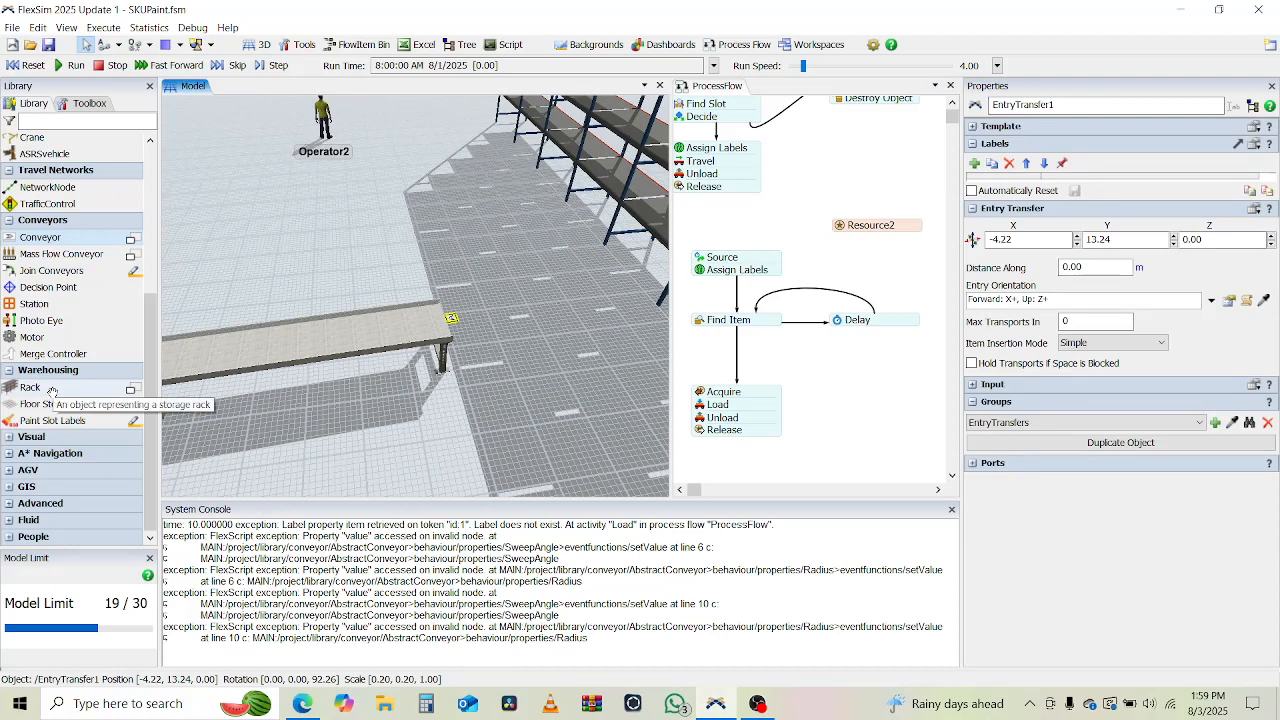
scroll(55, 395, up, 2)
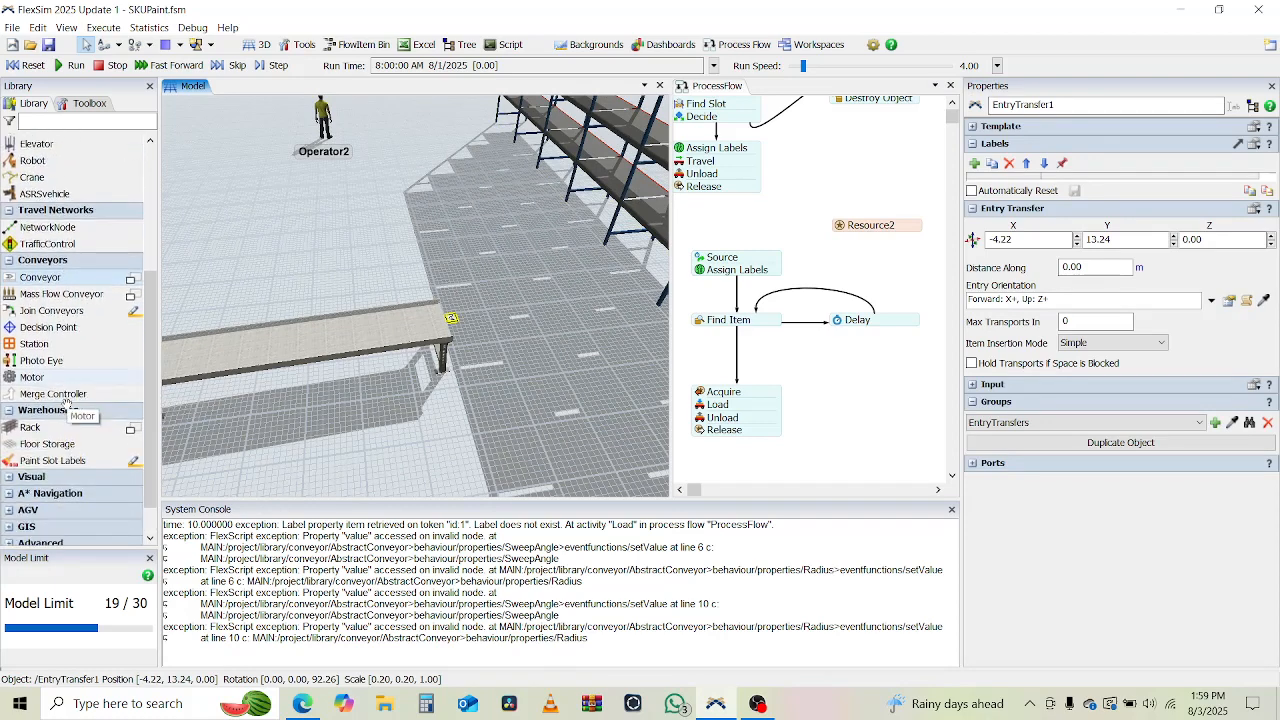
scroll(66, 403, down, 2)
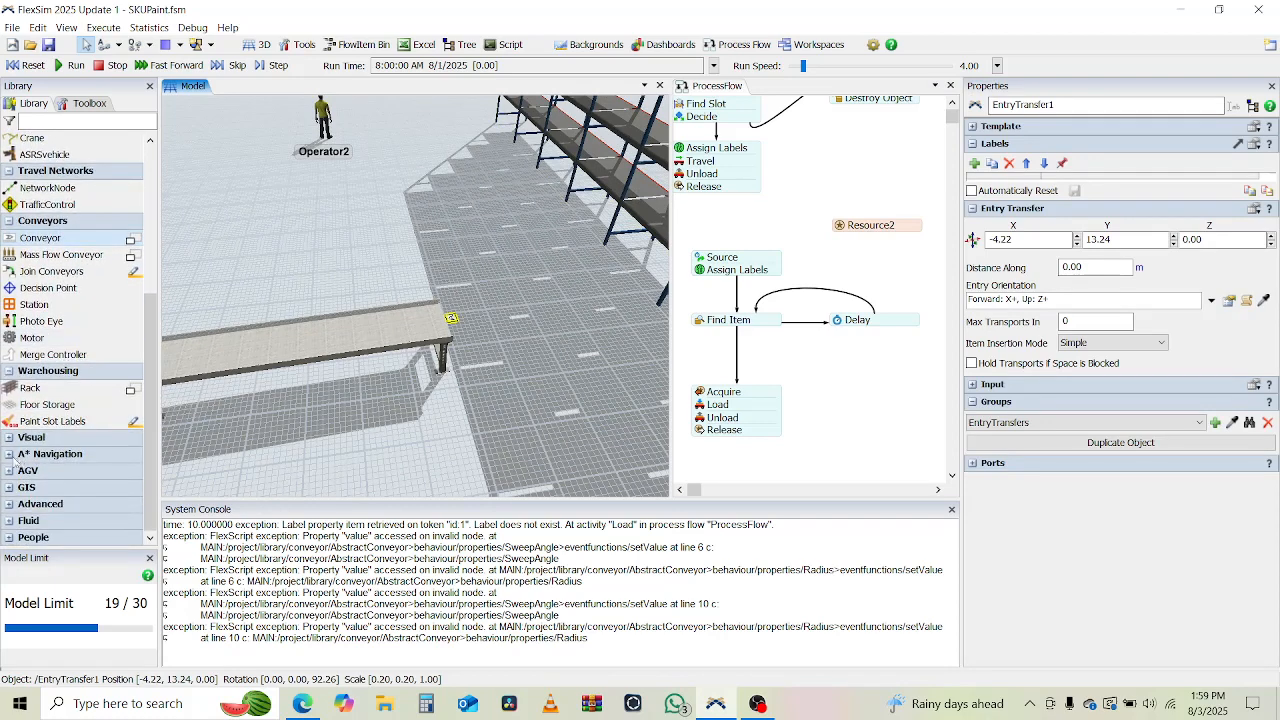
click(17, 504)
scroll(13, 507, down, 2)
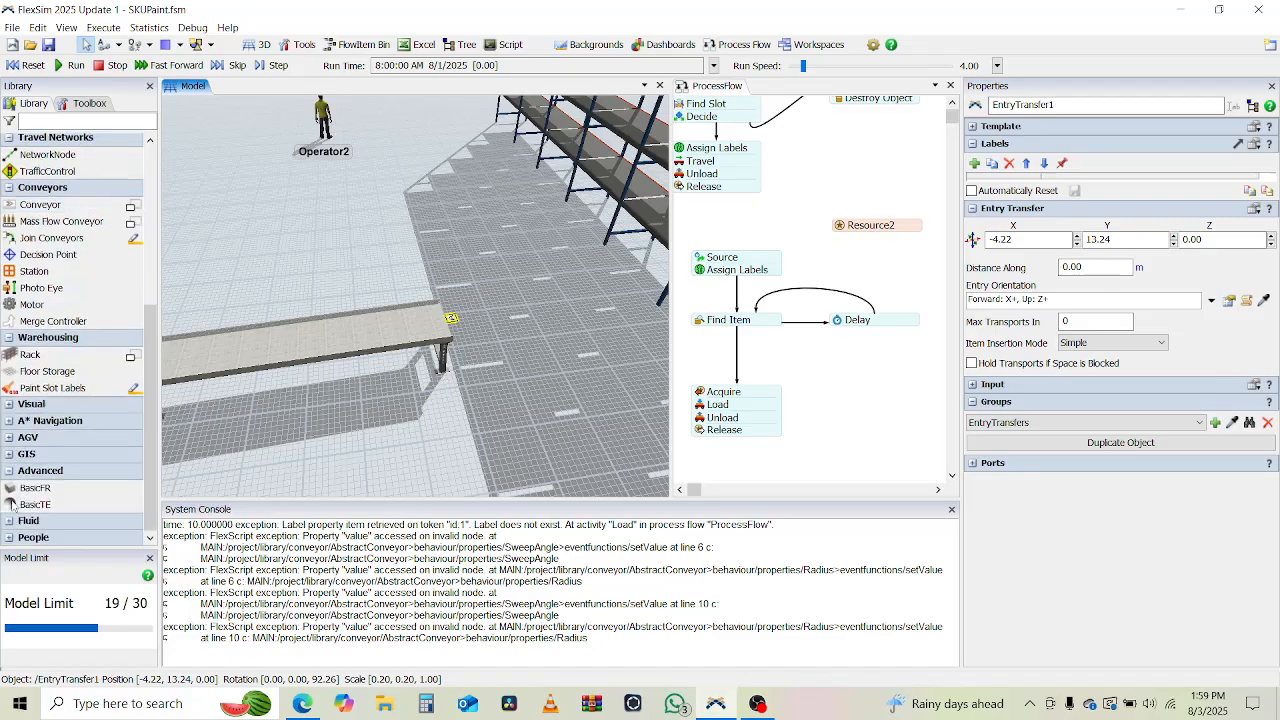
scroll(52, 405, up, 8)
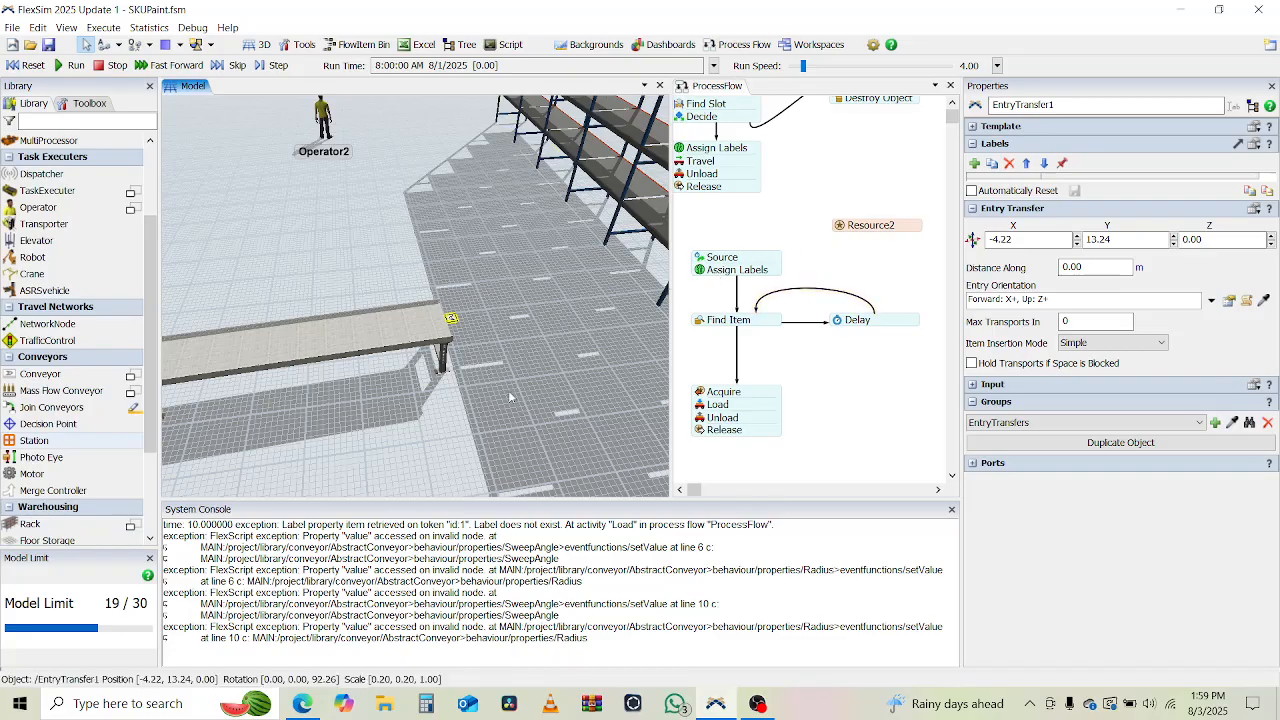
Set the Station of the Unload activity in the Acquire block to the feeder conveyor's entry transfer, EntryTransfer1.
drag(510, 397, 445, 390)
scroll(433, 378, down, 2)
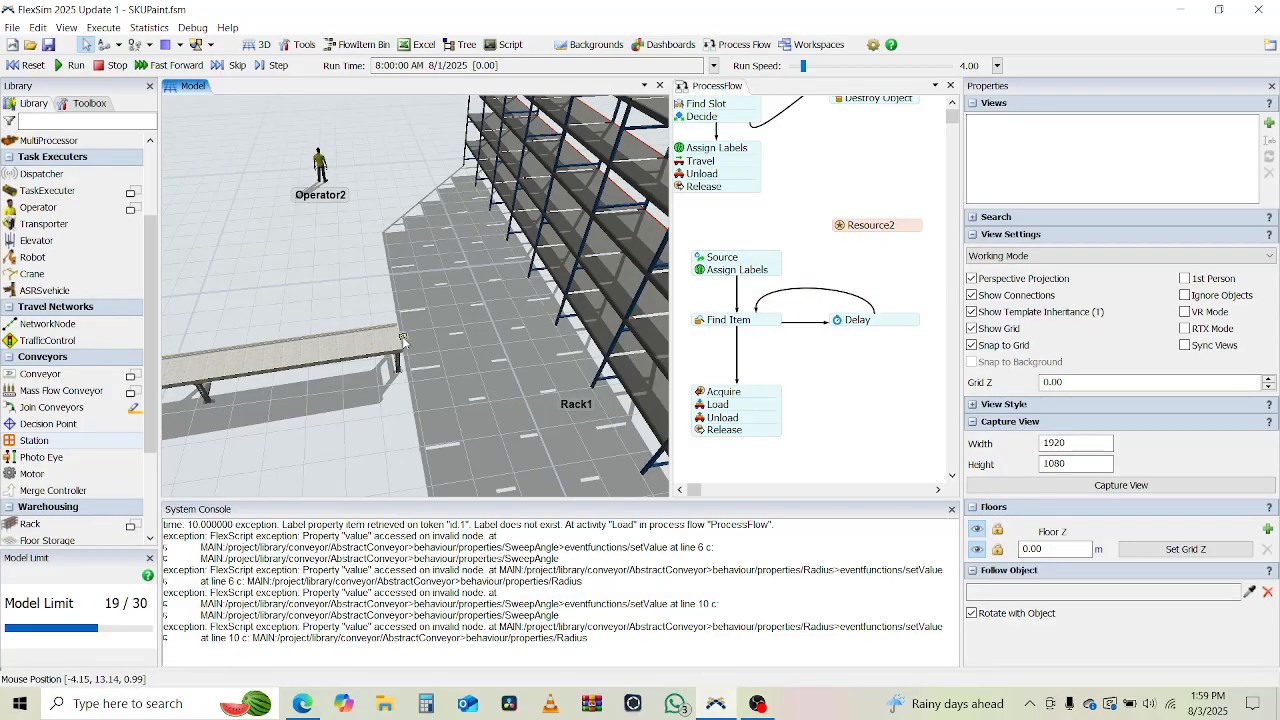
click(706, 422)
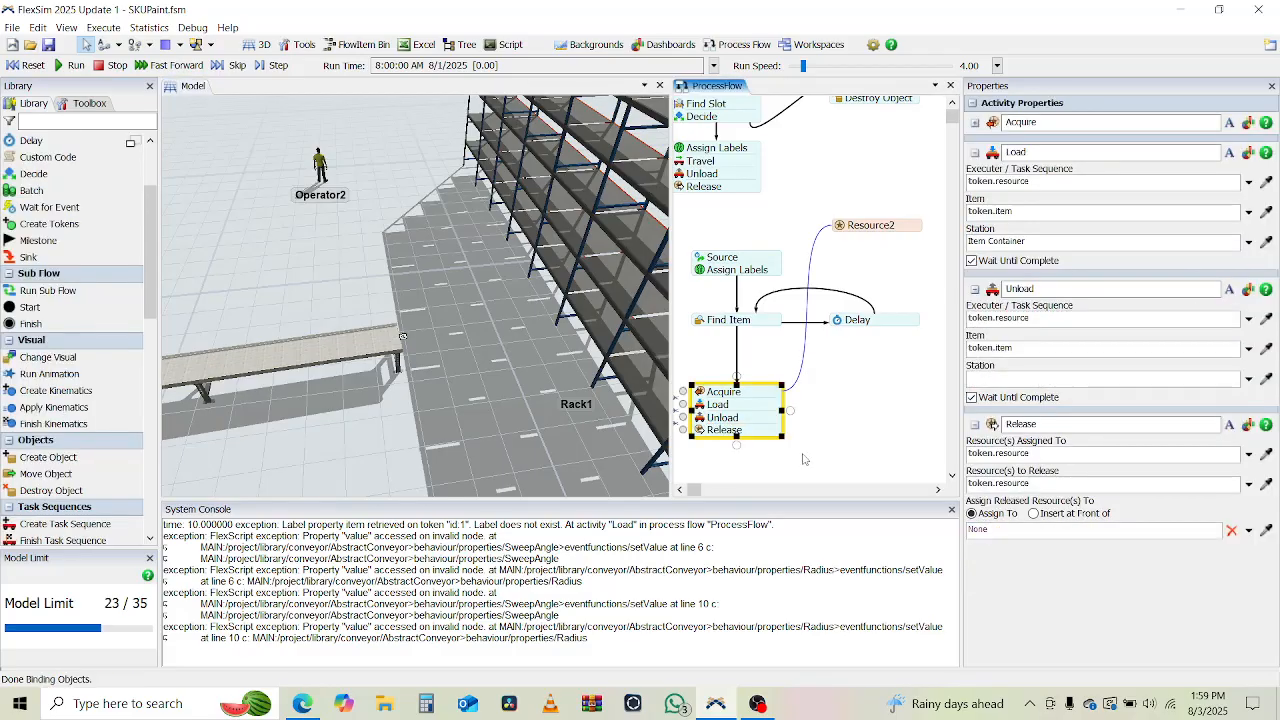
double_click(700, 419)
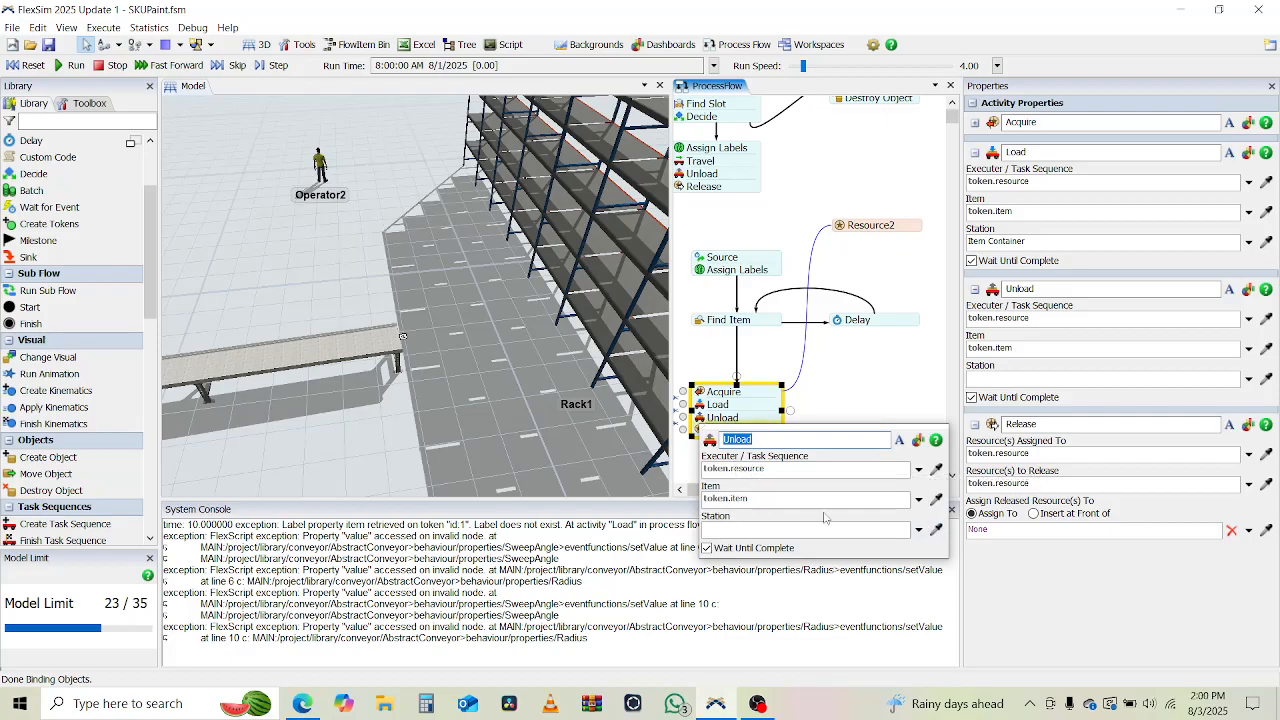
click(936, 531)
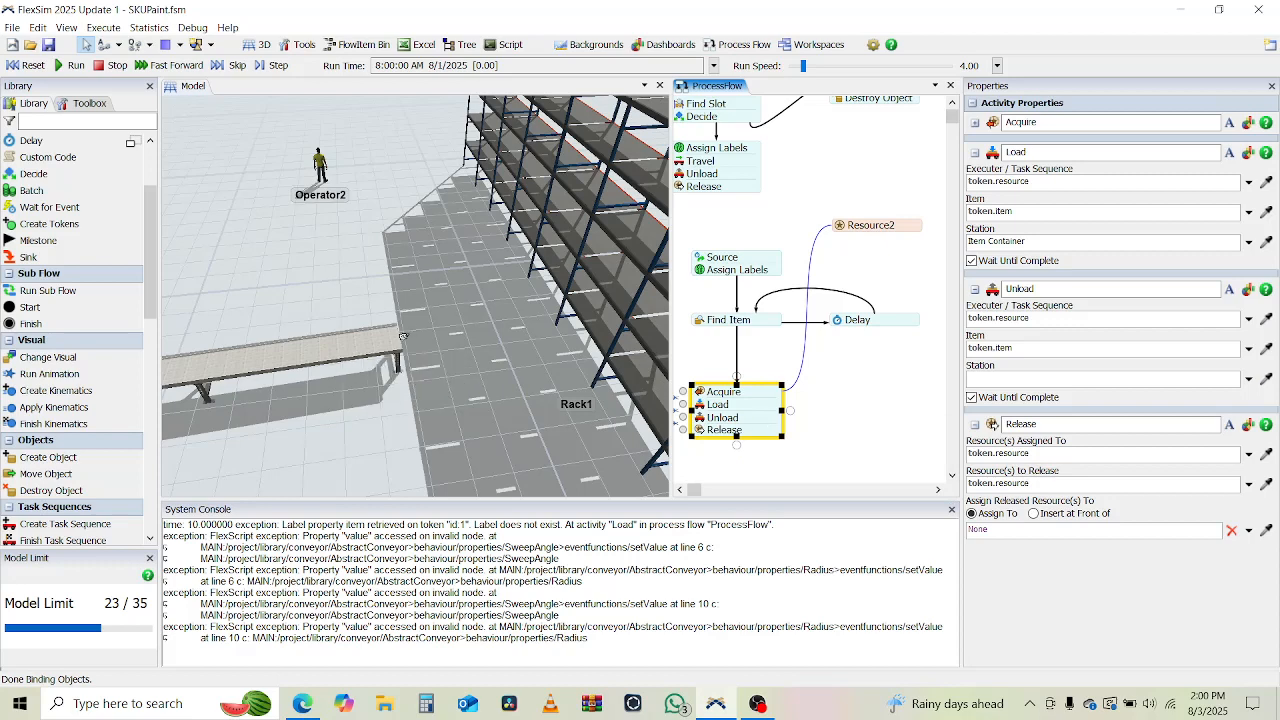
click(412, 342)
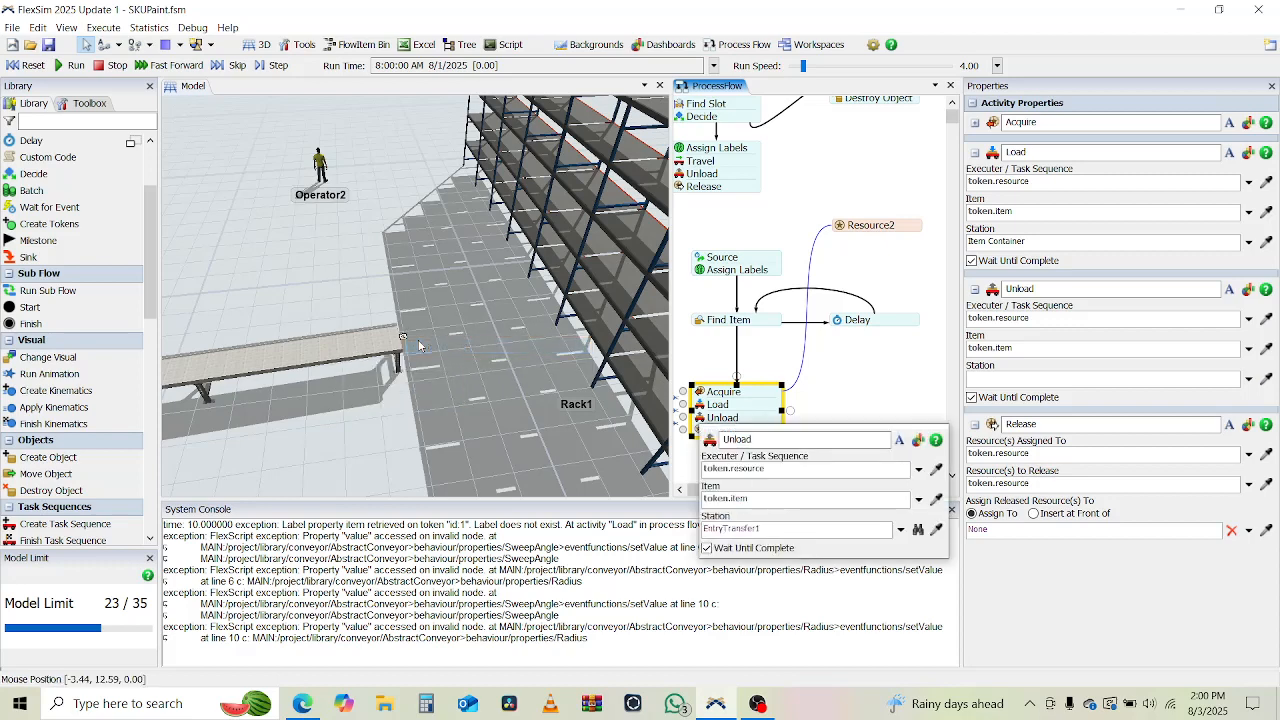
Run the simulation, raise the run speed to 815, slow it to 9.48, and watch items travel around the conveyor loop.
scroll(460, 400, down, 4)
drag(458, 401, 598, 328)
scroll(598, 328, down, 4)
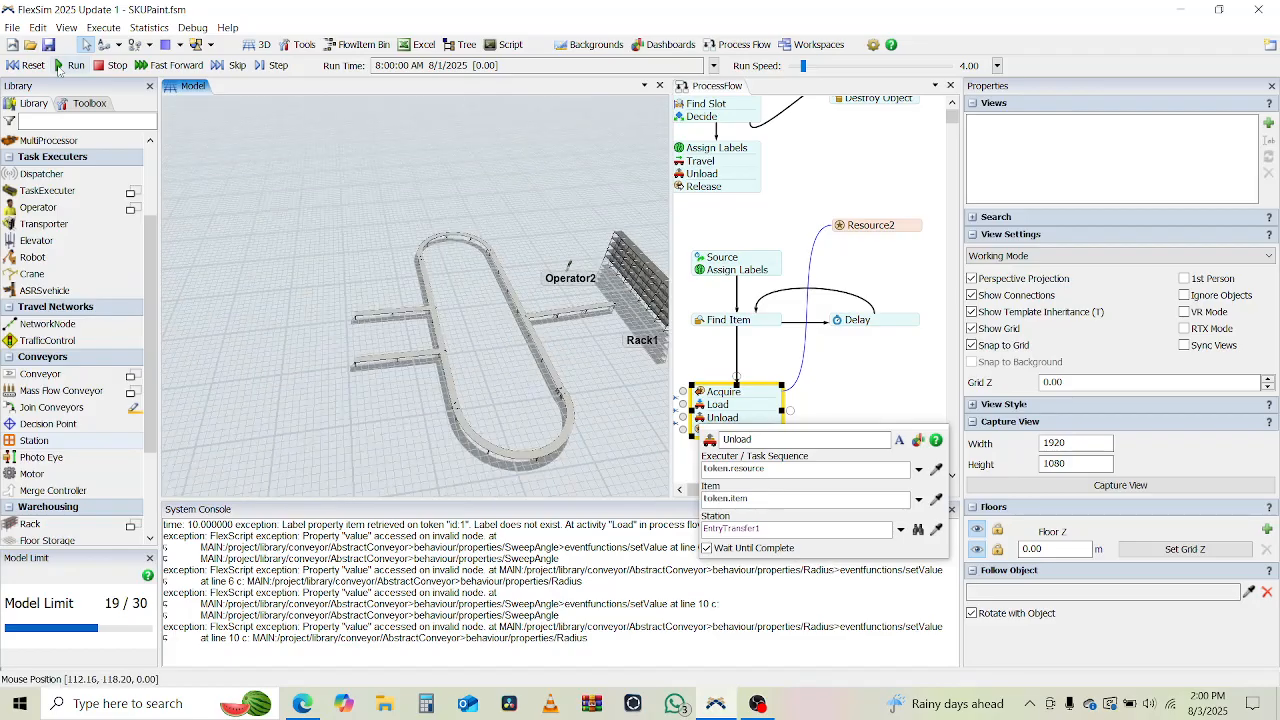
click(72, 66)
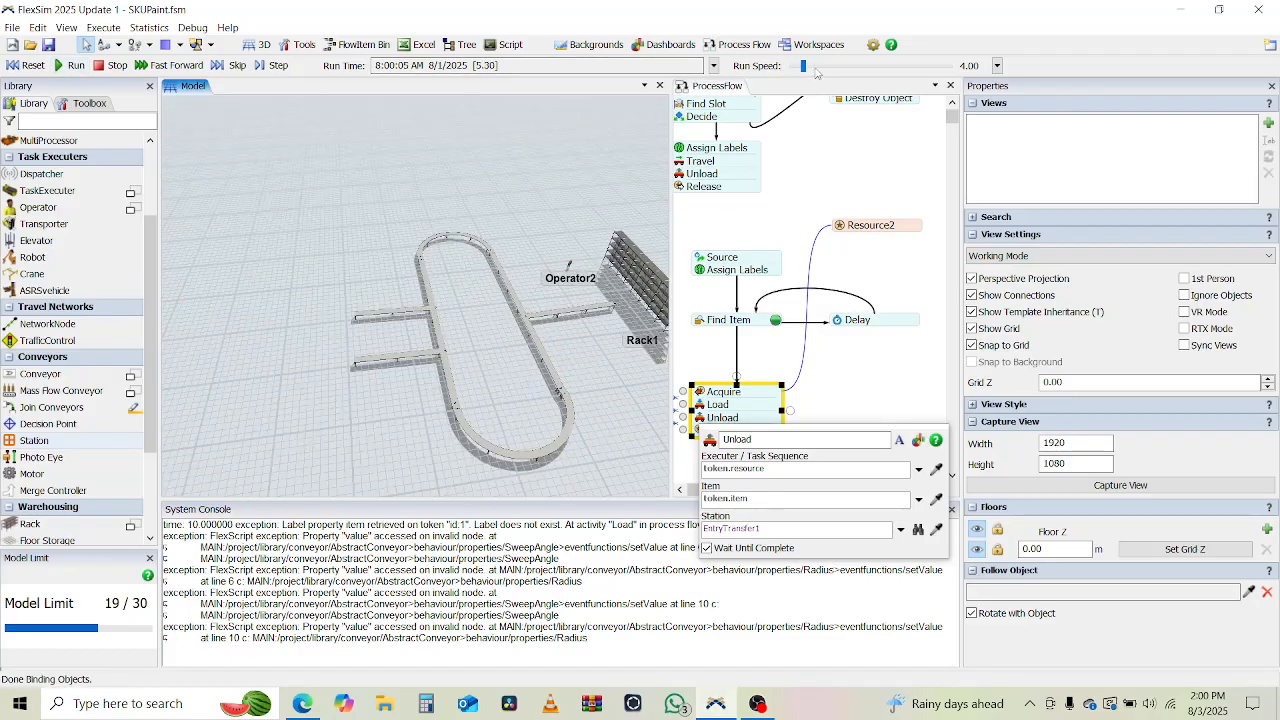
drag(816, 72, 834, 72)
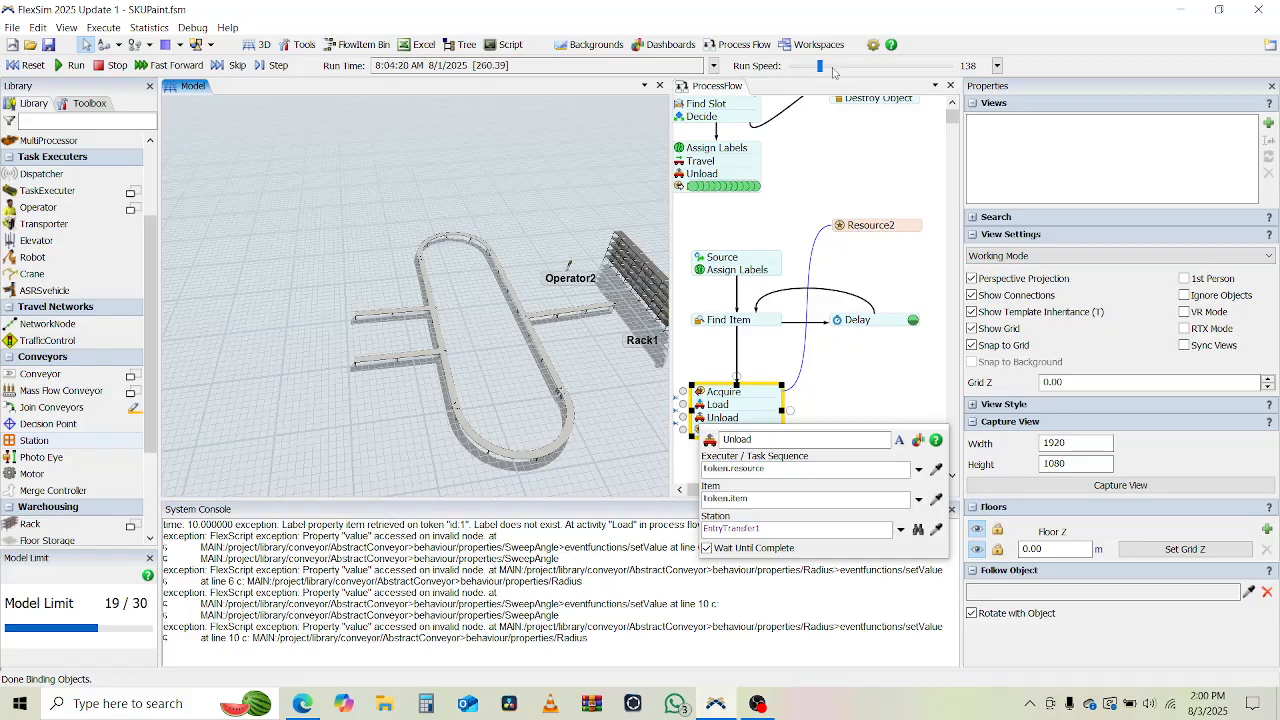
click(834, 72)
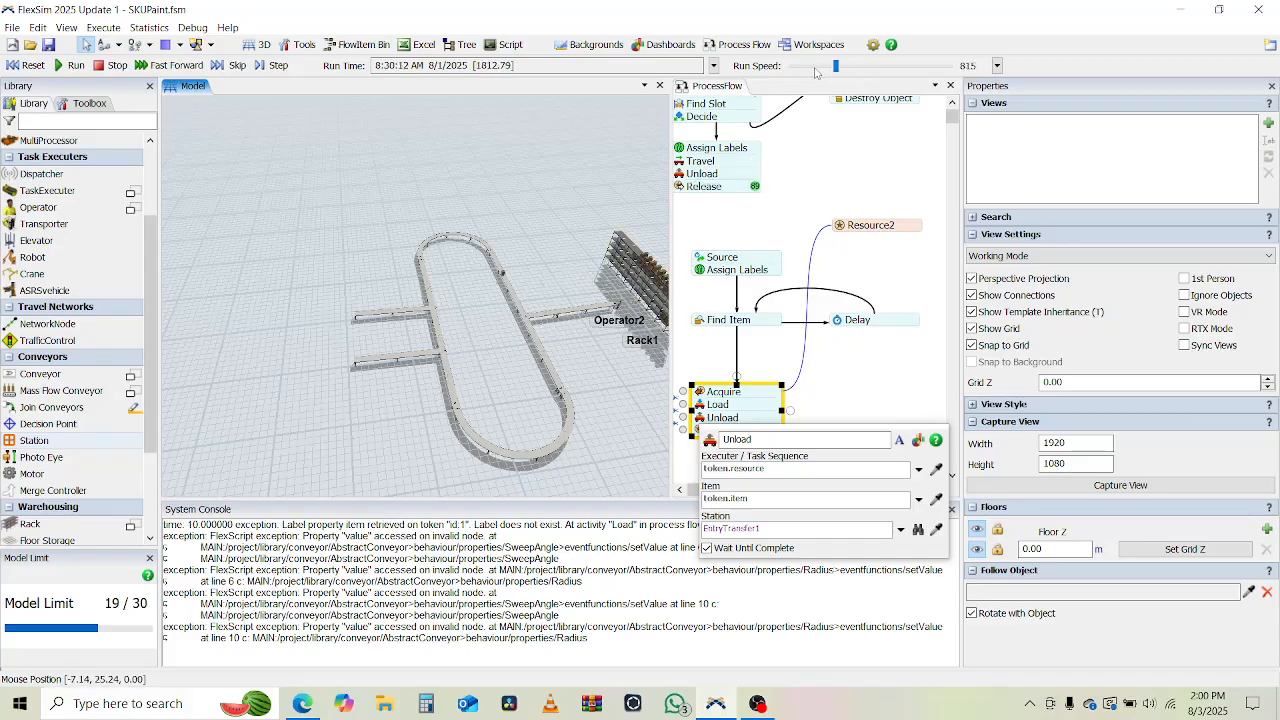
click(815, 72)
scroll(460, 250, up, 3)
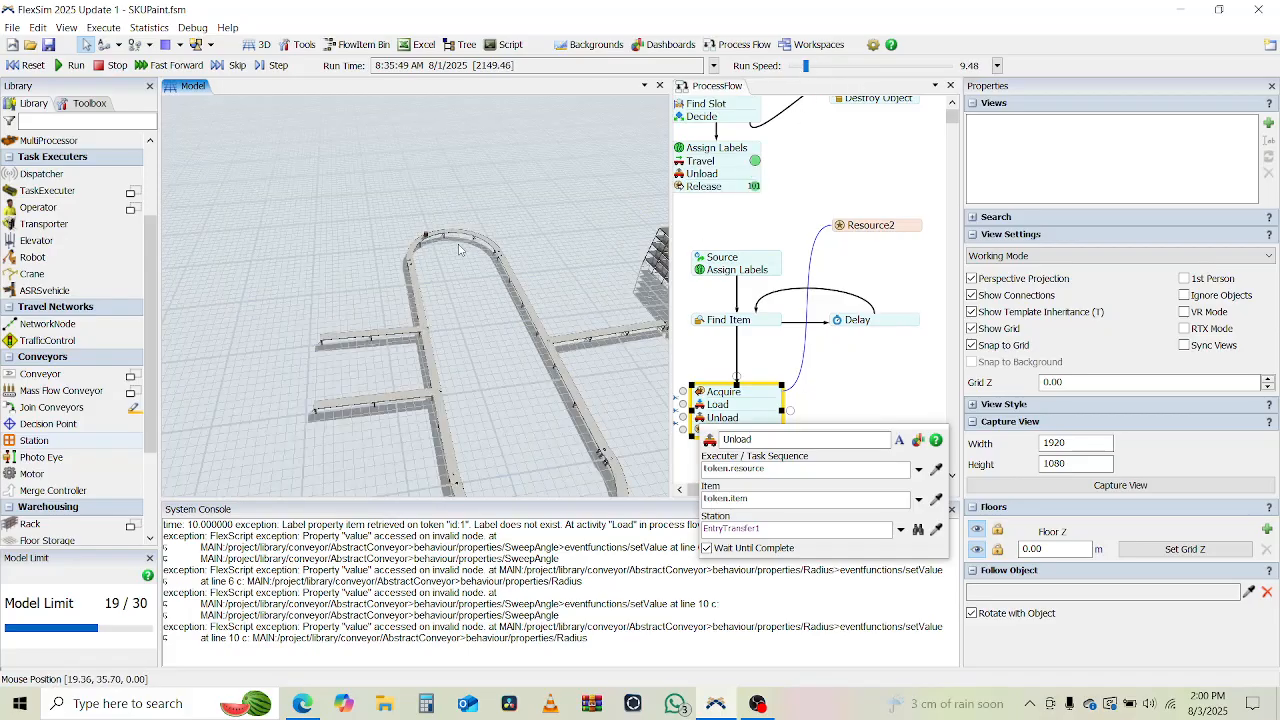
scroll(460, 250, up, 2)
scroll(430, 190, up, 3)
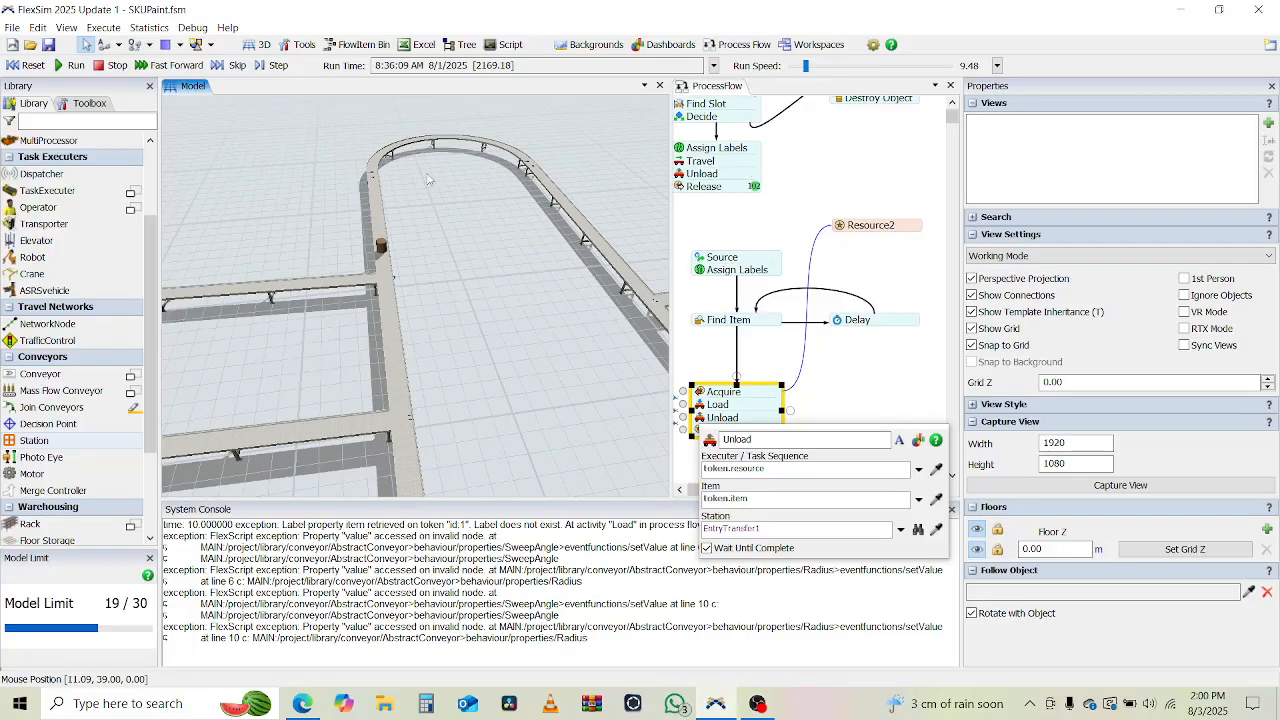
right_drag(428, 179, 594, 288)
drag(355, 288, 491, 368)
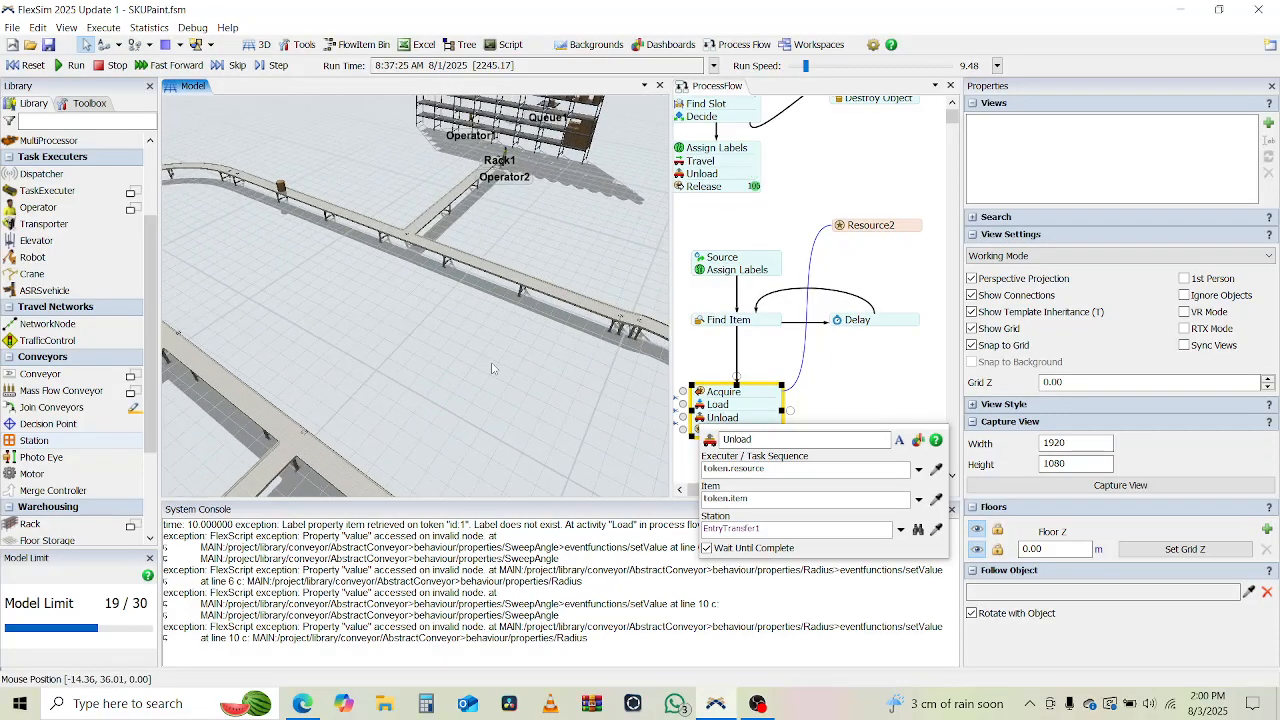
scroll(386, 321, down, 2)
Raise the run speed to 53824, slow it to 9.48 to watch items pass the outgoing branches, and reset the model.
click(867, 69)
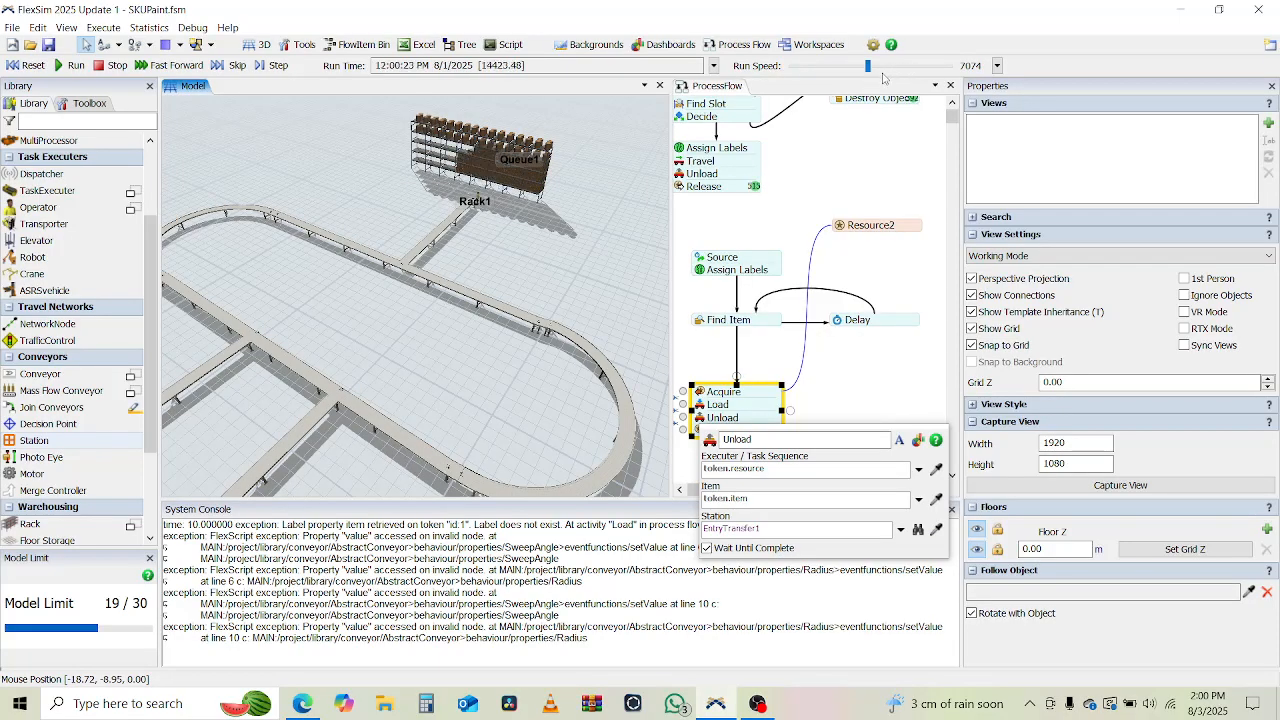
click(918, 69)
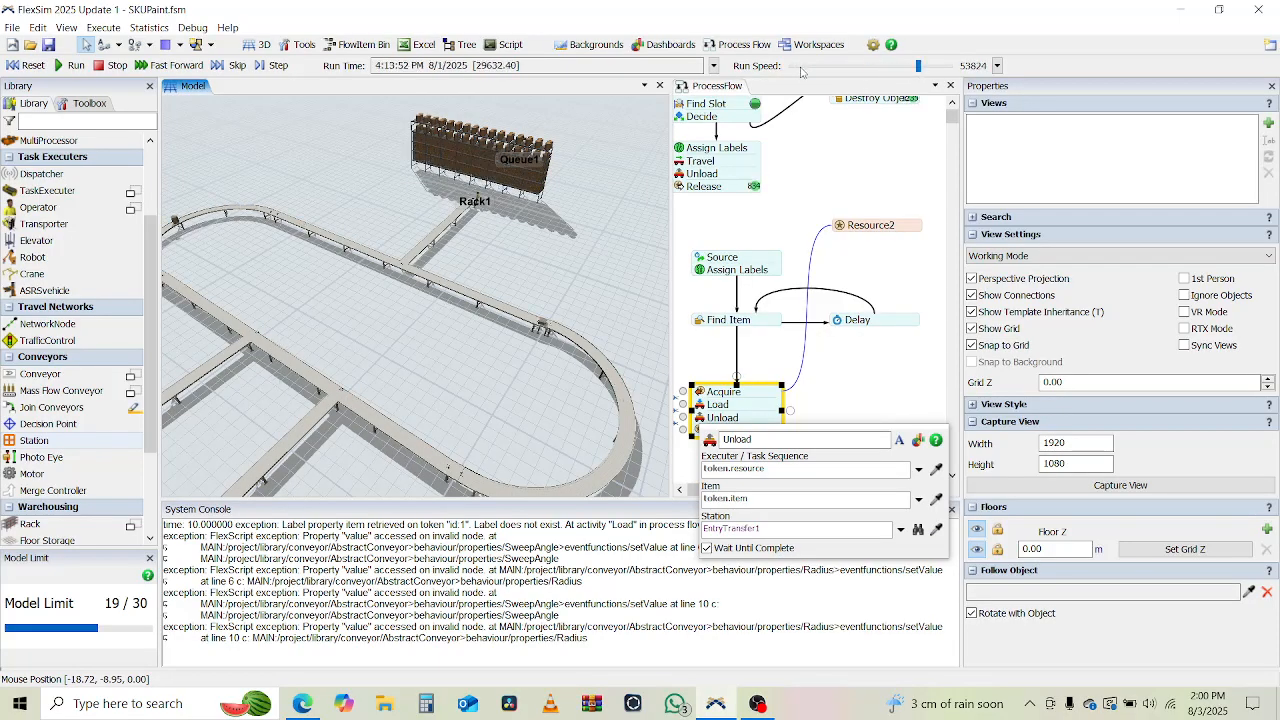
click(803, 67)
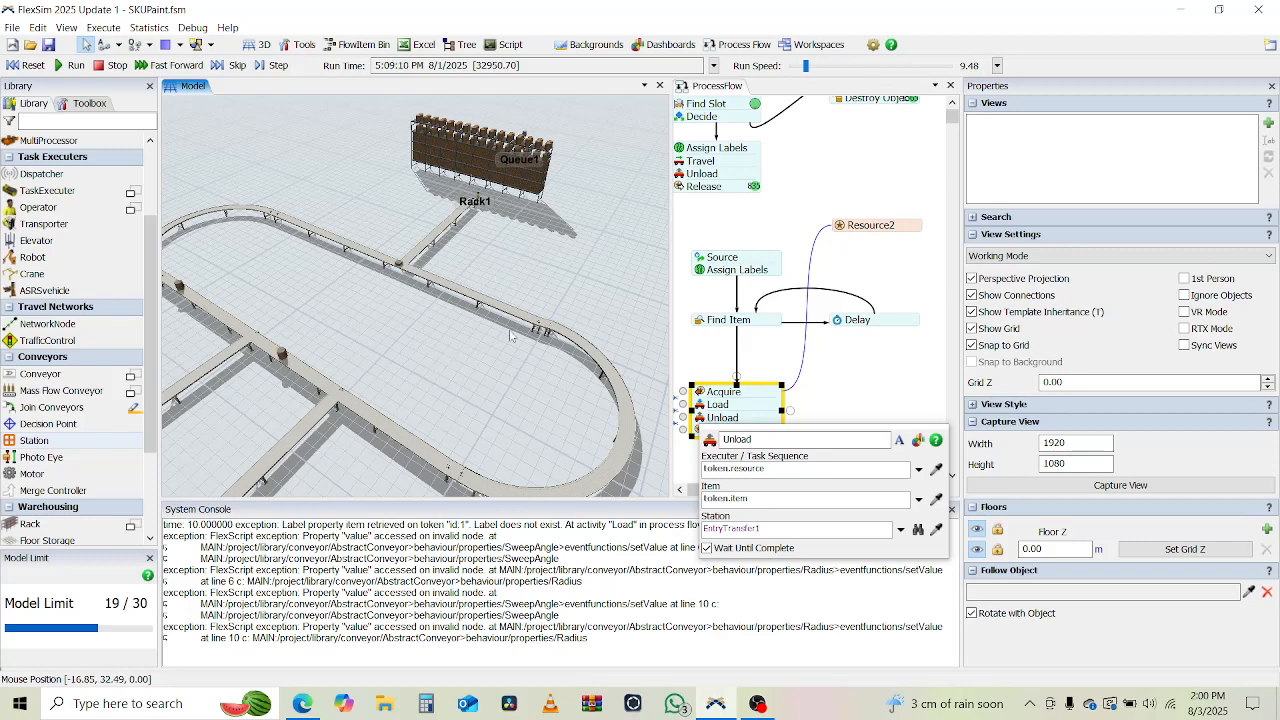
drag(510, 336, 505, 305)
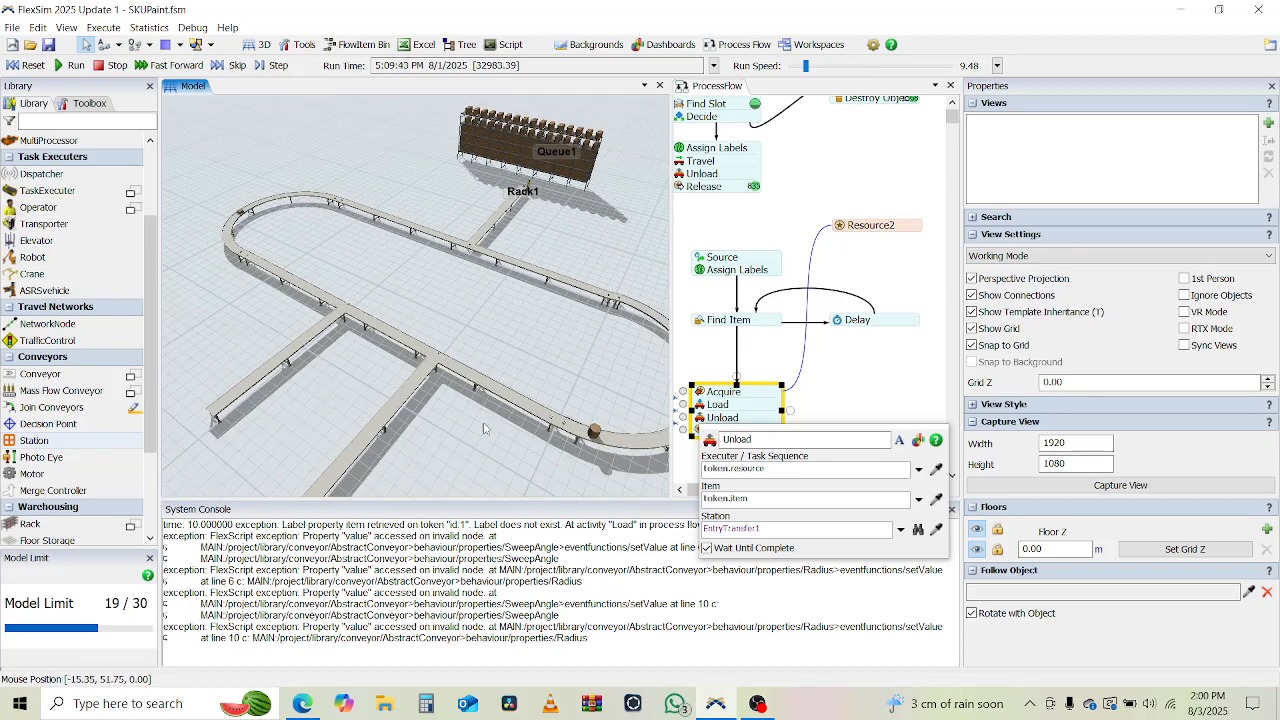
drag(397, 392, 528, 359)
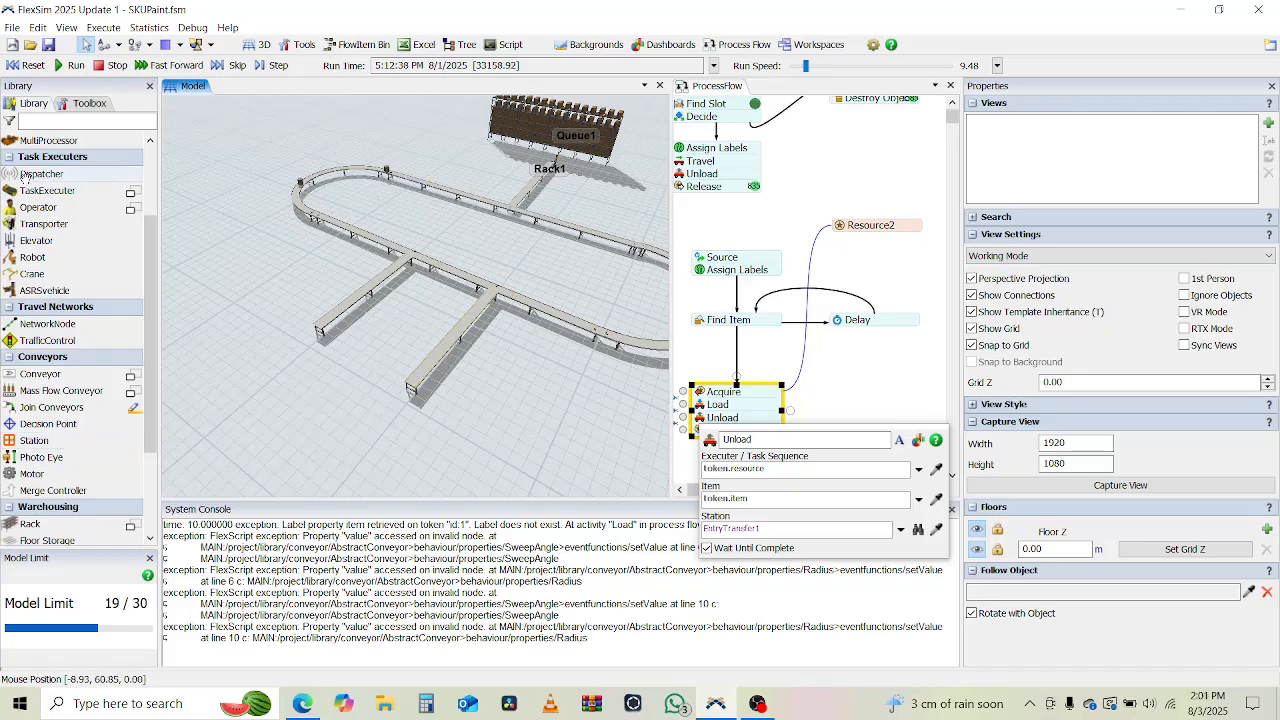
click(15, 66)
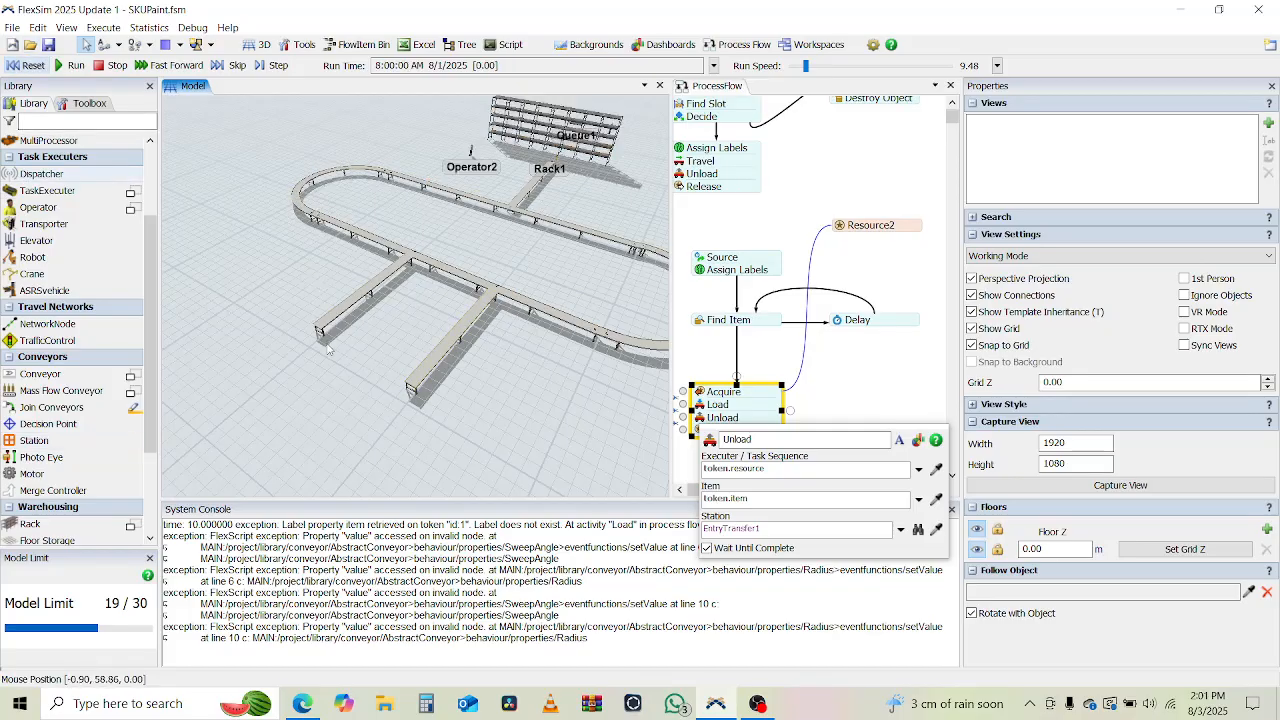
Place a queue beyond the free ends of the two outgoing branch conveyors and connect both conveyors to it.
scroll(327, 348, up, 3)
drag(408, 445, 404, 416)
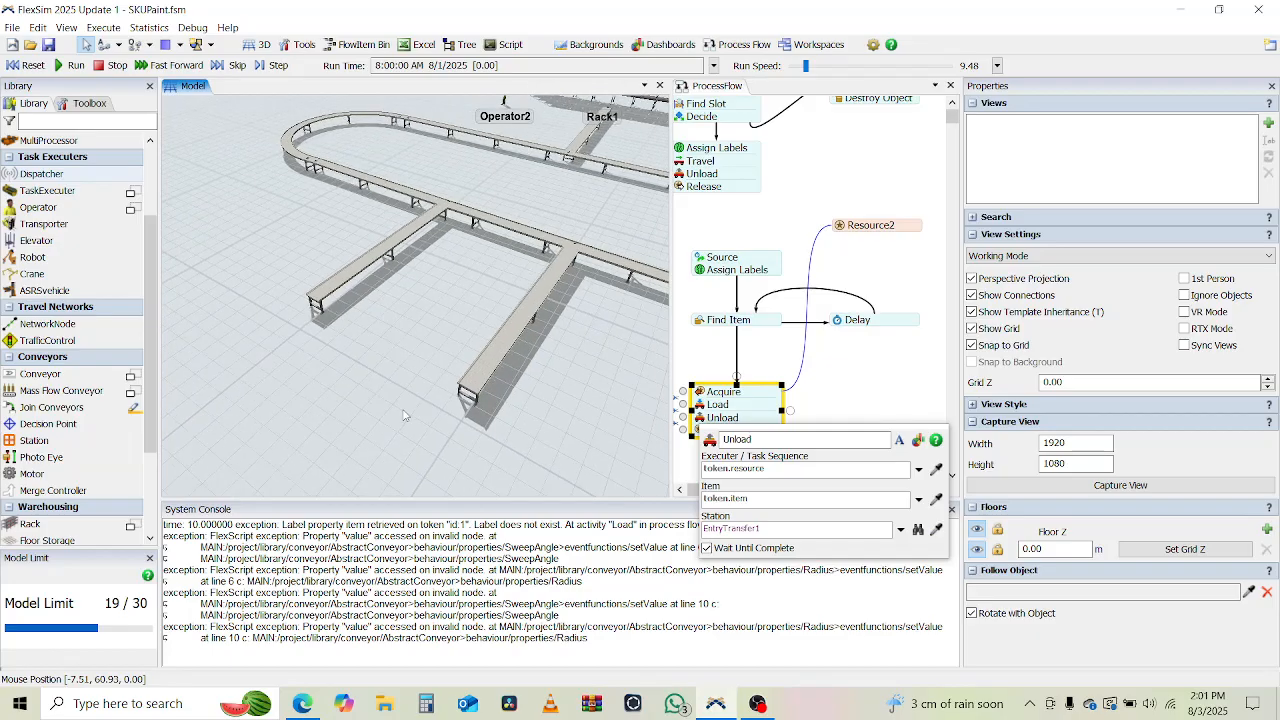
scroll(112, 322, up, 2)
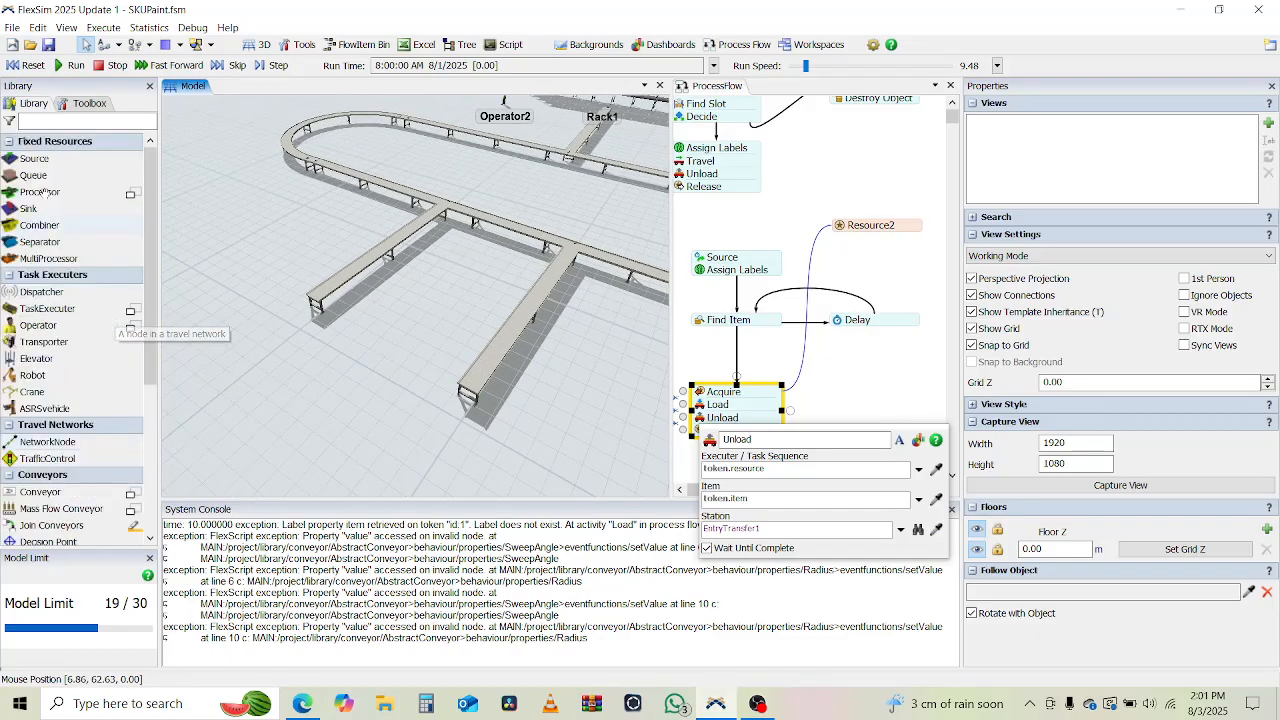
drag(30, 174, 380, 429)
click(326, 400)
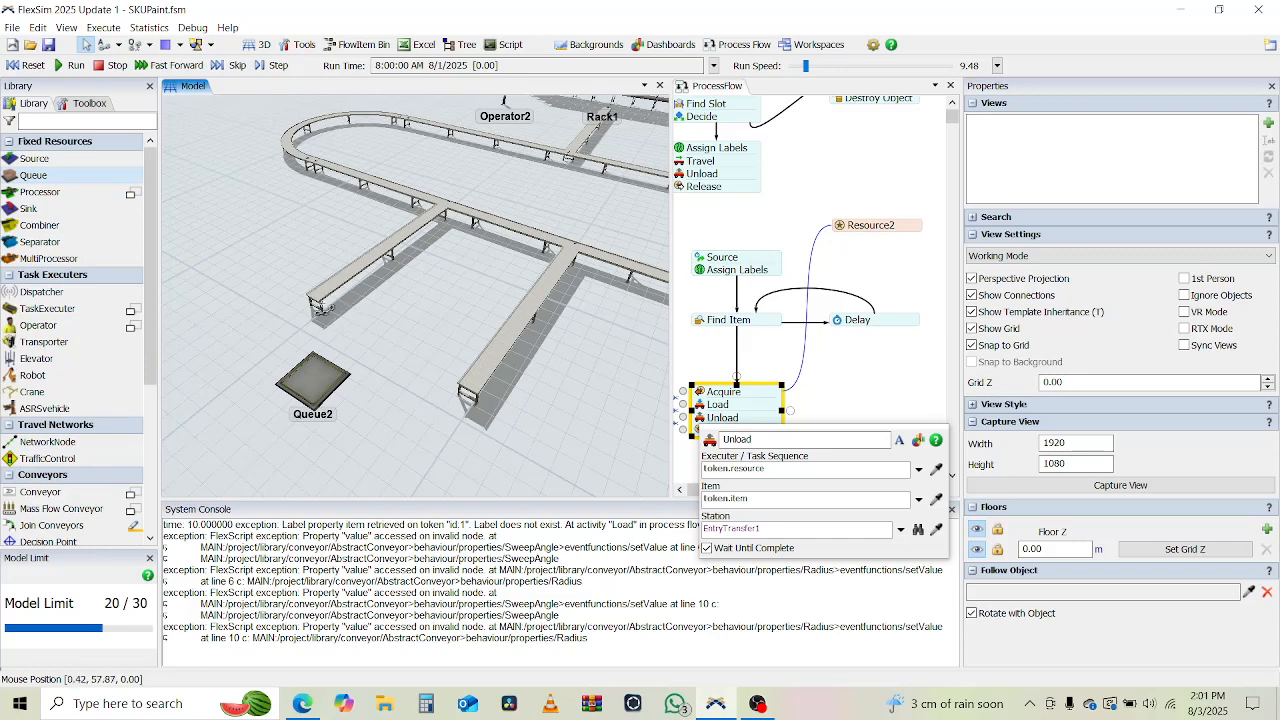
drag(317, 298, 317, 372)
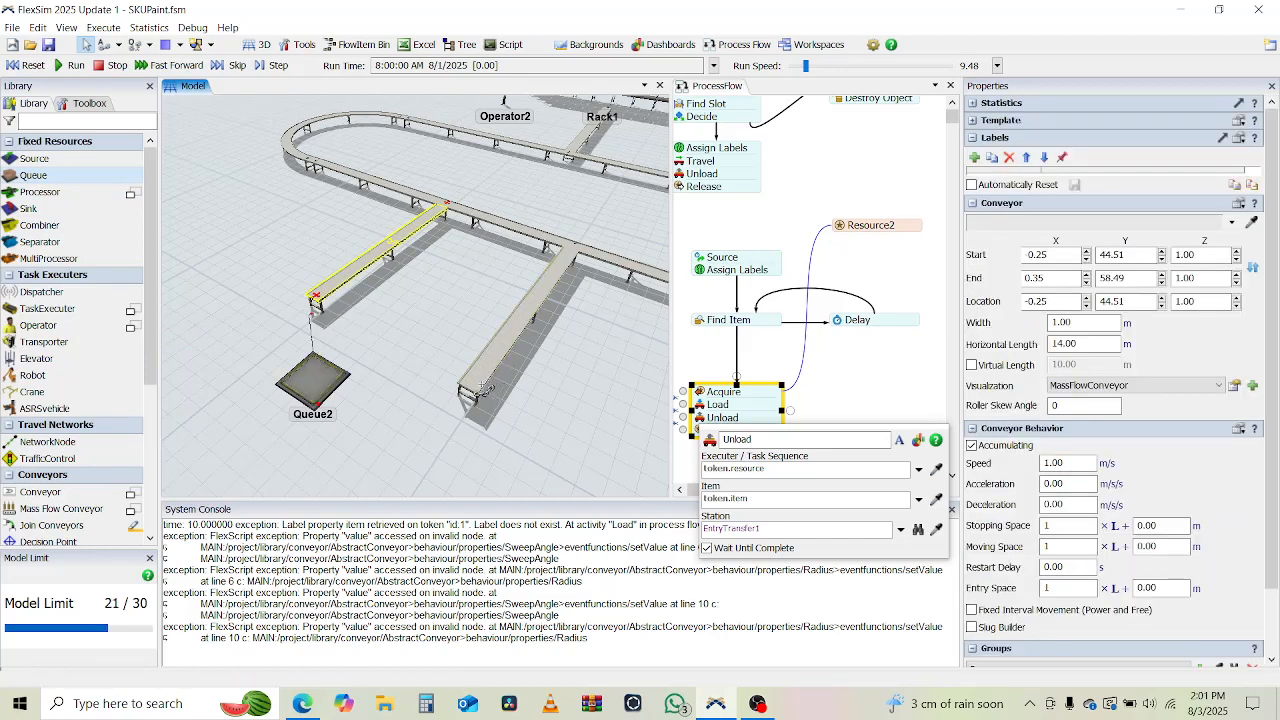
drag(470, 382, 320, 377)
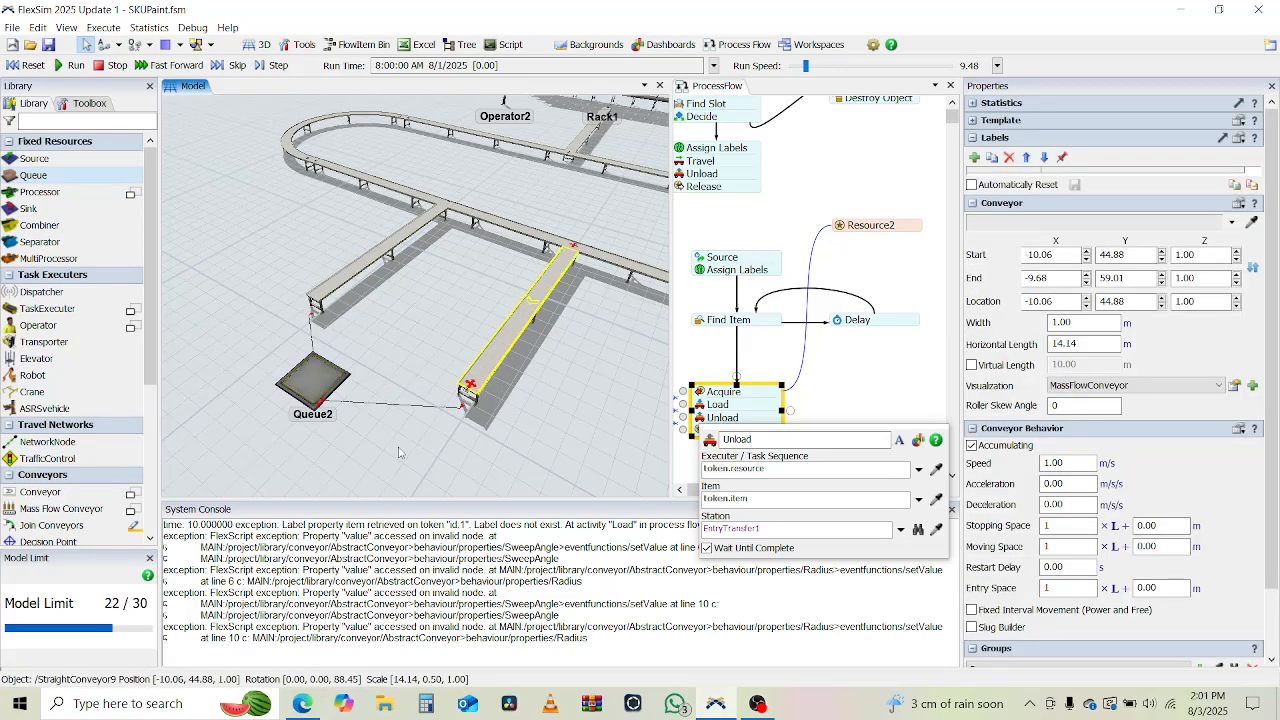
Delete the queue in front of the outgoing branches and inspect the exit transfers at the conveyor ends.
click(305, 390)
click(307, 390)
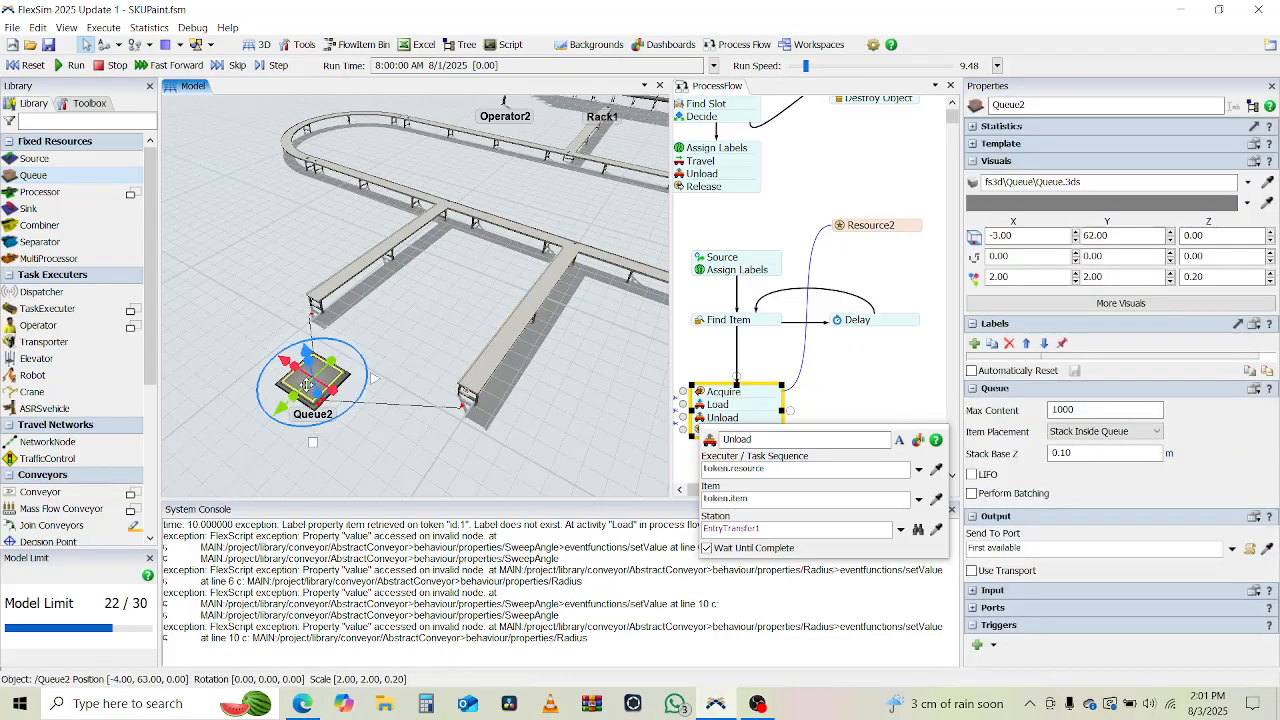
key(Delete)
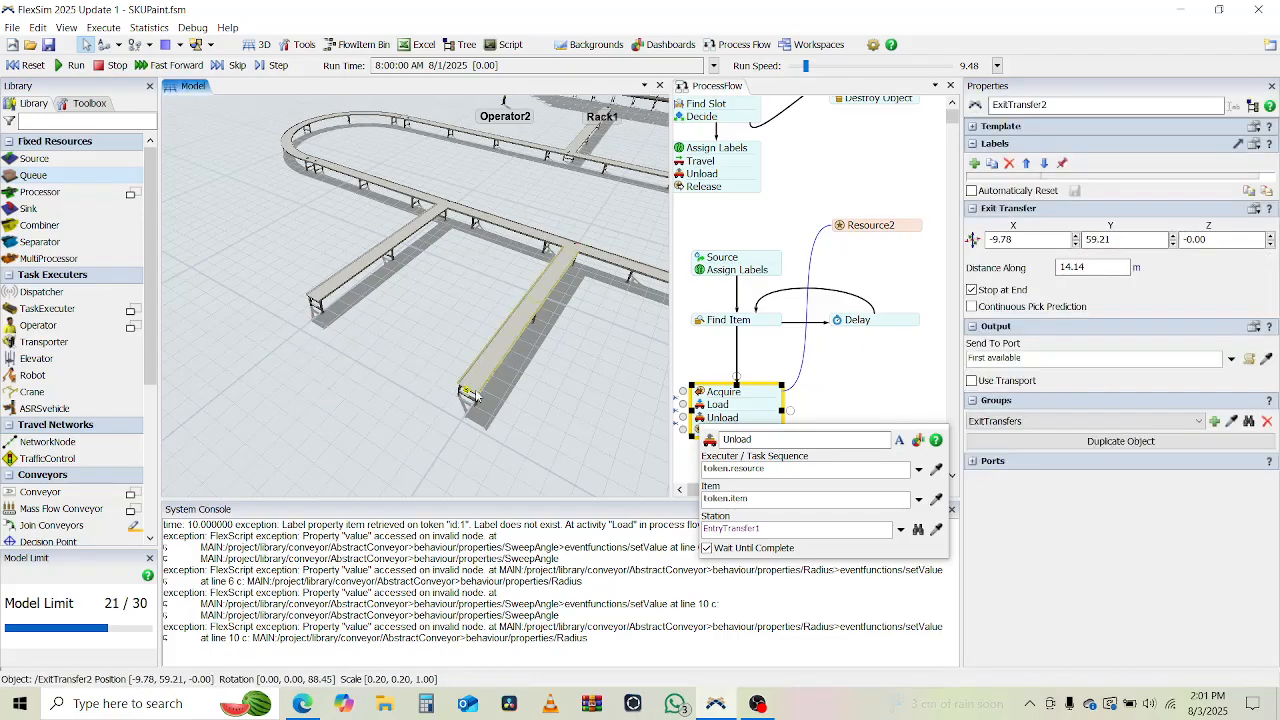
scroll(475, 389, up, 5)
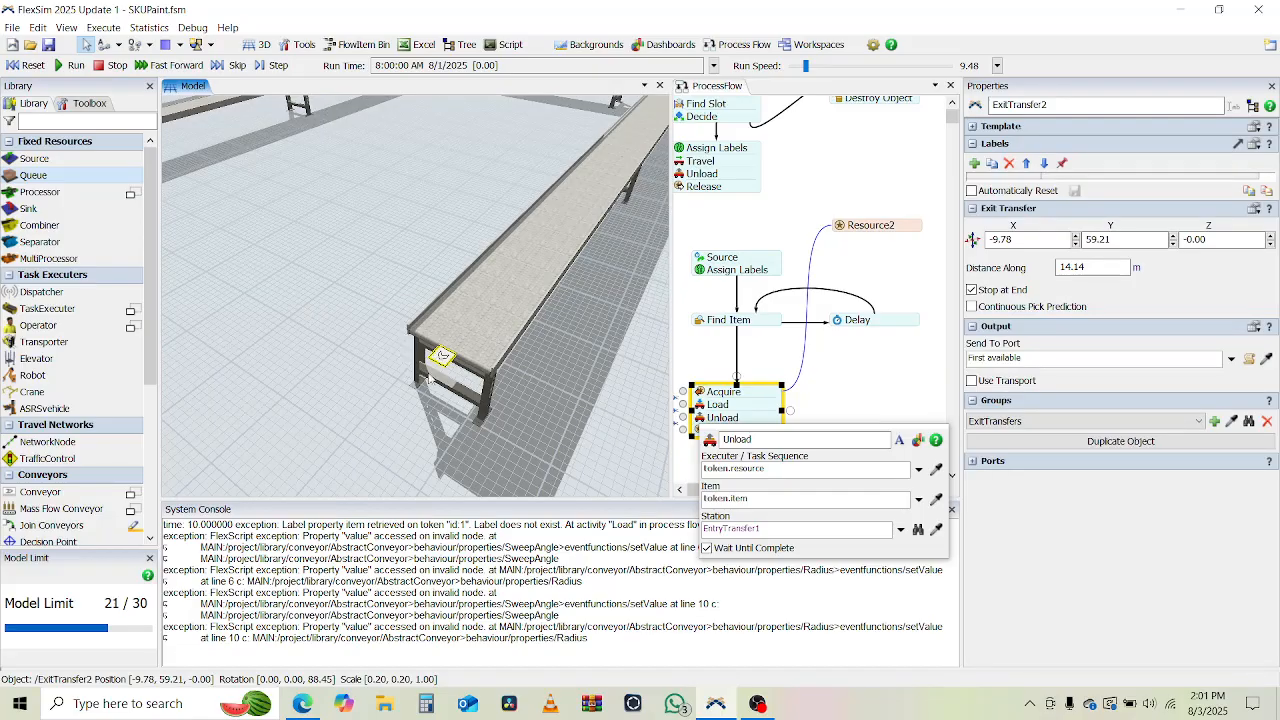
drag(430, 380, 556, 466)
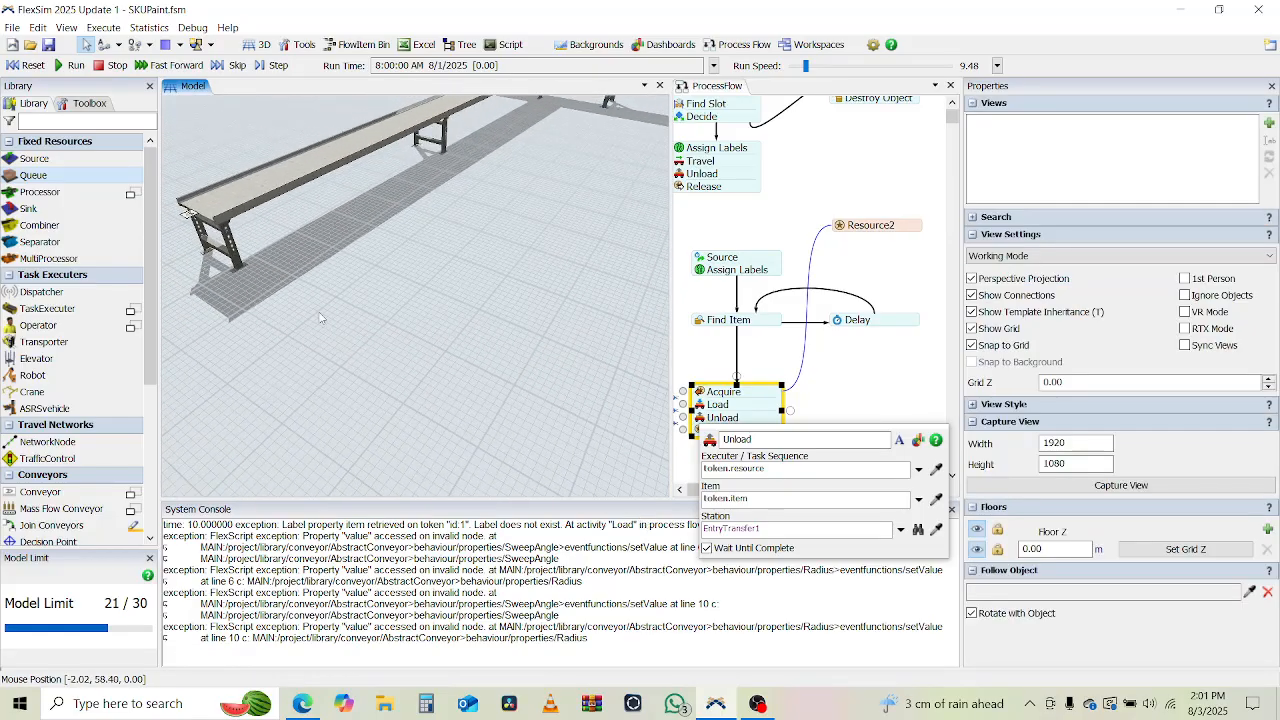
scroll(320, 318, down, 5)
right_drag(368, 315, 434, 323)
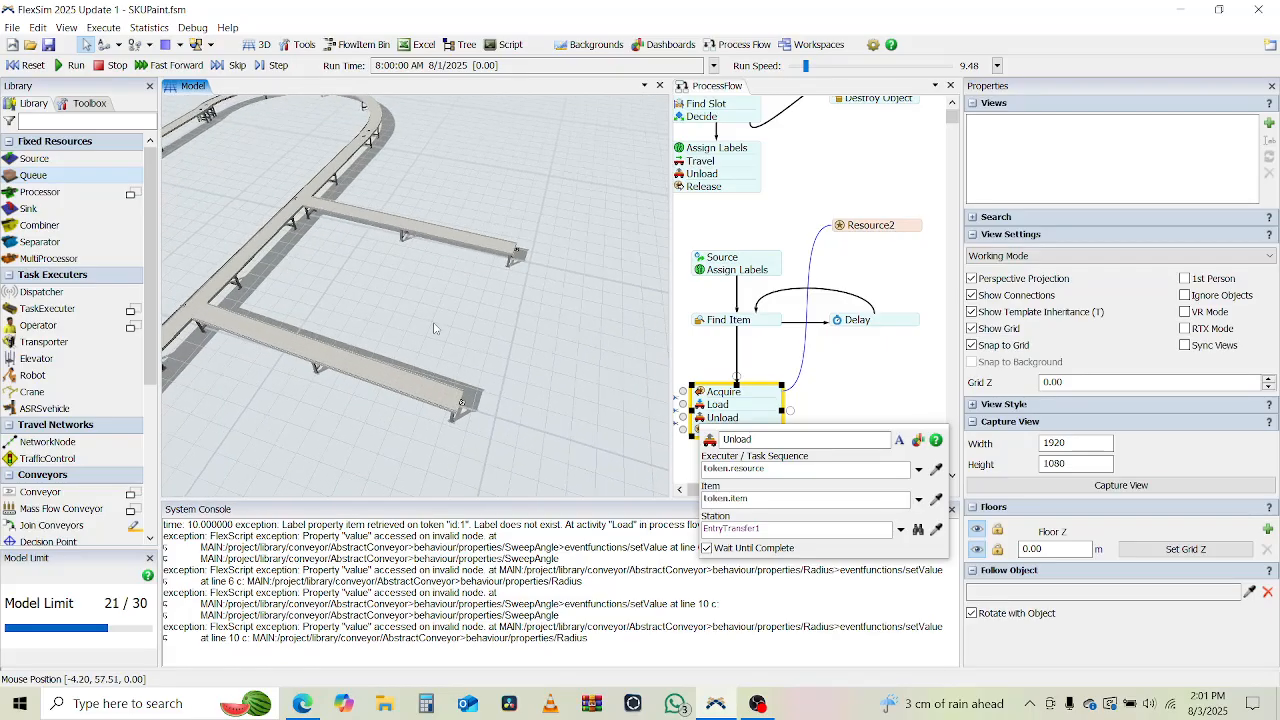
Add a Move Object activity below Release at the end of the second process block.
click(857, 386)
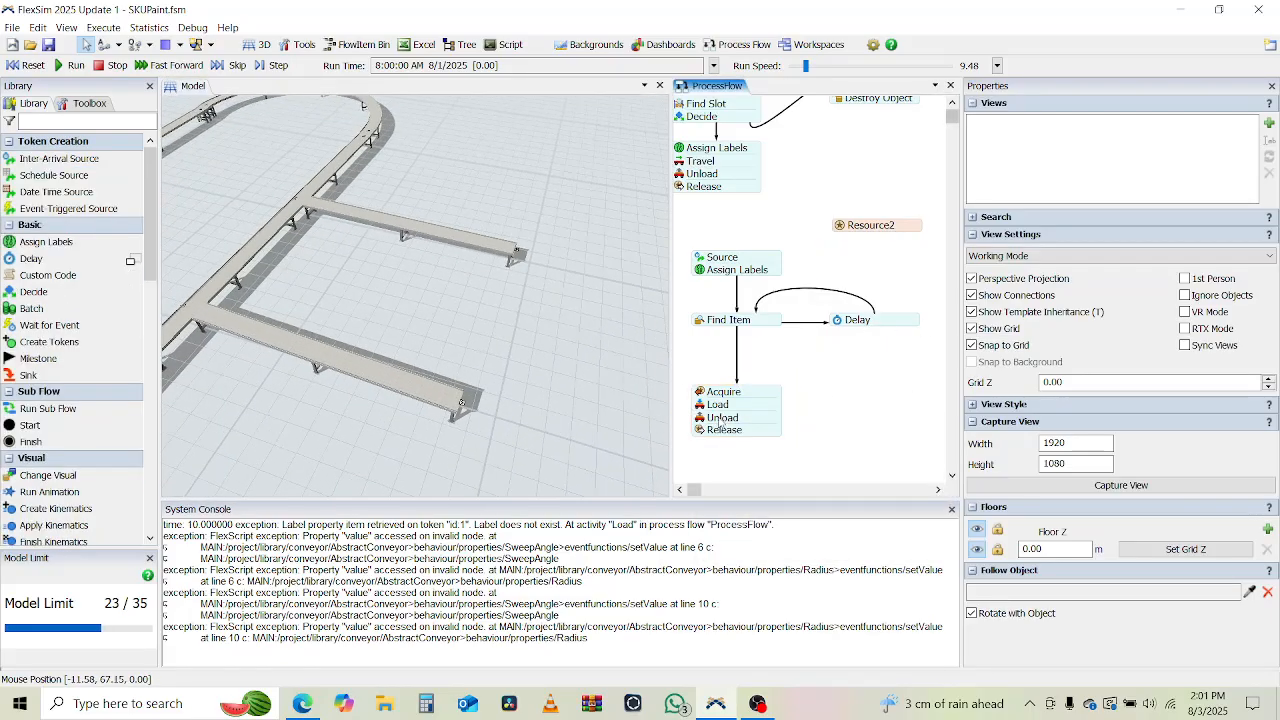
click(850, 376)
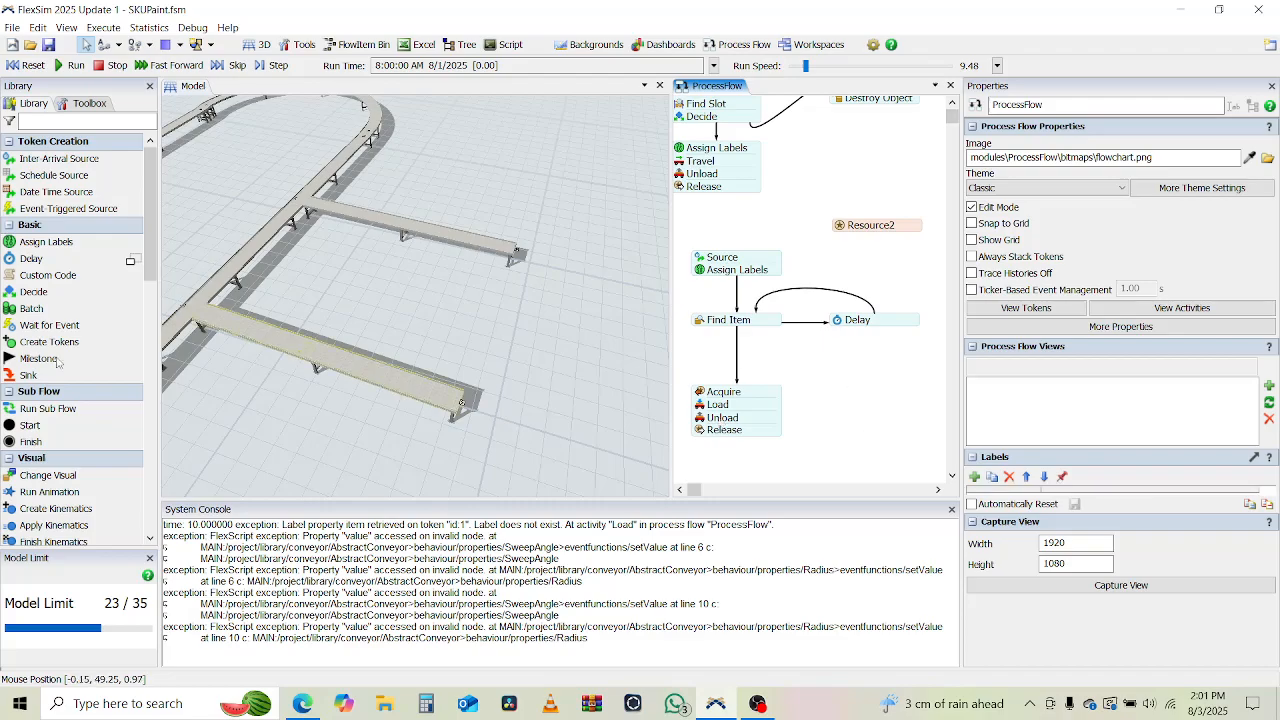
scroll(58, 300, down, 3)
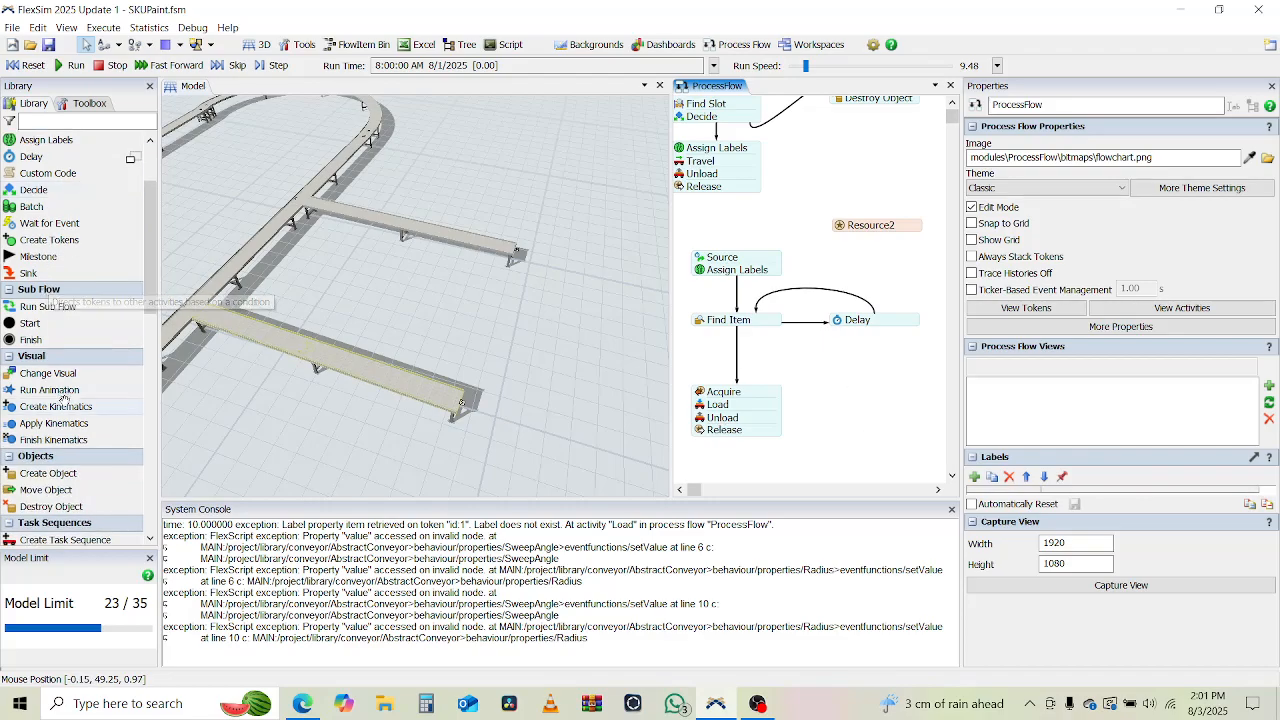
scroll(64, 398, down, 1)
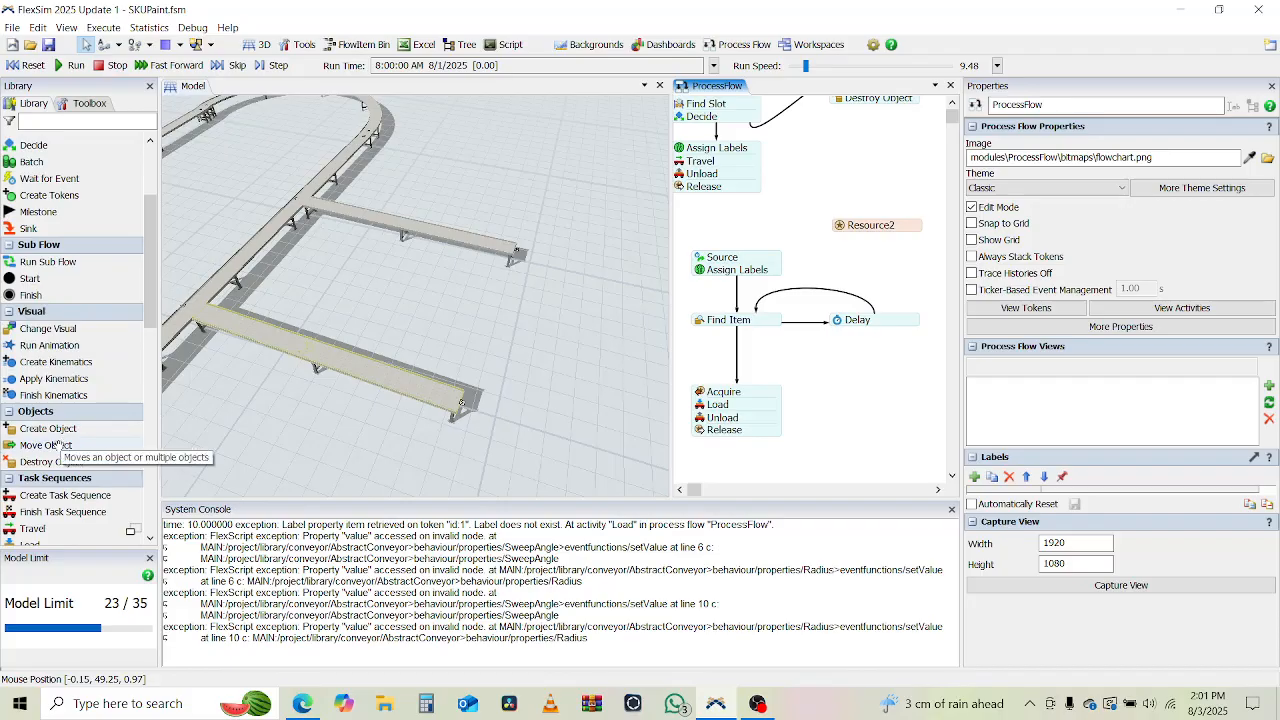
drag(46, 445, 535, 419)
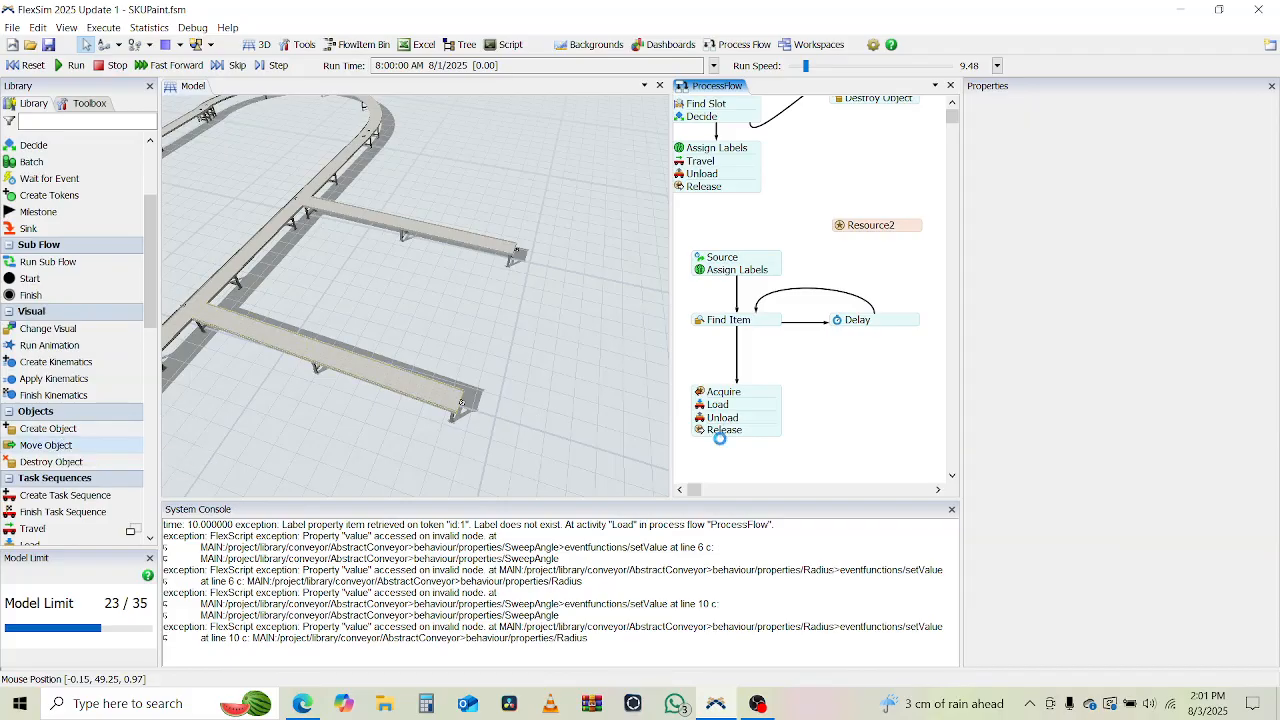
drag(771, 449, 768, 450)
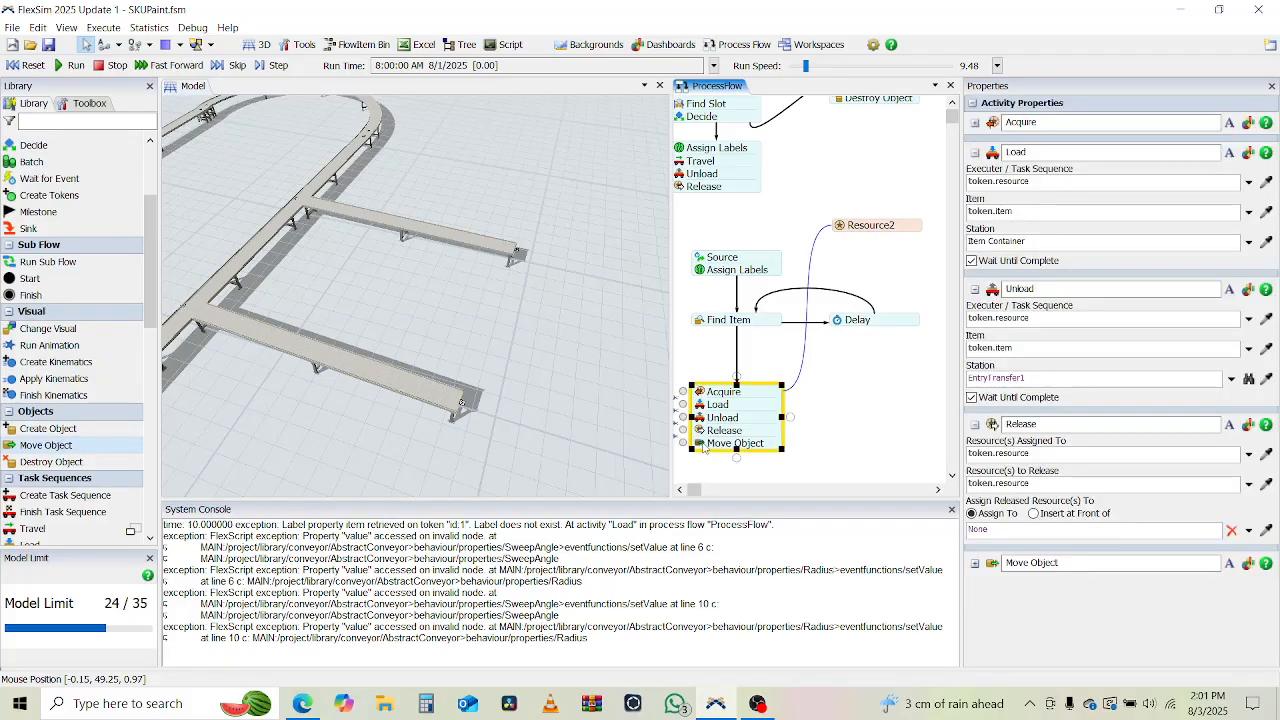
Set the Move Object destination to Conditional Object, with ExitTransfer1 when true and ExitTransfer2 when false.
double_click(704, 447)
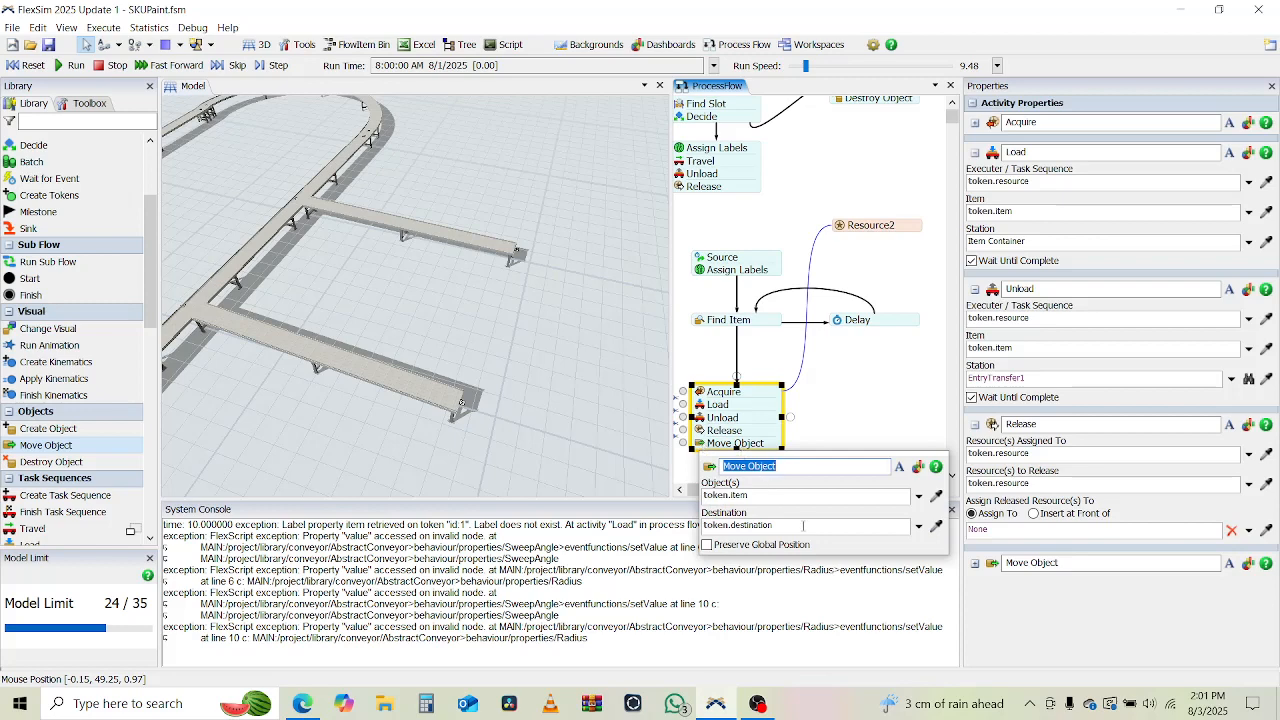
click(918, 525)
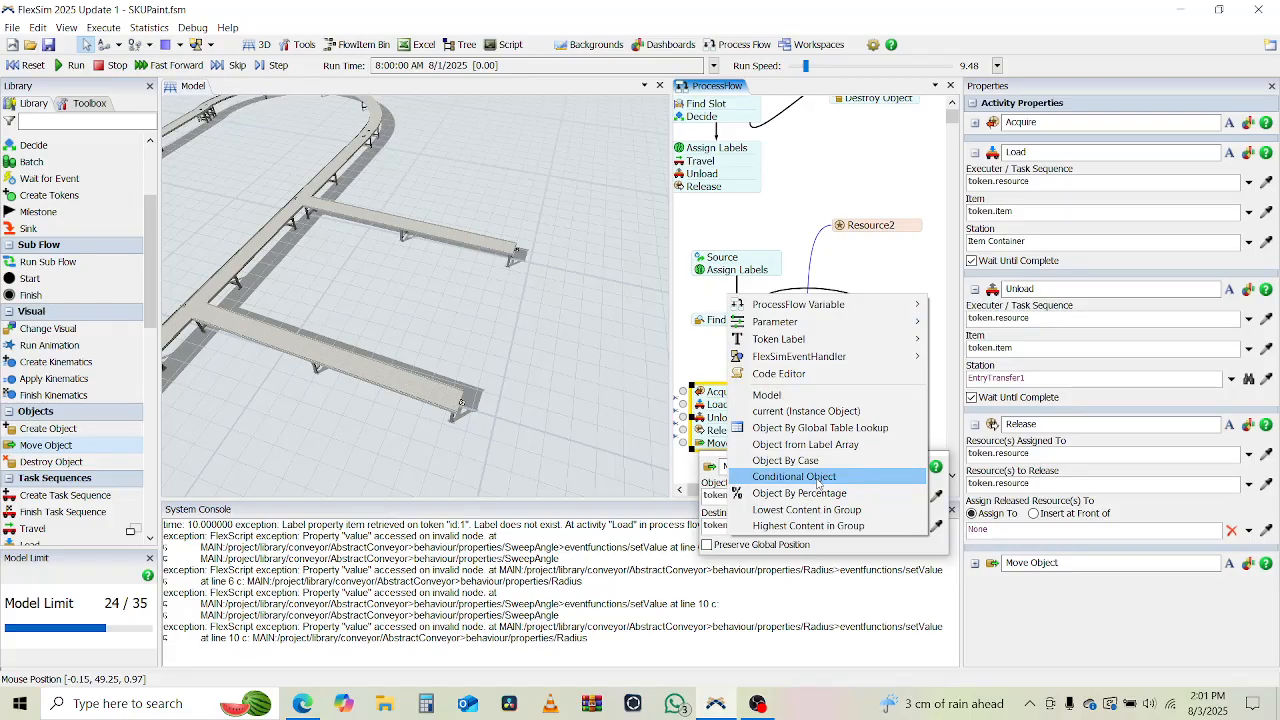
click(817, 478)
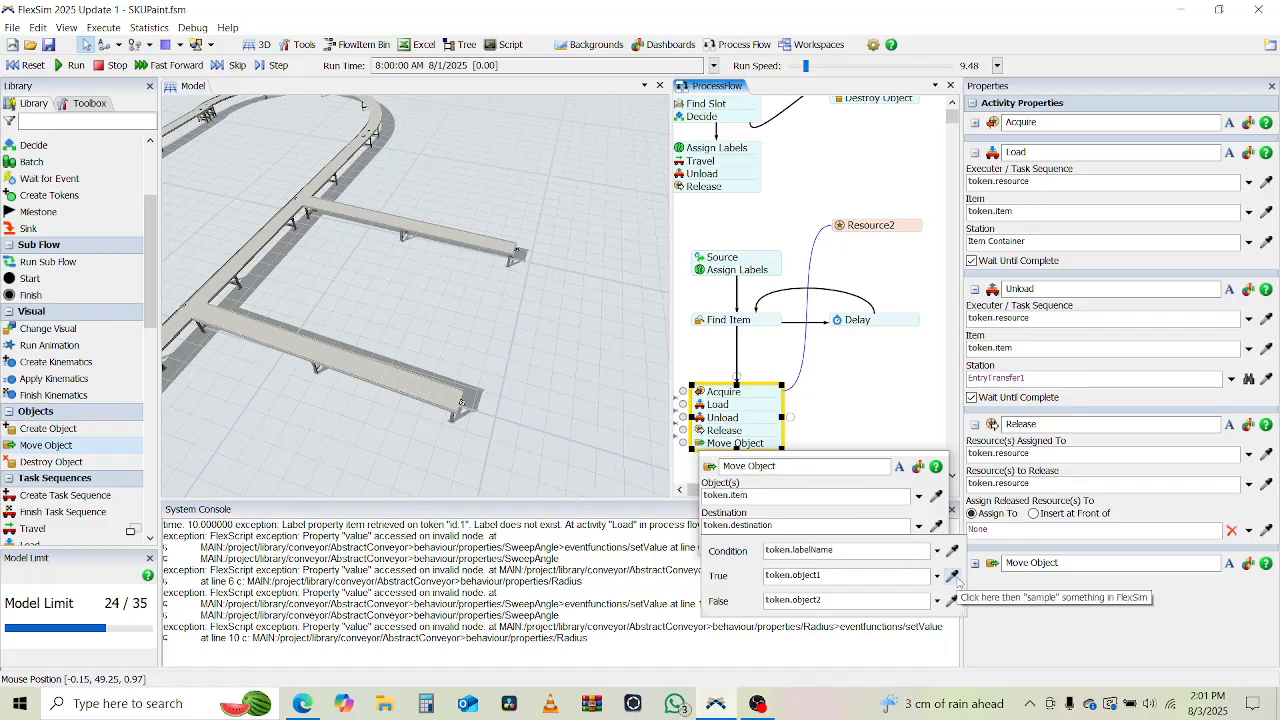
click(461, 403)
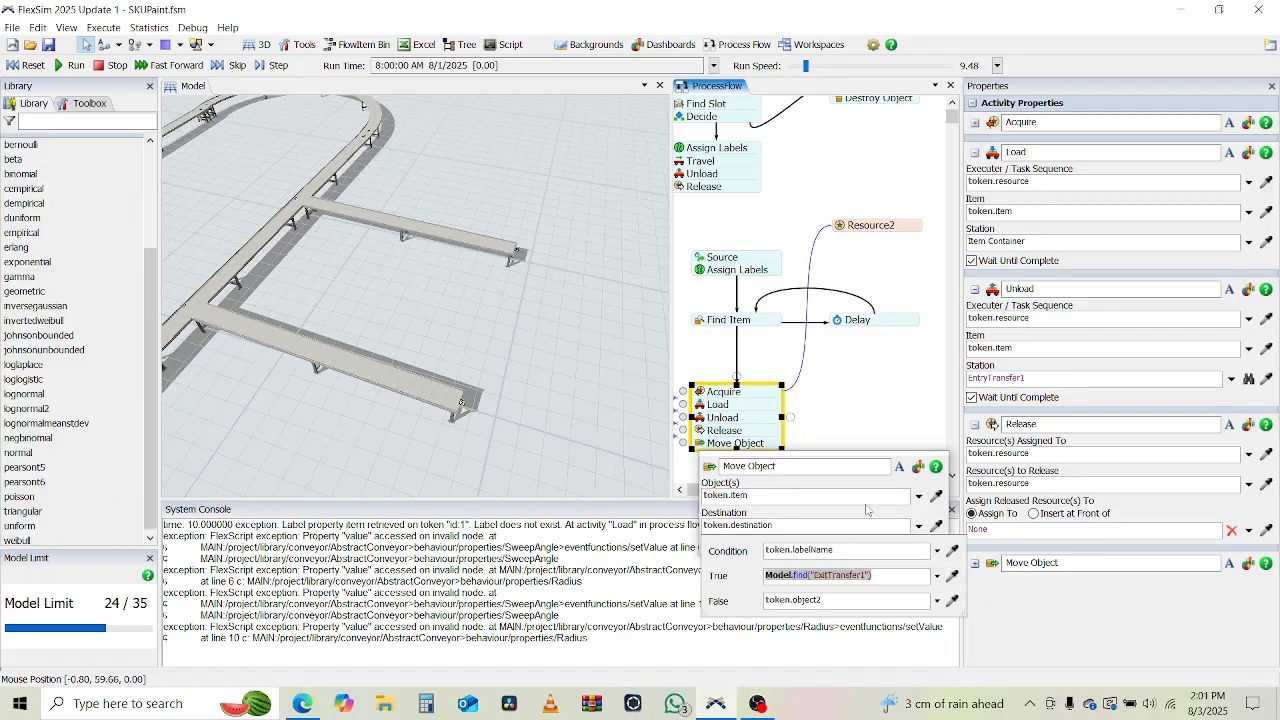
click(952, 600)
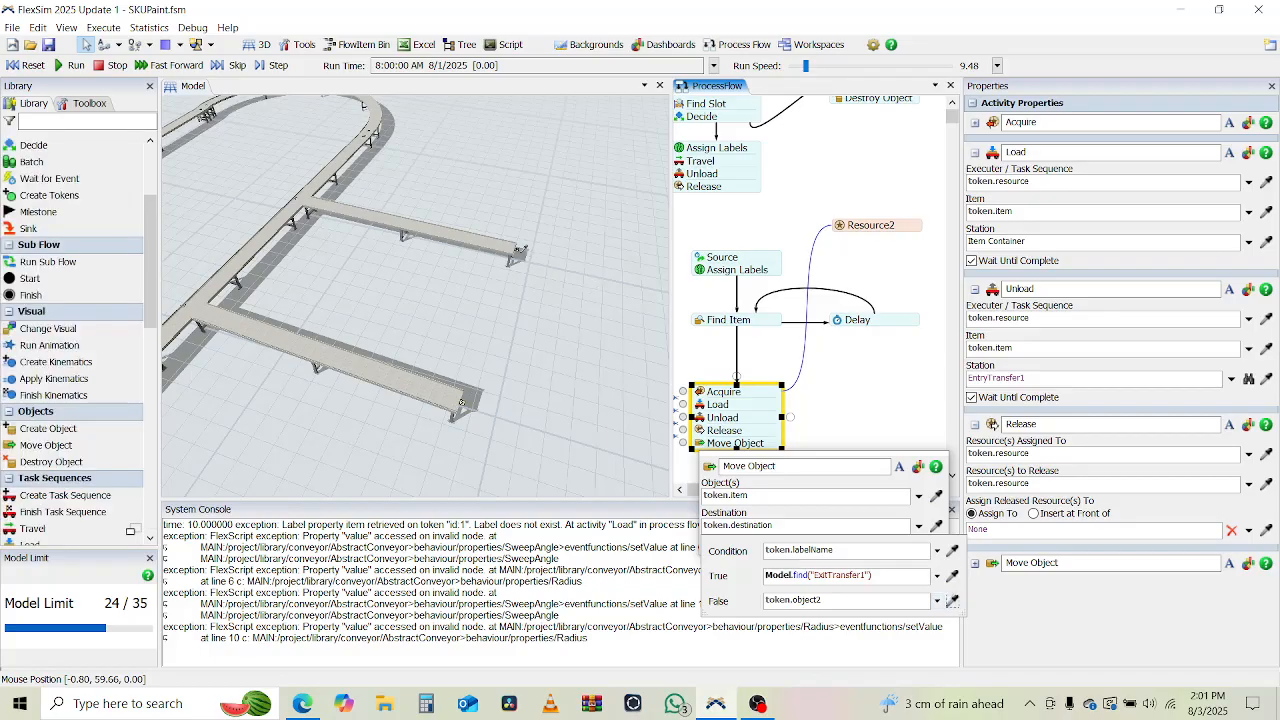
click(519, 250)
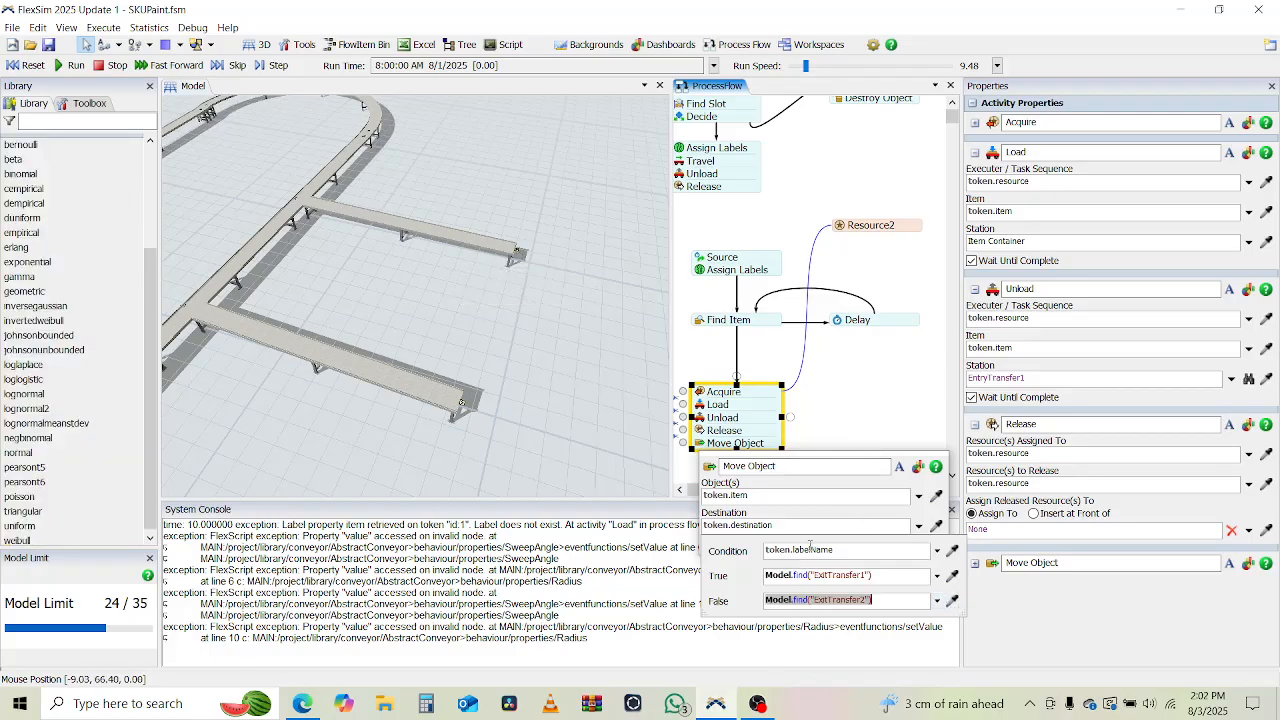
Set the destination condition to test whether item.productCategory equals 1.
double_click(810, 548)
text(it)
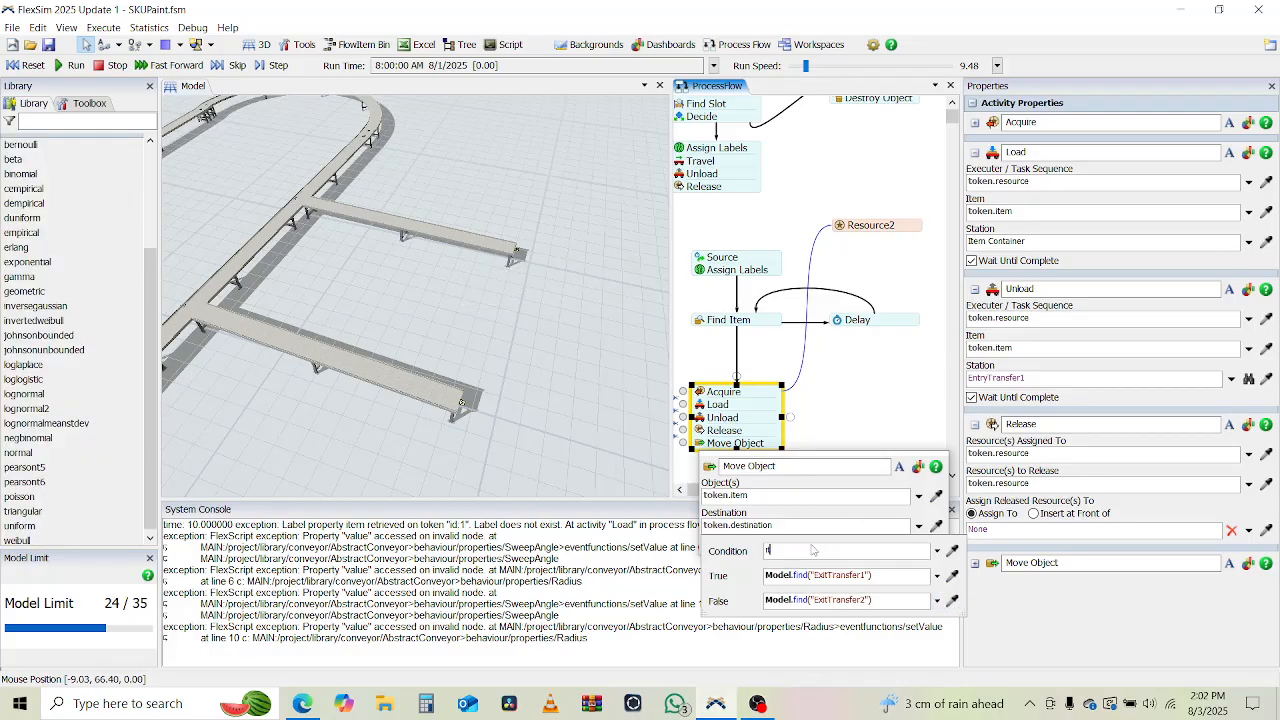
text(em.productCate)
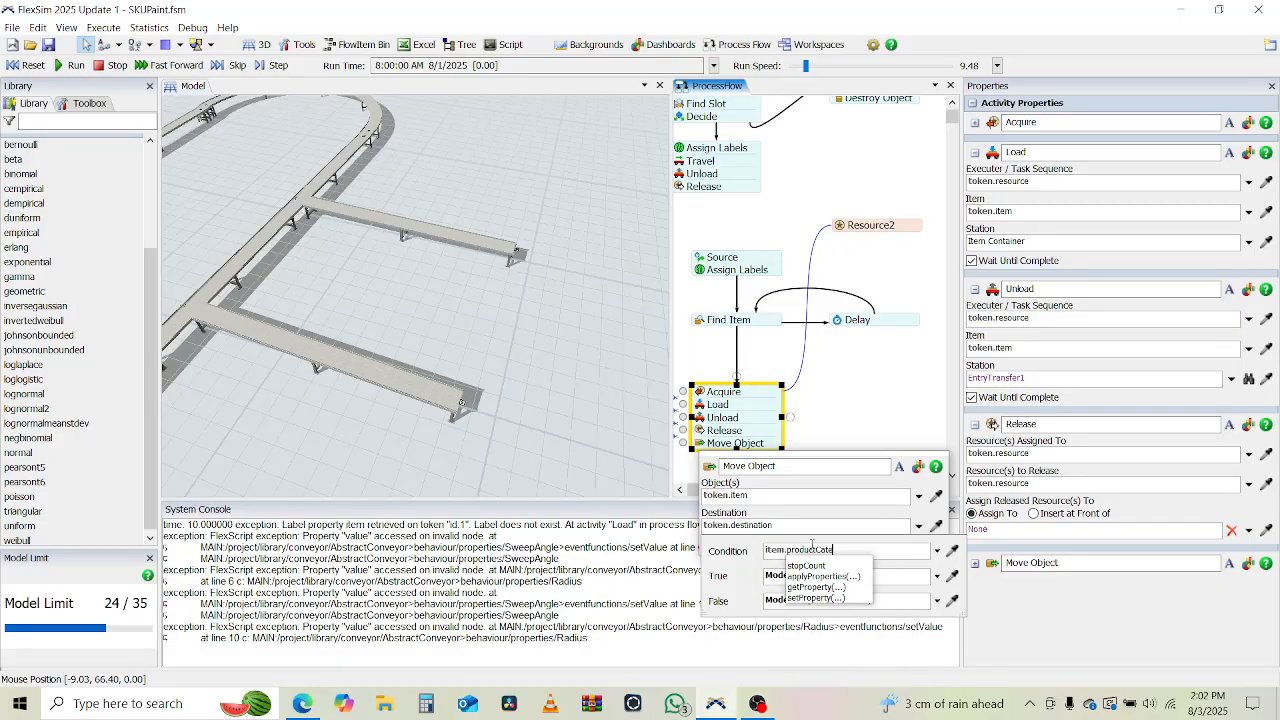
text(gory == 1)
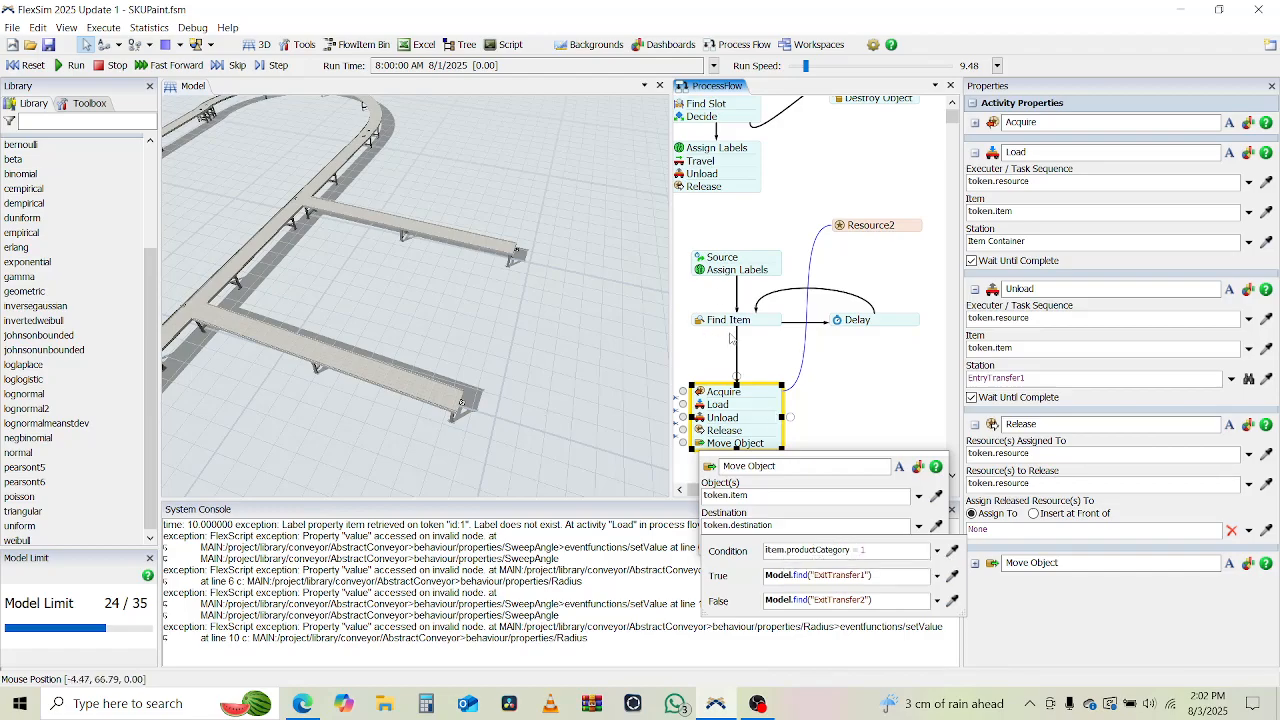
Check the label name assigned to created items in the Create Object activity.
click(707, 229)
drag(707, 229, 731, 345)
click(704, 187)
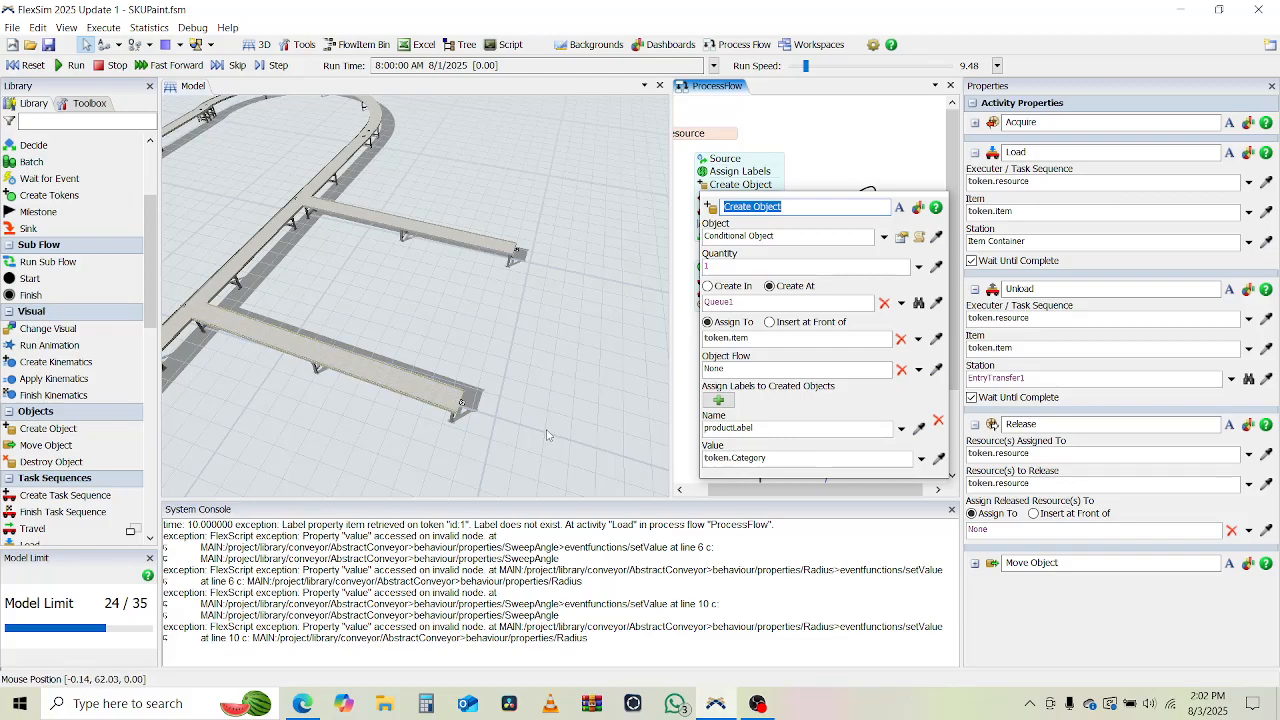
click(684, 410)
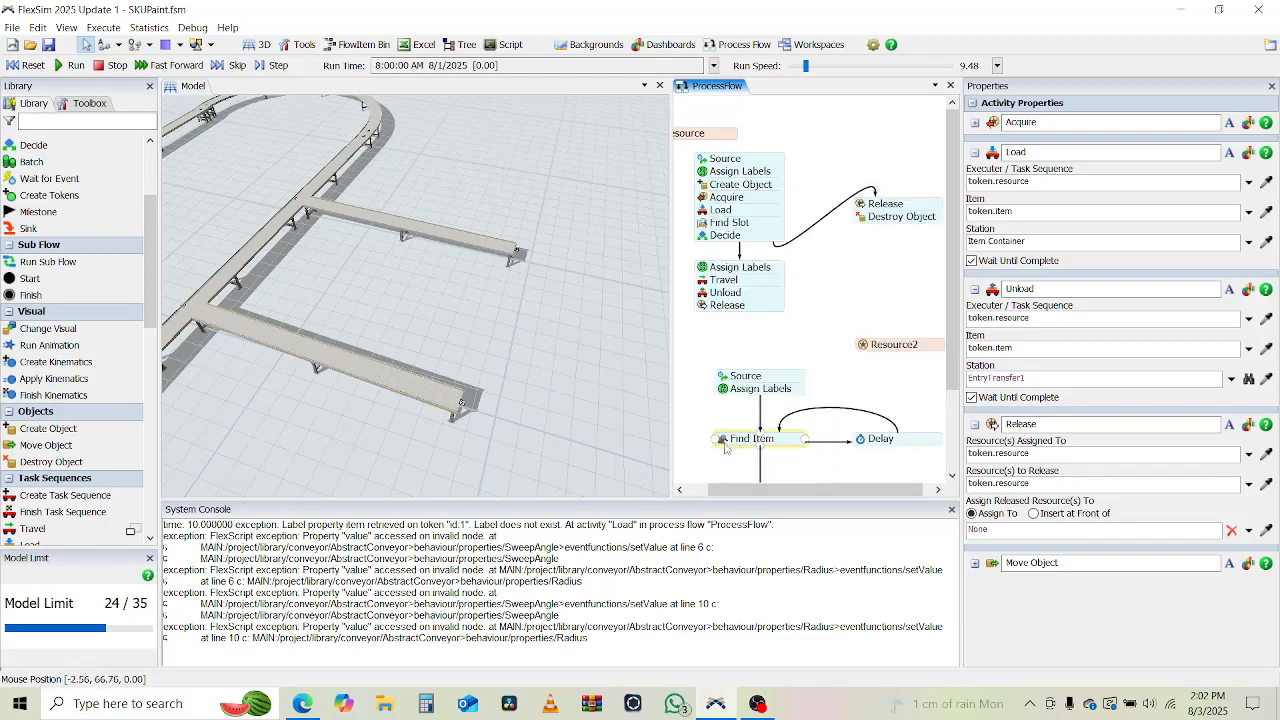
Replace productCategory with productLabel in the Move Object destination condition.
click(689, 452)
drag(692, 452, 693, 328)
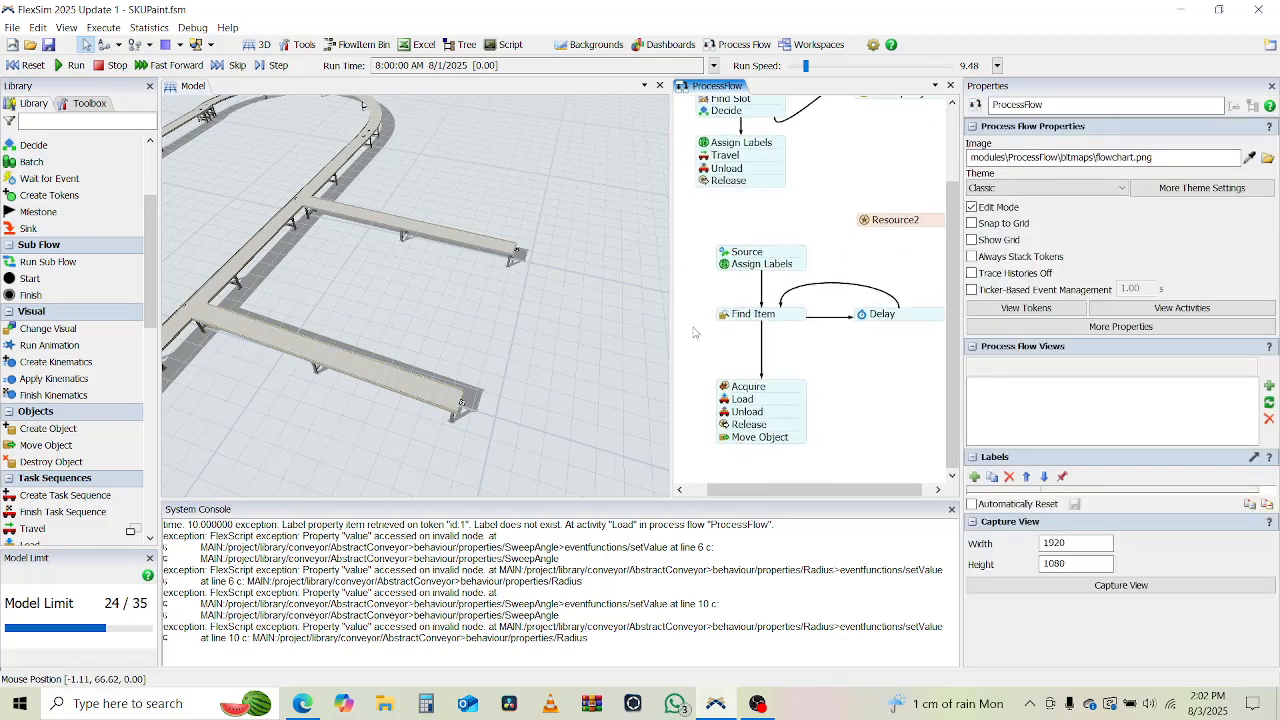
click(725, 437)
click(924, 519)
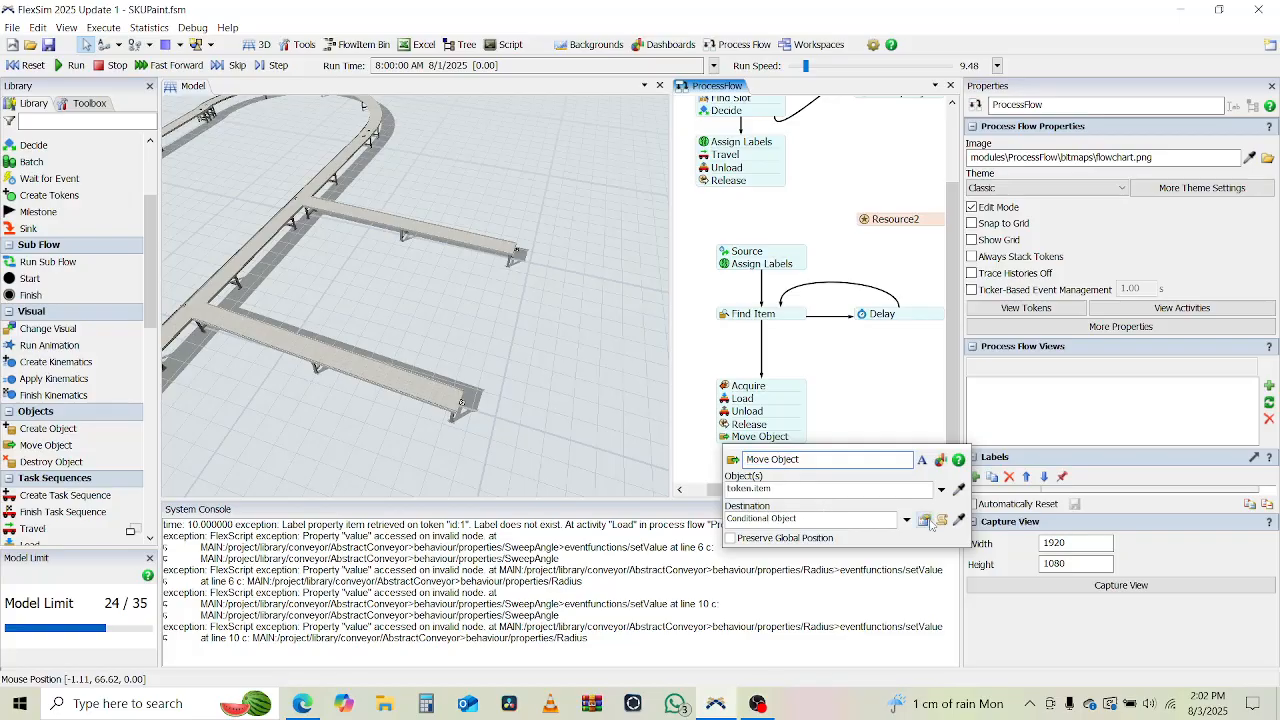
click(873, 543)
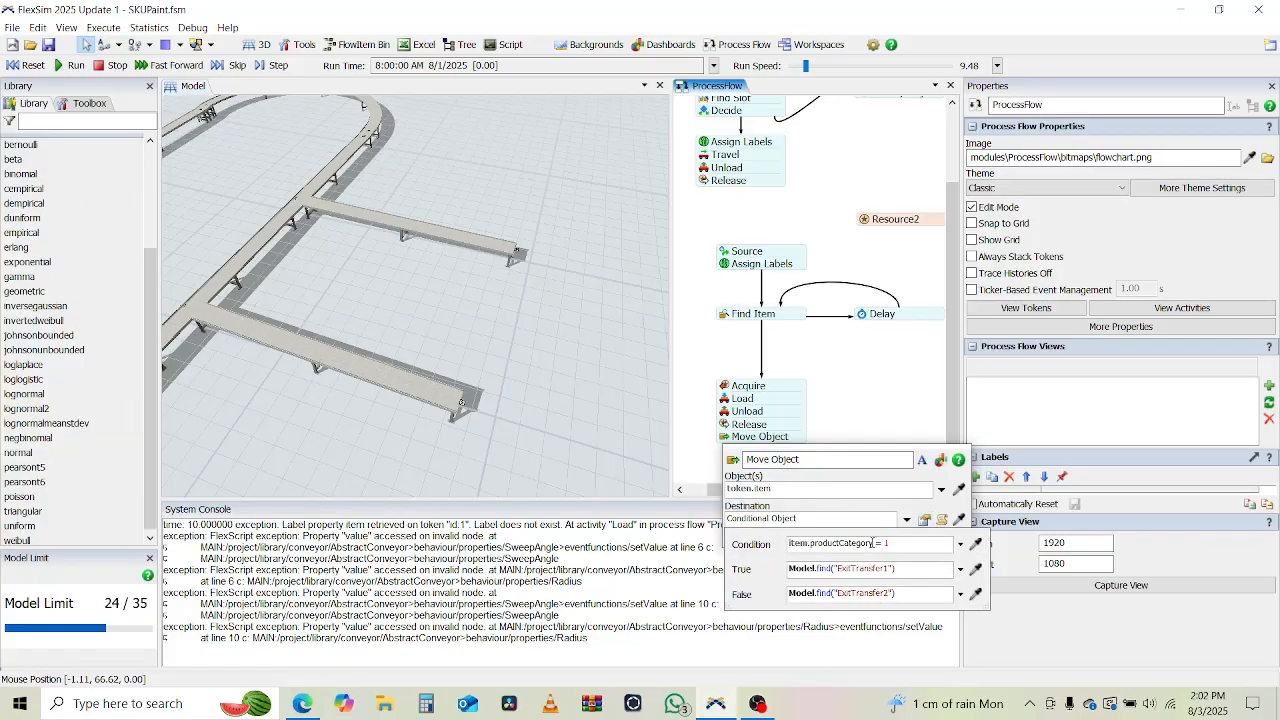
key(BackSpace)
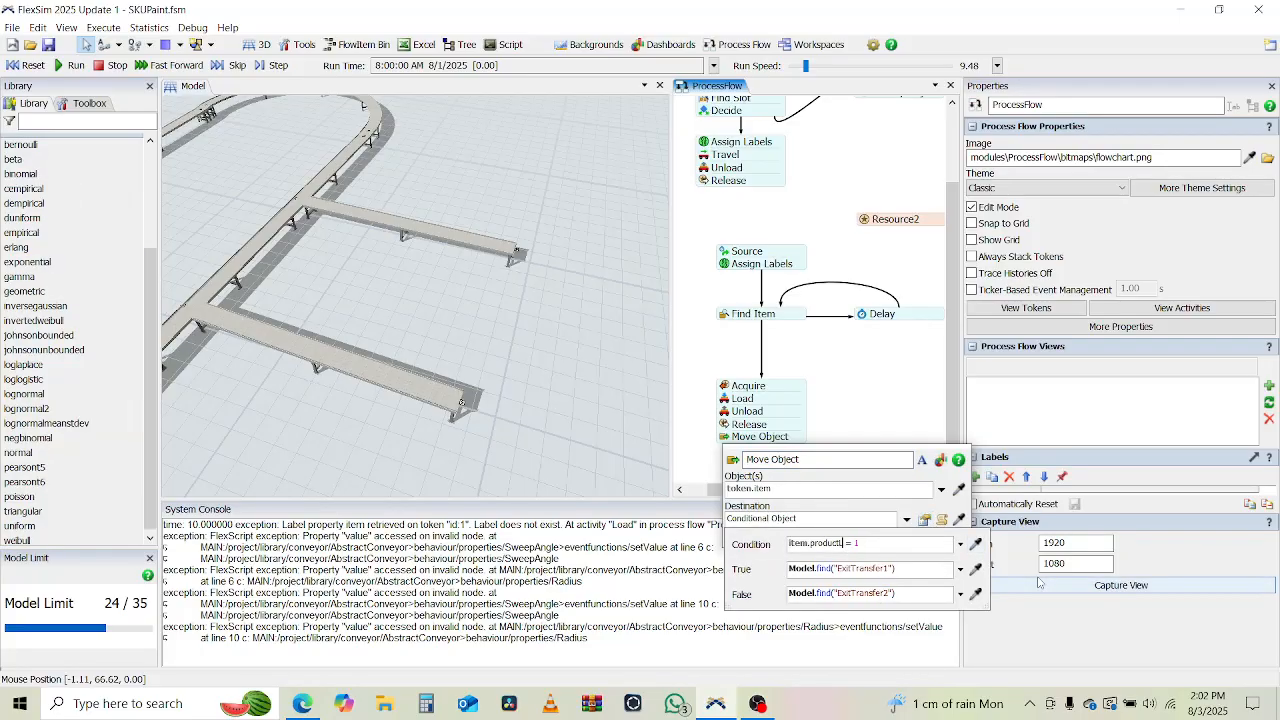
click(832, 401)
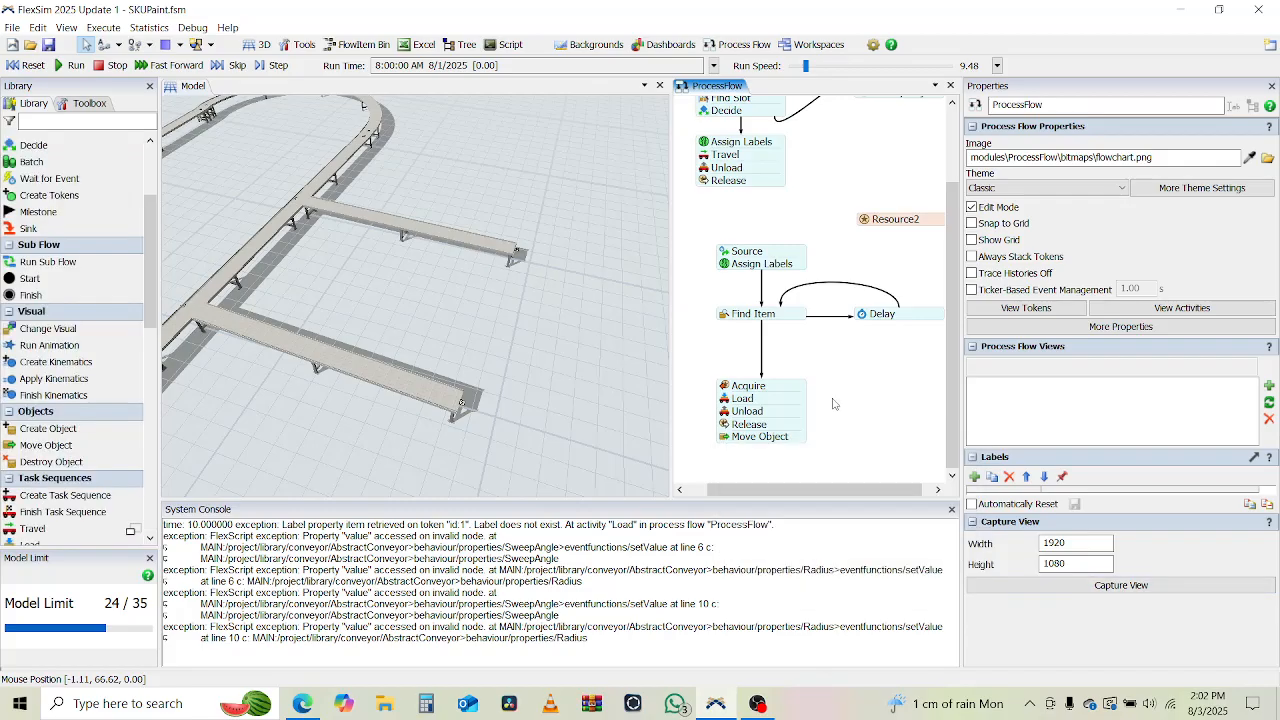
Run the simulation, raise the run speed to 54958 while watching the whole conveyor layout, and reset the model.
drag(338, 452, 547, 409)
click(70, 65)
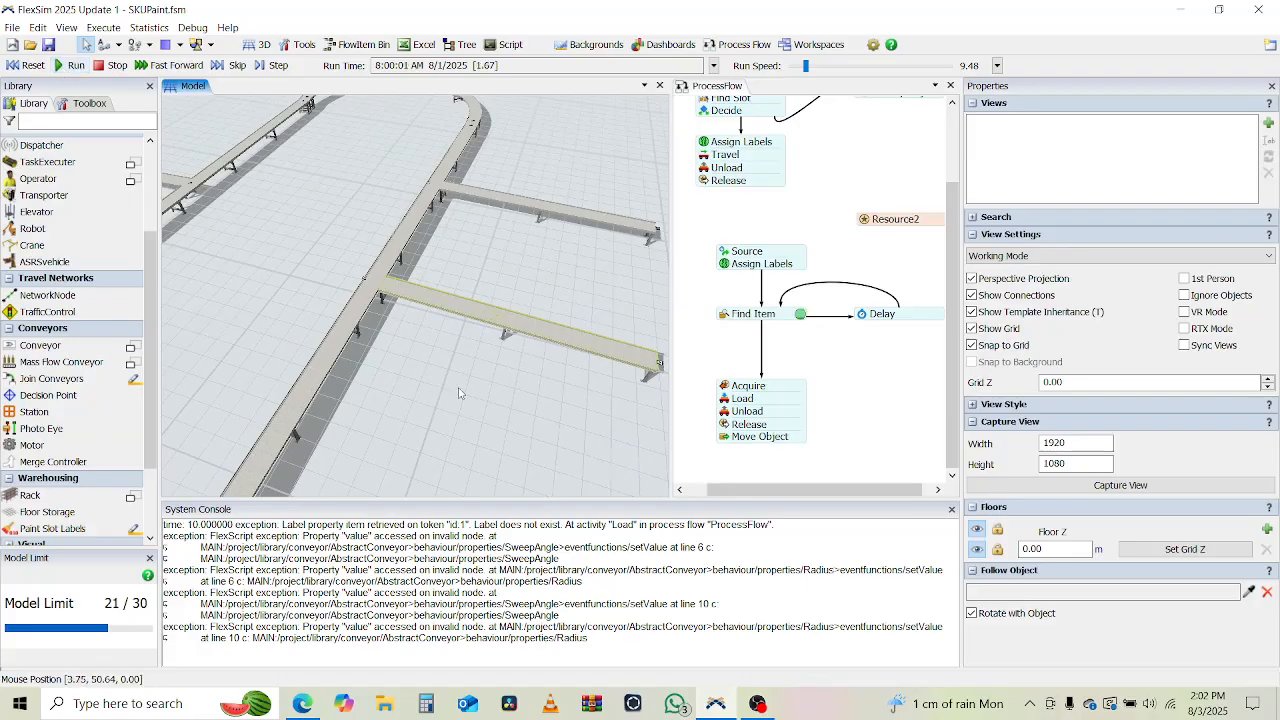
scroll(459, 393, down, 5)
scroll(459, 393, down, 2)
drag(459, 393, 514, 307)
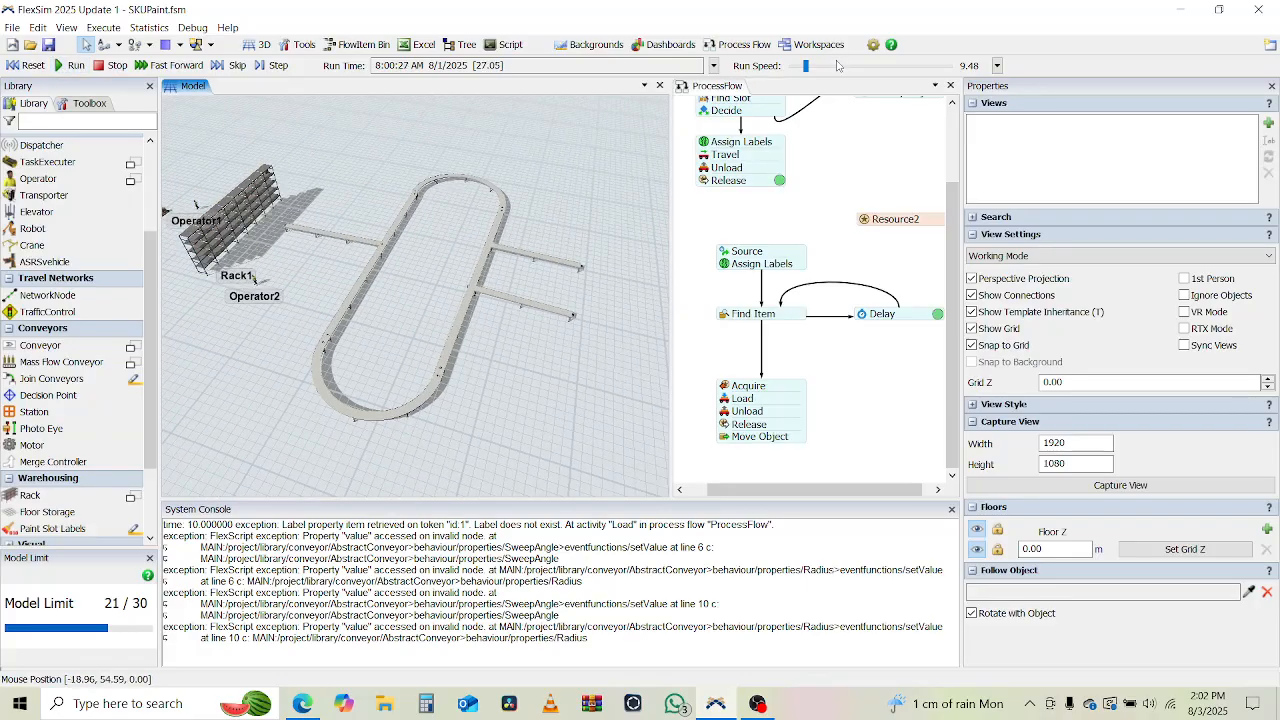
drag(806, 67, 869, 71)
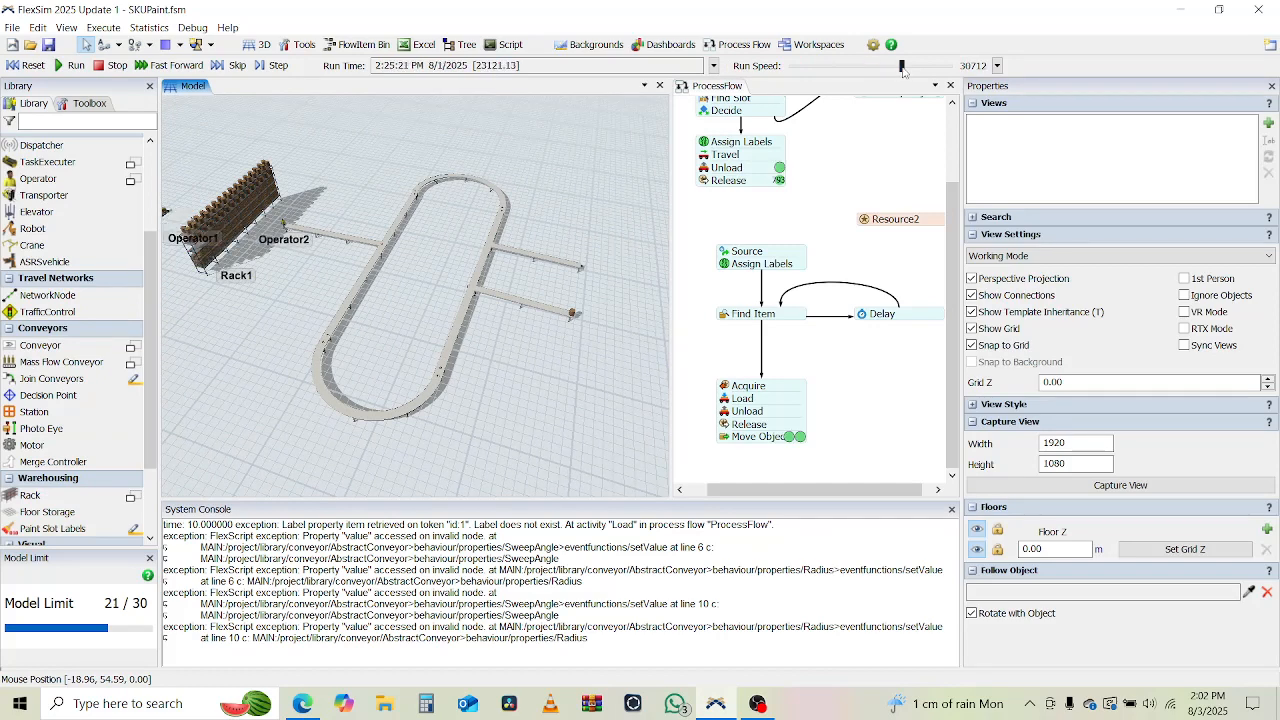
click(903, 66)
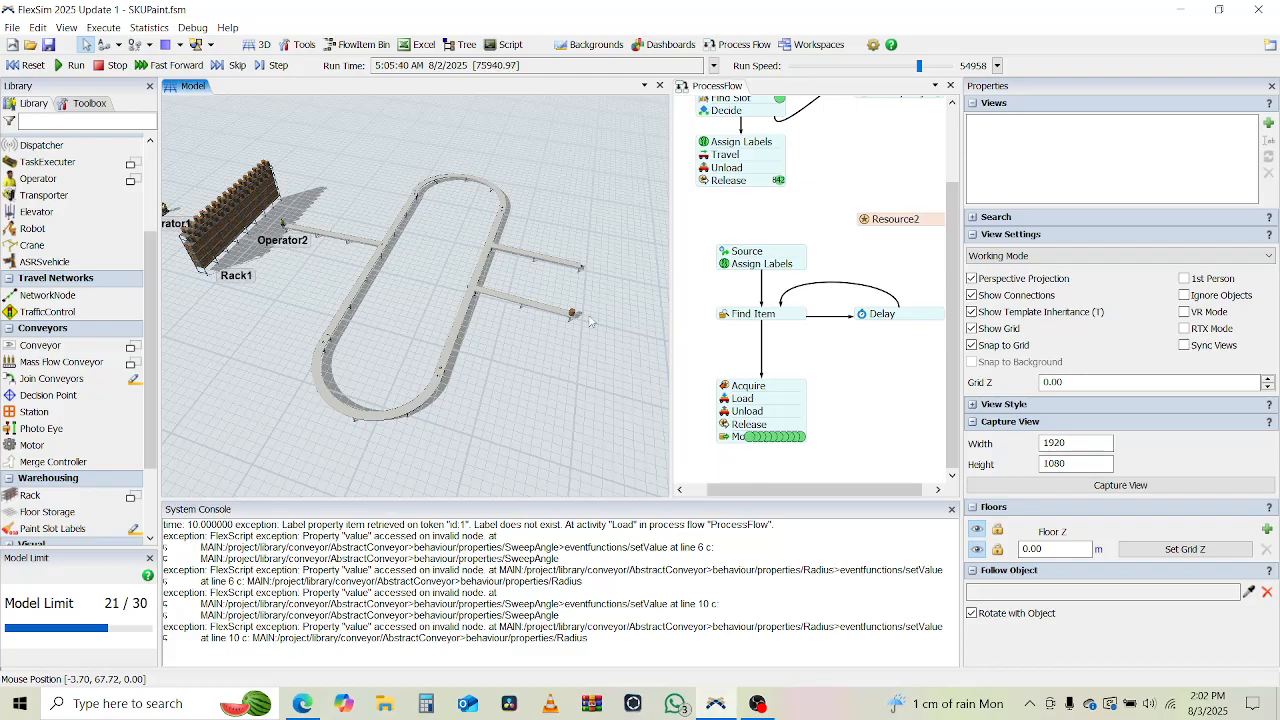
click(31, 67)
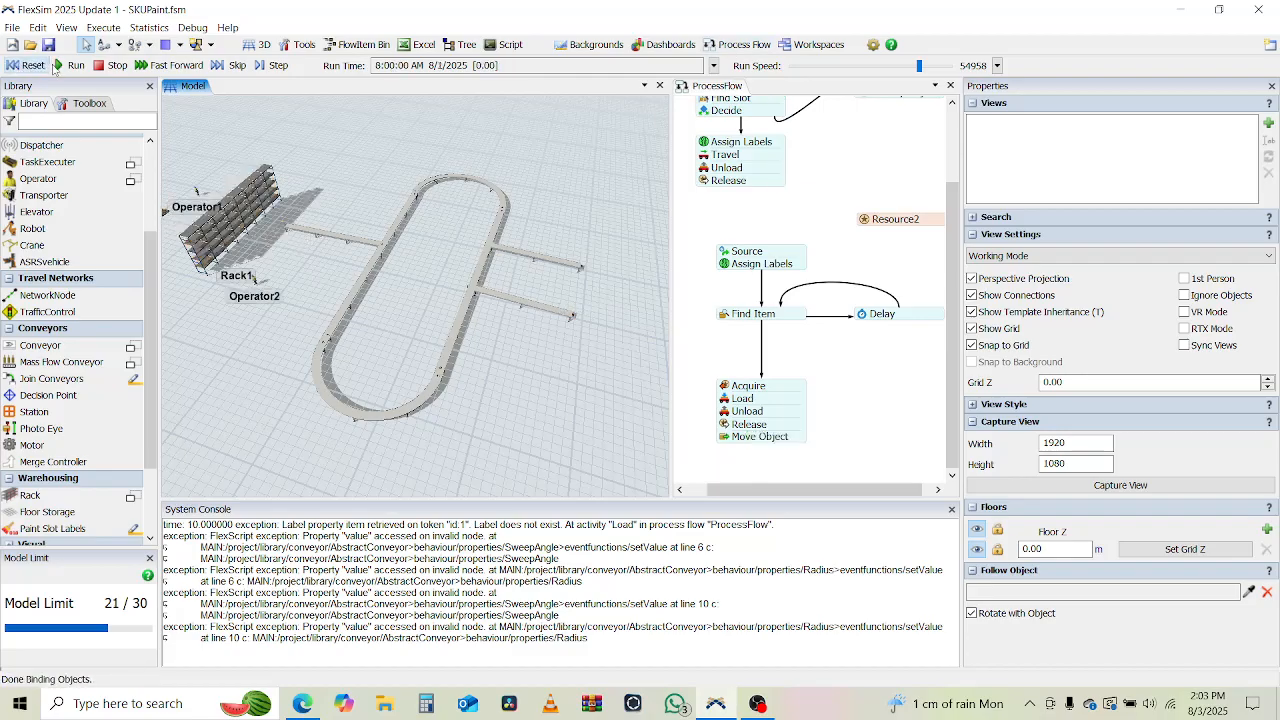
Rerun the simulation, slow the run speed to 4.25, inspect the items at the outgoing branch ends, and reset the model.
click(70, 65)
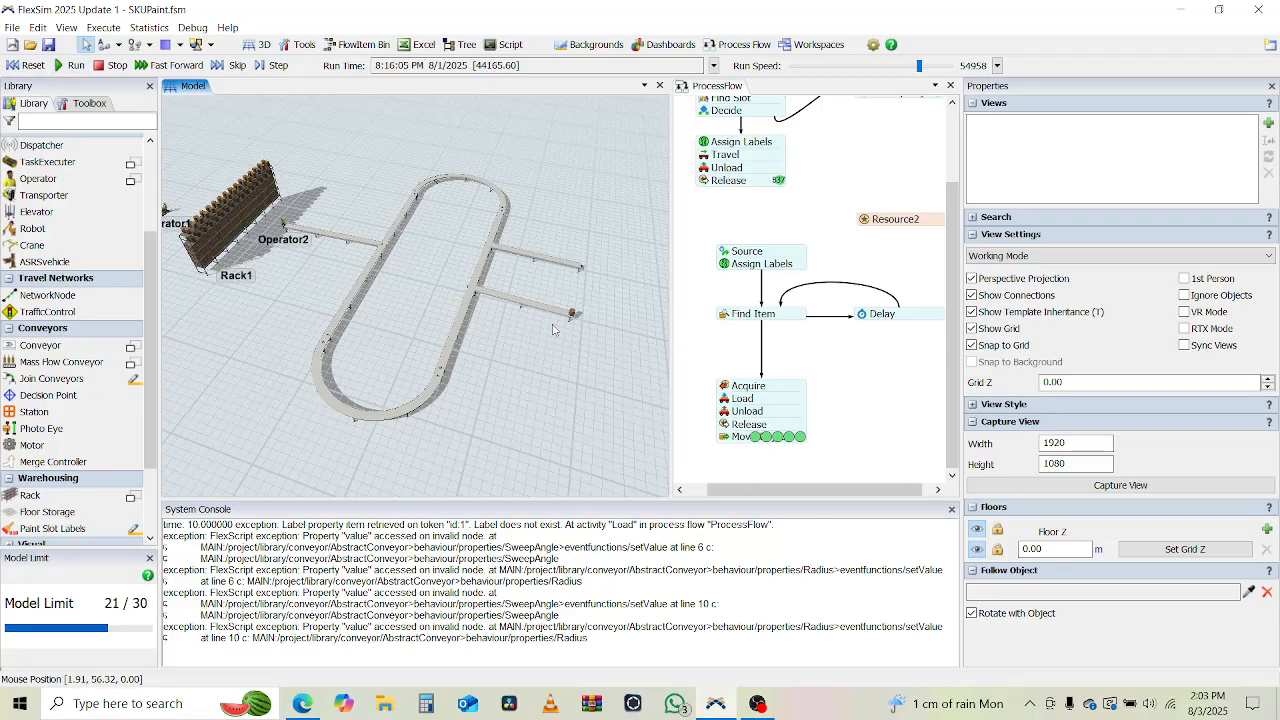
click(800, 66)
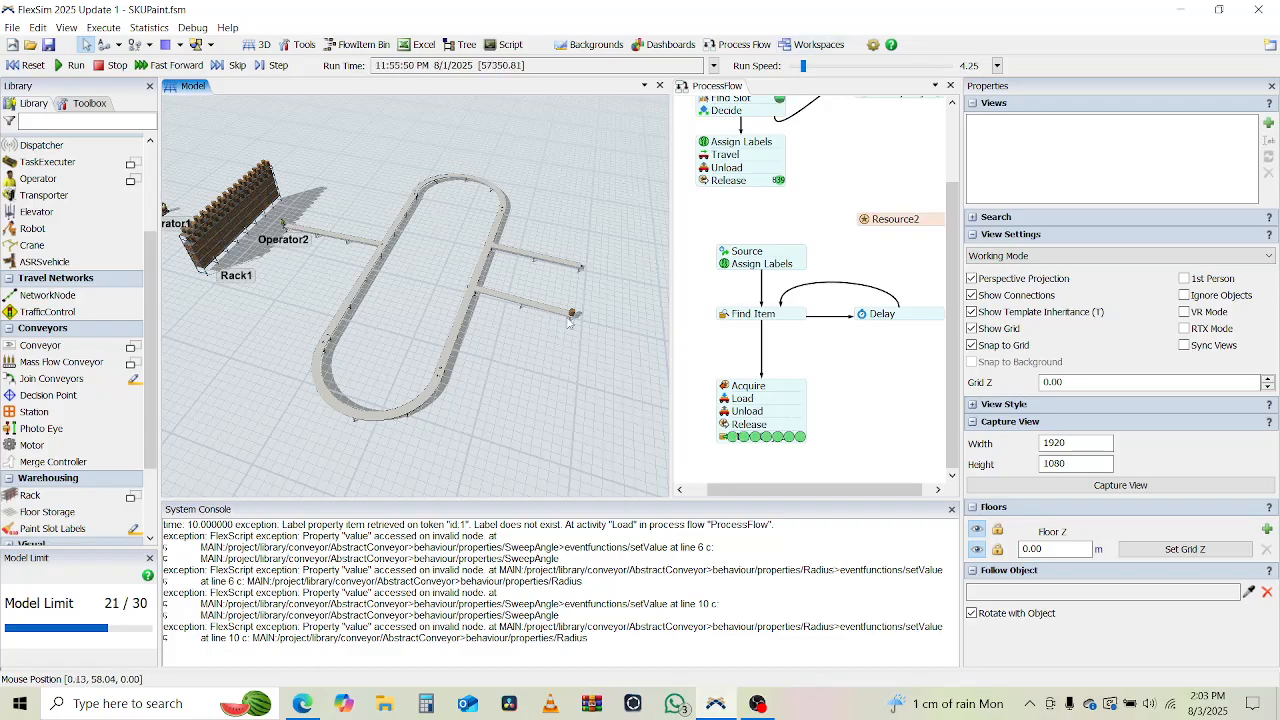
scroll(570, 320, up, 5)
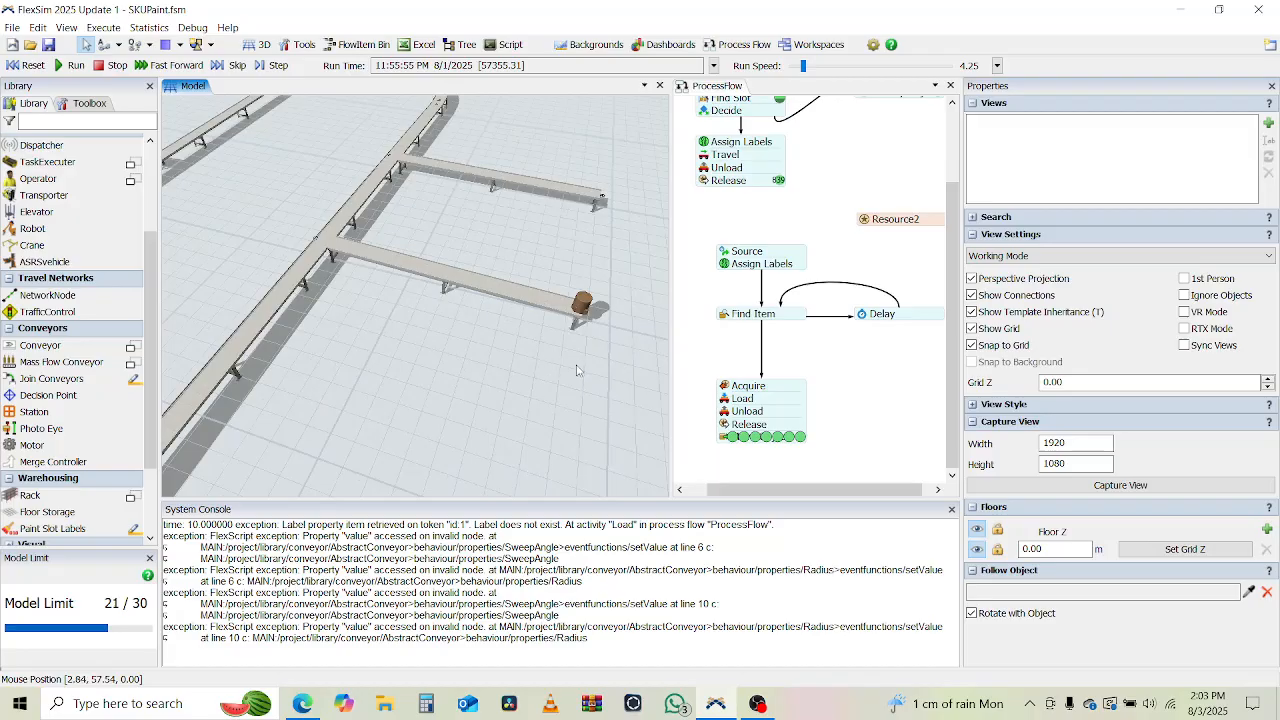
scroll(560, 376, up, 3)
scroll(455, 390, down, 3)
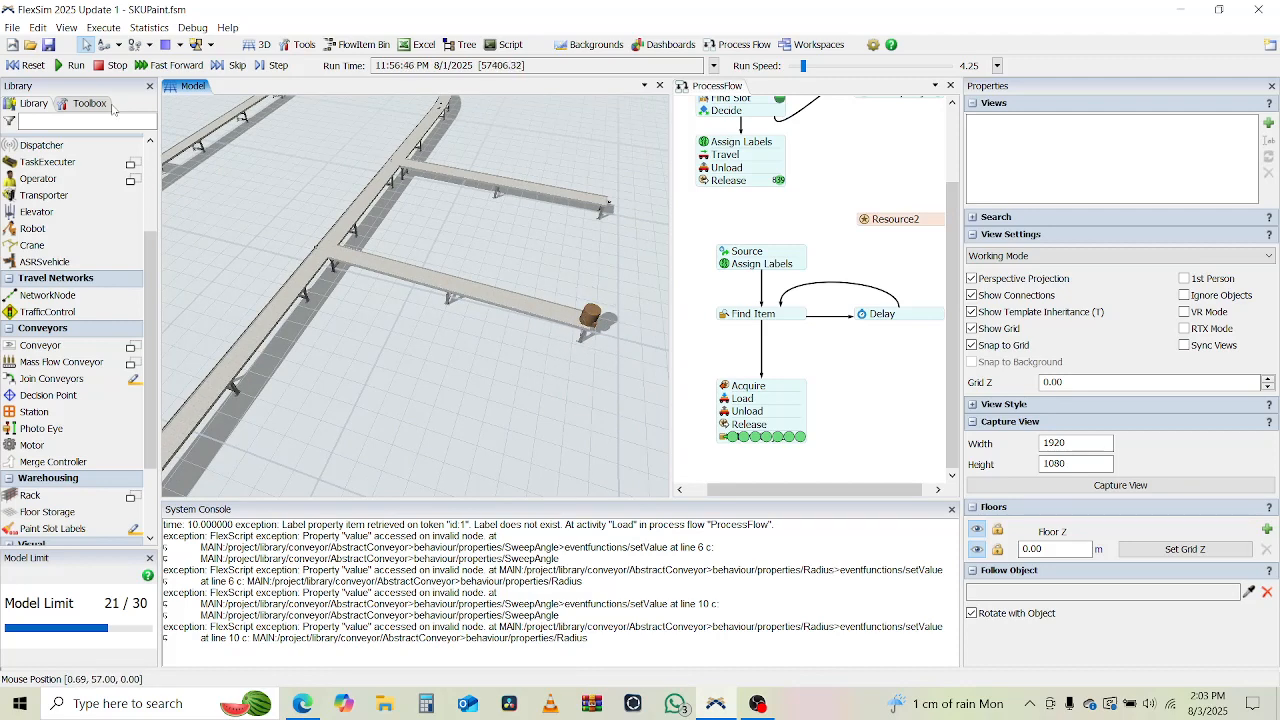
click(22, 65)
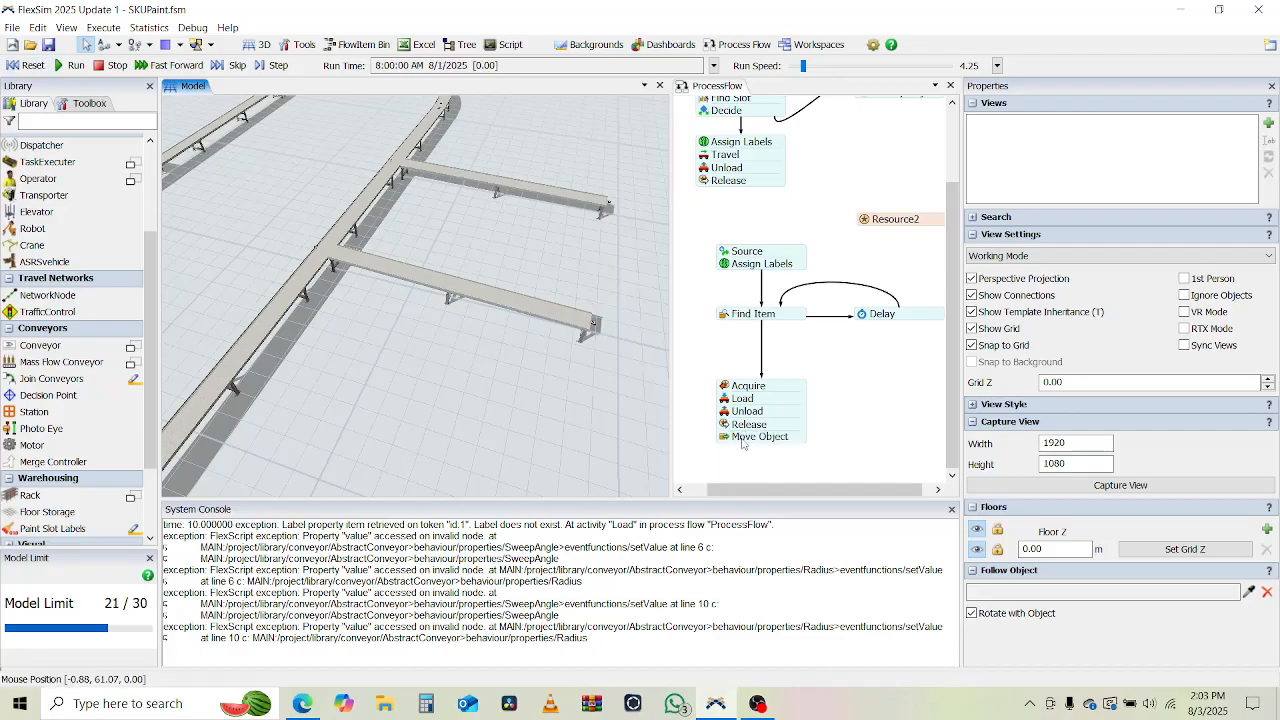
Detach the Move Object activity from the block below Release.
click(762, 442)
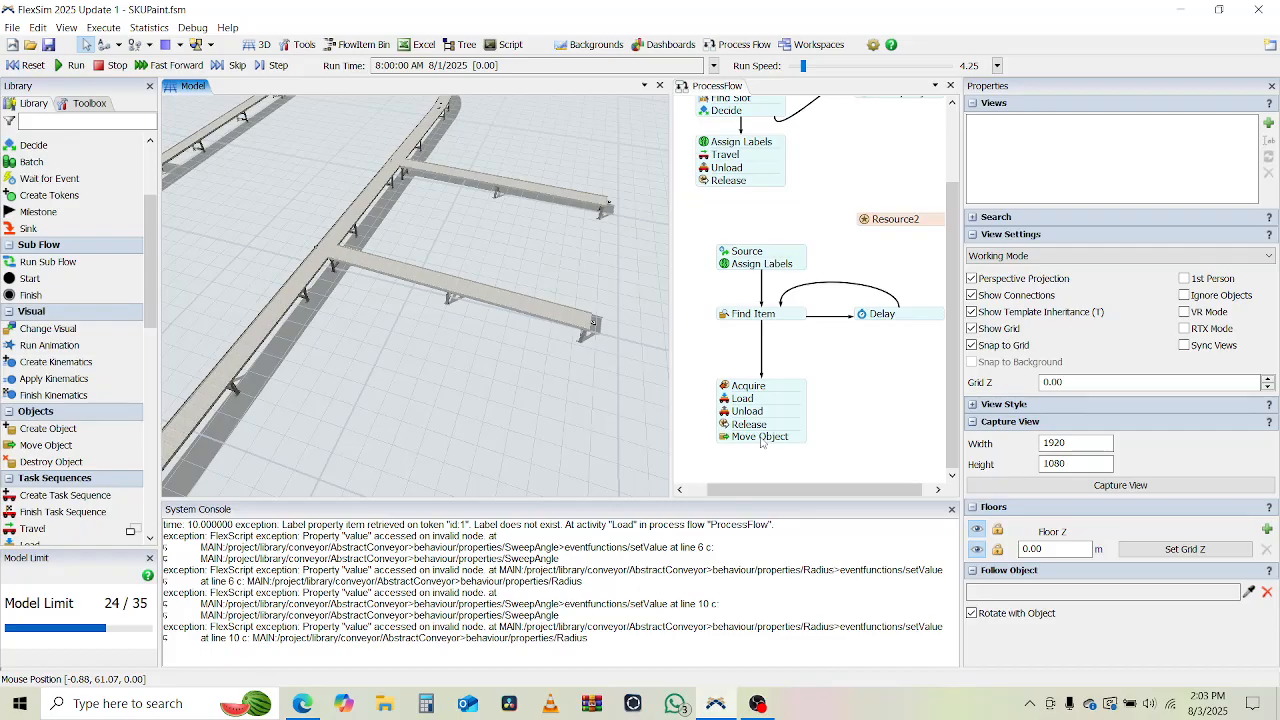
click(762, 442)
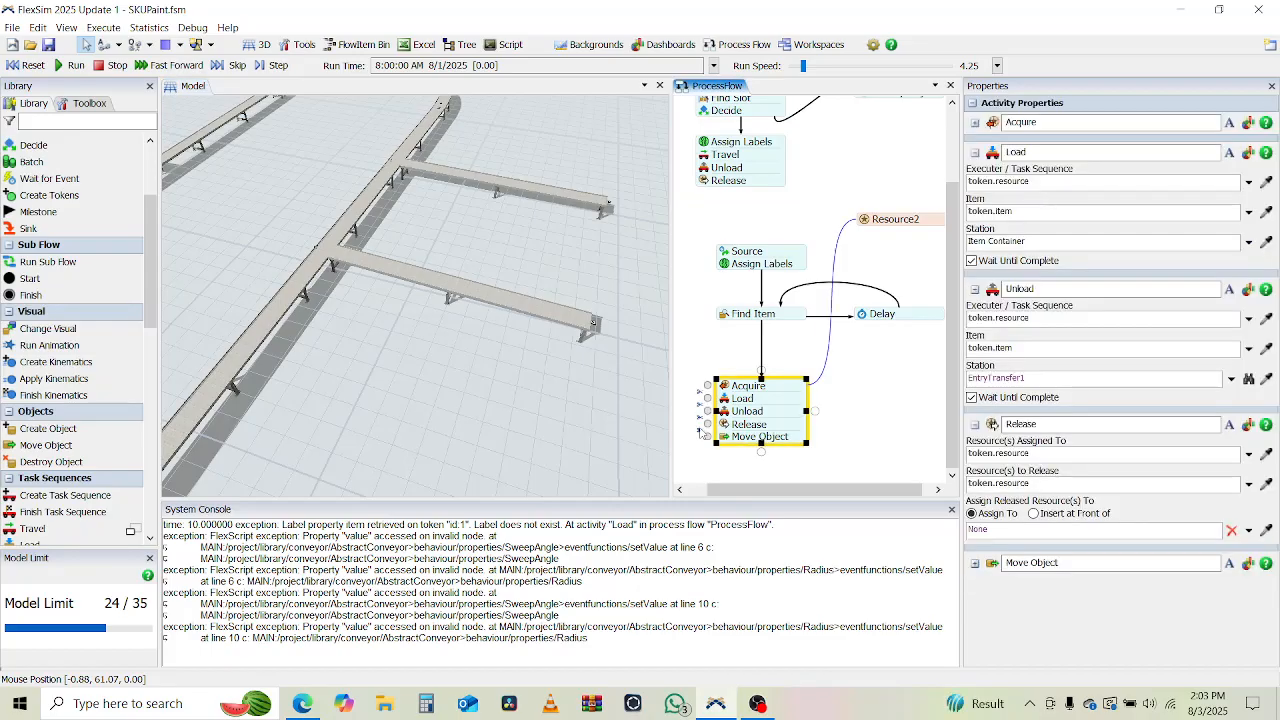
drag(762, 437, 762, 444)
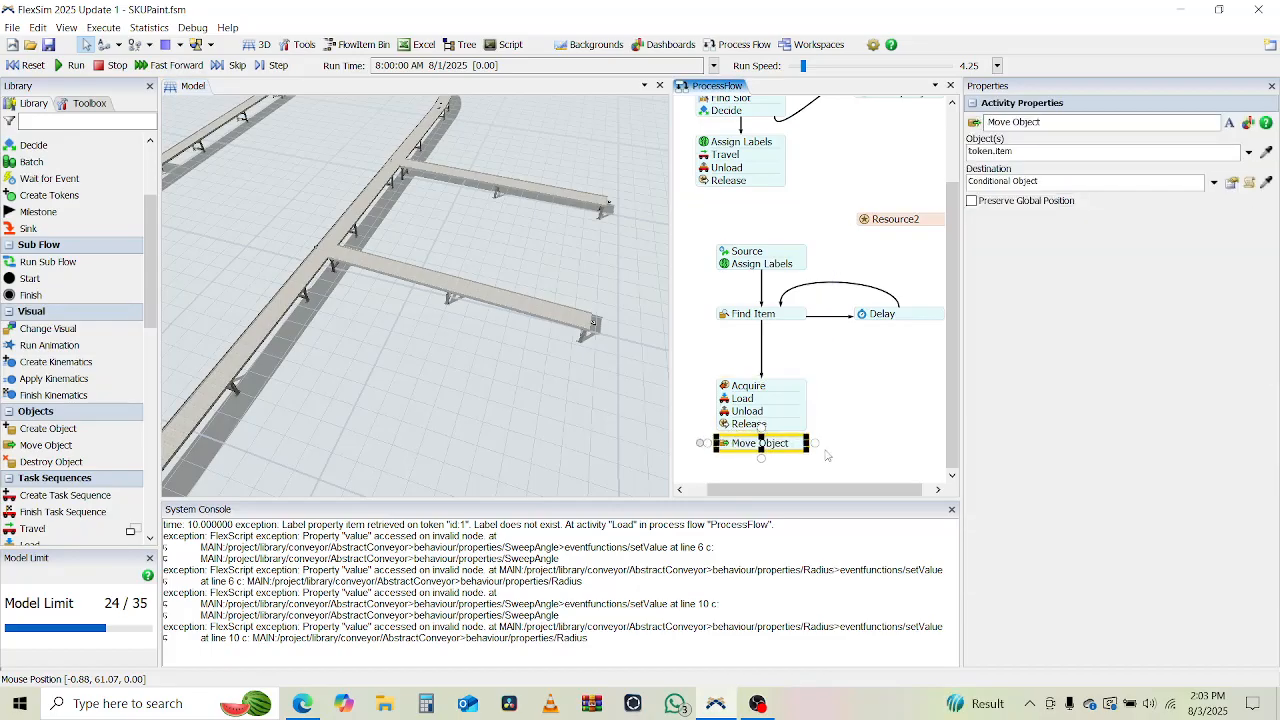
Delete the detached Move Object activity from the process flow.
key(Delete)
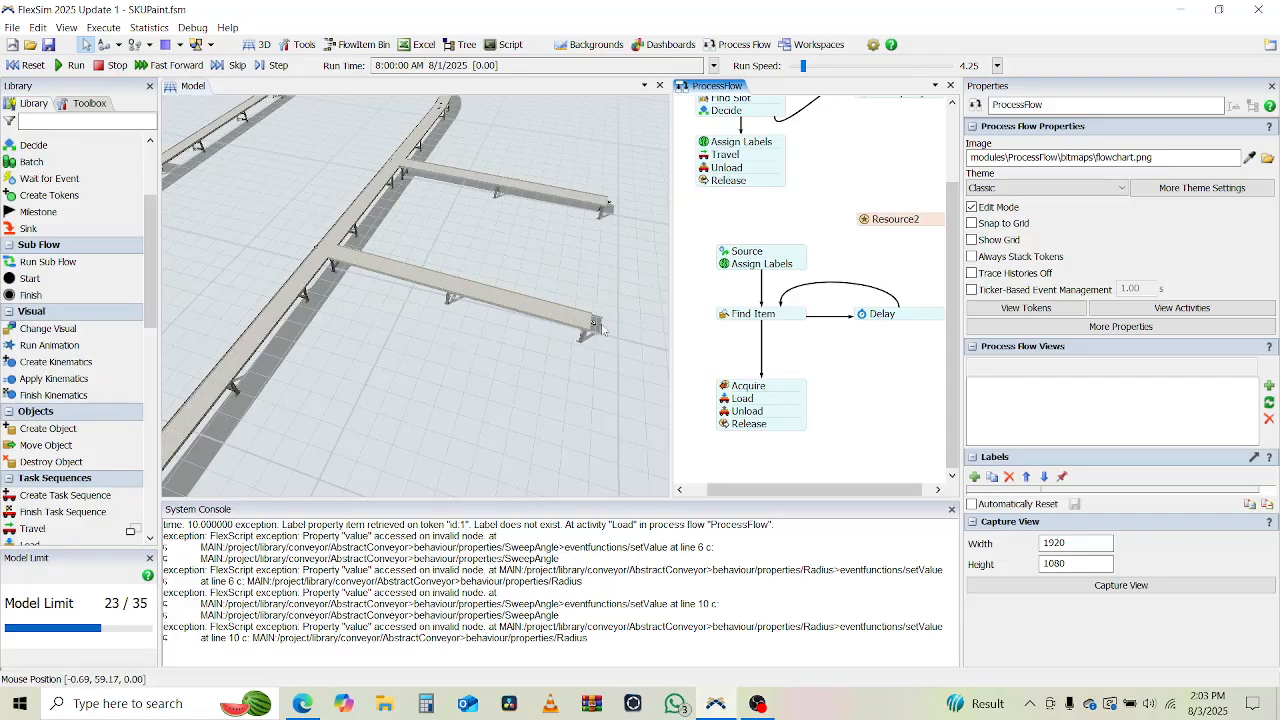
Place a decision point on the long straight conveyor beside the nearest outgoing branch, about 12.2 m along the conveyor.
drag(472, 388, 525, 430)
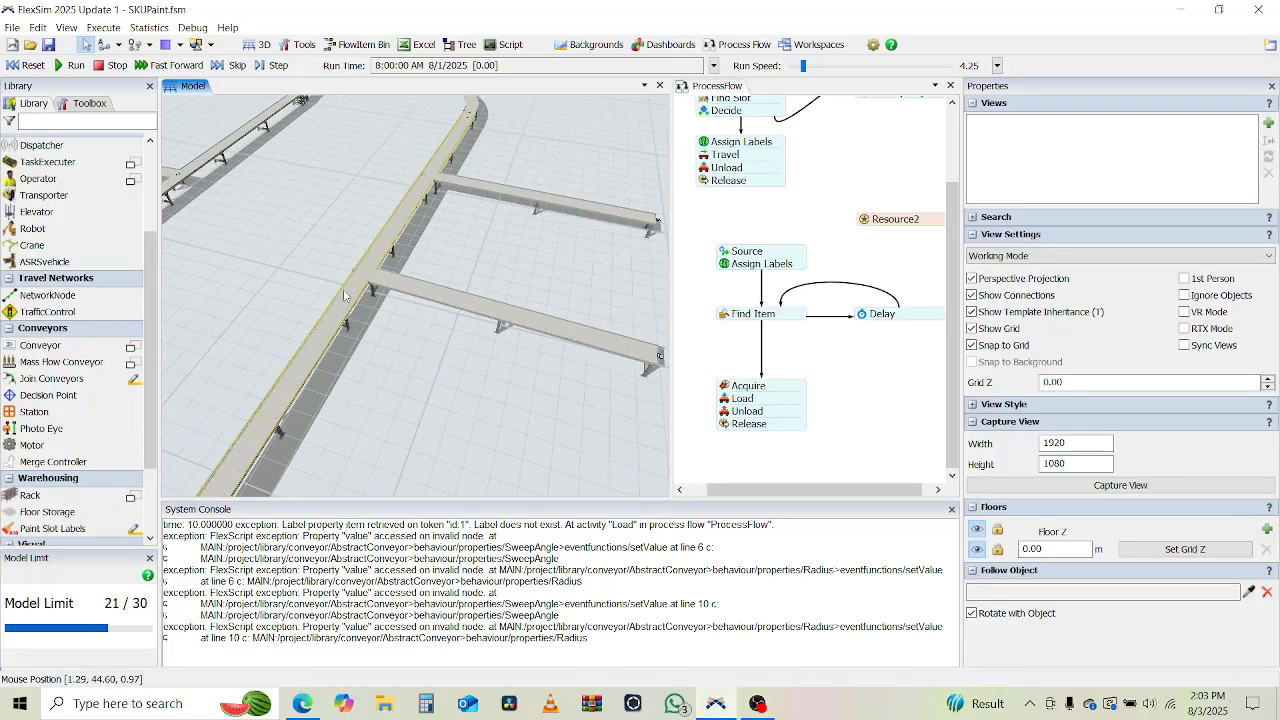
drag(352, 317, 343, 447)
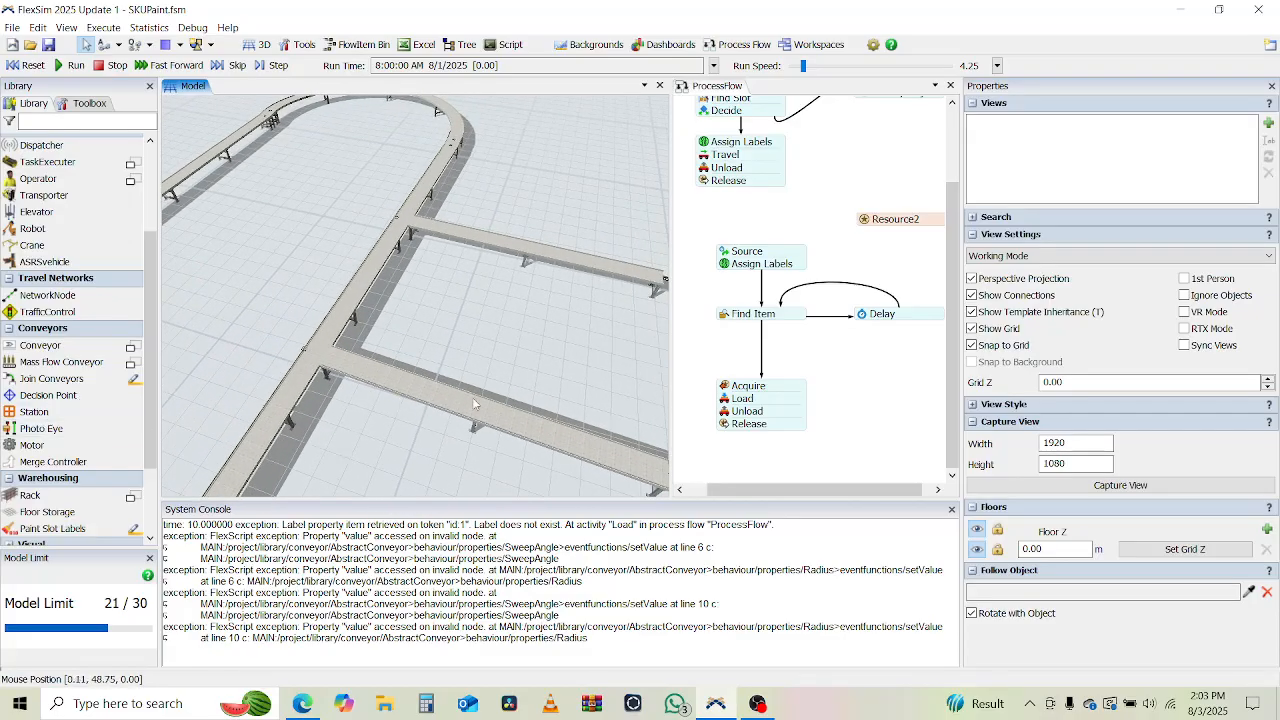
drag(492, 467, 422, 415)
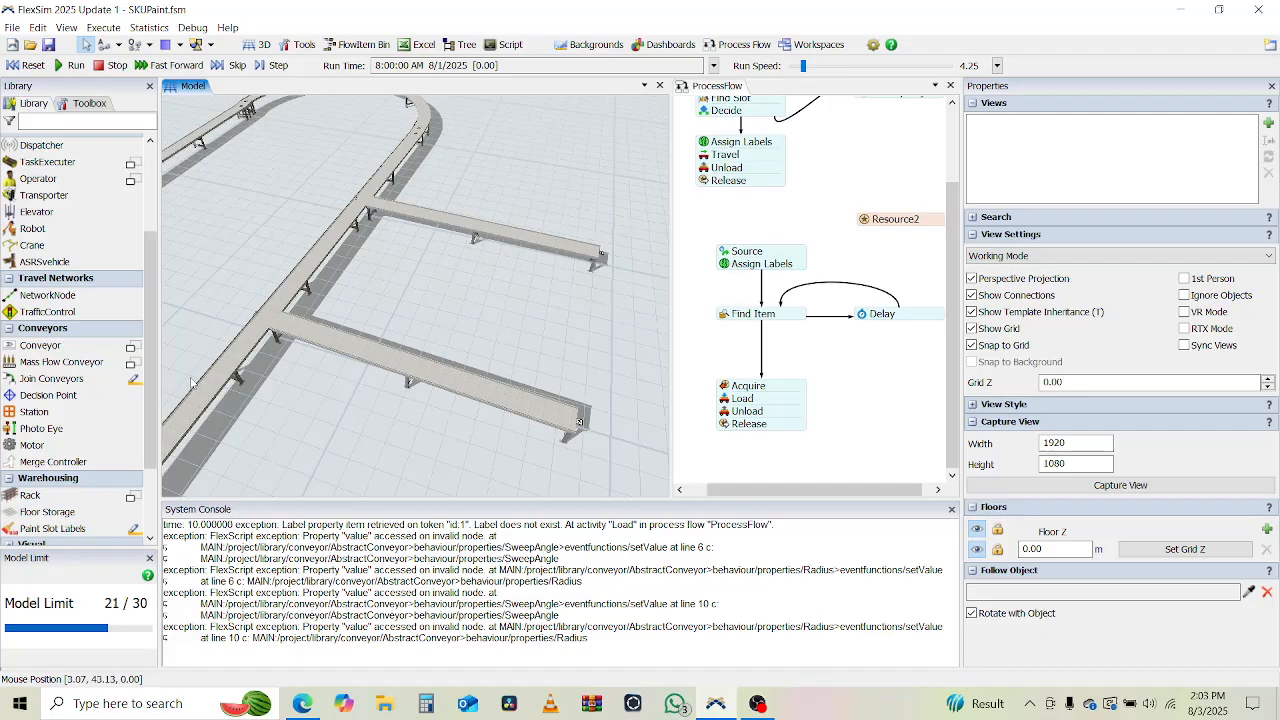
click(46, 397)
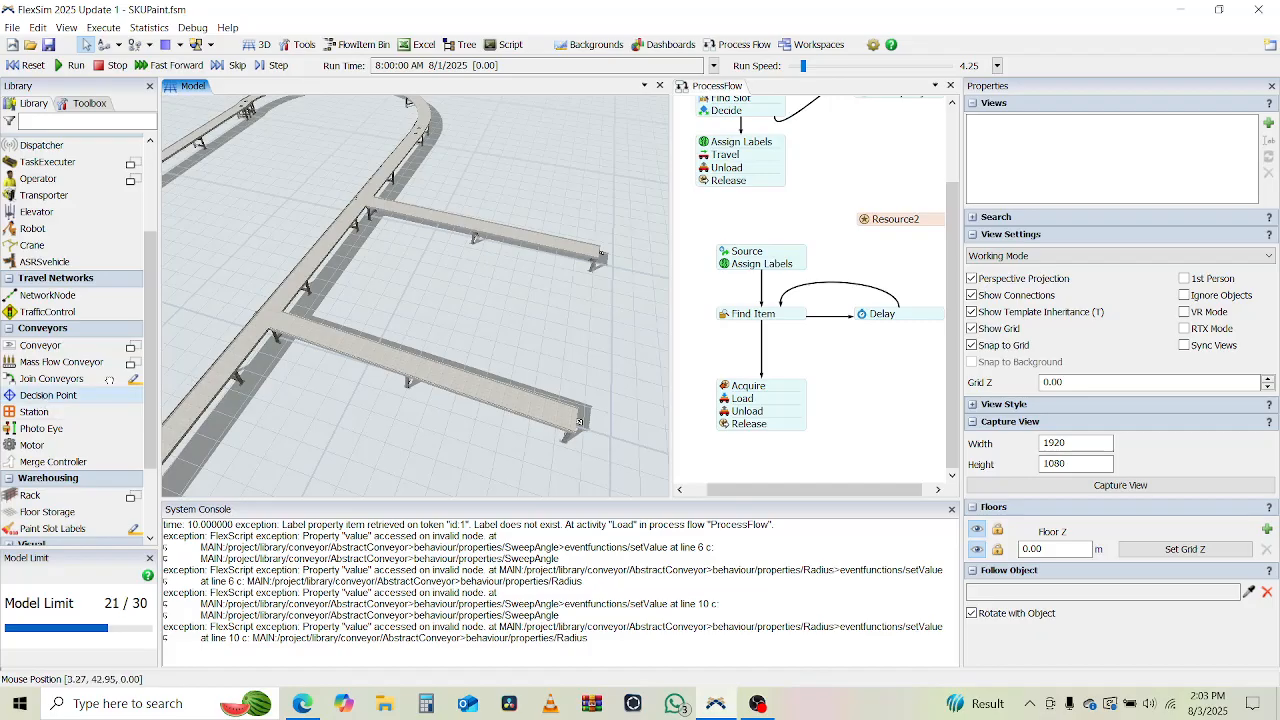
click(241, 347)
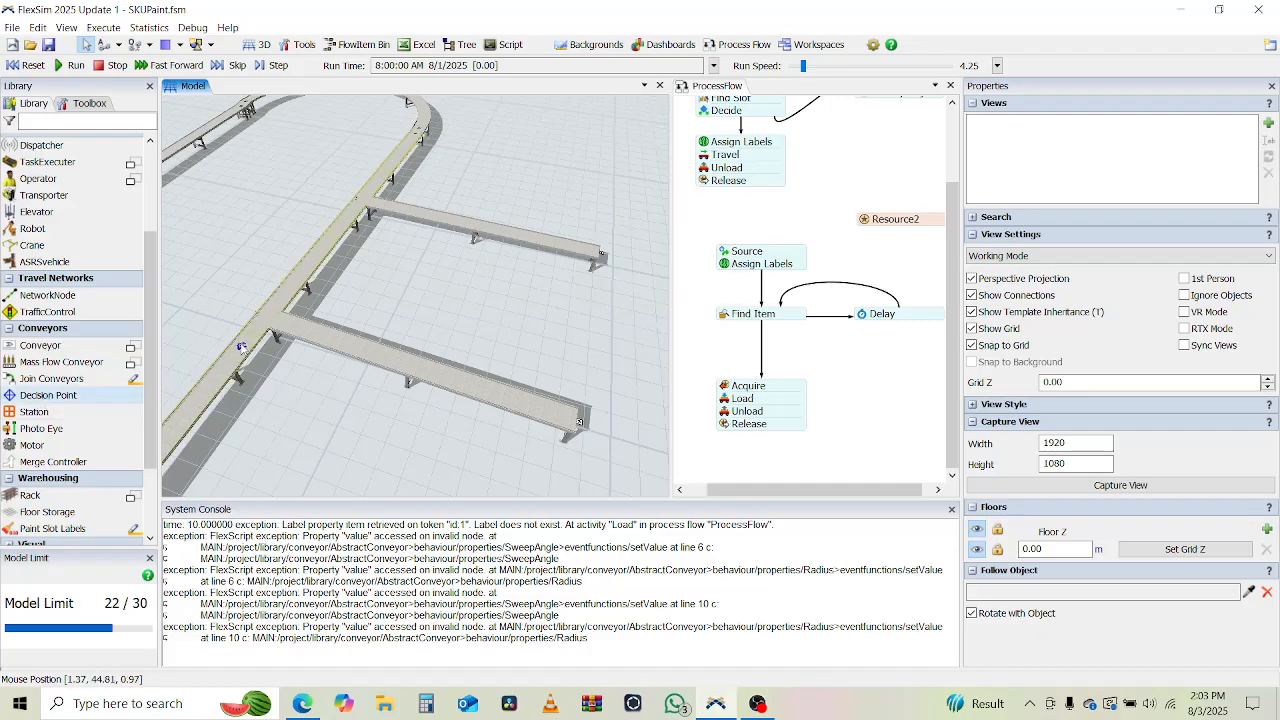
click(276, 357)
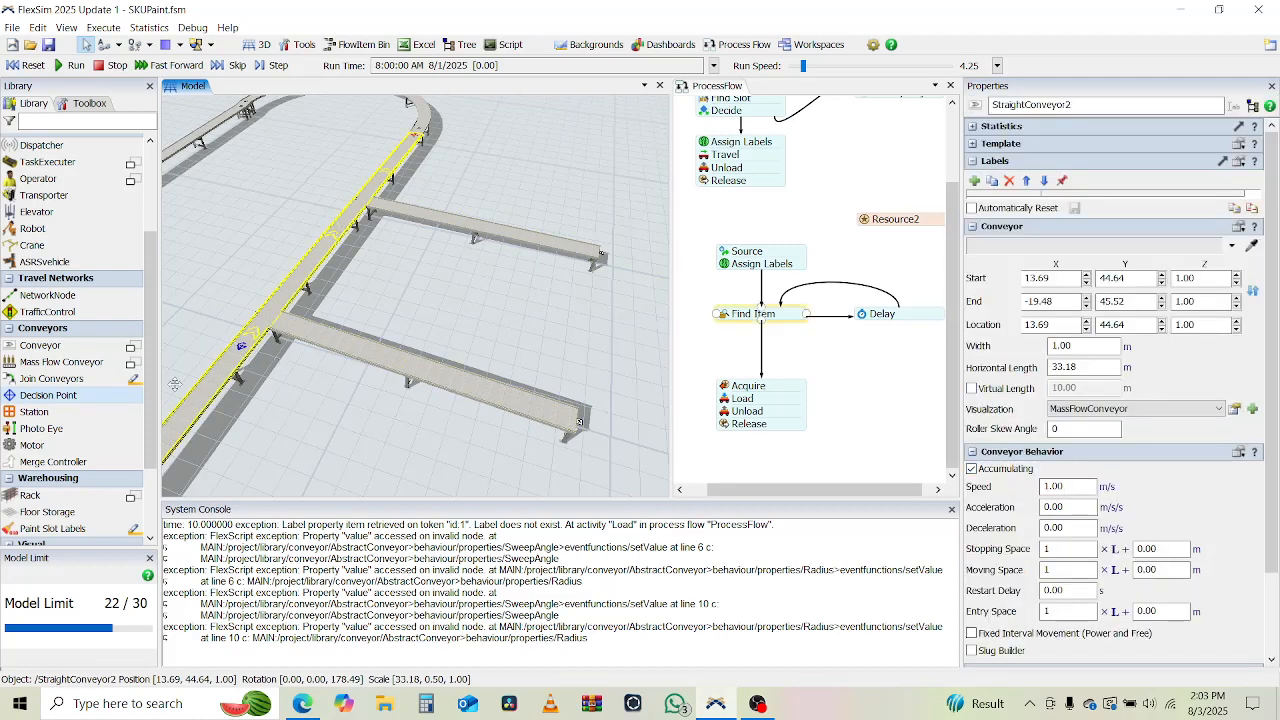
Add an On Arrival trigger with a Send Item action to the new decision point.
scroll(386, 397, up, 5)
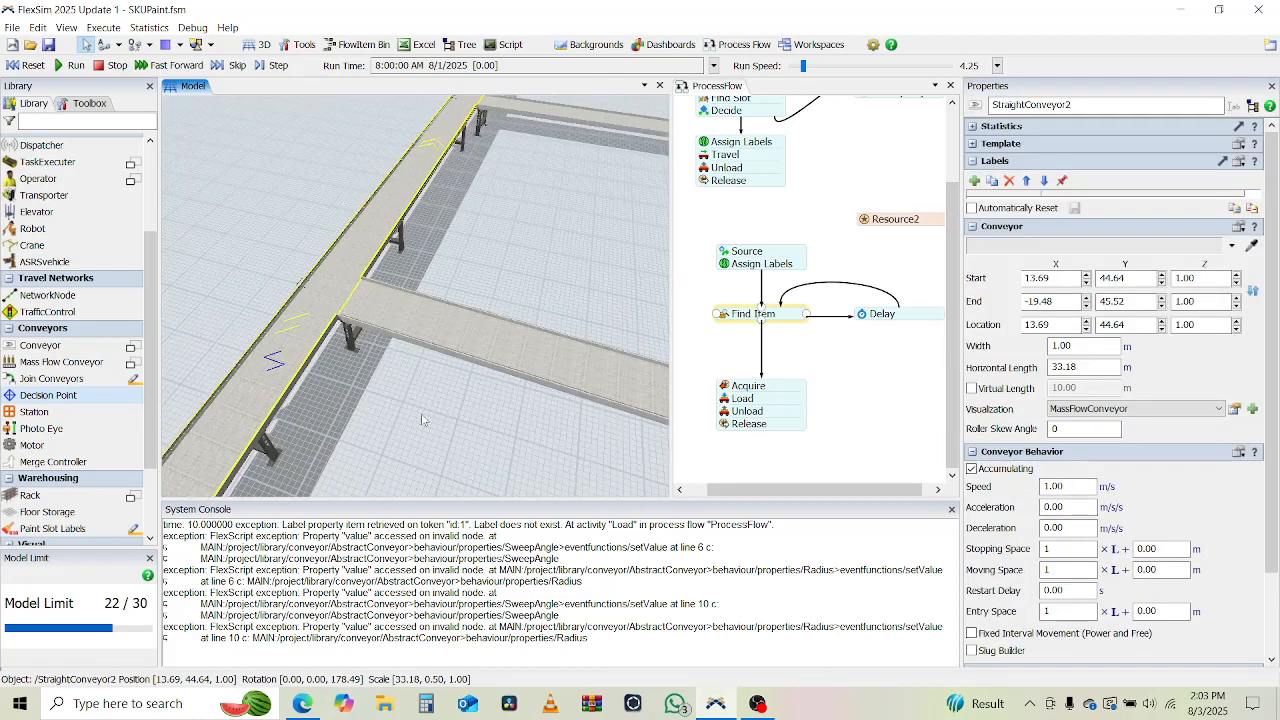
mouse_move(421, 420)
right_down()
mouse_move(431, 423)
mouse_move(413, 408)
right_up()
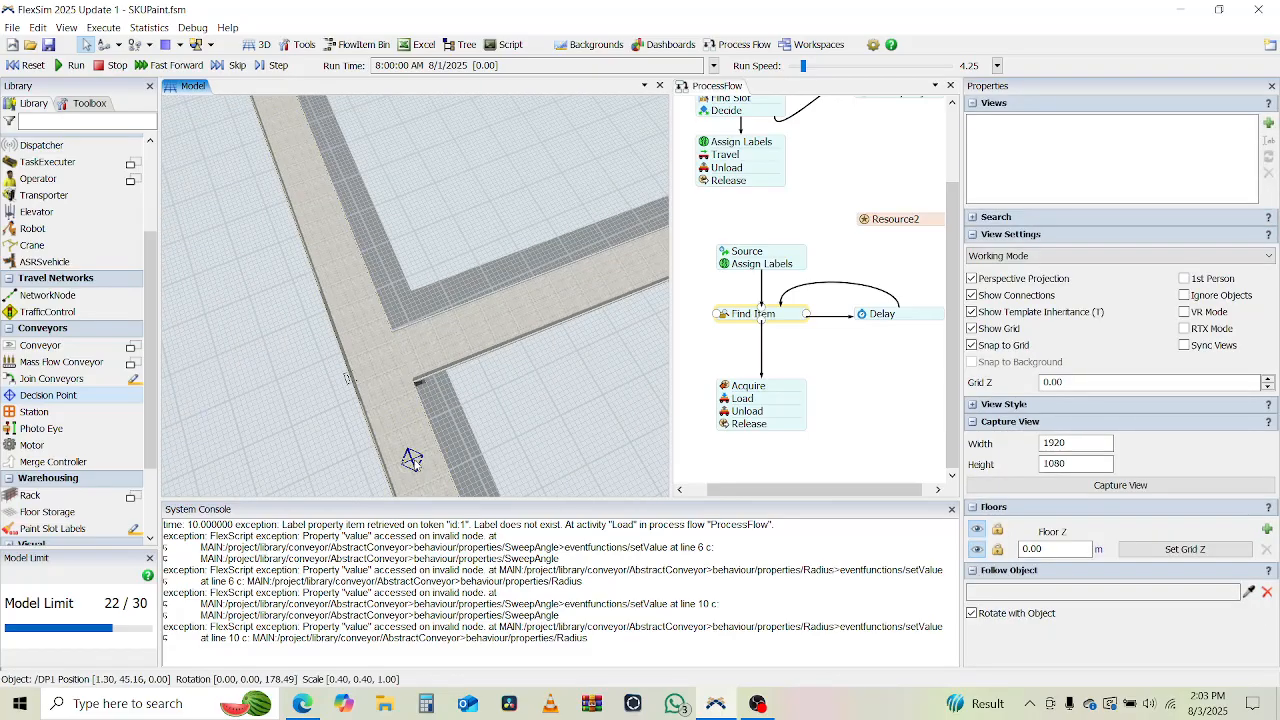
click(402, 424)
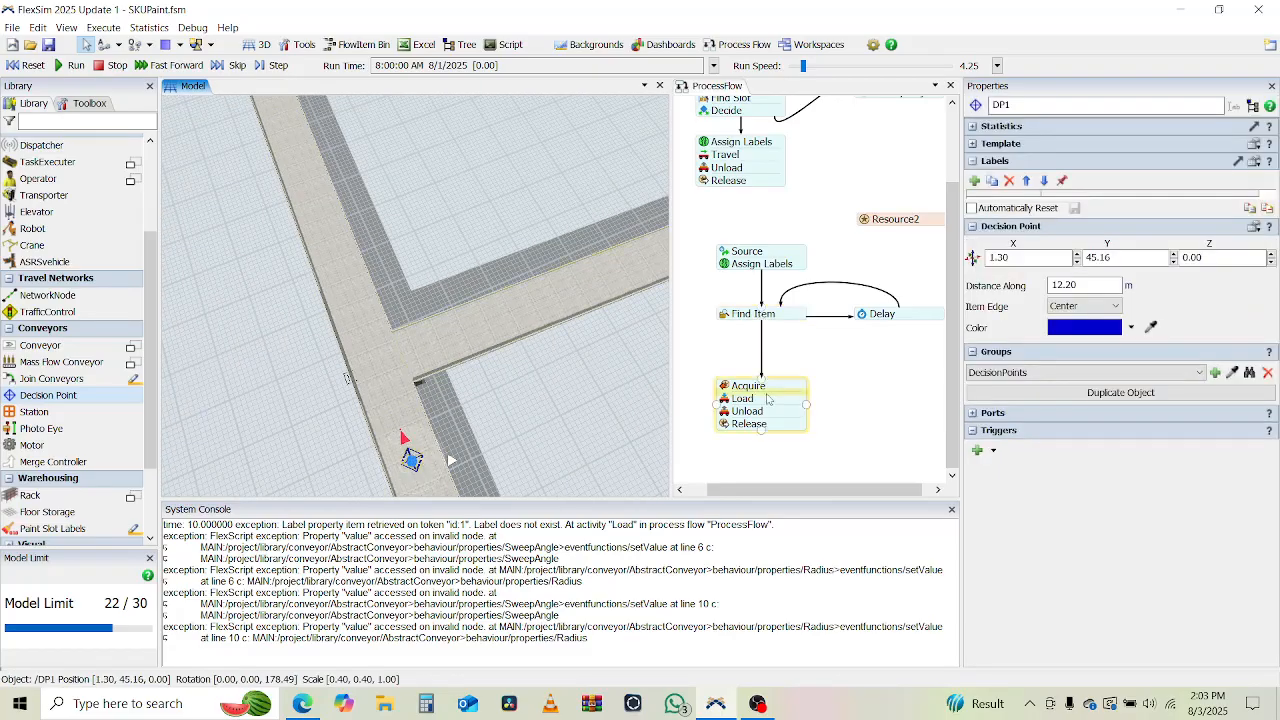
click(979, 450)
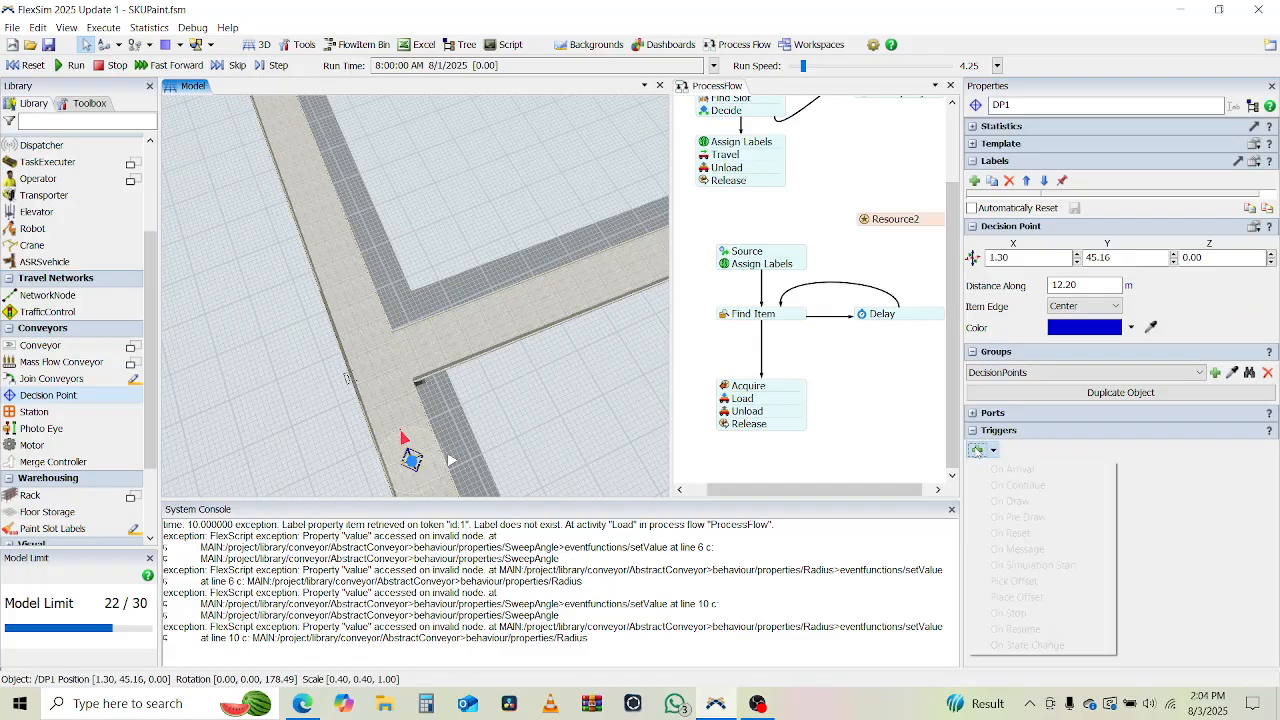
click(1013, 469)
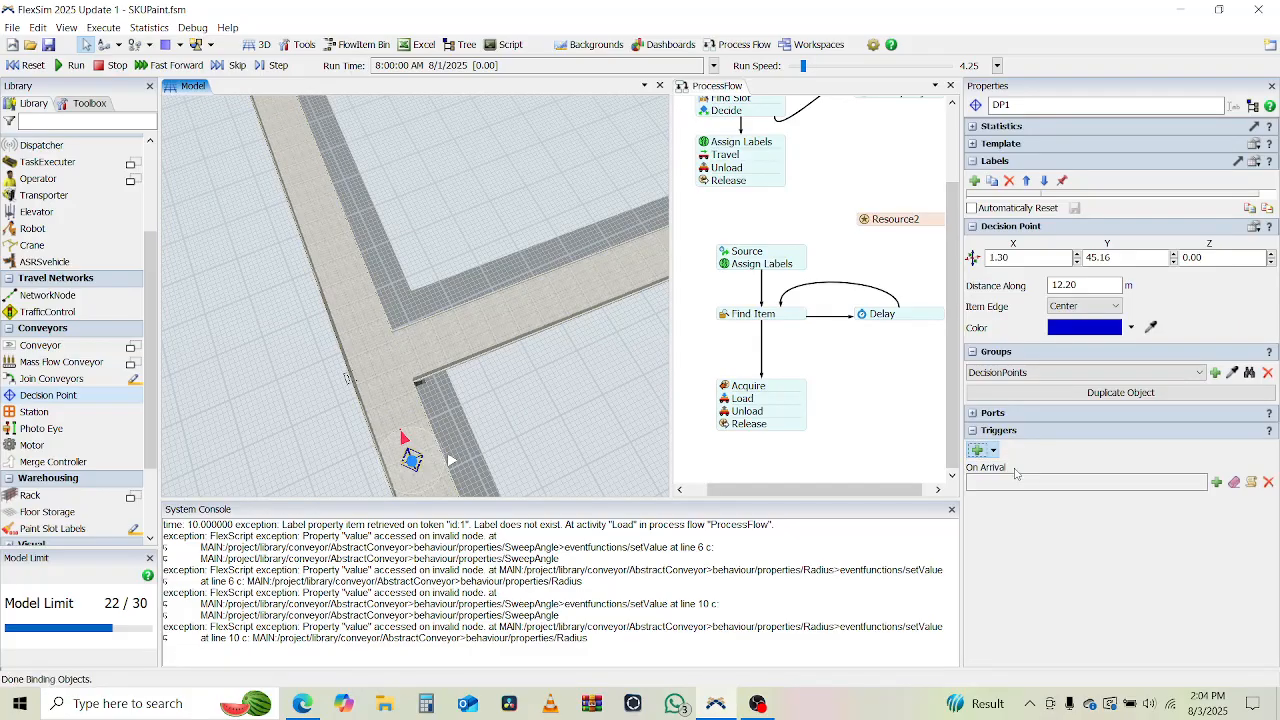
click(1218, 483)
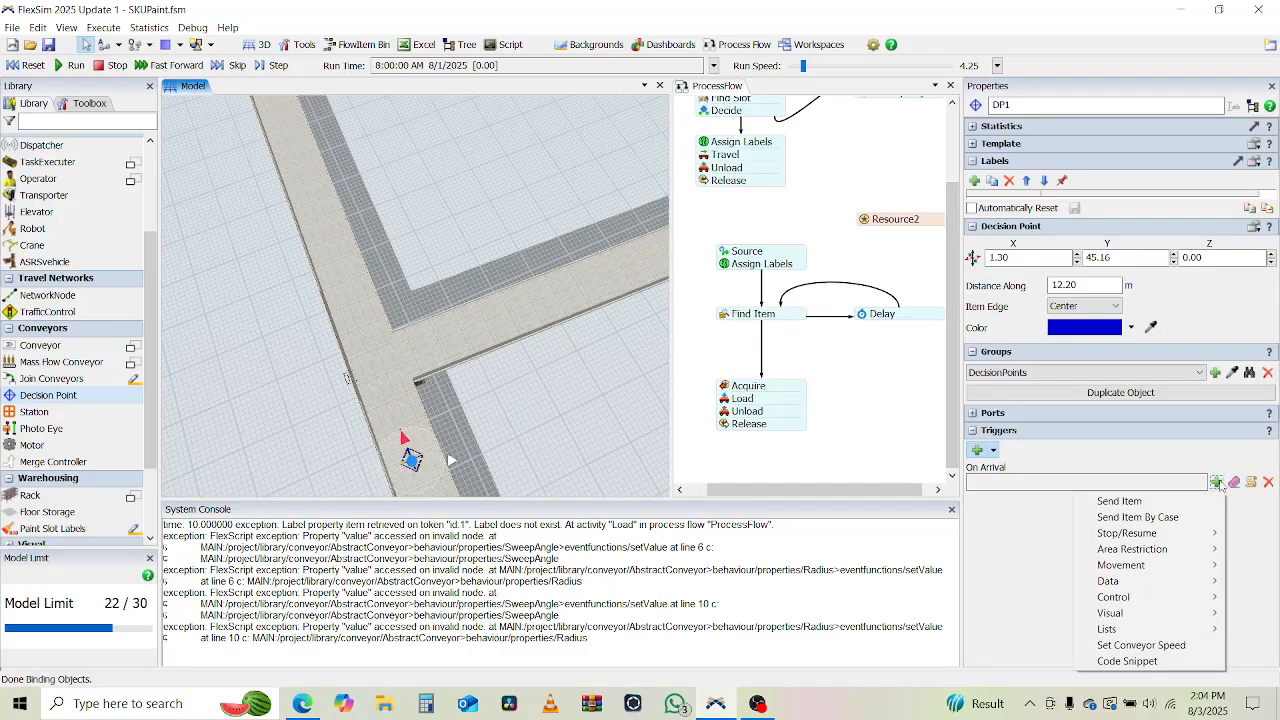
click(1163, 502)
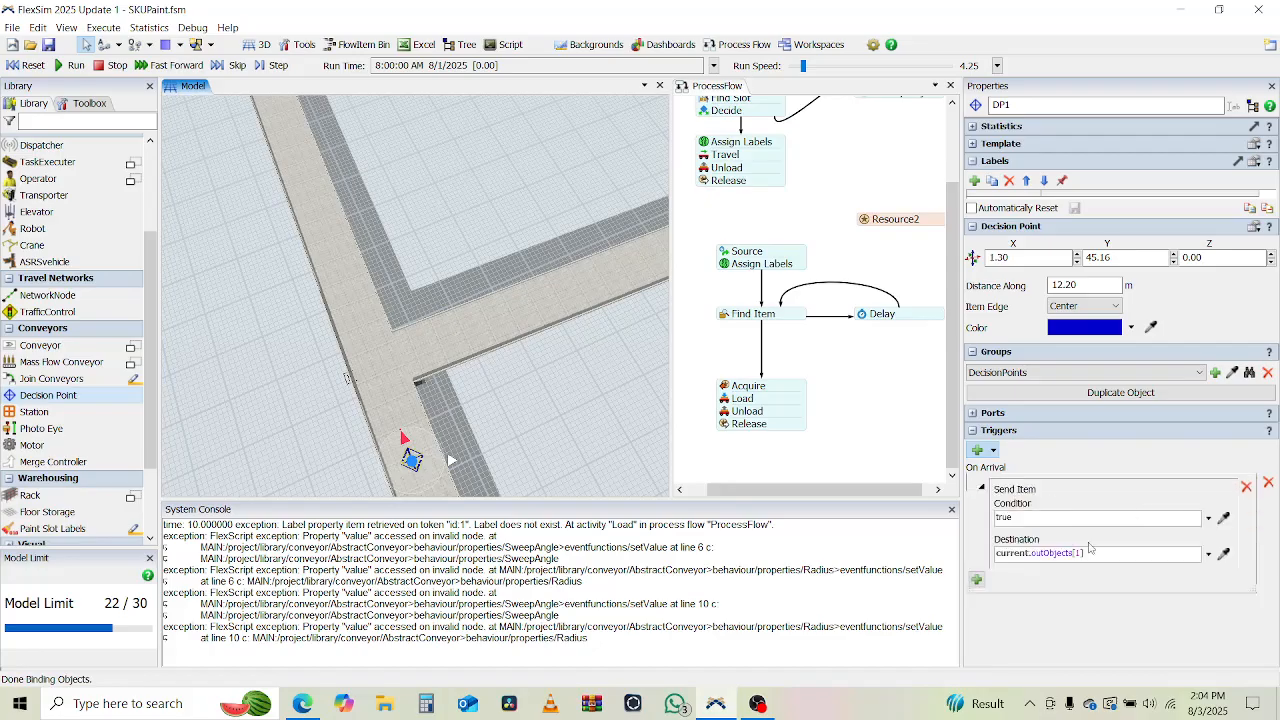
click(1208, 554)
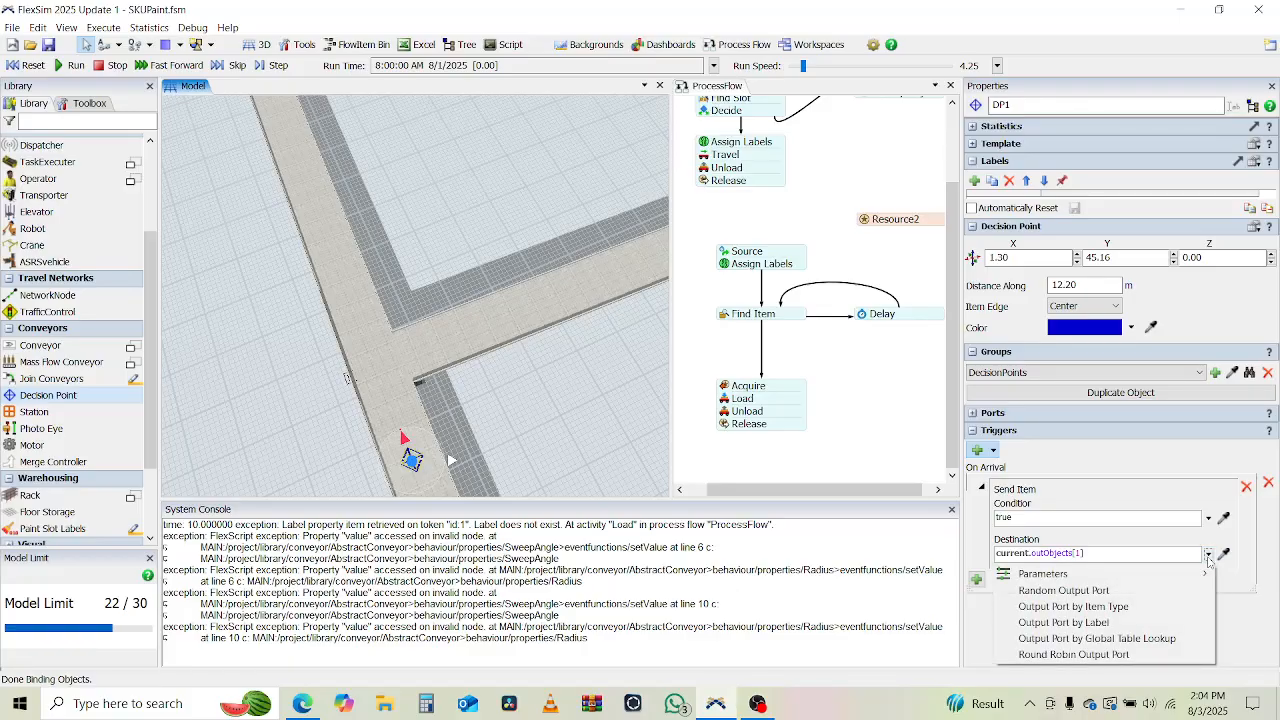
click(1224, 556)
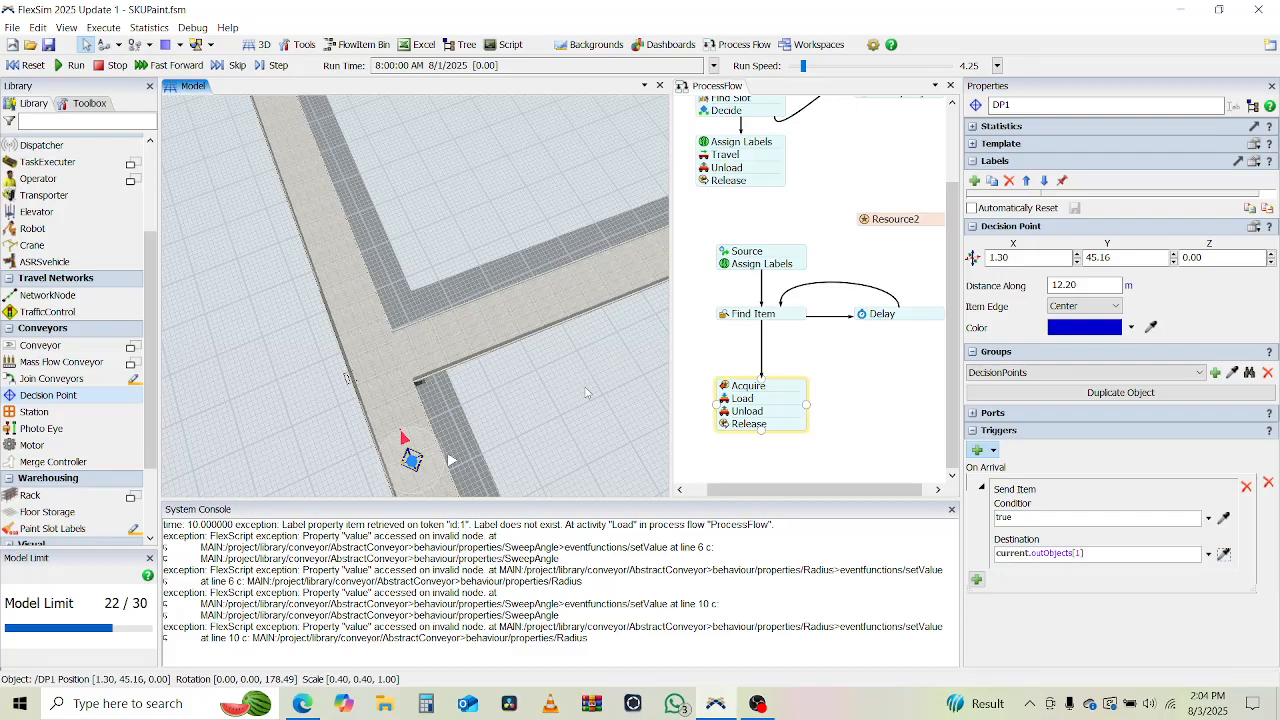
drag(586, 388, 166, 507)
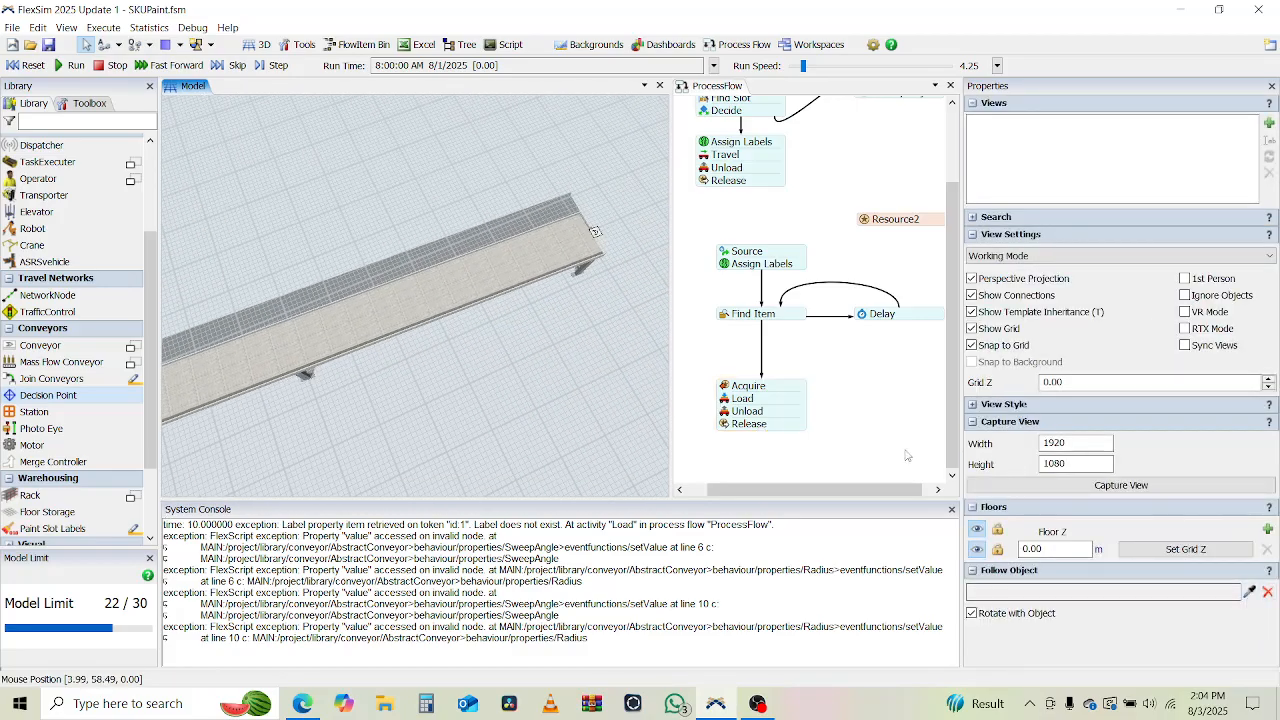
drag(438, 420, 851, 316)
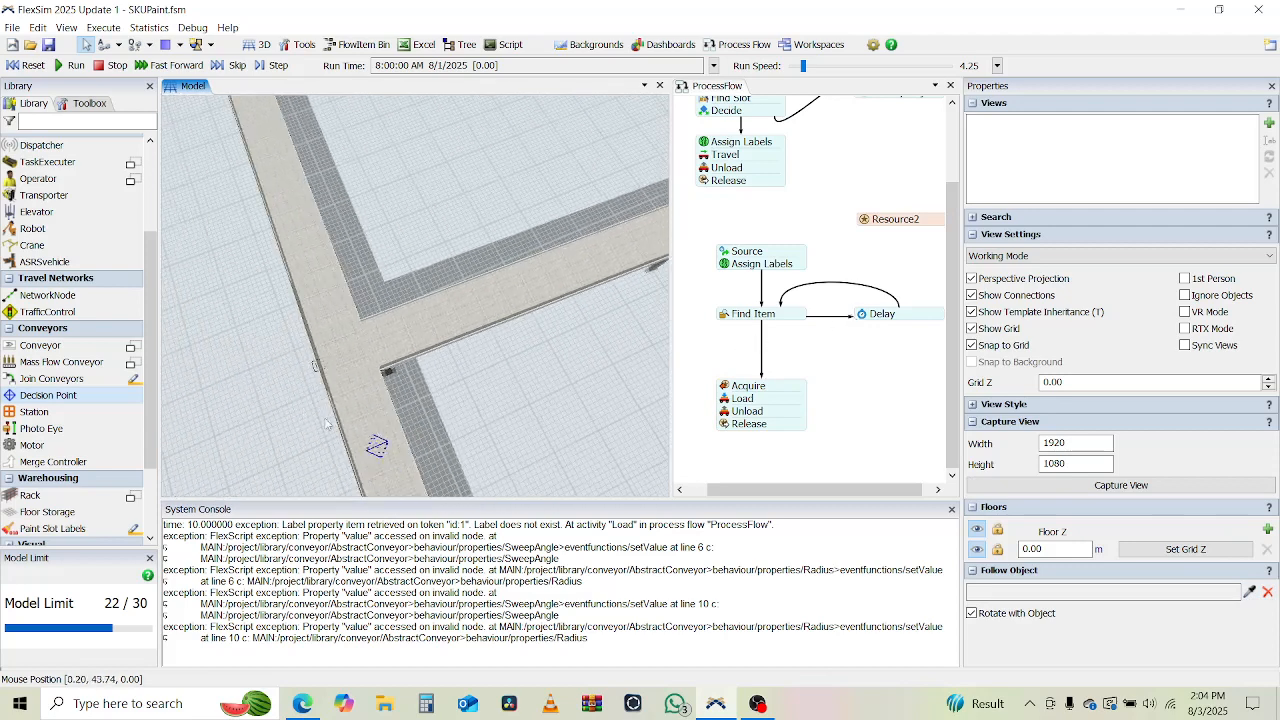
click(377, 446)
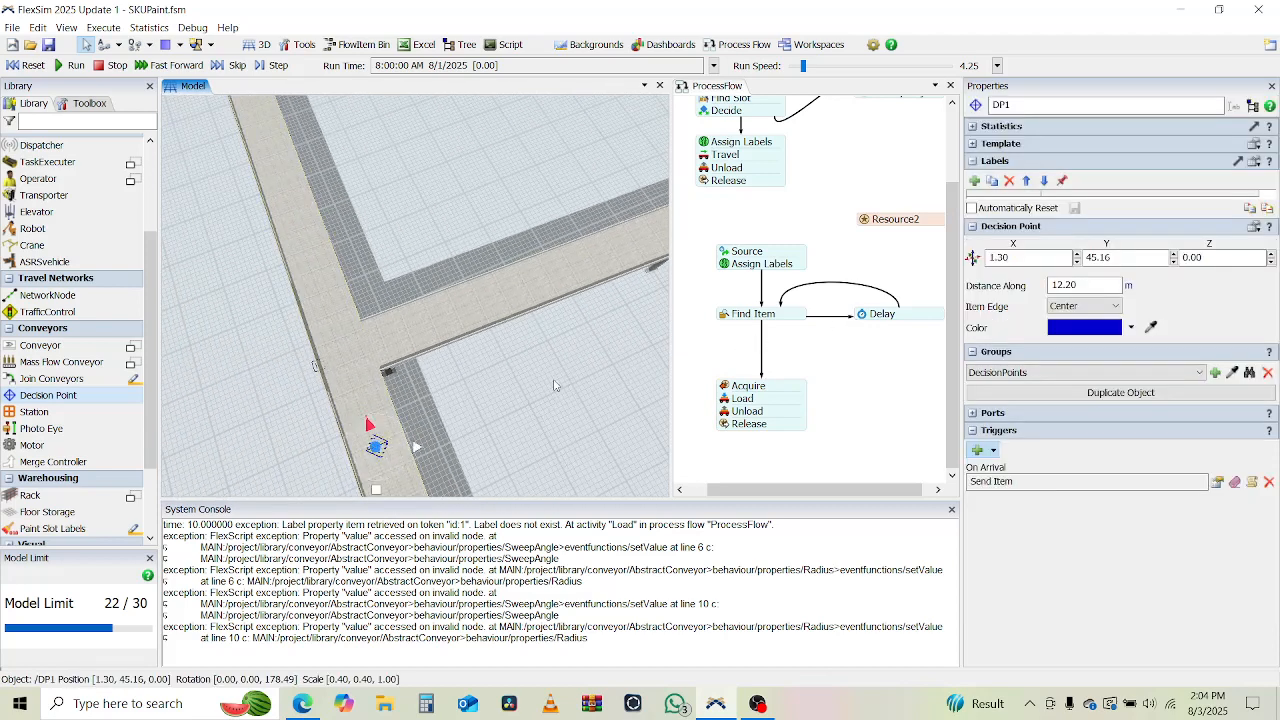
Set the decision point's Send Item destination to ExitTransfer1 by sampling the exit at the end of the nearest branch.
drag(556, 386, 387, 392)
scroll(484, 388, down, 4)
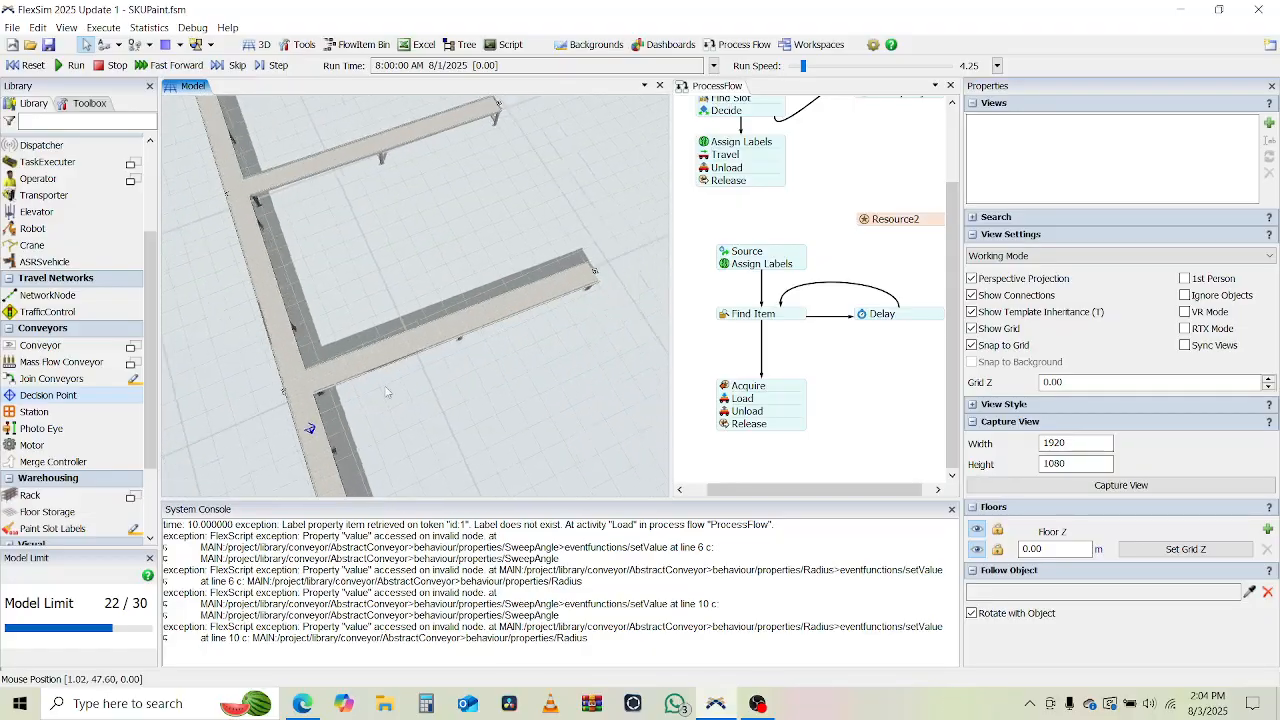
right_drag(387, 392, 347, 362)
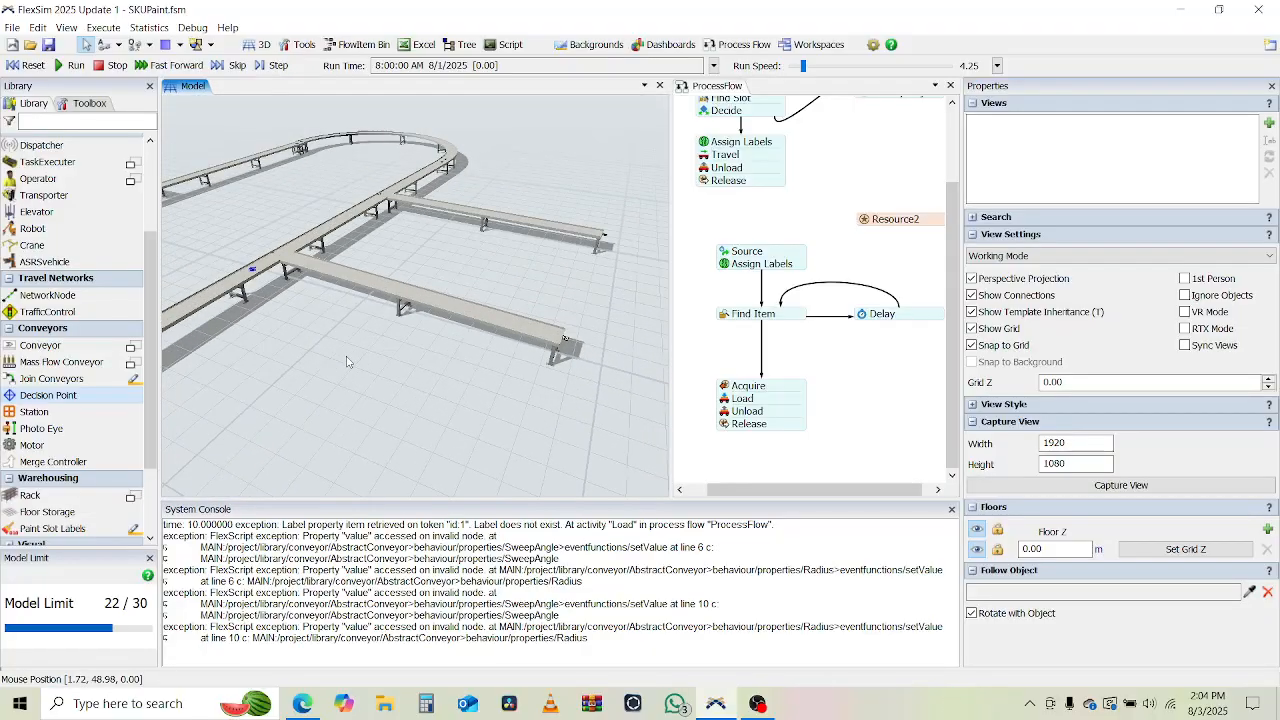
click(253, 269)
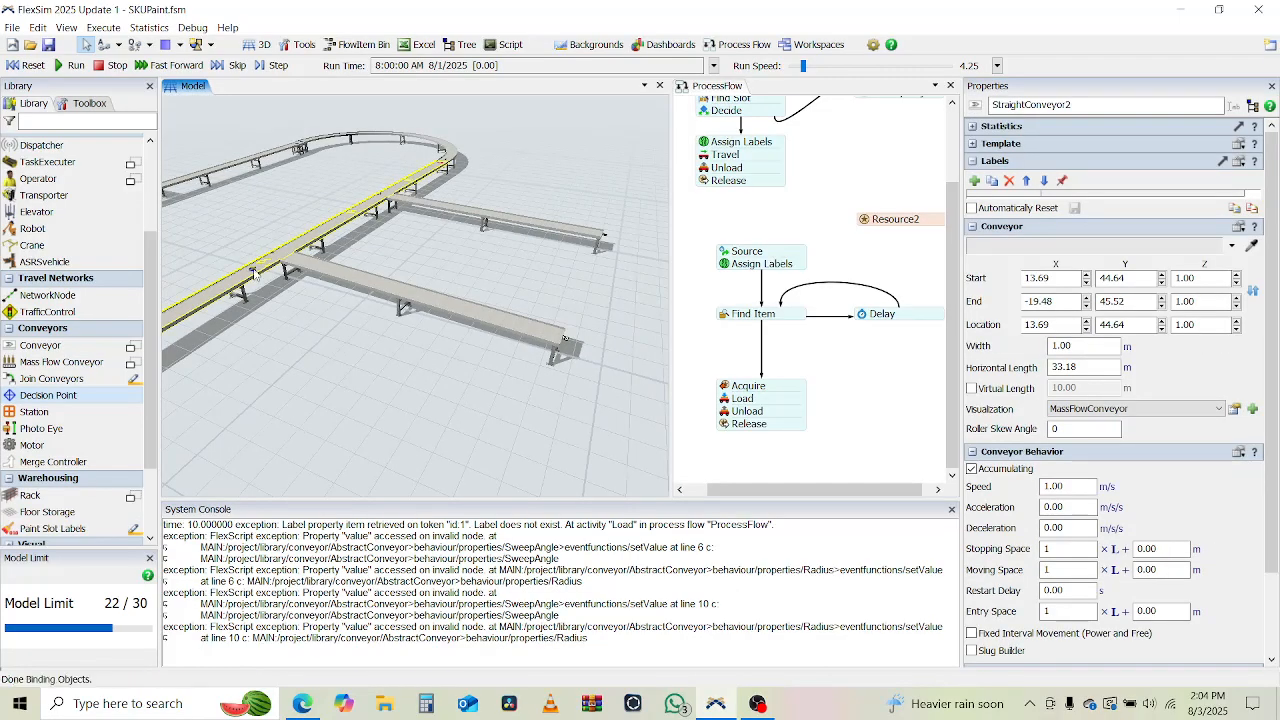
click(252, 270)
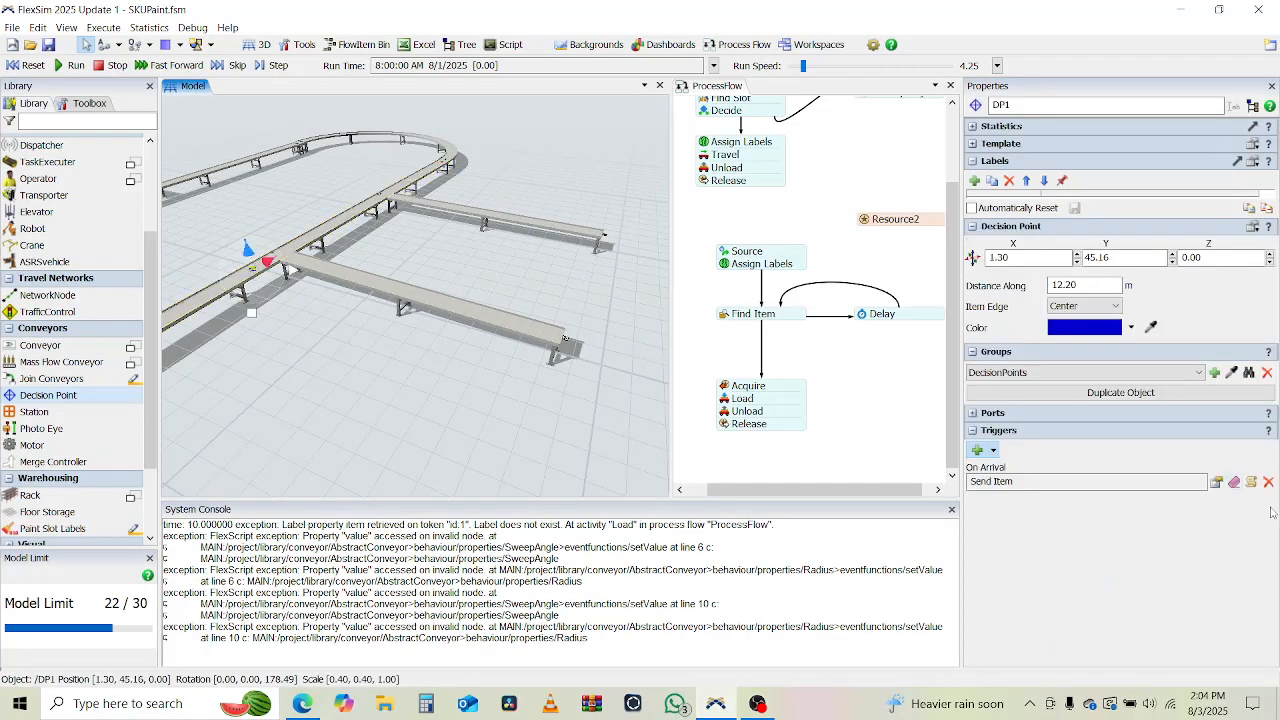
click(1234, 484)
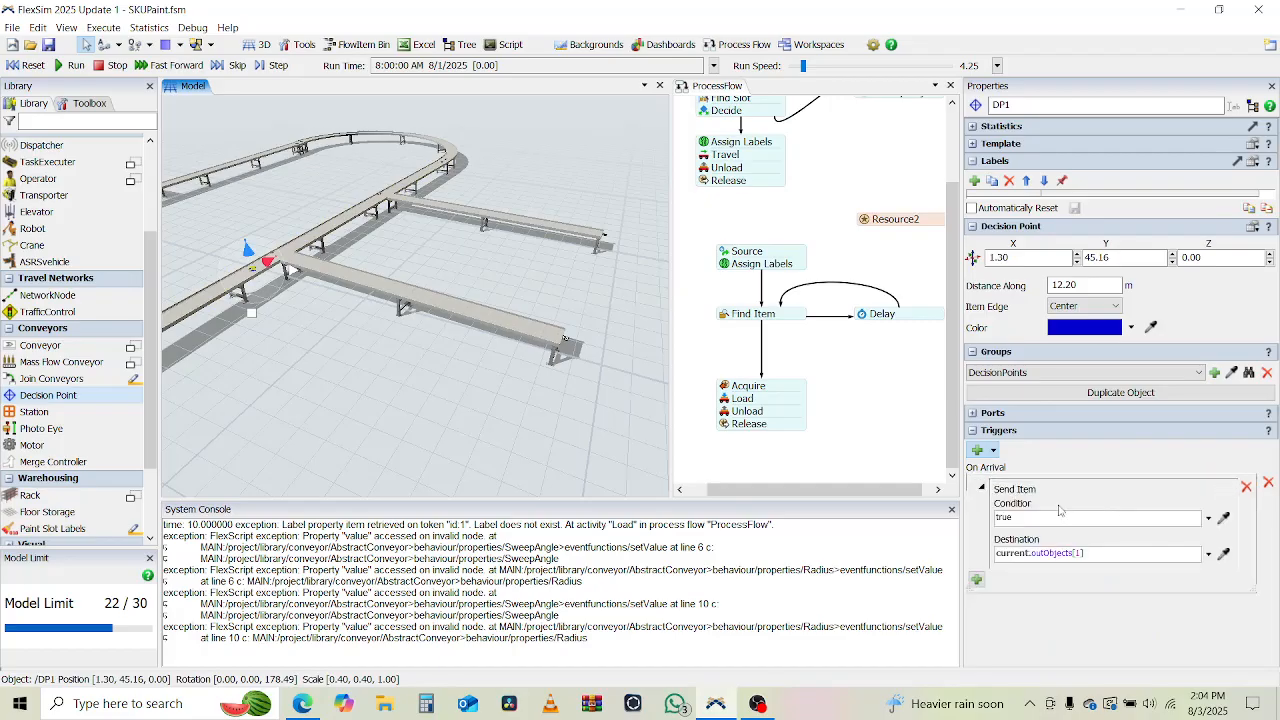
click(1223, 553)
click(566, 338)
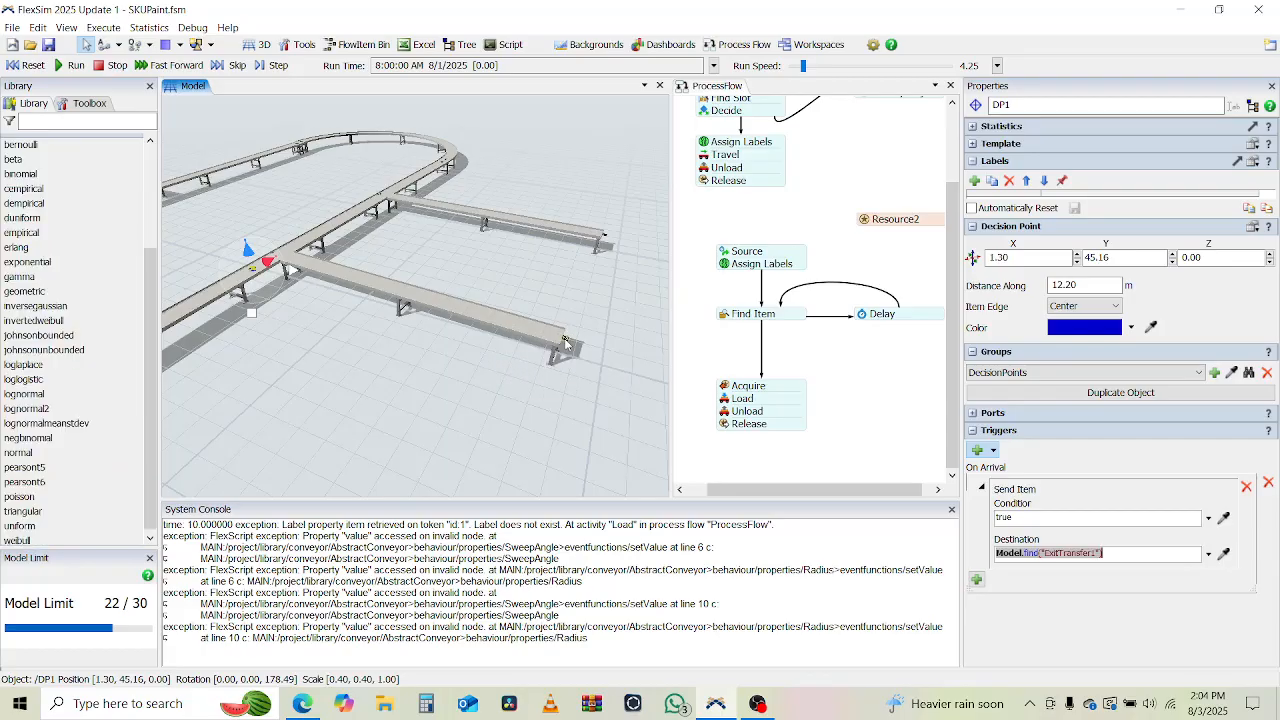
Set the Send Item condition to item.productLabel = 1 and close the trigger settings.
click(1164, 521)
text(ite)
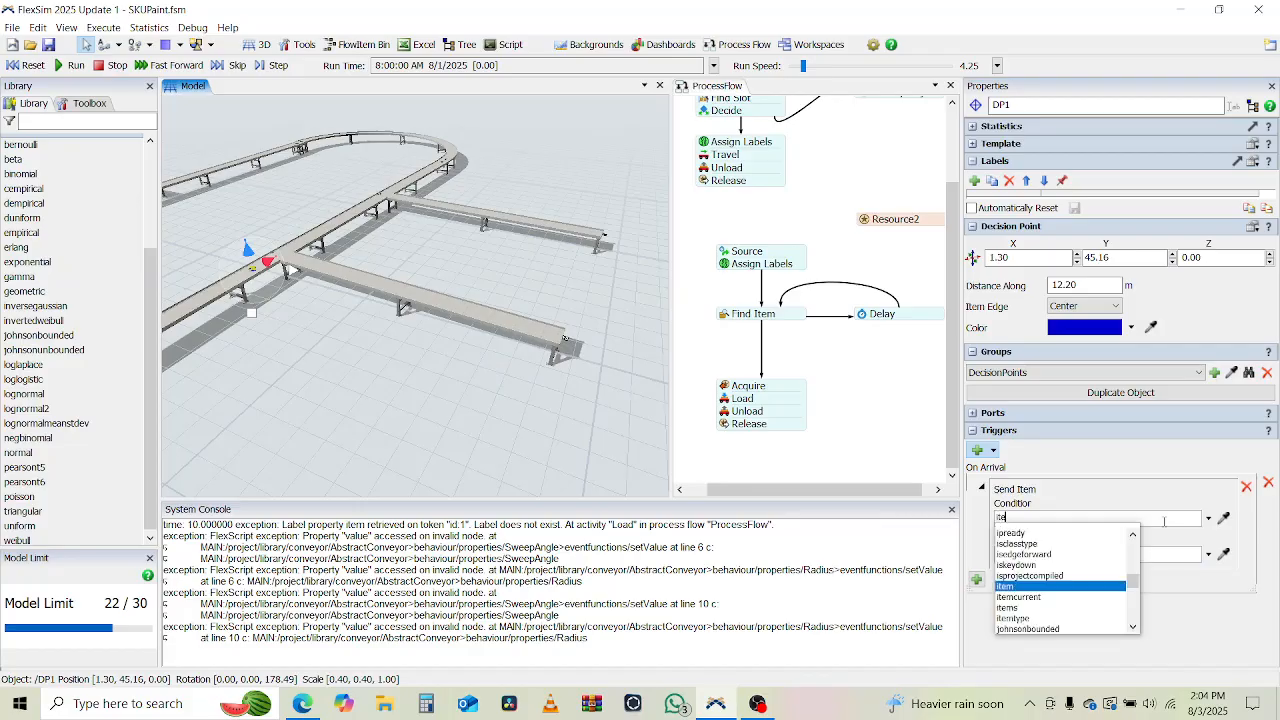
text(m.product)
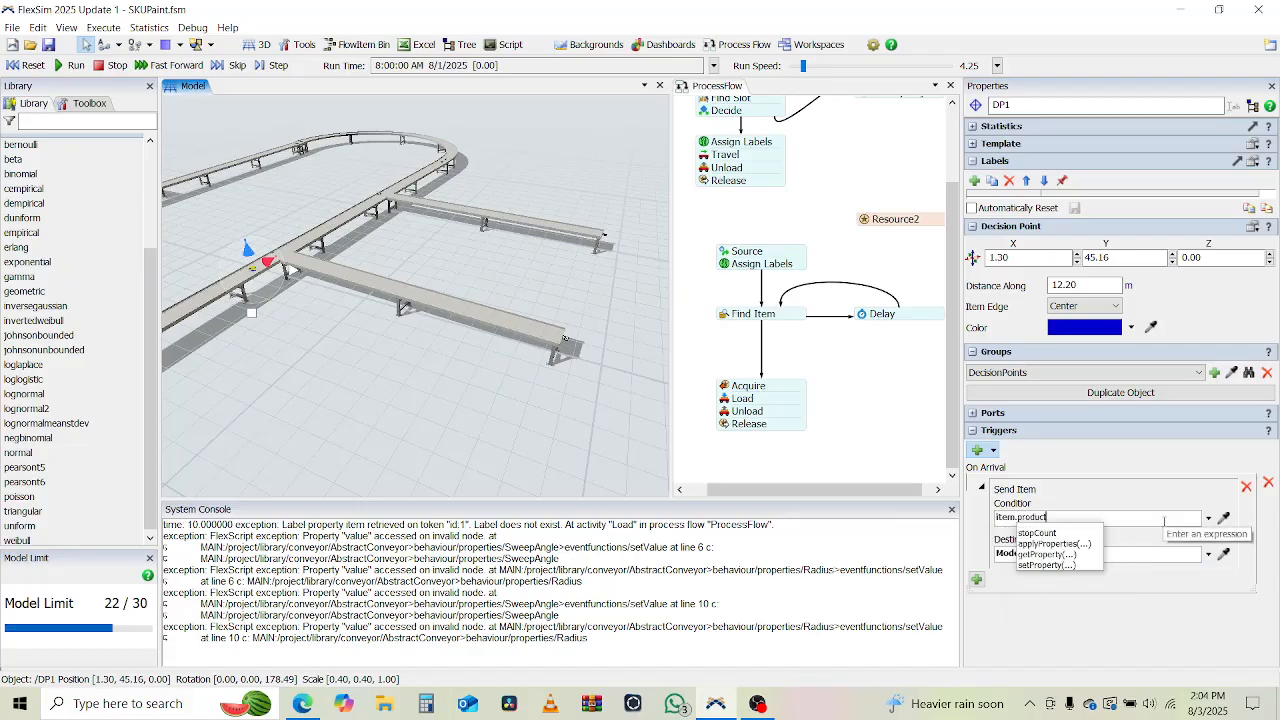
text(Label = 1)
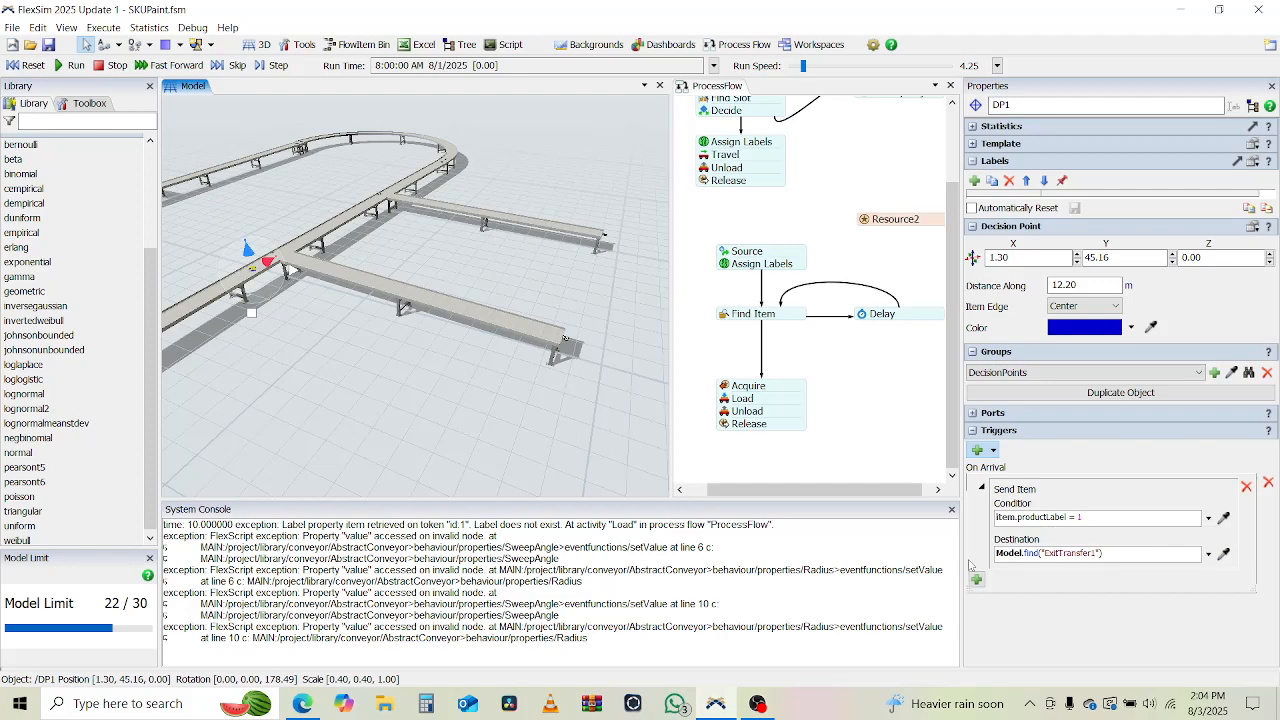
click(1208, 519)
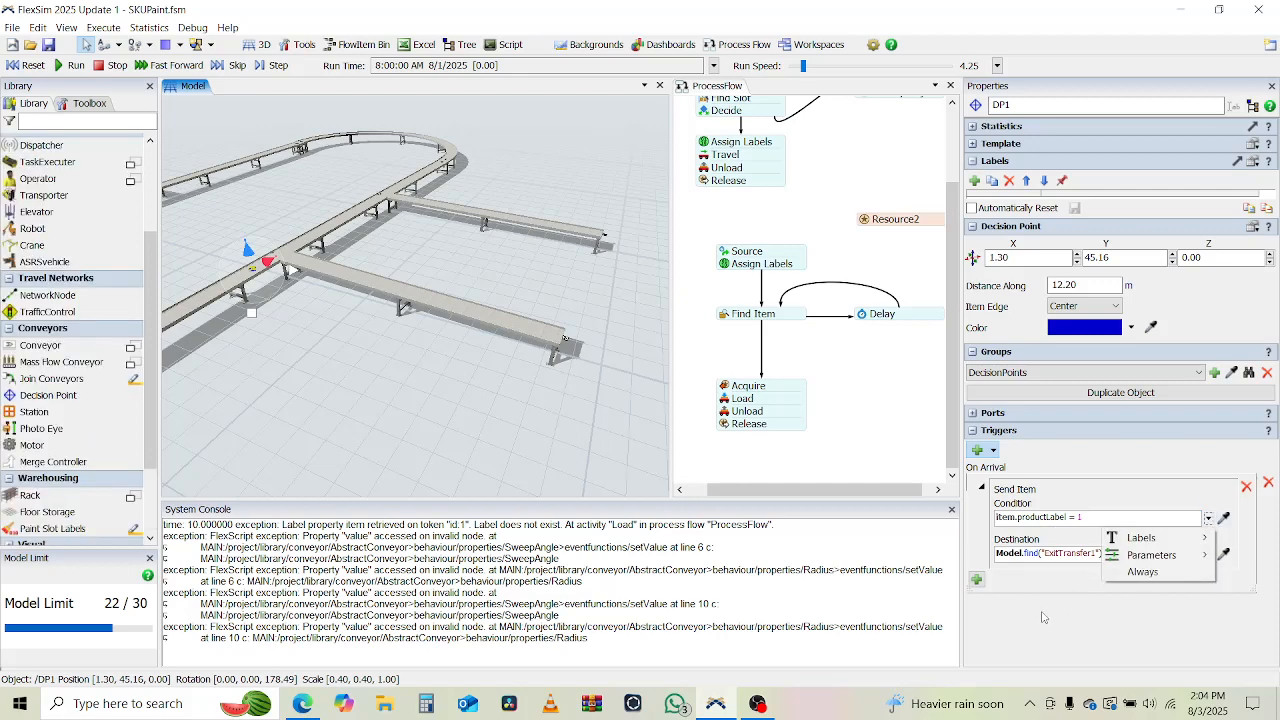
click(1043, 616)
click(1043, 616)
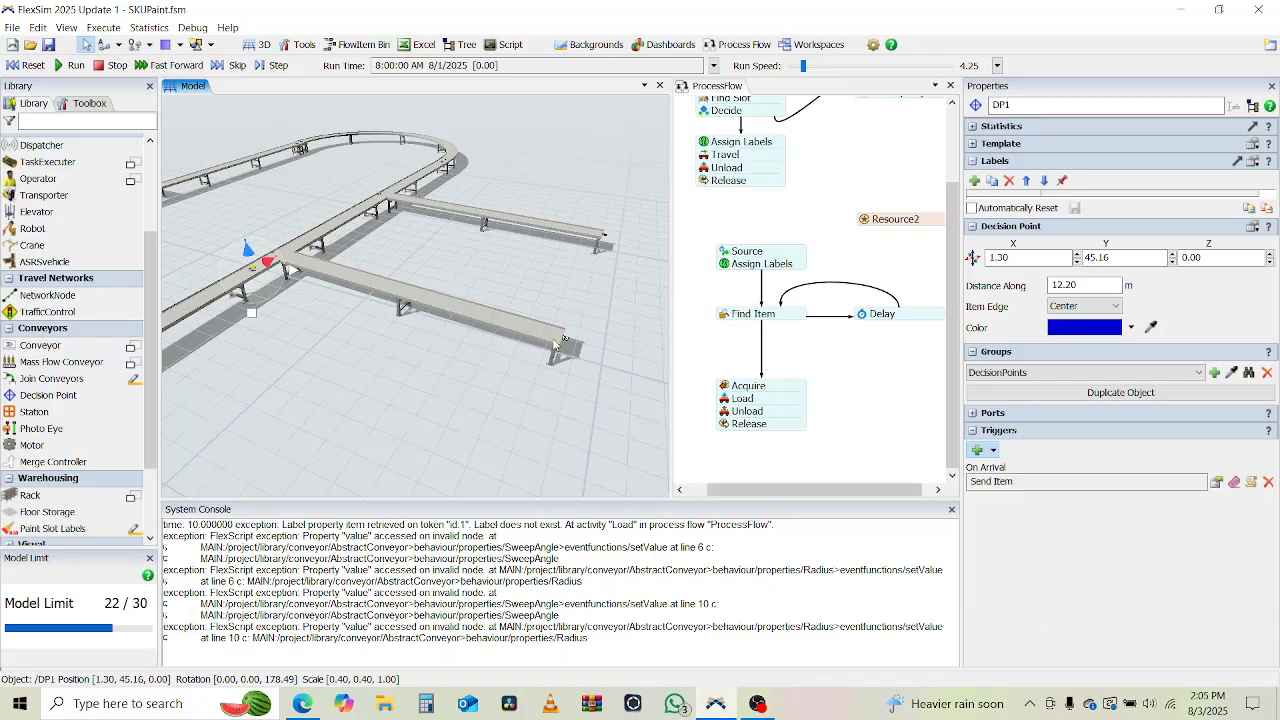
Run the simulation with the conveyor loop and both branches in view, raising the run speed to 50520.
click(284, 350)
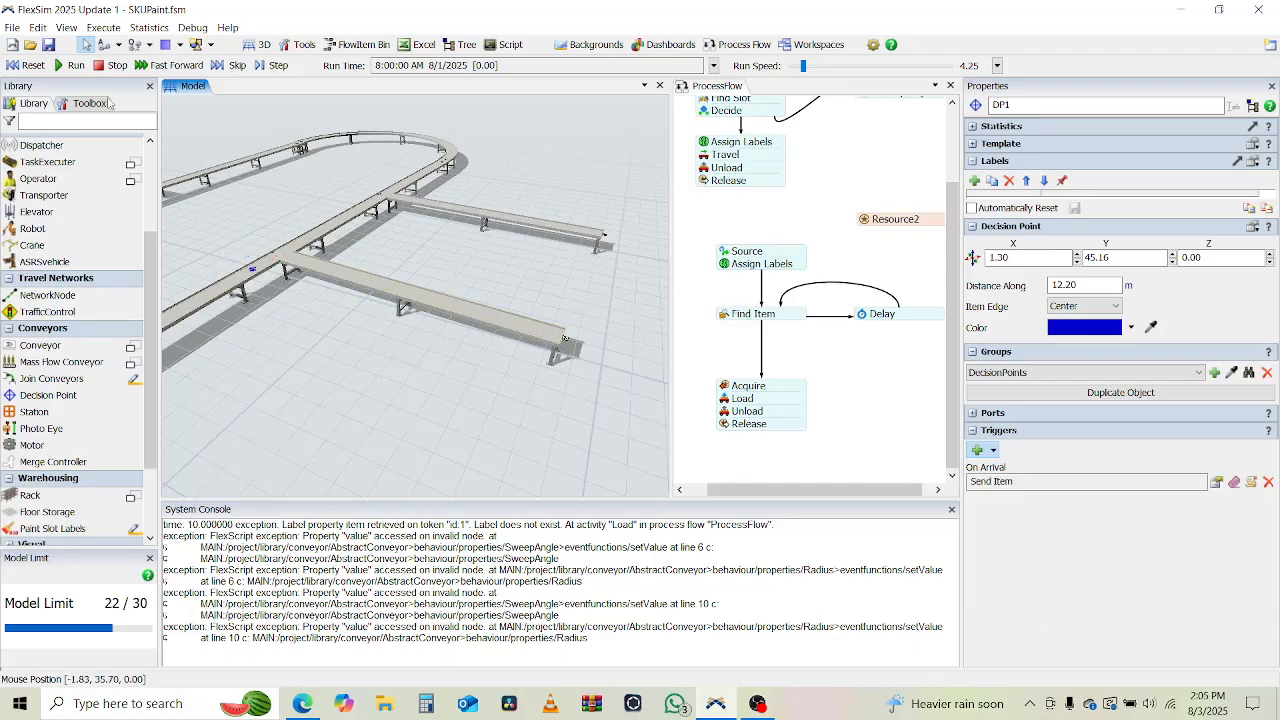
click(60, 66)
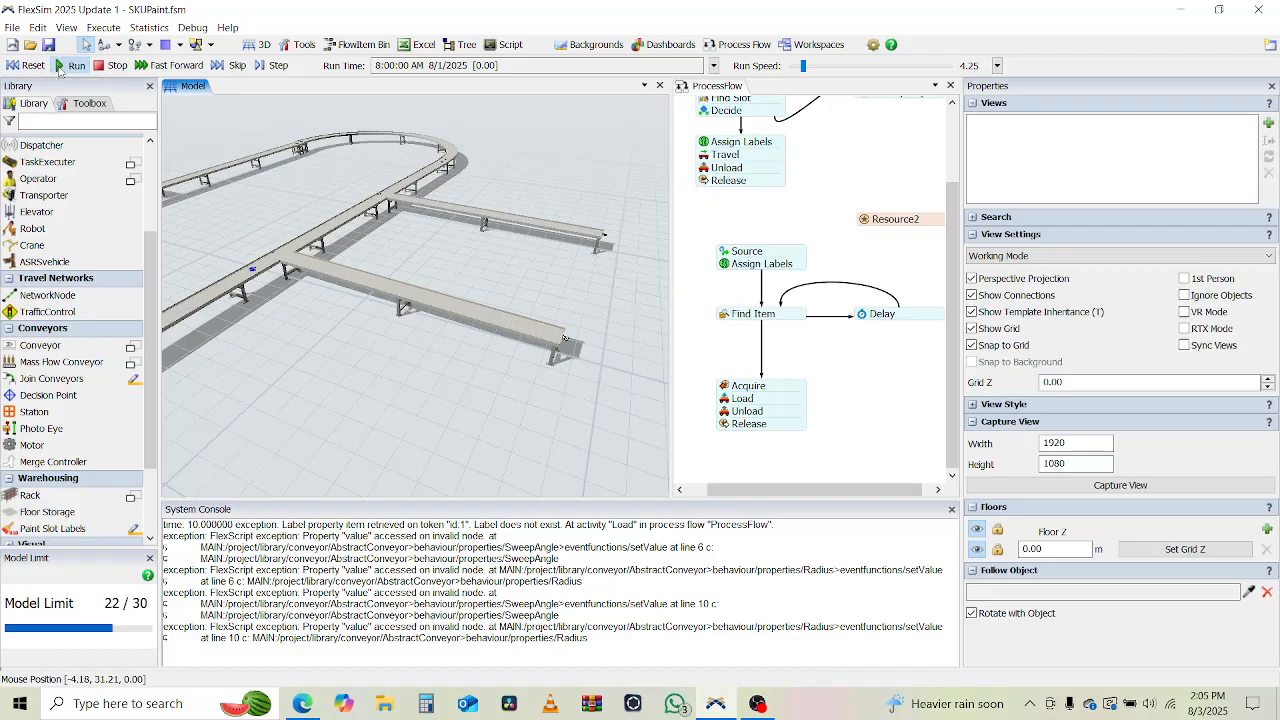
drag(290, 372, 367, 427)
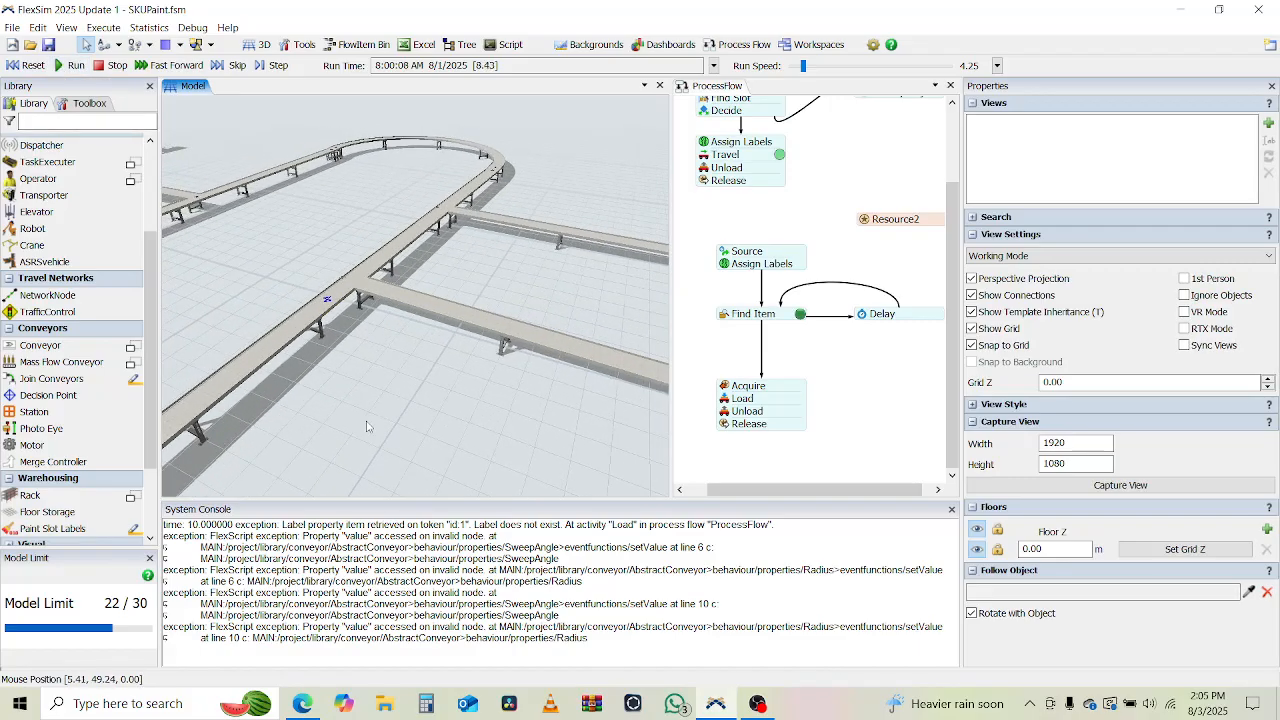
scroll(367, 427, down, 3)
click(868, 67)
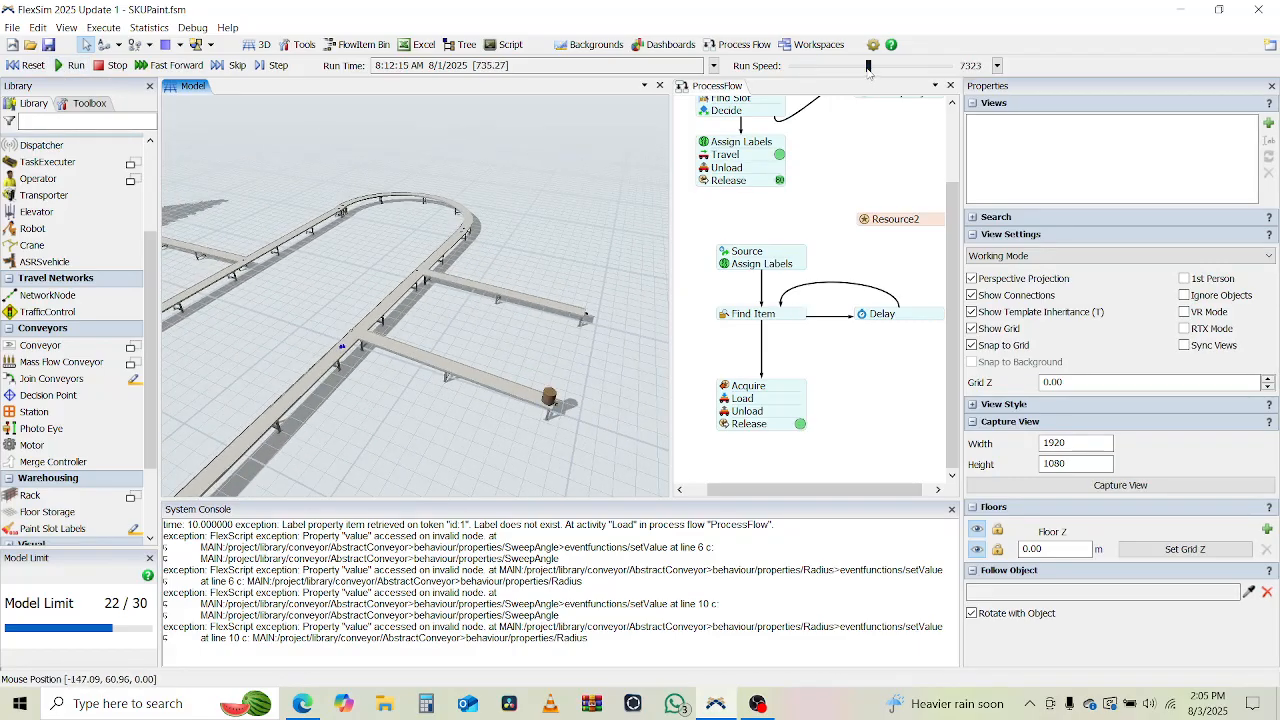
click(917, 68)
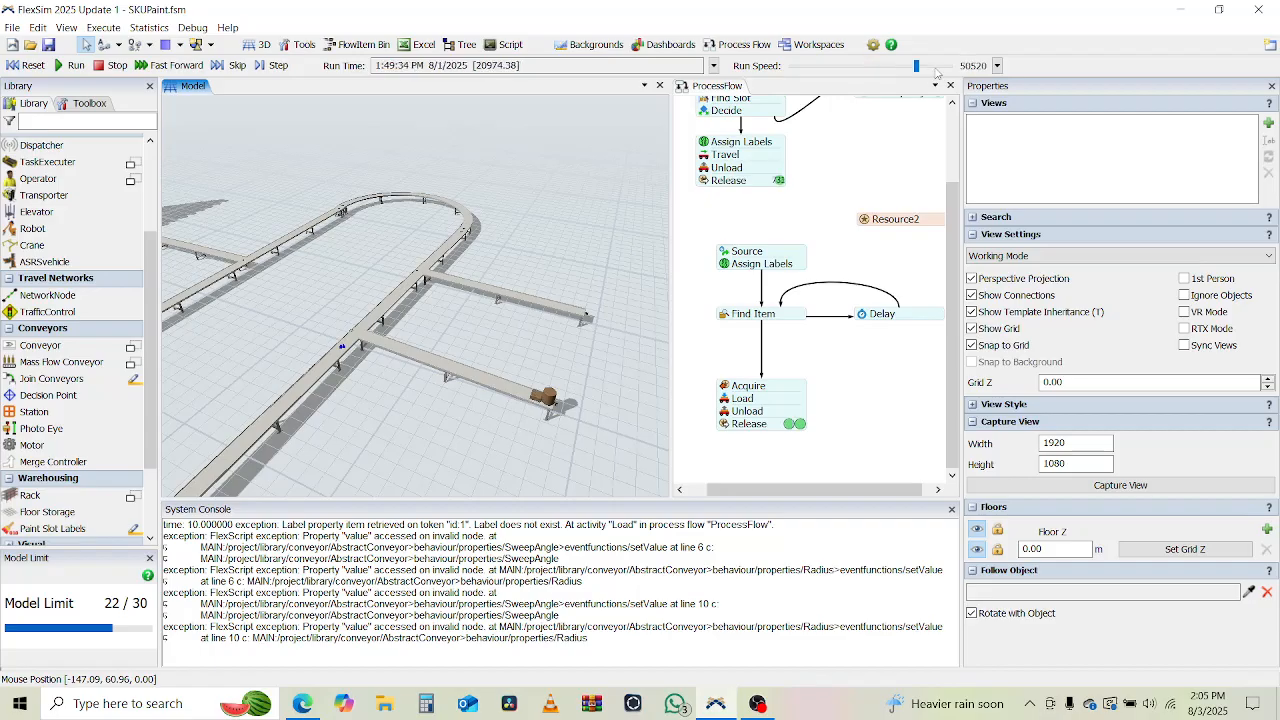
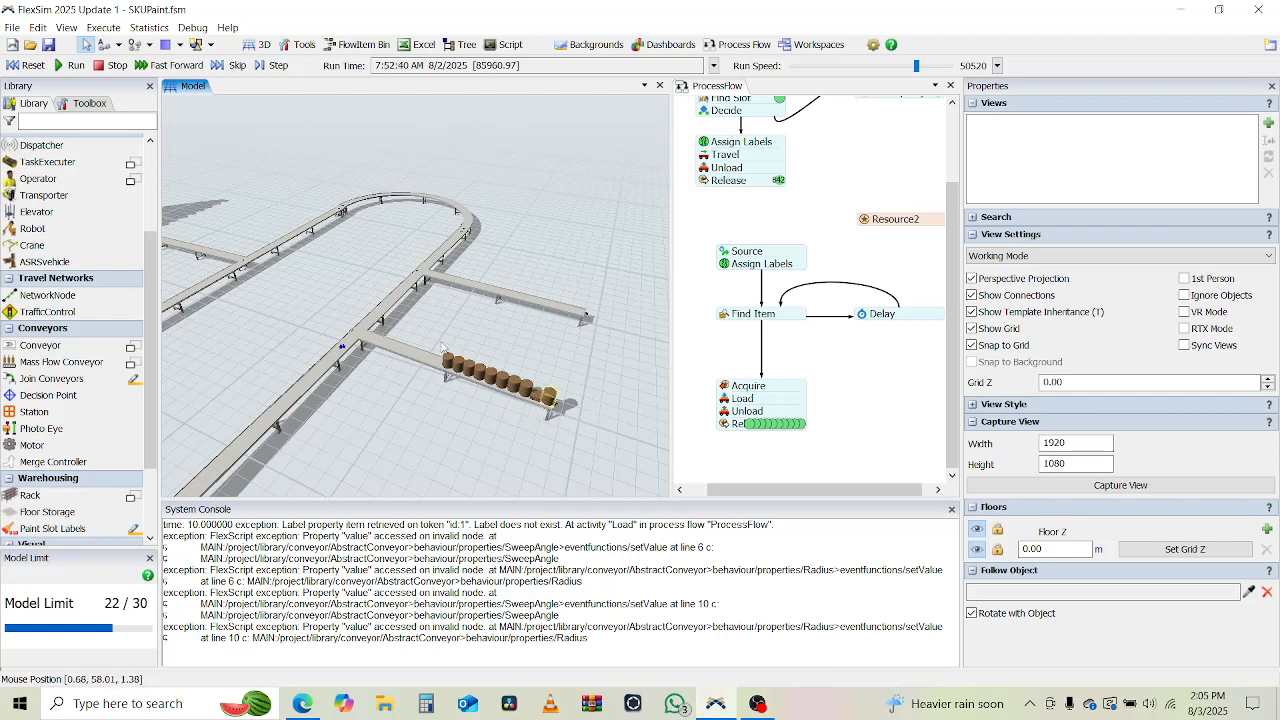
Reset the model and correct the first decision point's Send Item condition to item.productLabel == 1.
click(24, 65)
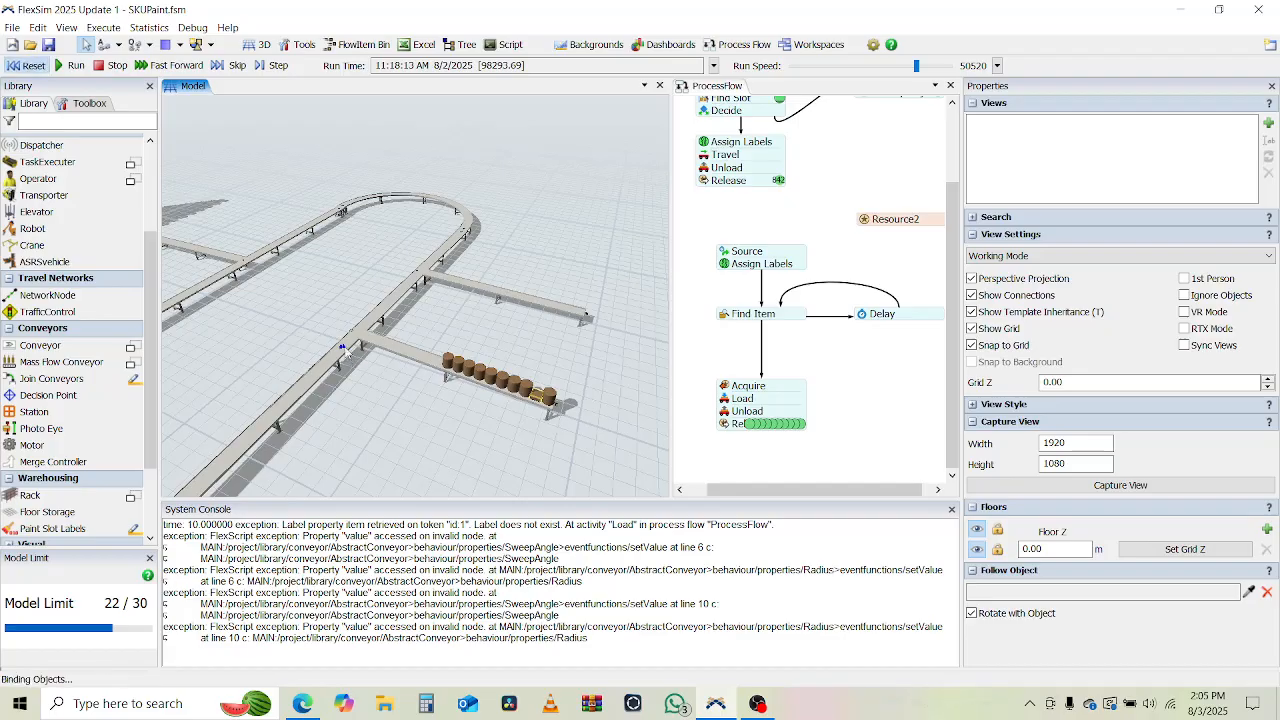
click(343, 349)
click(342, 347)
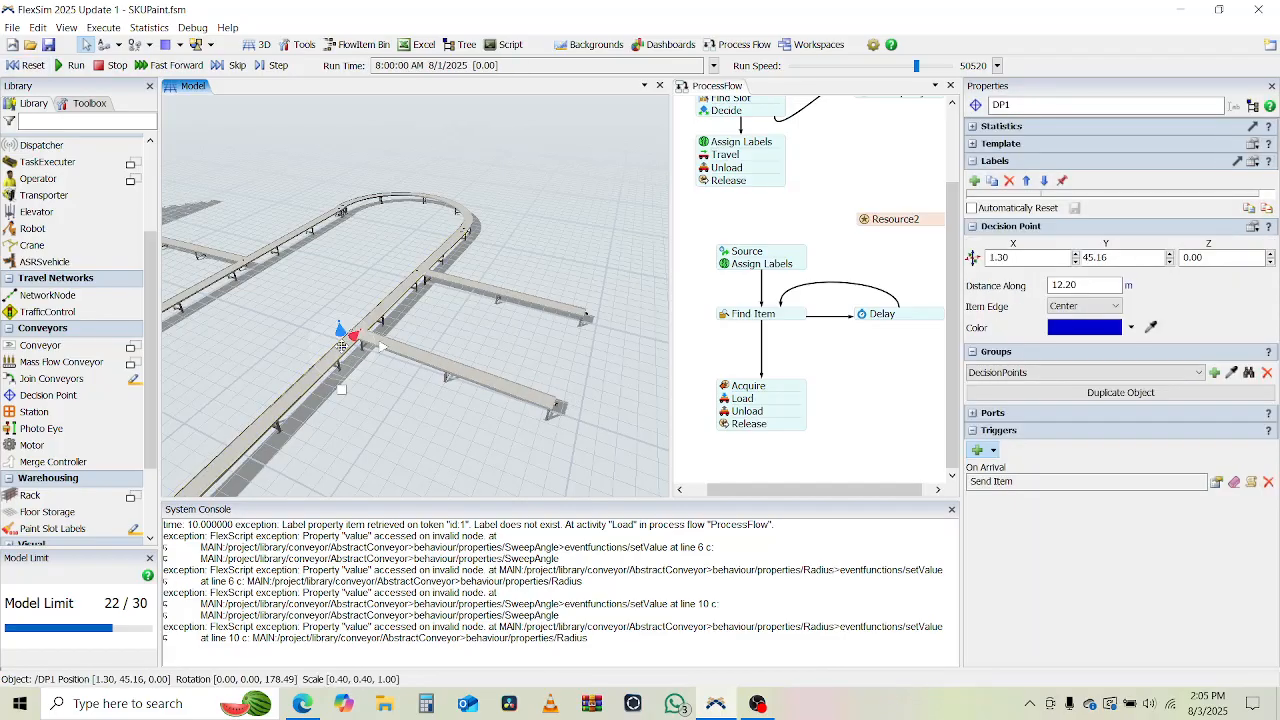
click(1216, 482)
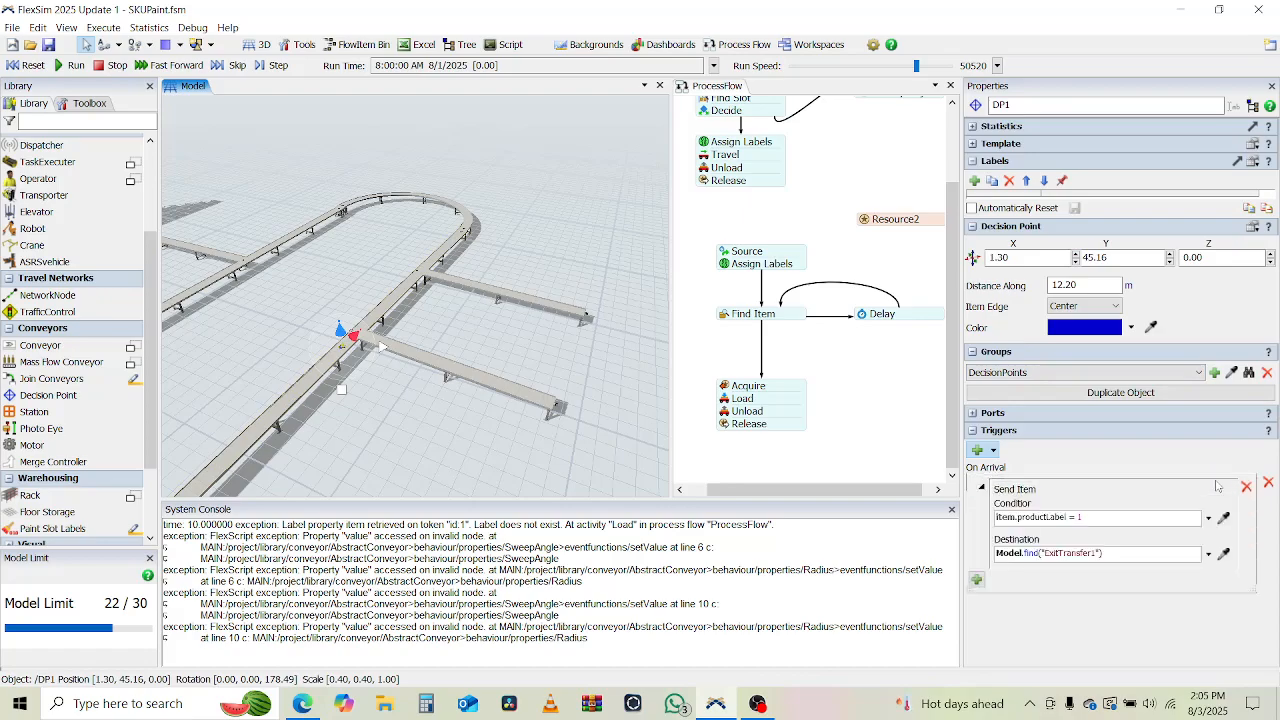
click(1077, 518)
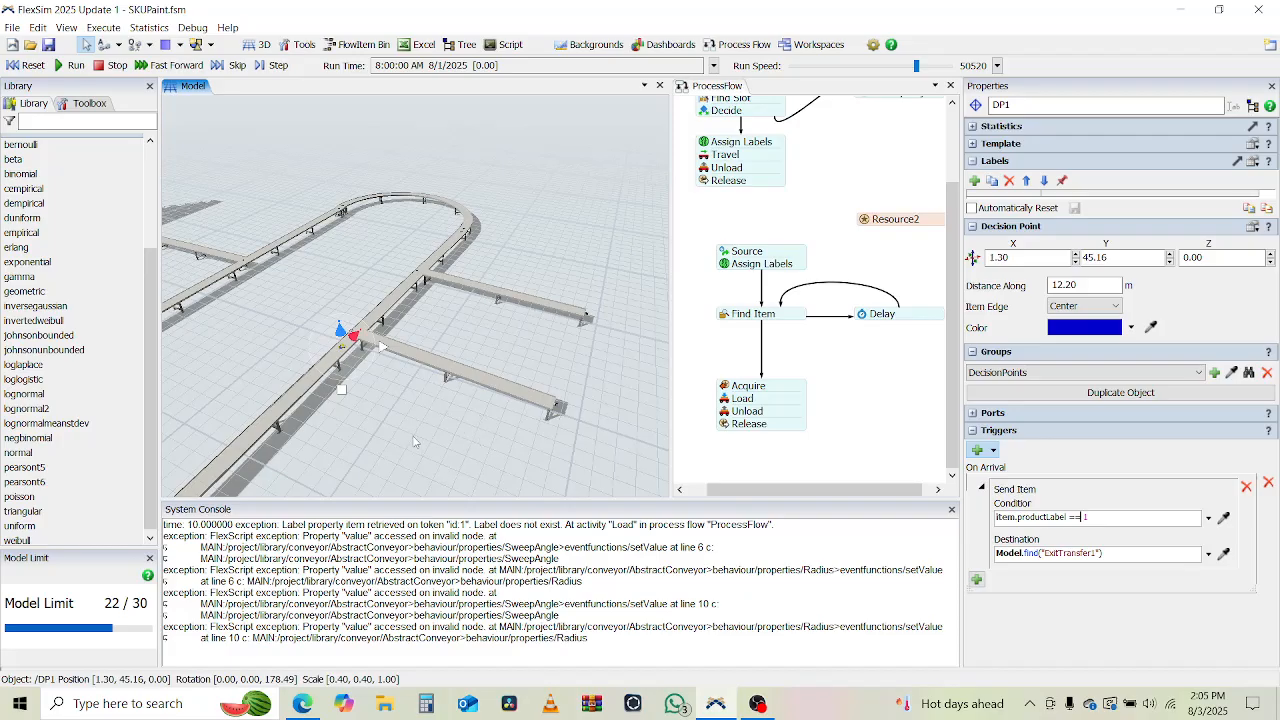
click(417, 442)
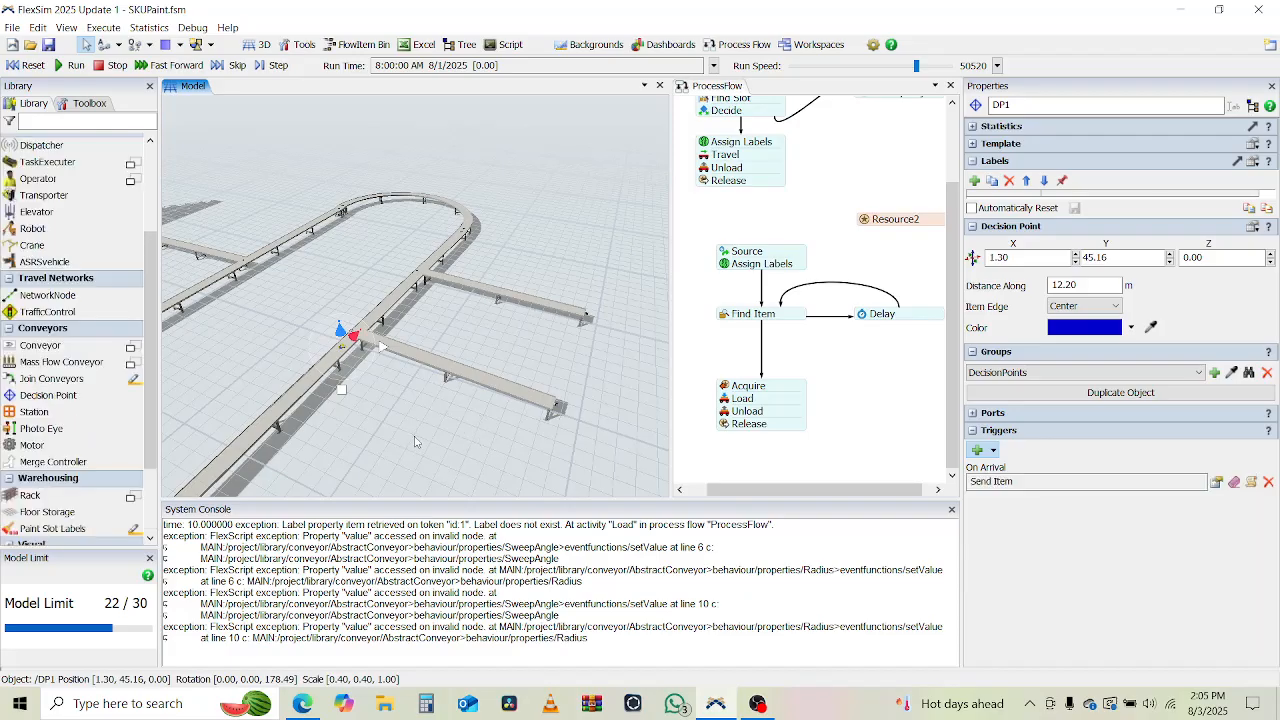
Save the model and run the simulation, watching items travel around the conveyor loop and its branches.
click(49, 43)
click(72, 65)
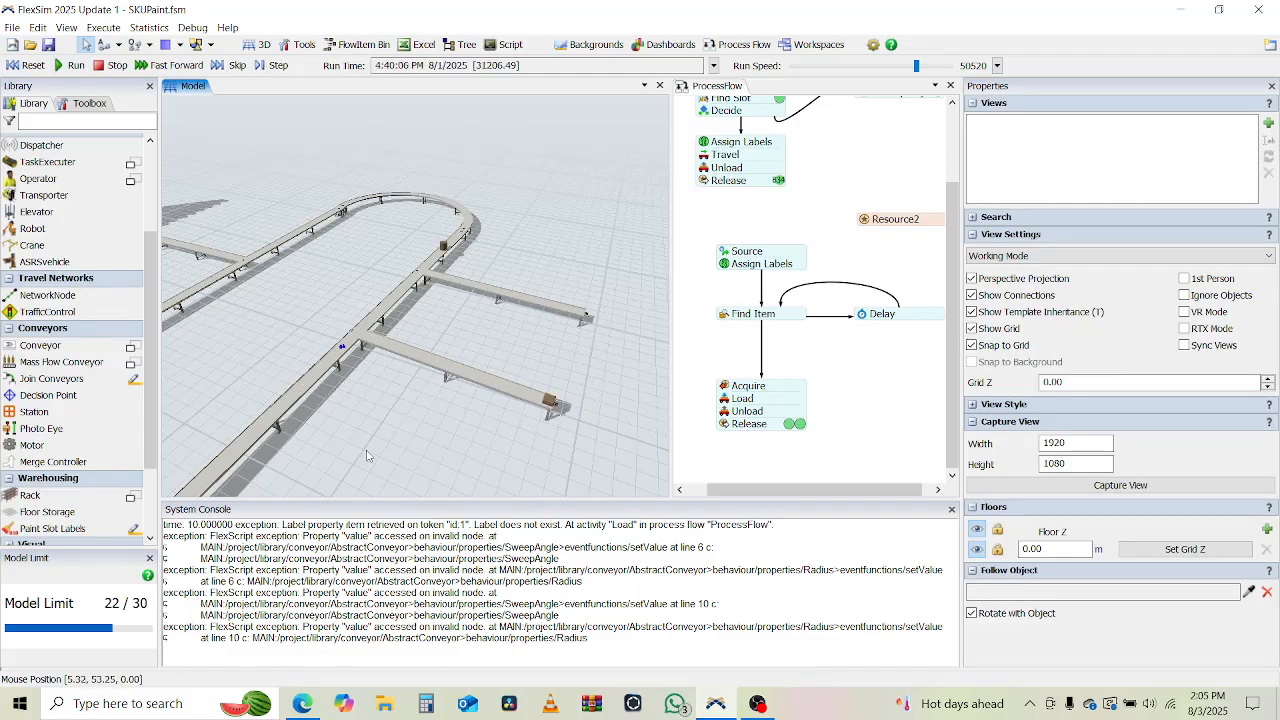
drag(436, 405, 562, 366)
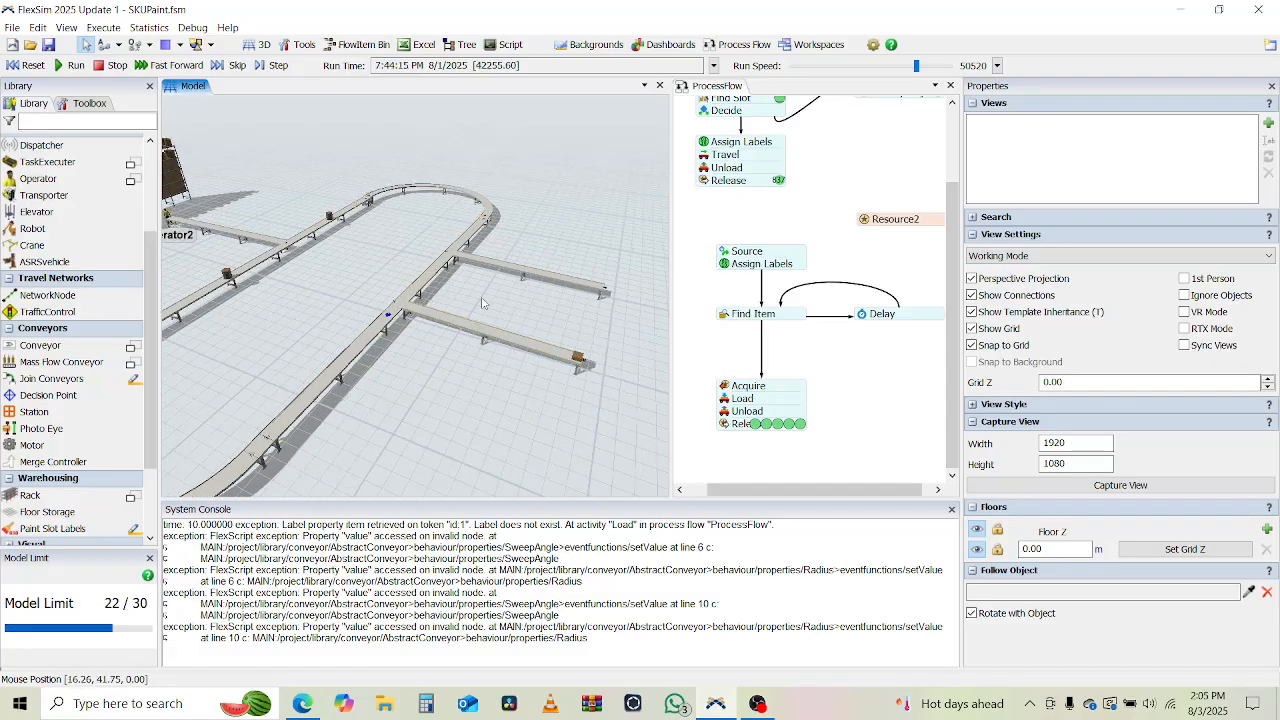
drag(436, 410, 389, 542)
drag(516, 327, 448, 541)
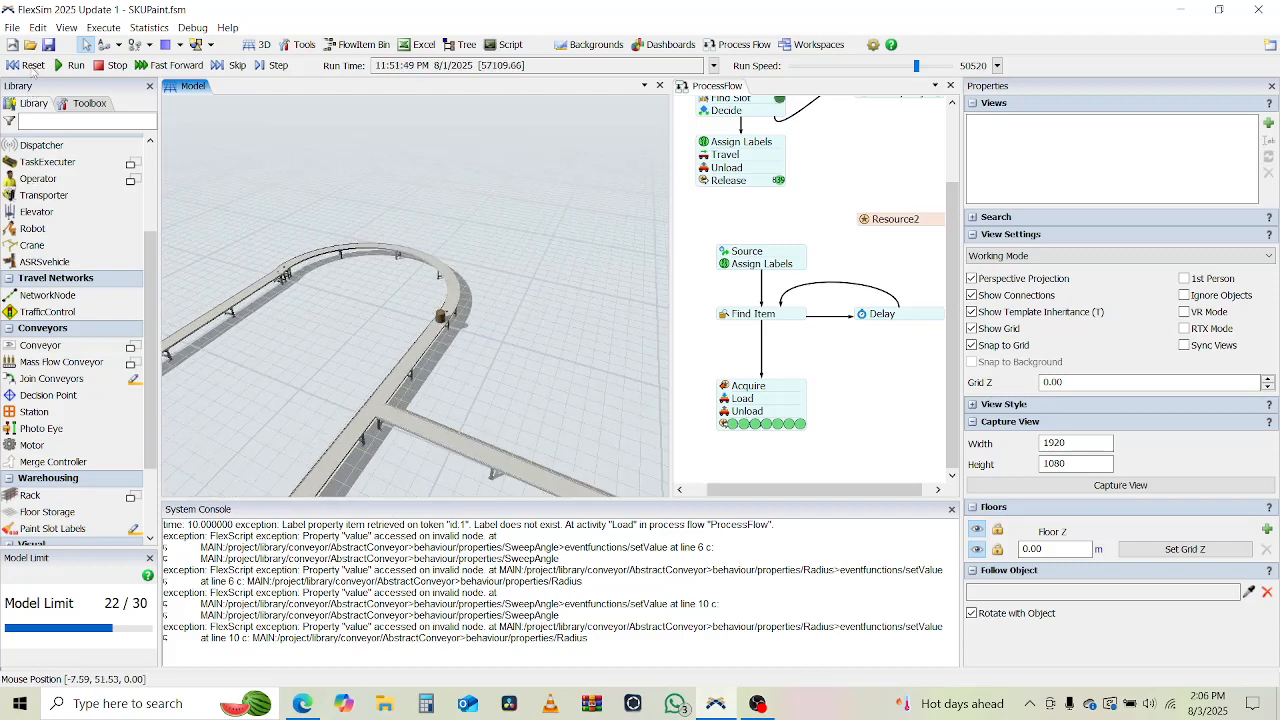
Reset the model and place a second decision point on the loop conveyor just before the other branch, about 22.2 m along.
click(33, 65)
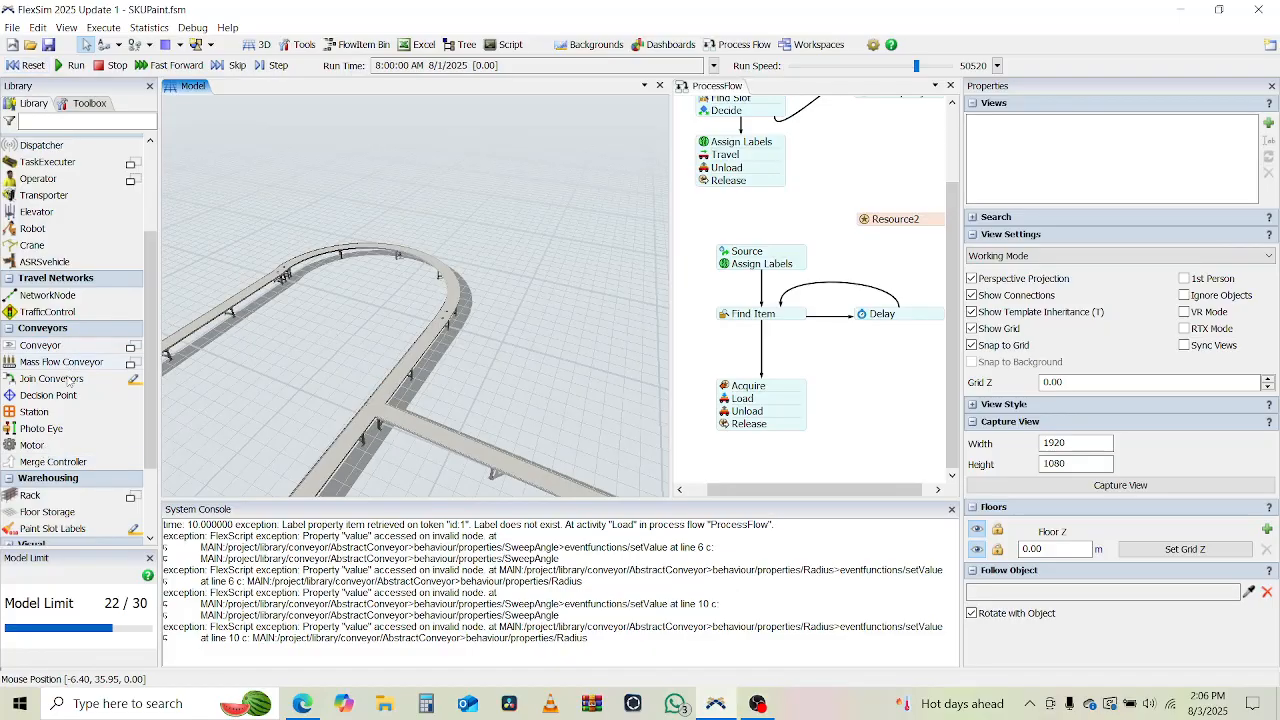
scroll(50, 360, down, 2)
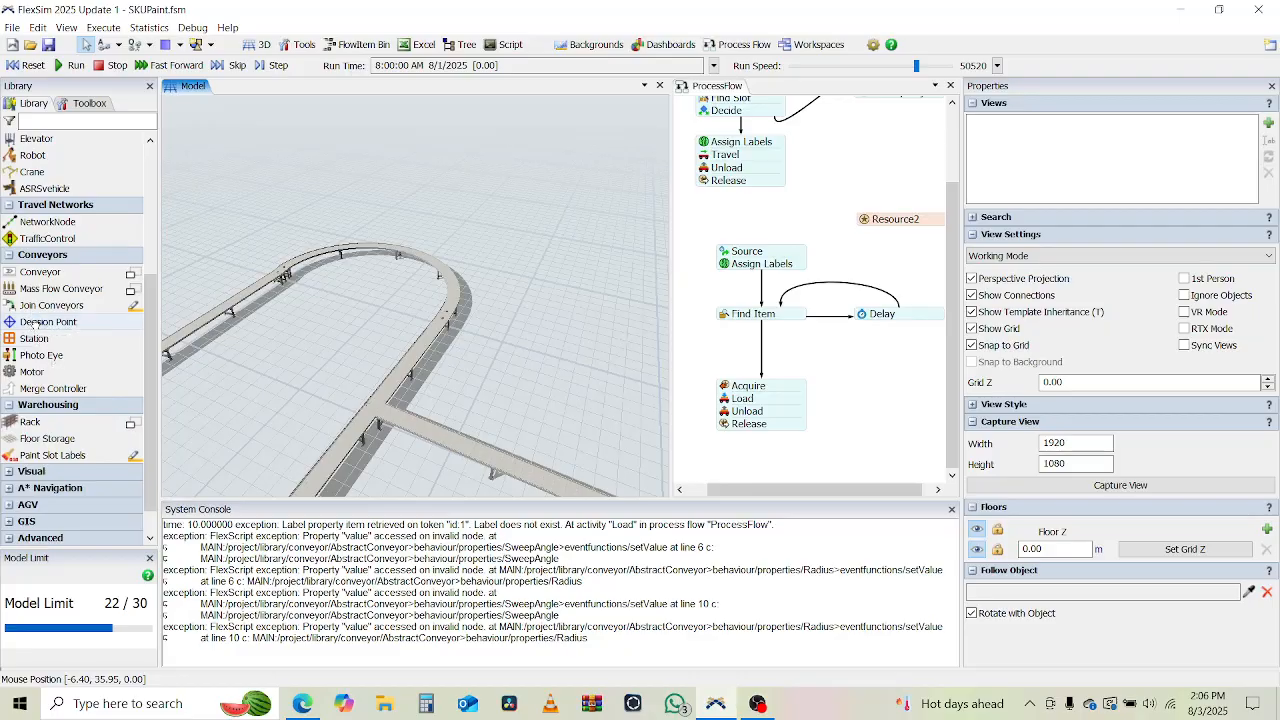
drag(34, 322, 317, 490)
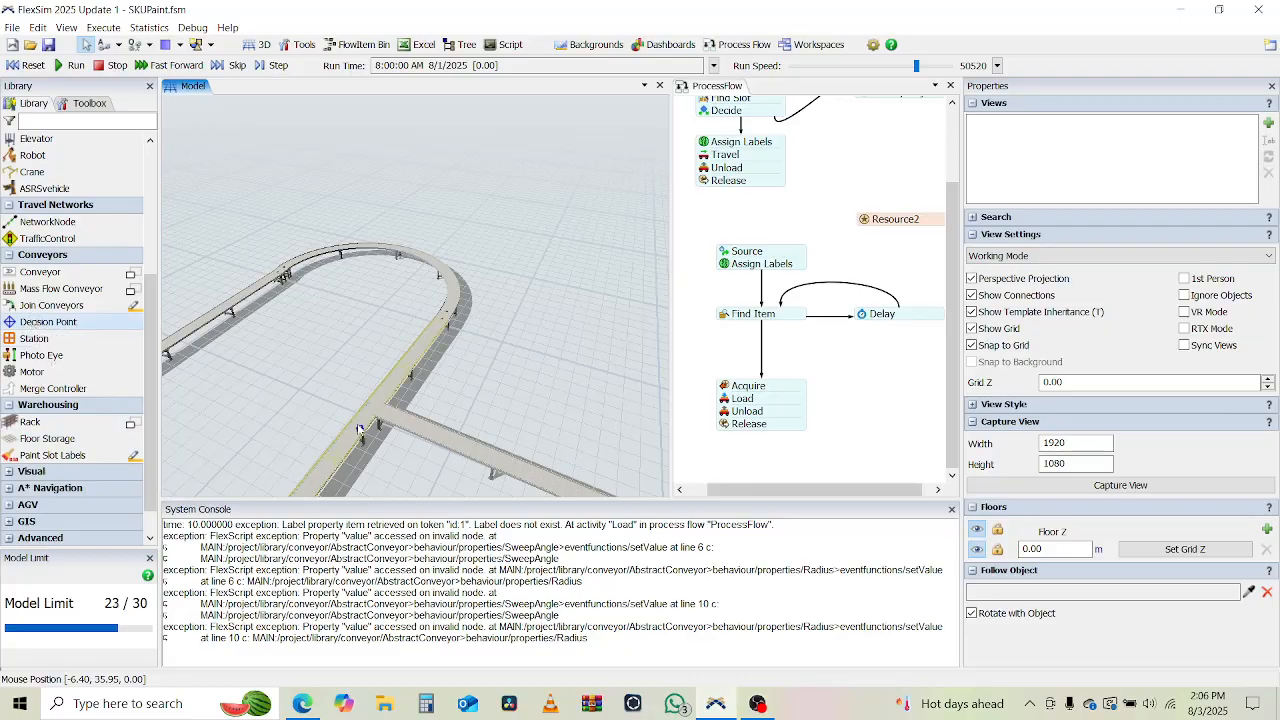
drag(360, 428, 357, 428)
click(357, 430)
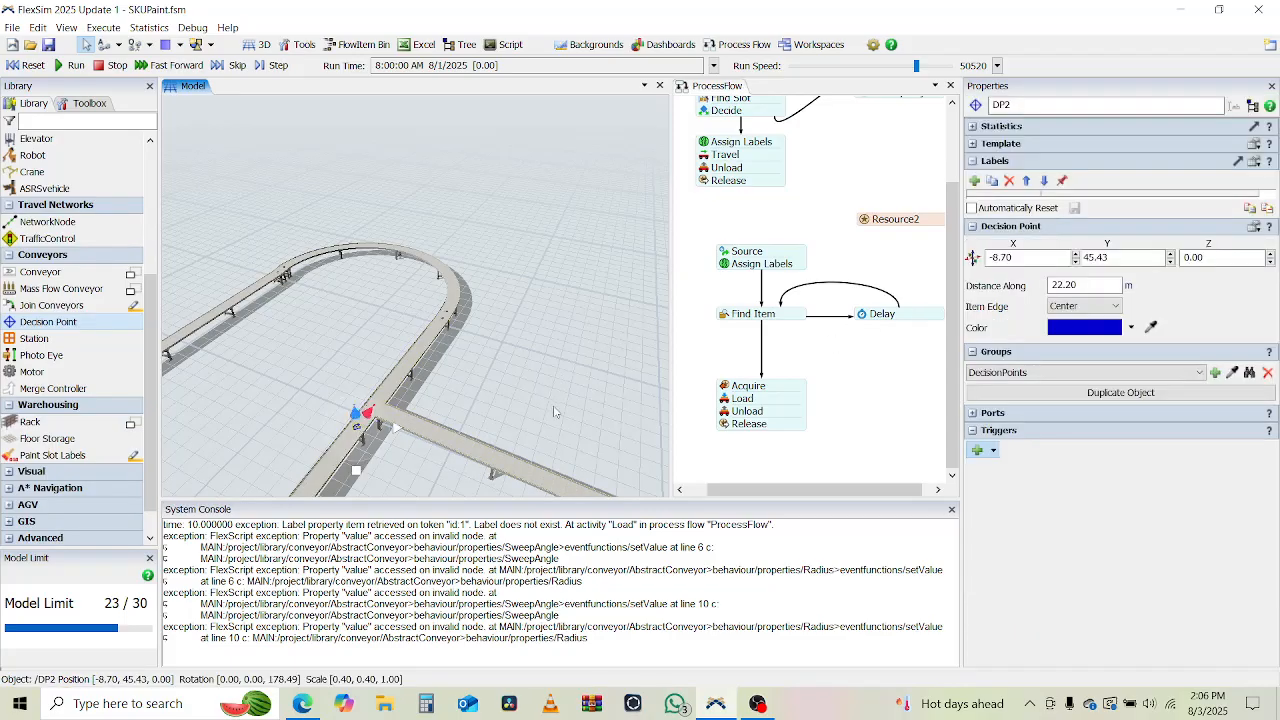
Give the second decision point an On Arrival trigger with a Send Item action.
drag(500, 365, 450, 311)
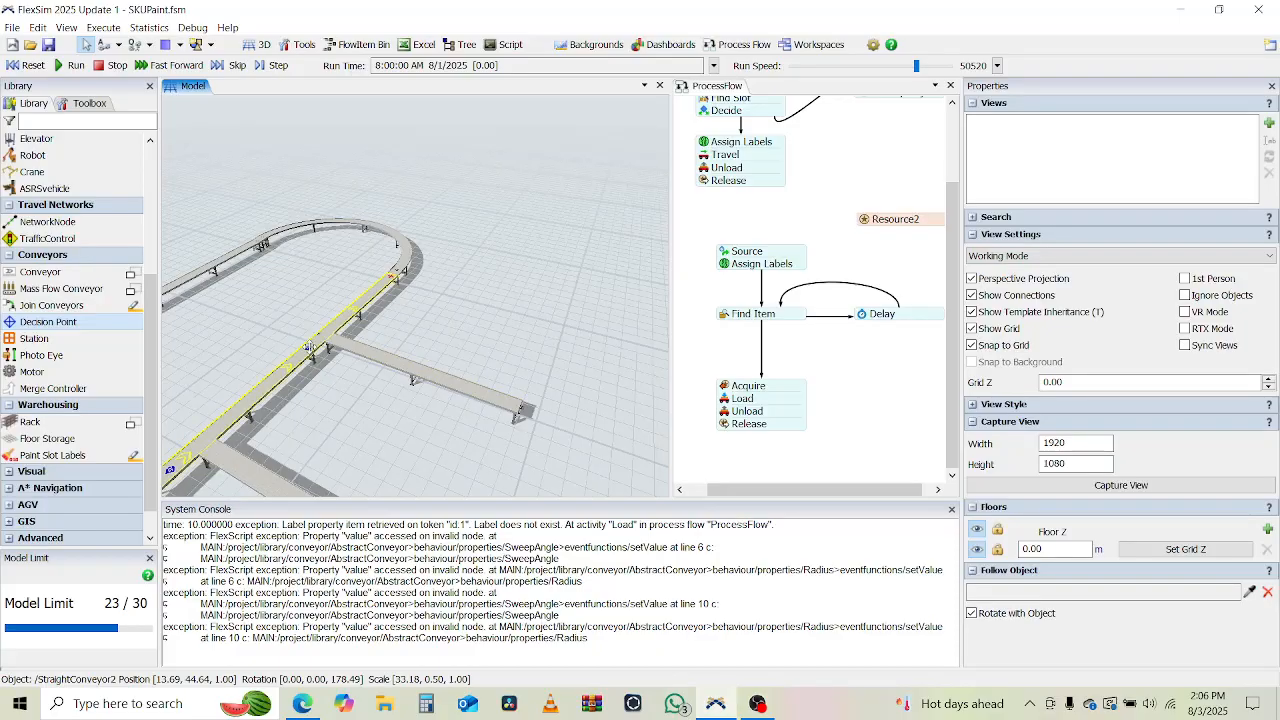
click(310, 348)
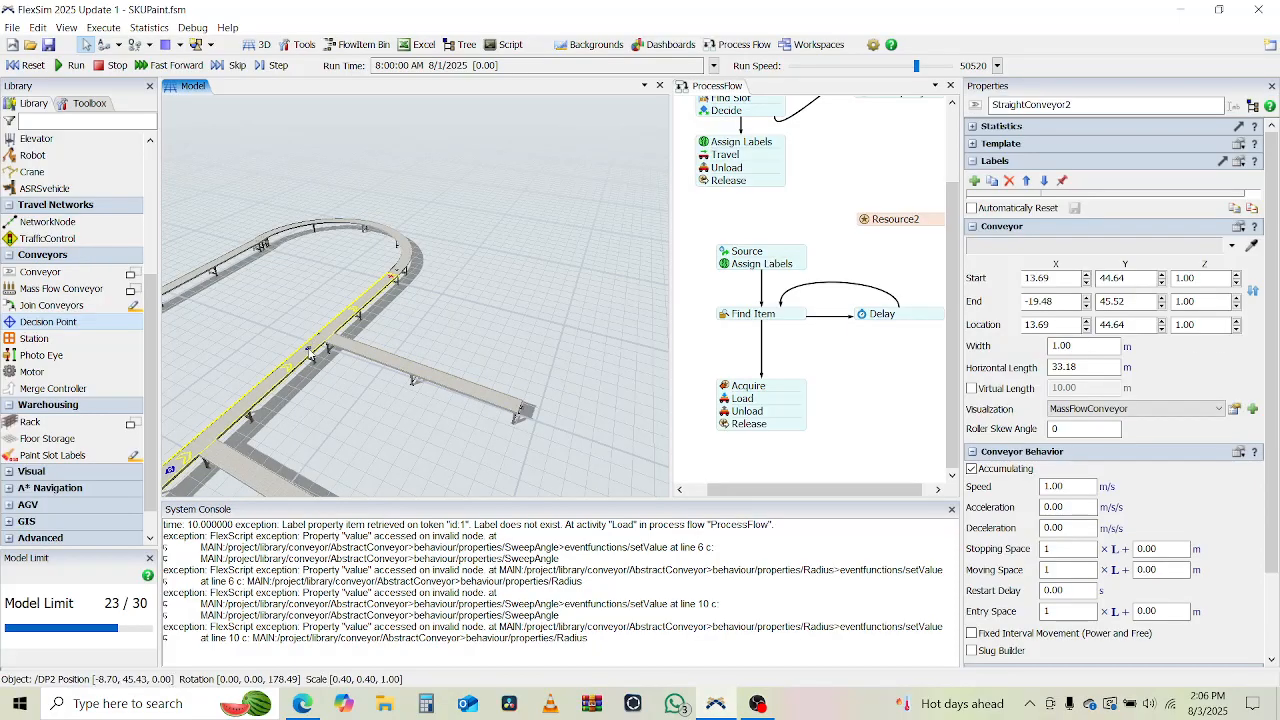
click(308, 348)
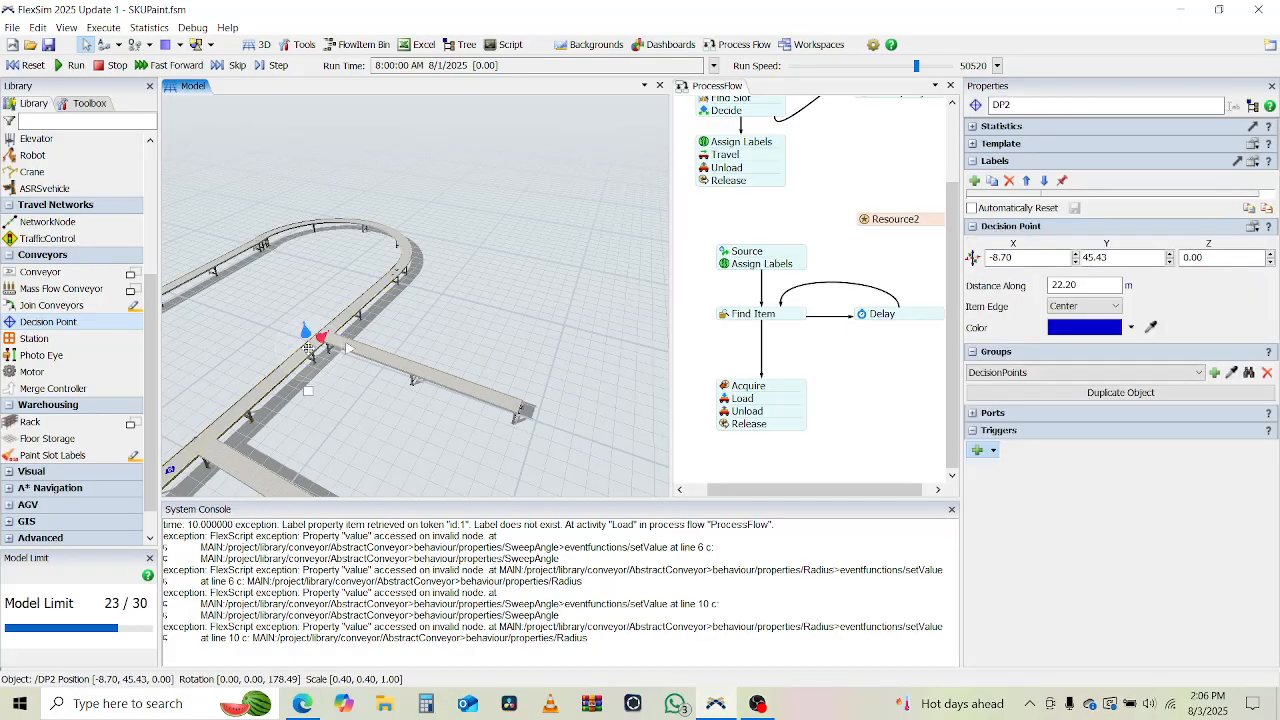
click(979, 450)
click(995, 467)
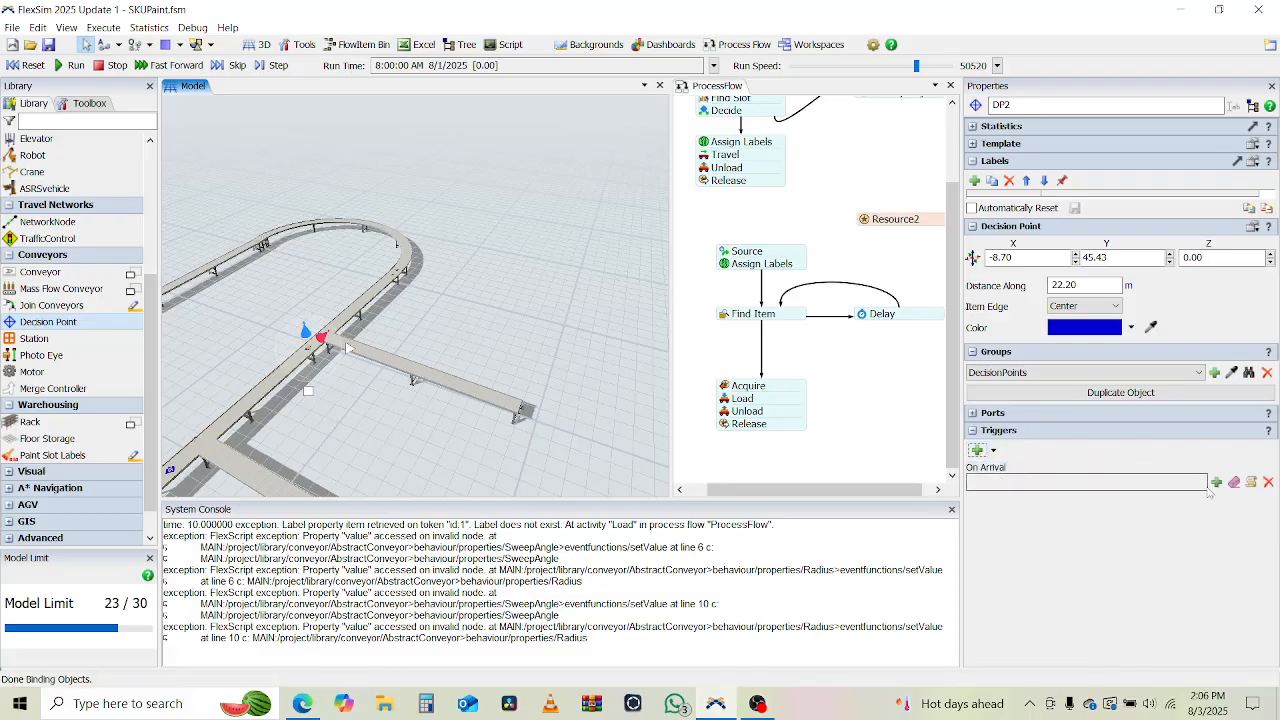
click(1216, 482)
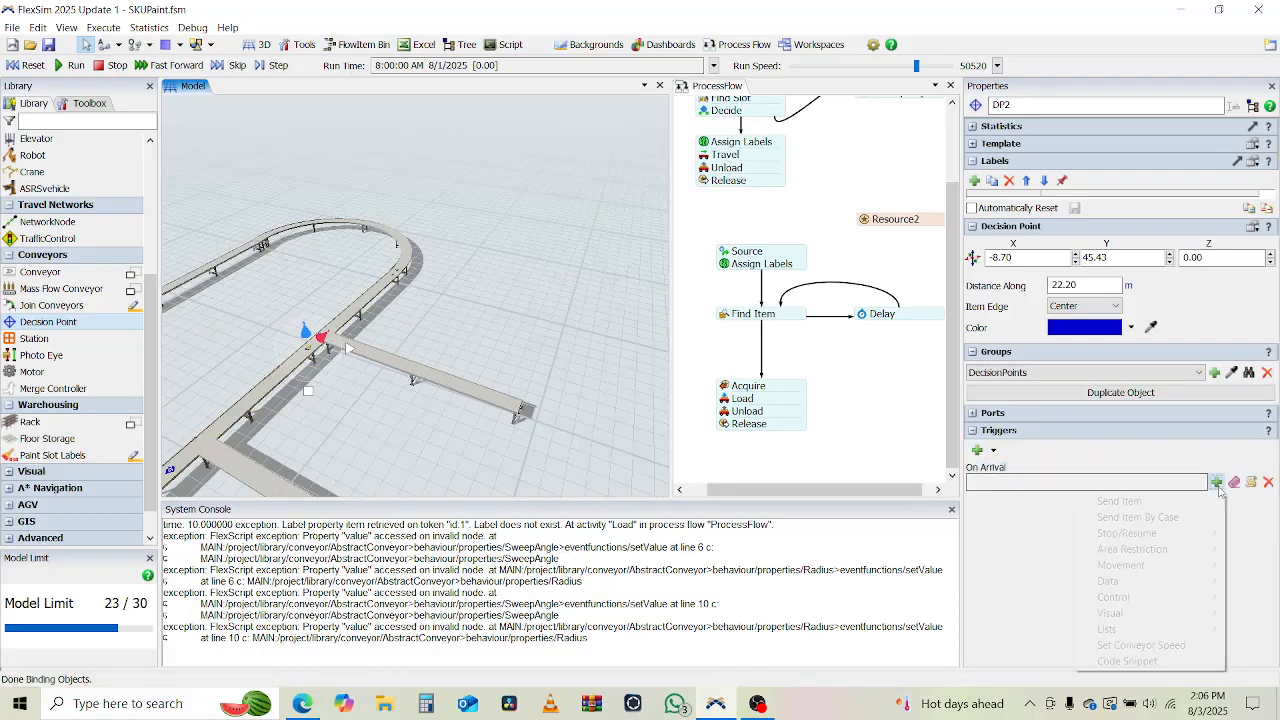
click(1161, 507)
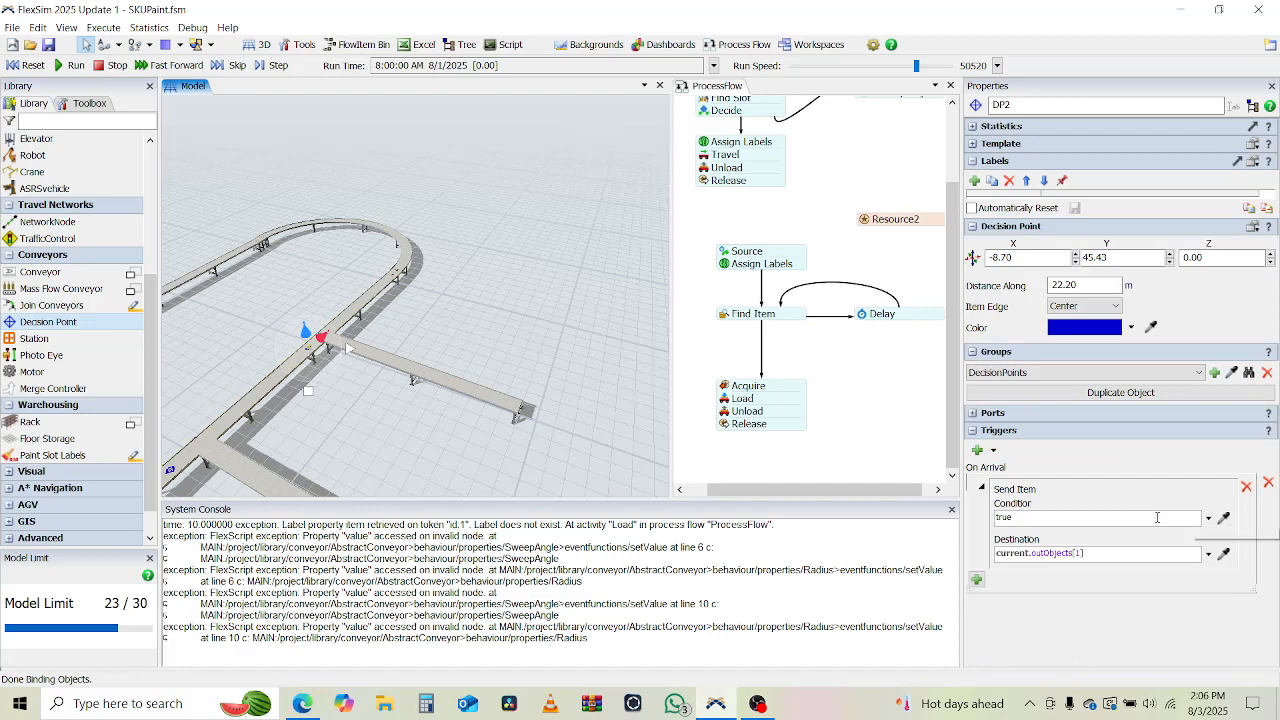
Set the second decision point's Send Item condition to item.productLabel == 2 and its destination to ExitTransfer2 by sampling the branch's exit.
click(1157, 517)
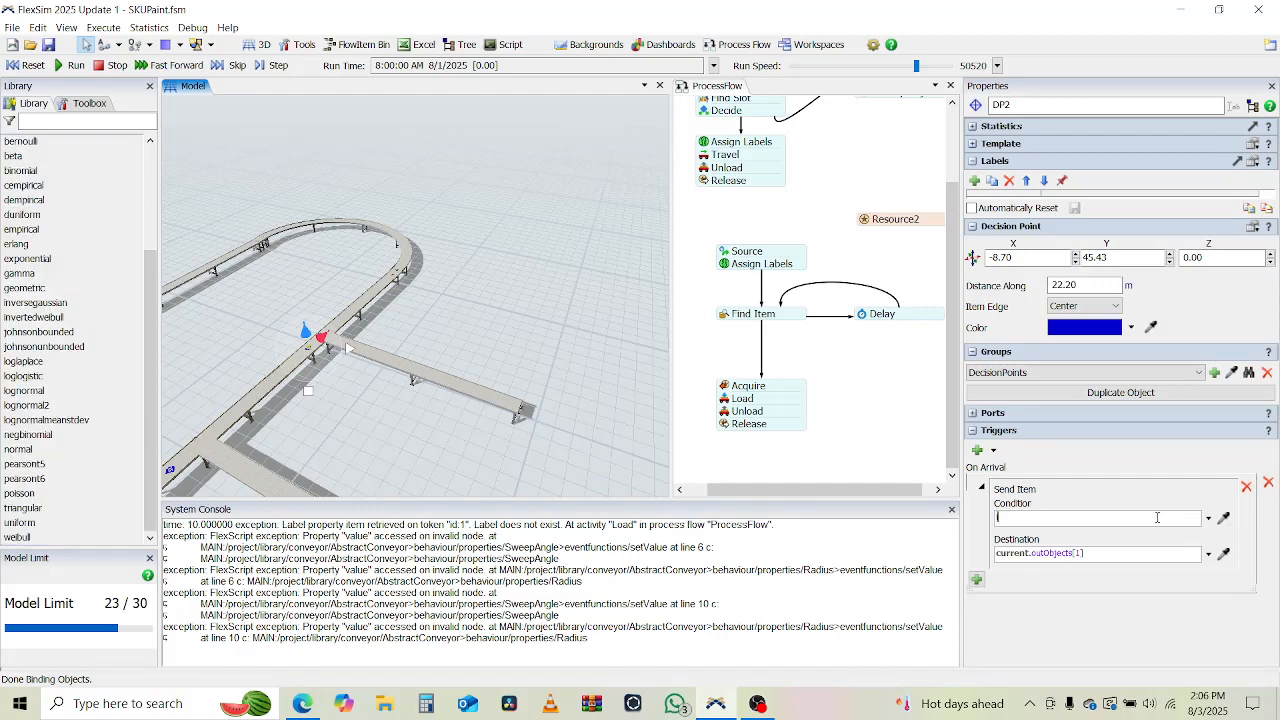
text(item.produc)
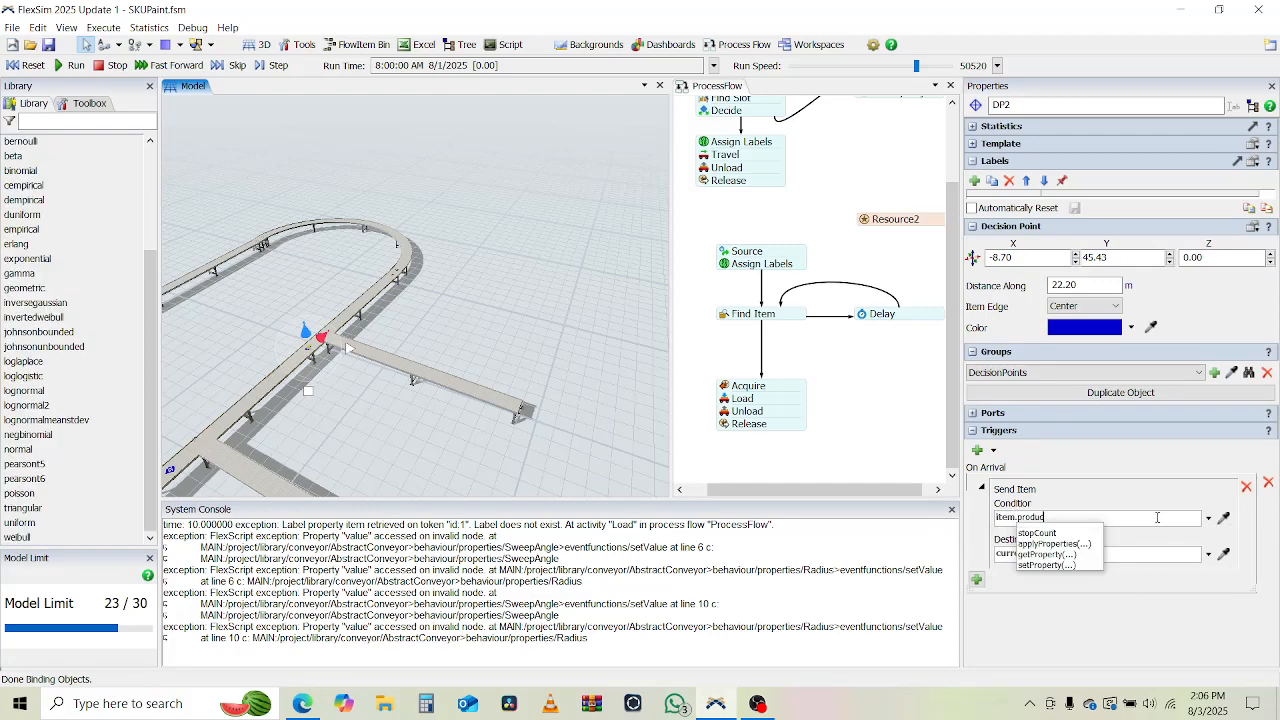
text(tLabel == 2)
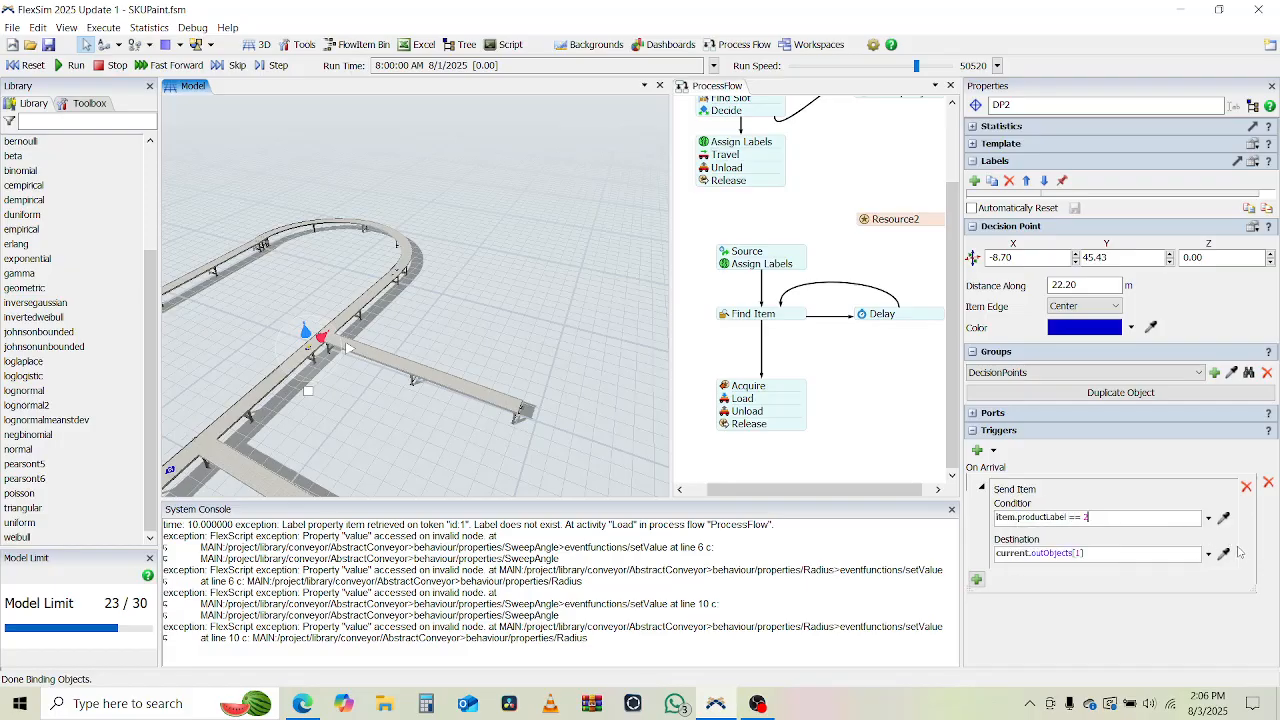
click(1224, 553)
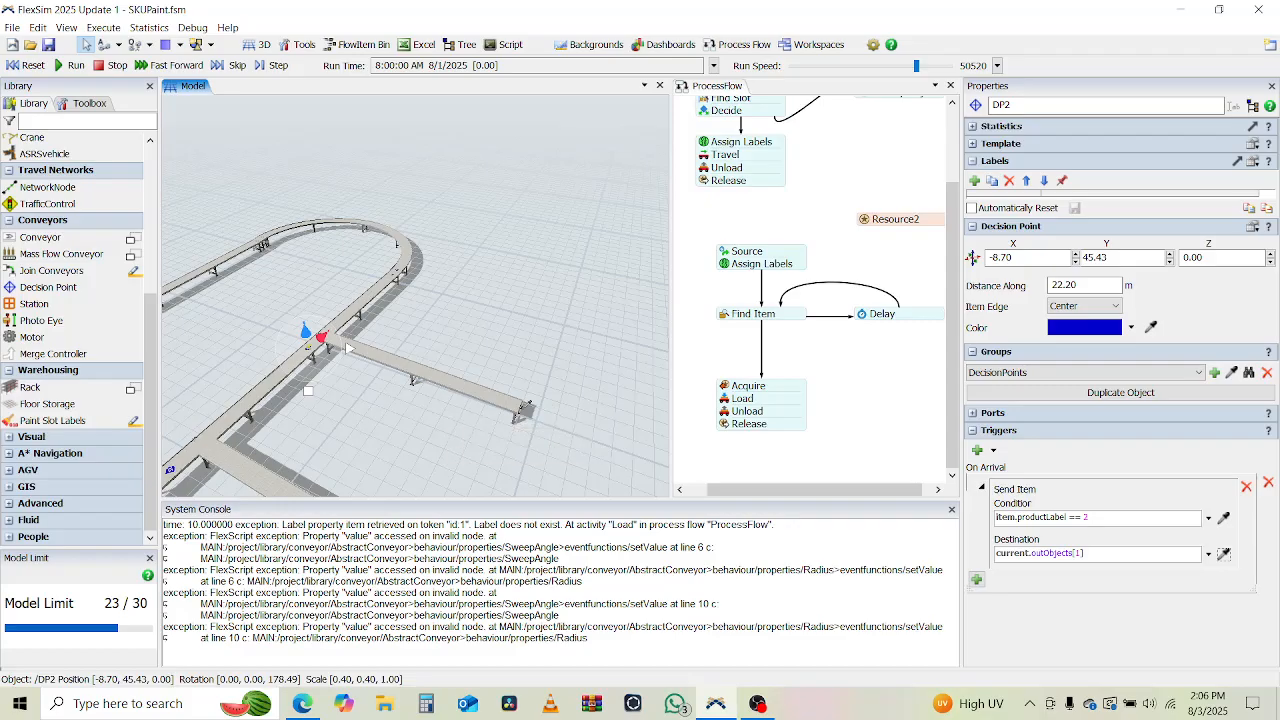
click(524, 409)
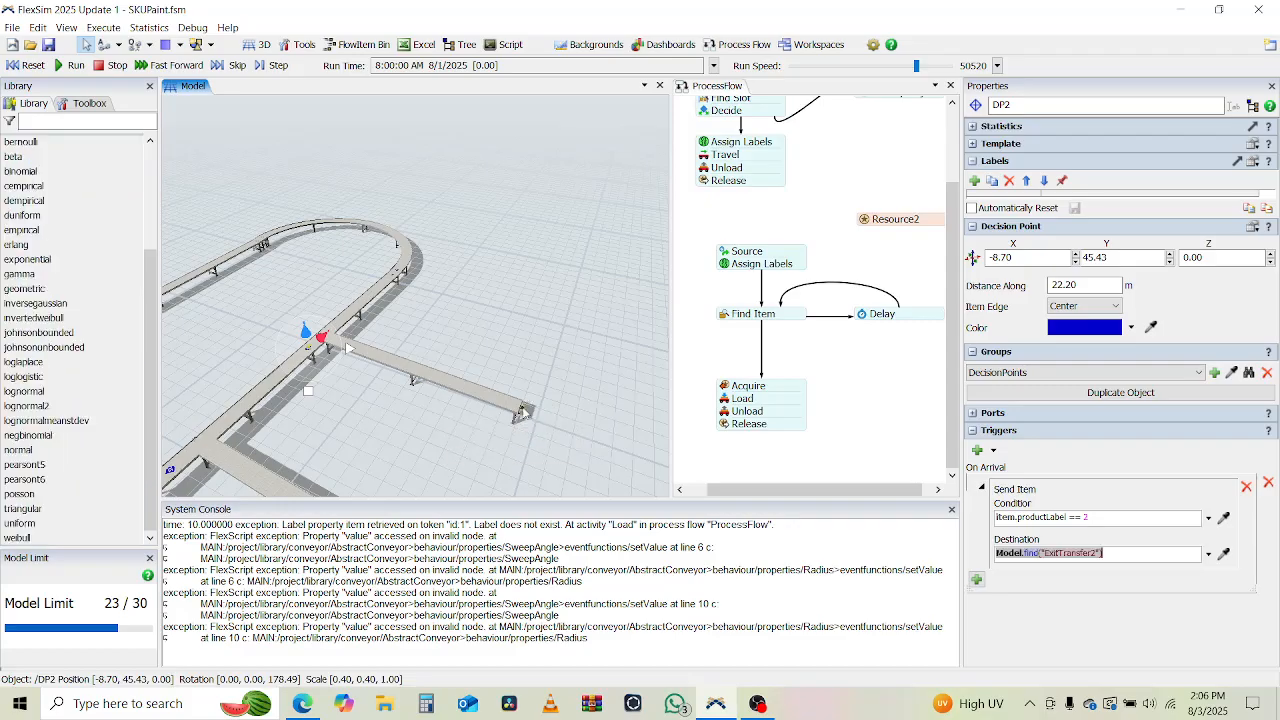
click(525, 351)
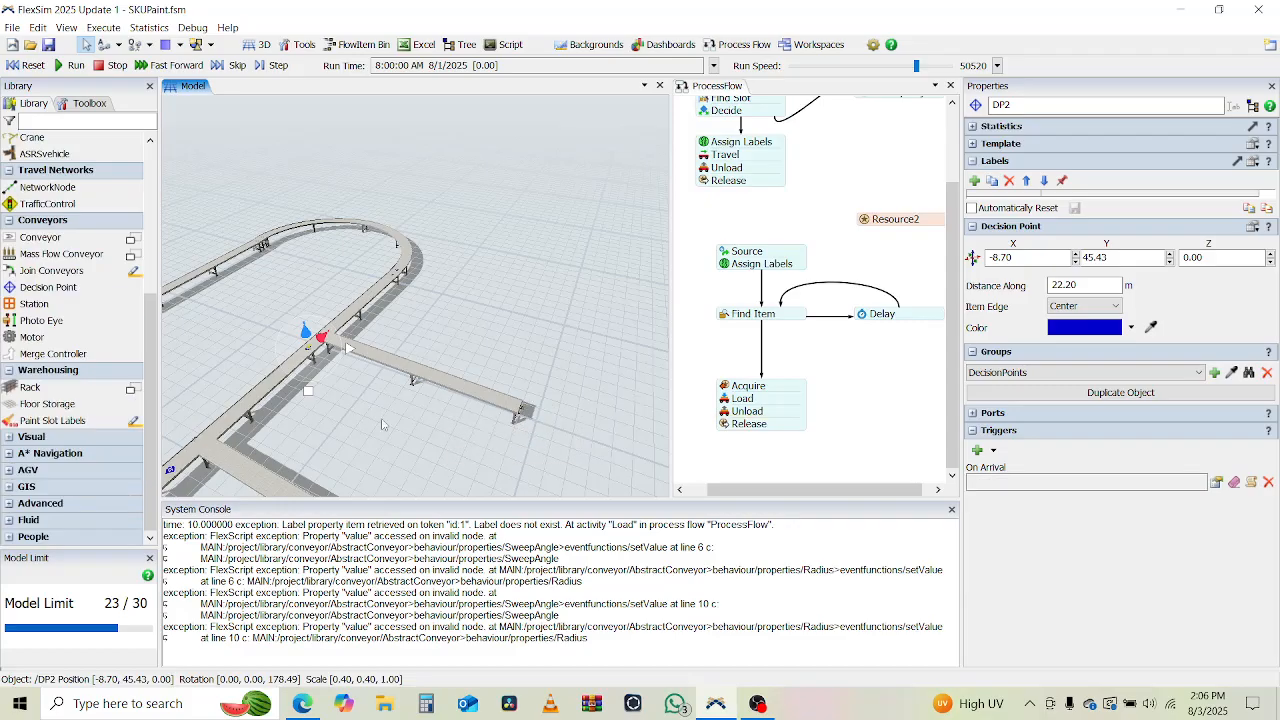
Run the simulation at a speed of 94747 and watch how items are sorted onto the two branches.
drag(372, 438, 423, 341)
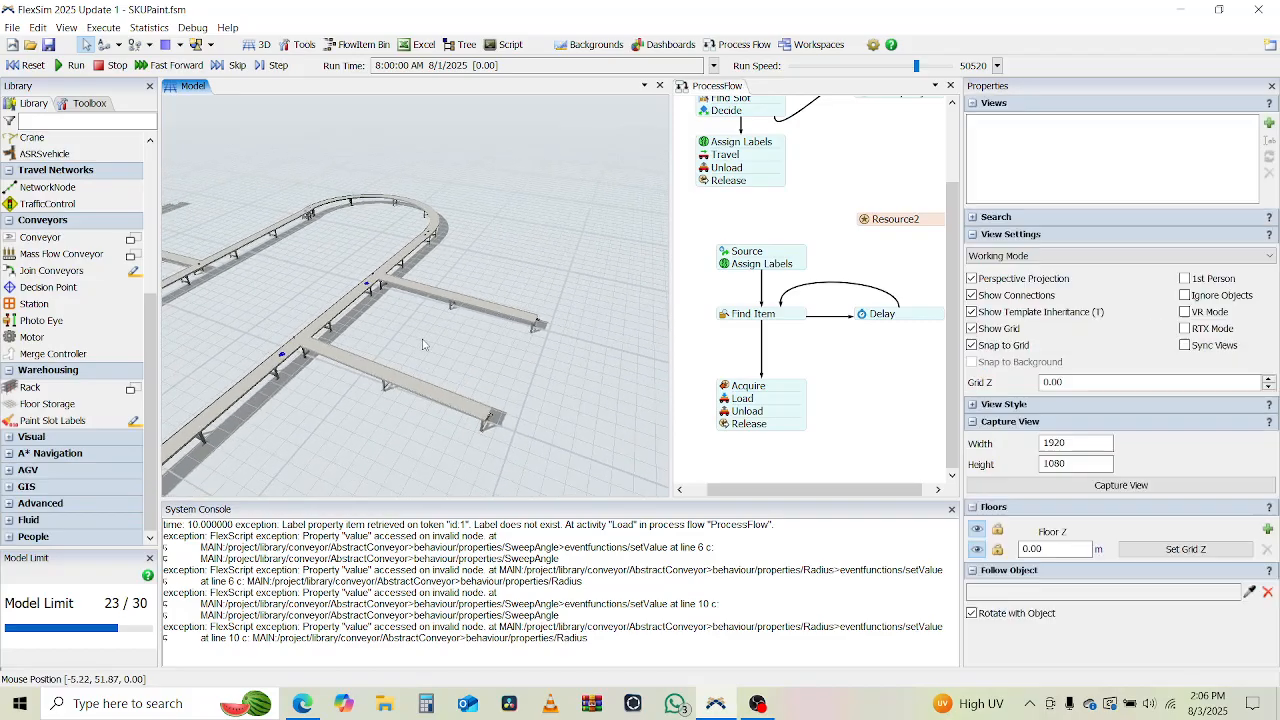
click(66, 67)
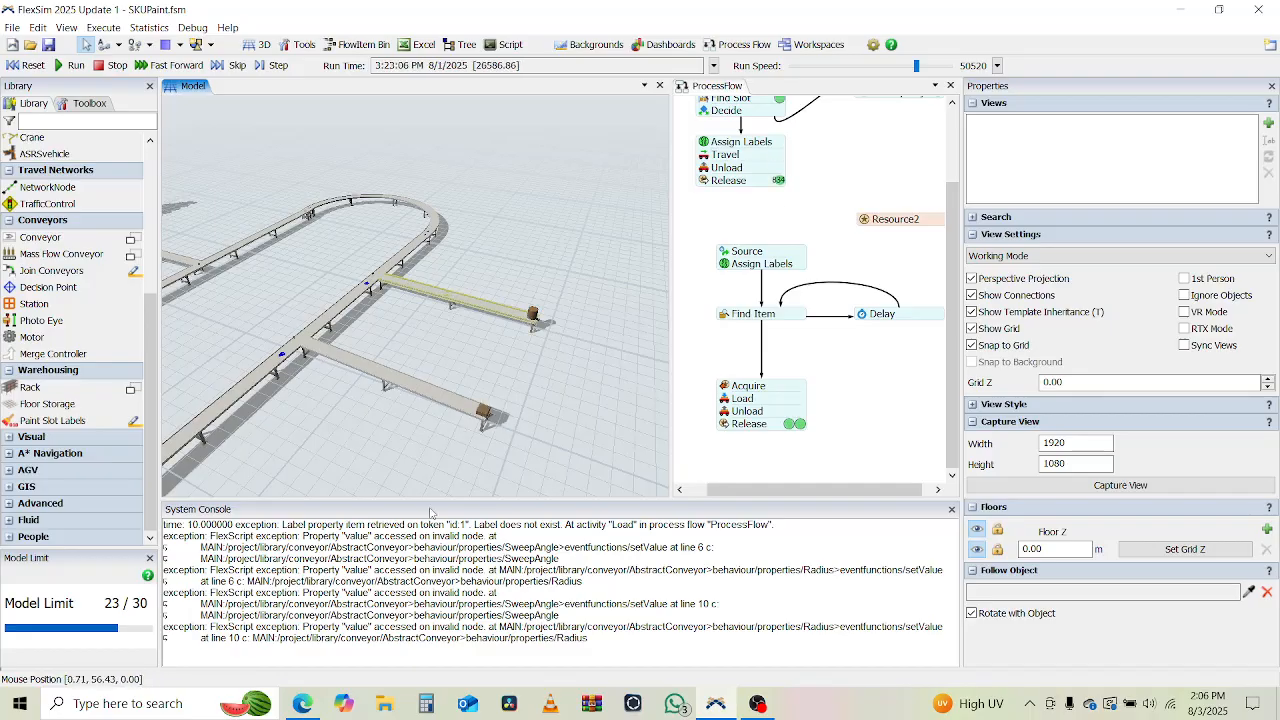
click(940, 66)
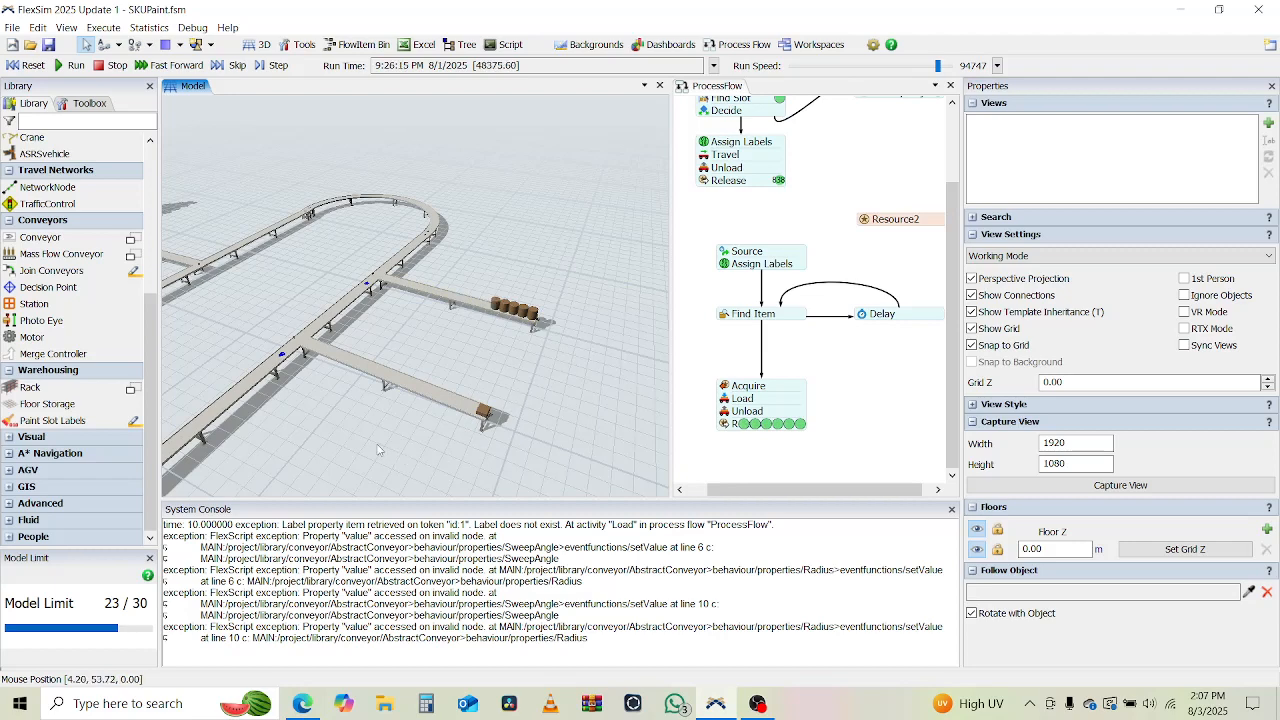
drag(378, 450, 471, 394)
right_drag(407, 420, 456, 413)
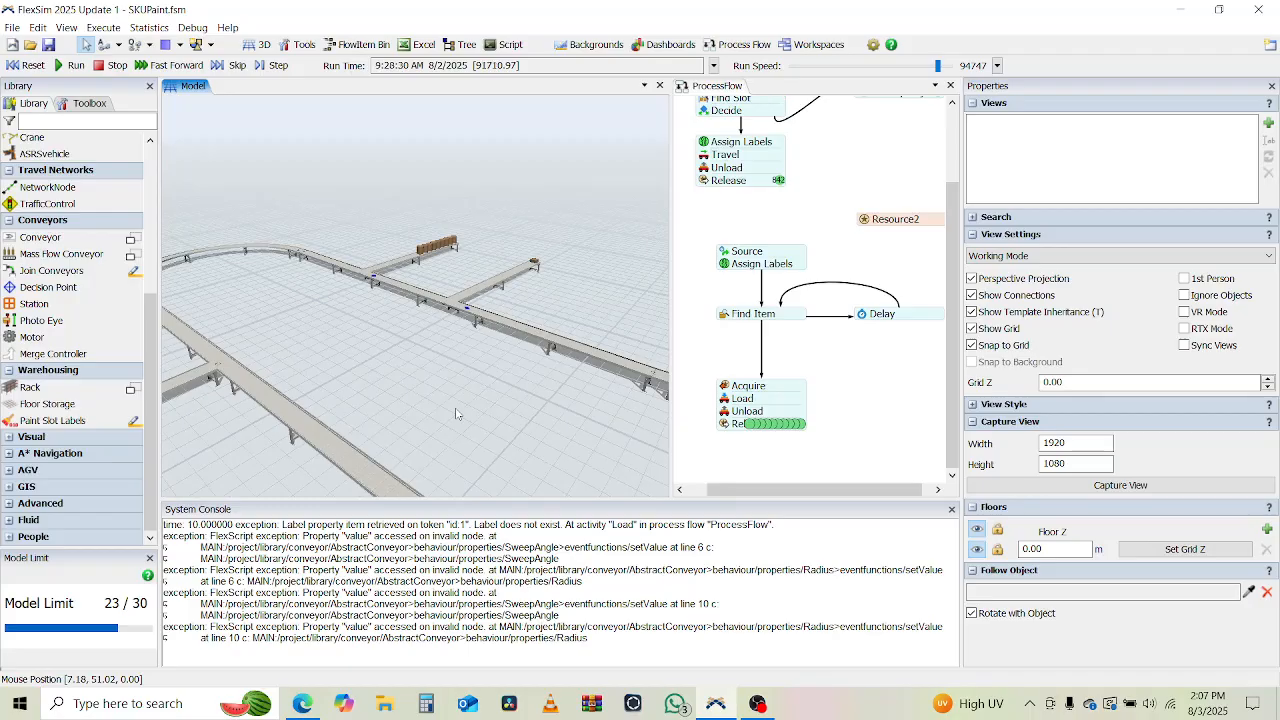
right_drag(452, 415, 373, 418)
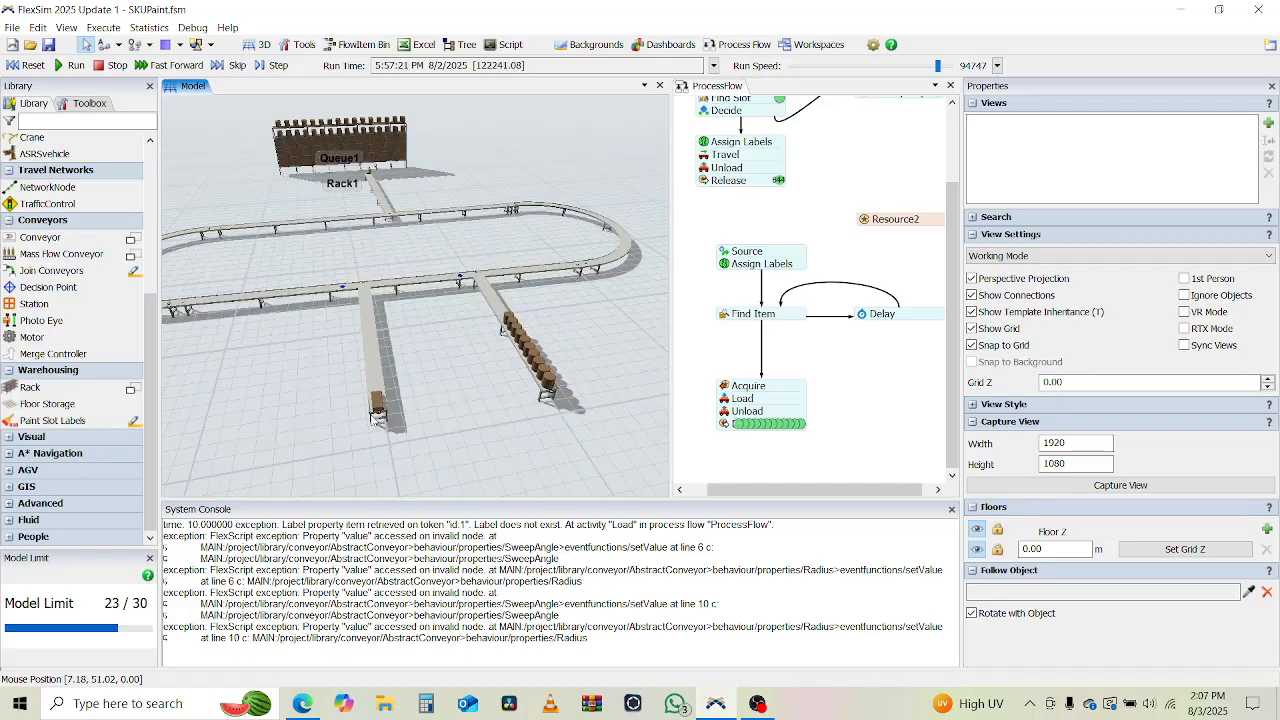
right_drag(392, 427, 393, 427)
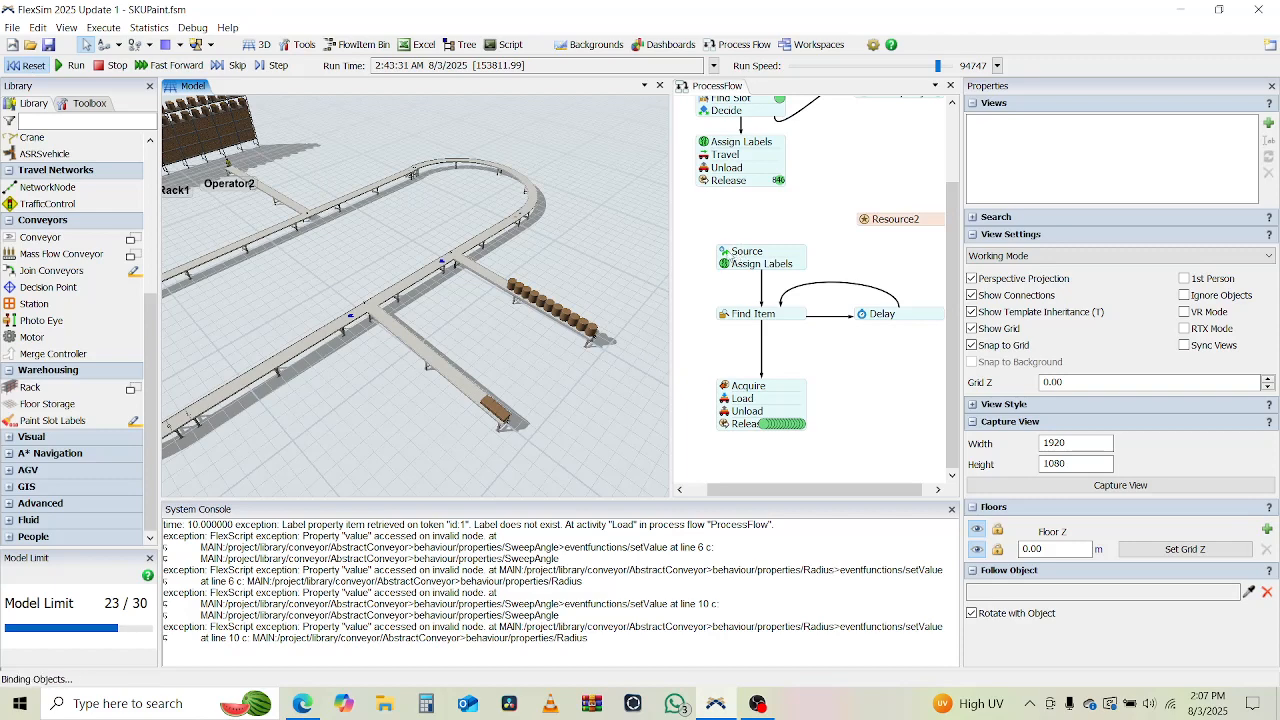
Set the lower Source's inter-arrival time to exponential(10, 30, getstream(activity)), then reset and rerun the simulation.
click(690, 272)
double_click(737, 257)
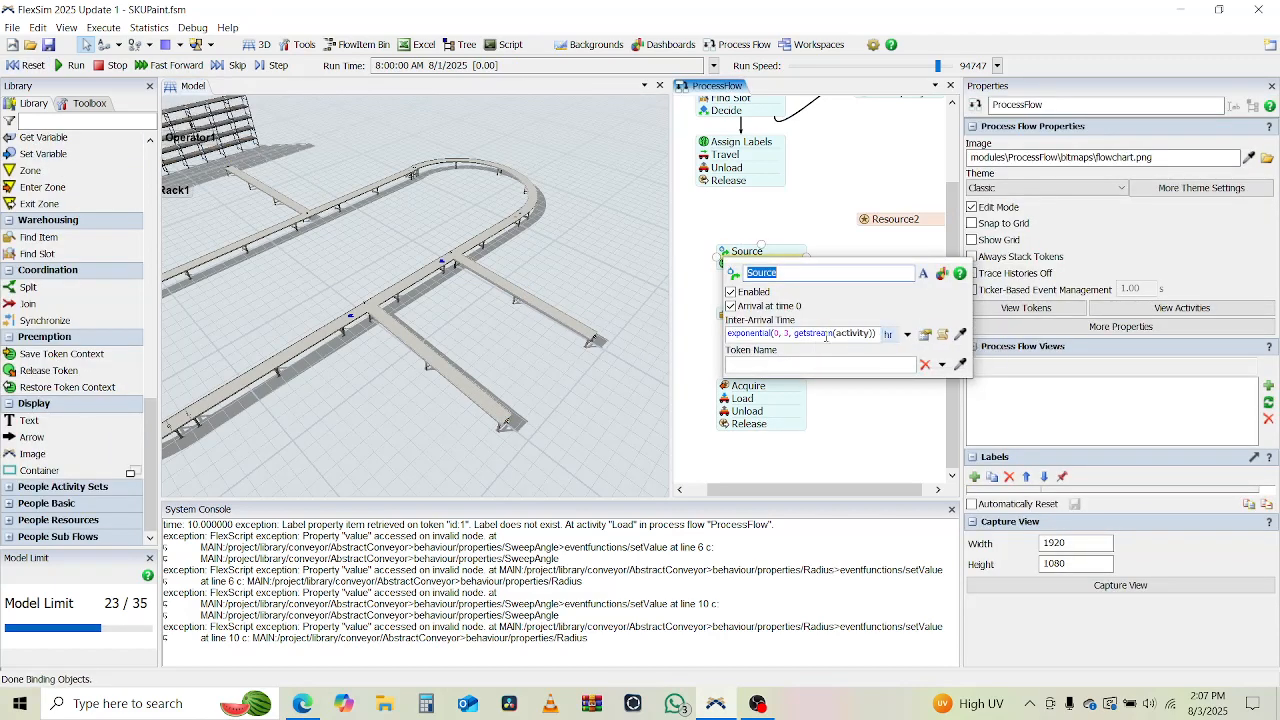
click(777, 333)
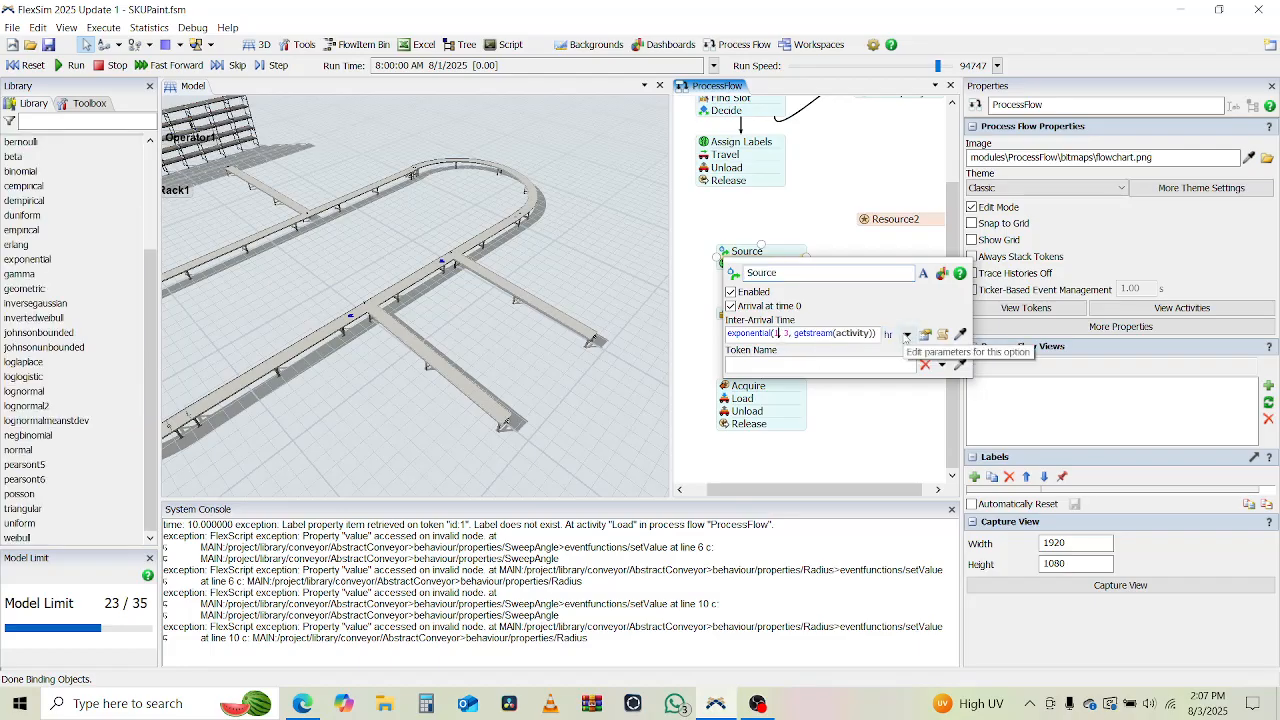
text(10, 30)
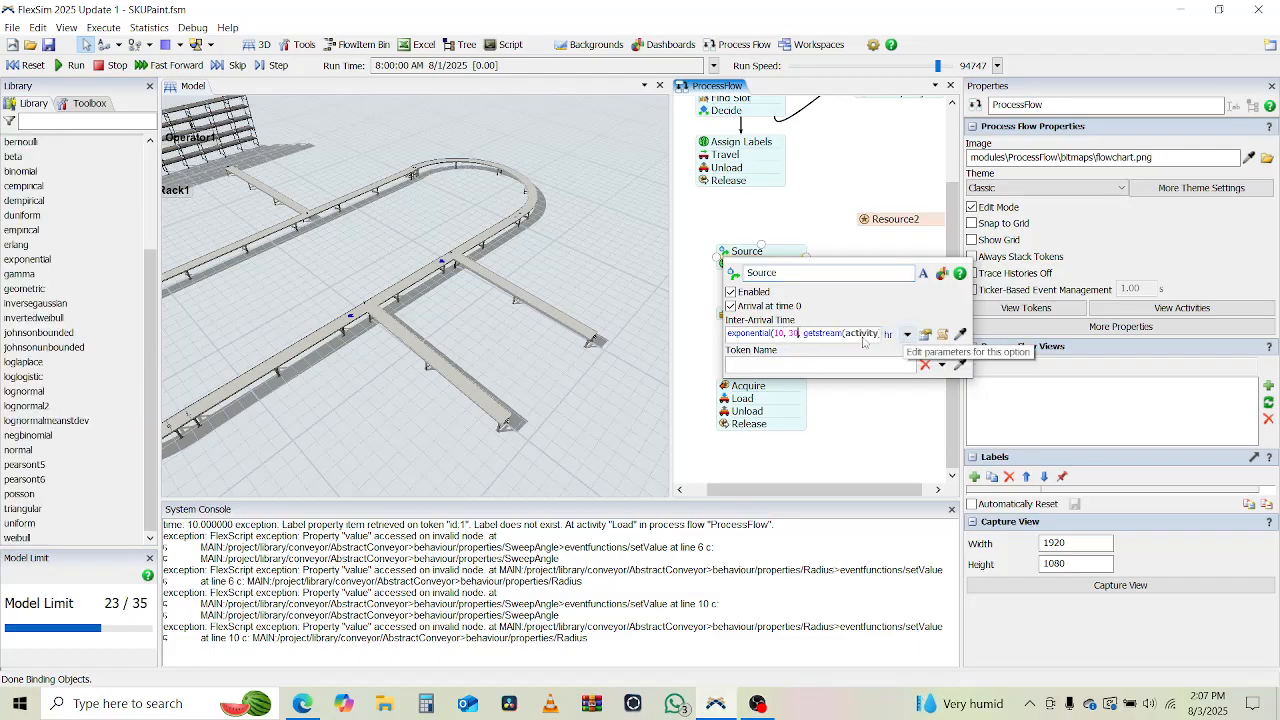
click(33, 67)
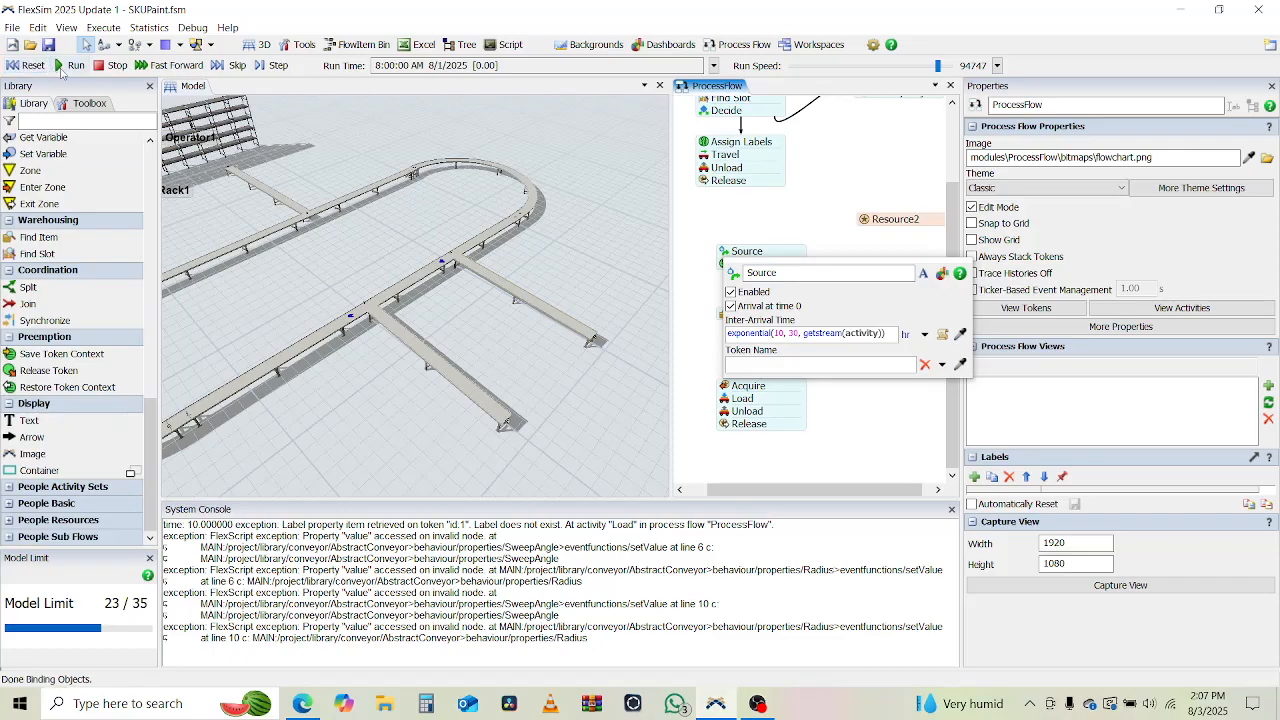
click(72, 65)
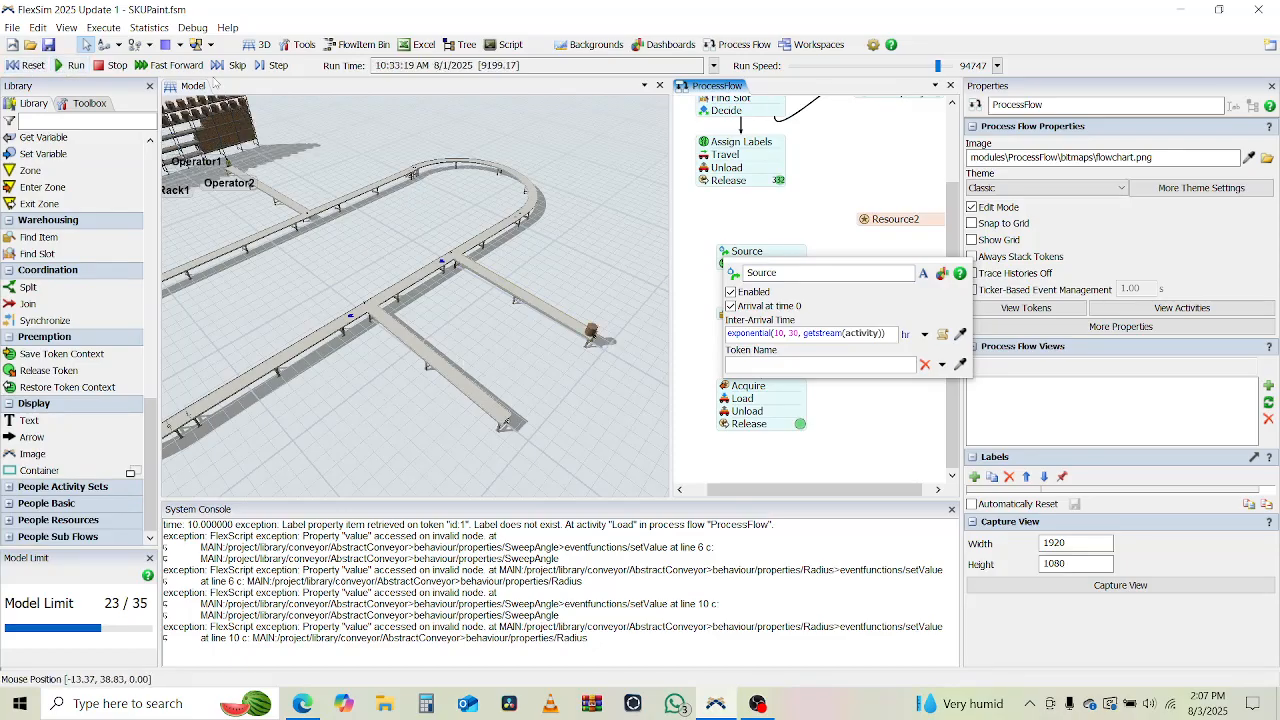
Reset the simulation and start it again from time zero.
click(18, 67)
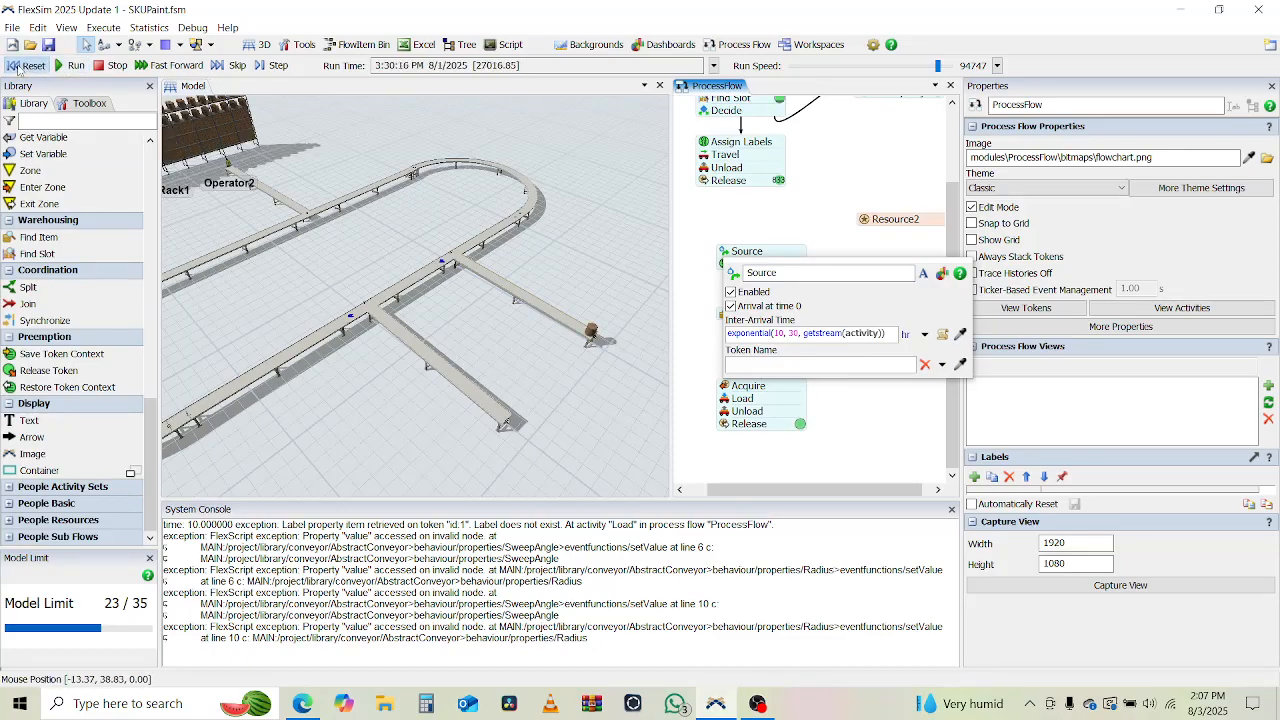
click(333, 410)
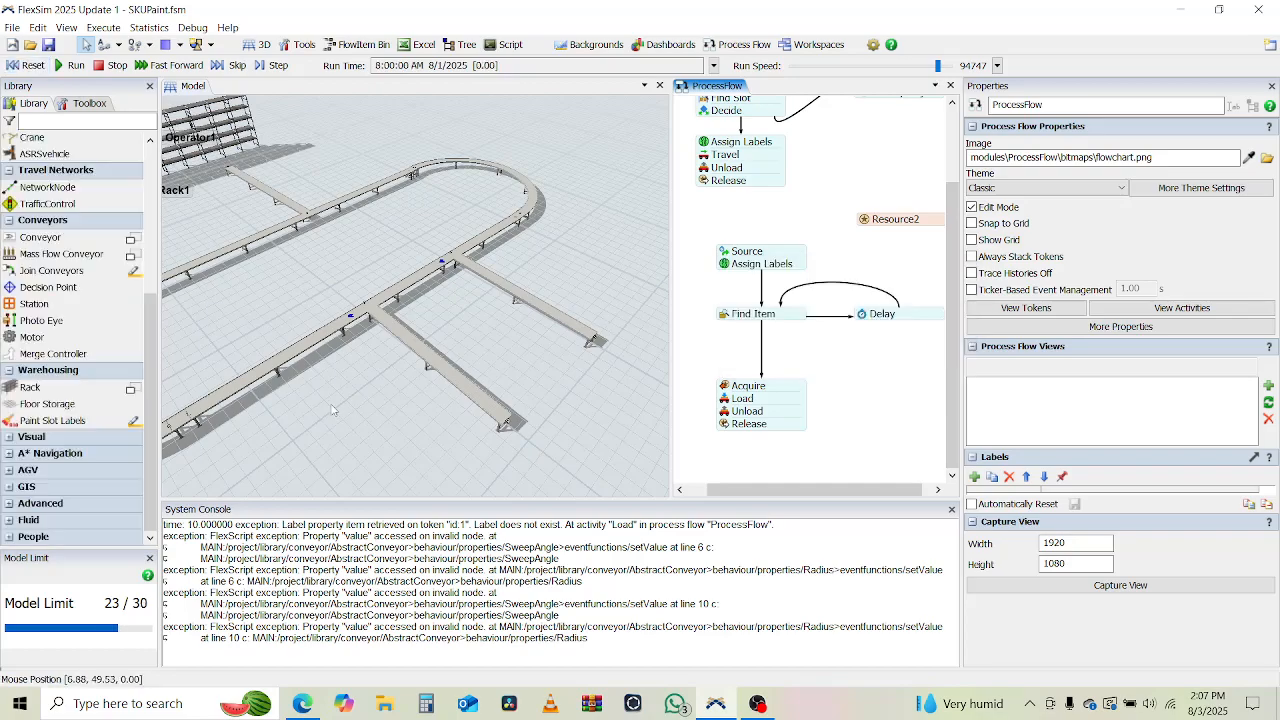
click(70, 65)
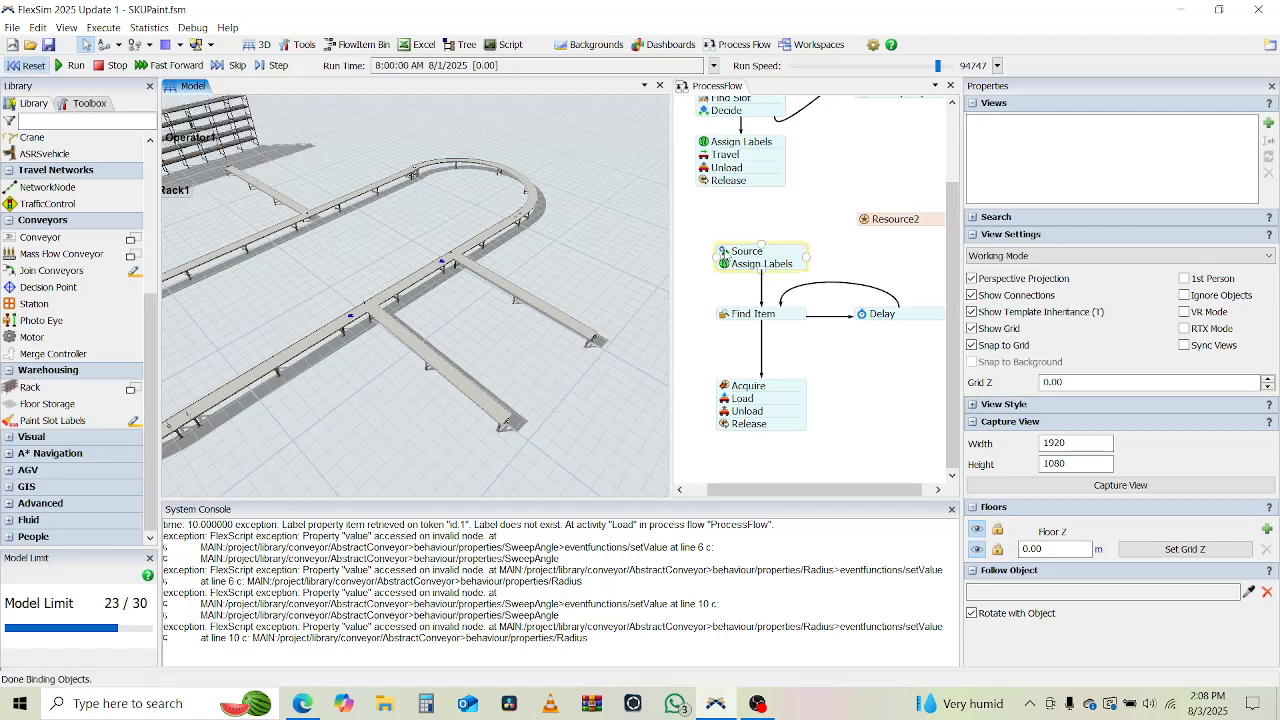
Set the lower Source's inter-arrival time to 1 and its time unit to minutes.
double_click(728, 253)
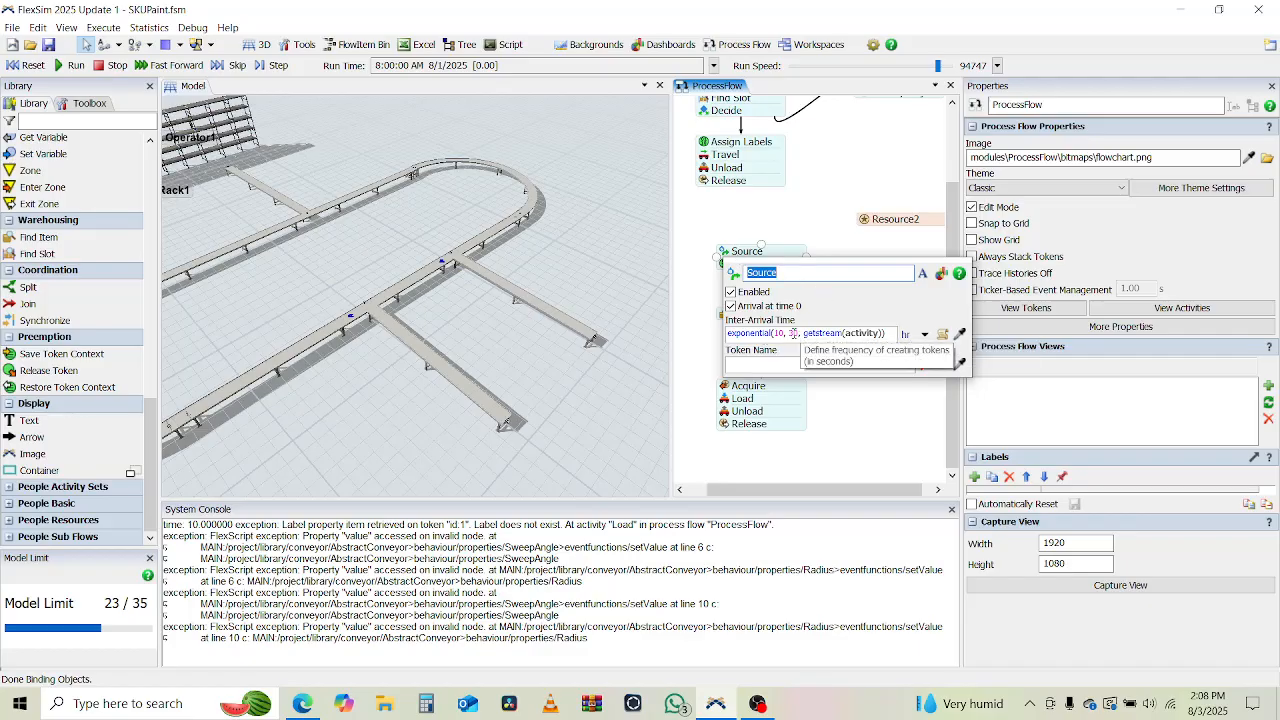
click(911, 334)
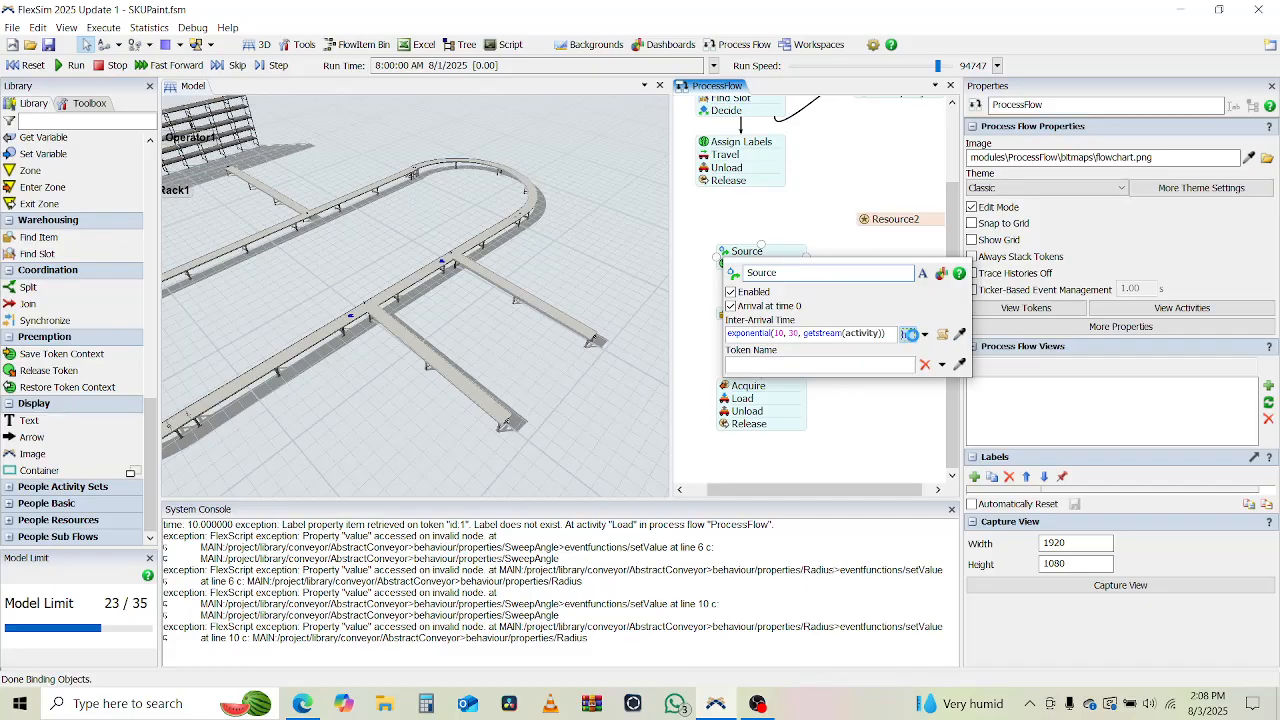
click(926, 341)
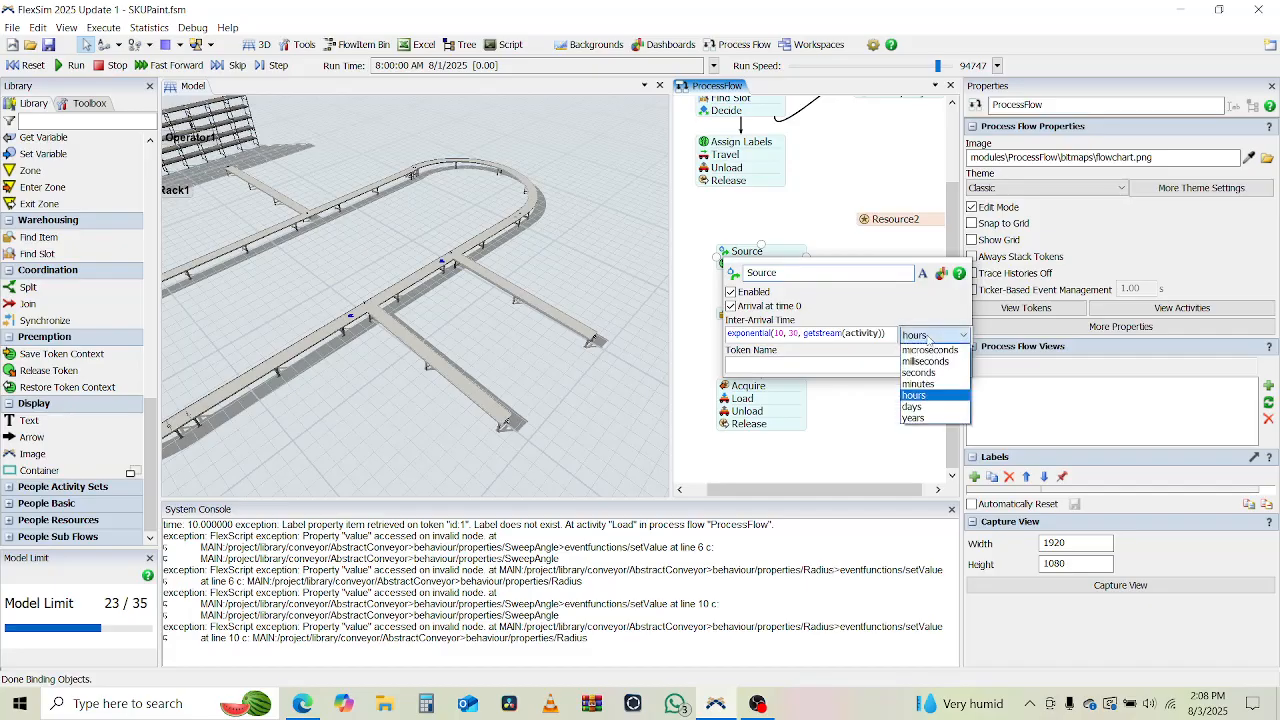
click(919, 383)
click(796, 333)
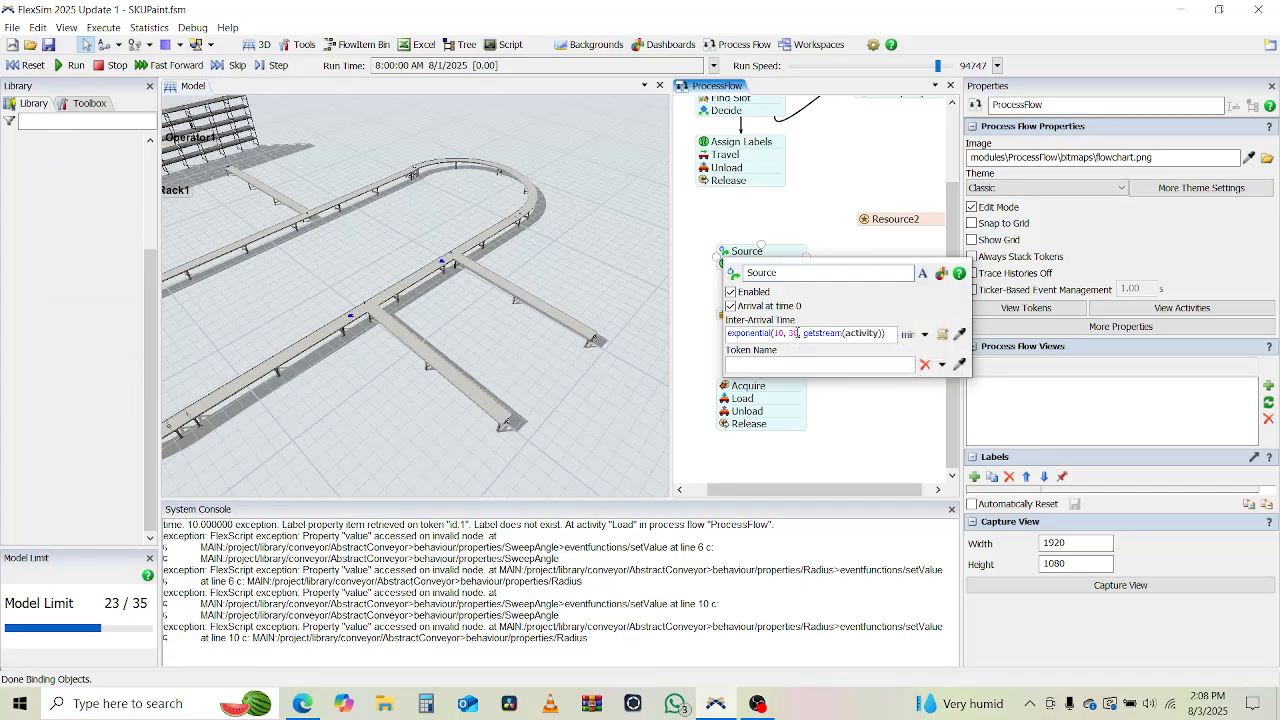
key(ctrl+a)
text(1)
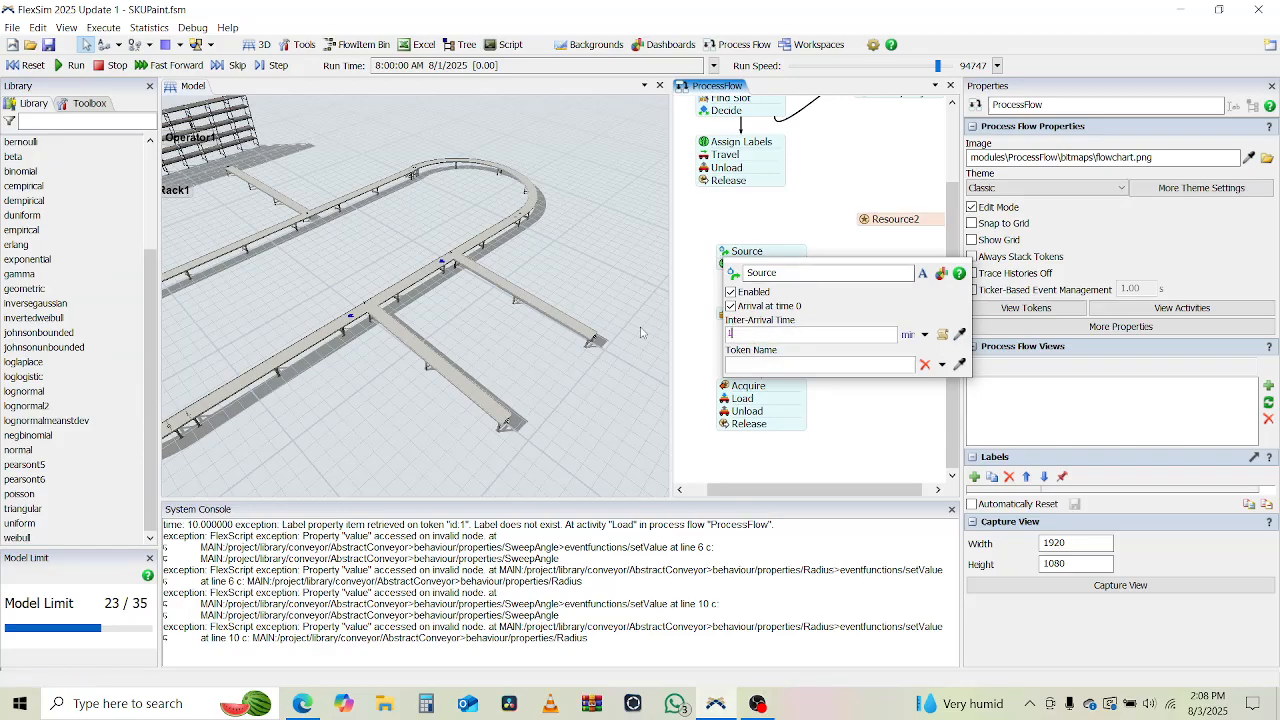
click(566, 357)
Run the simulation, examine how items accumulate on the loop and the two branches, then stop and reset it.
click(68, 65)
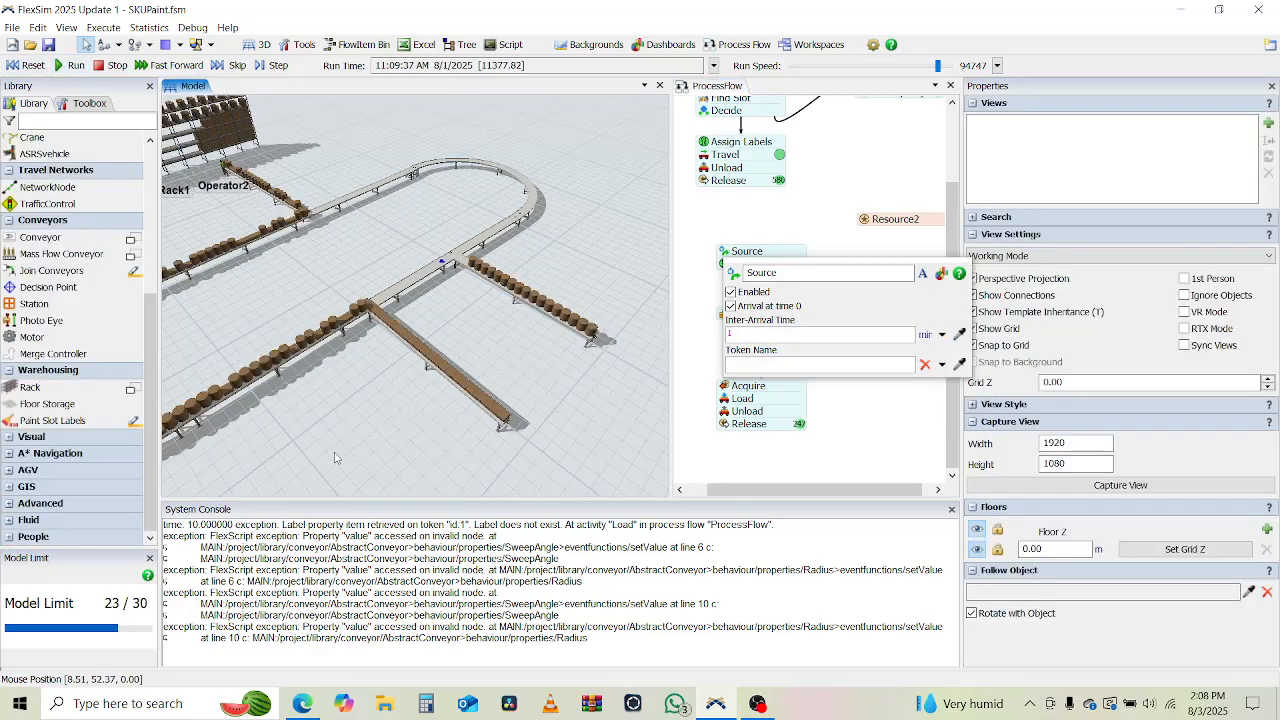
drag(401, 412, 453, 378)
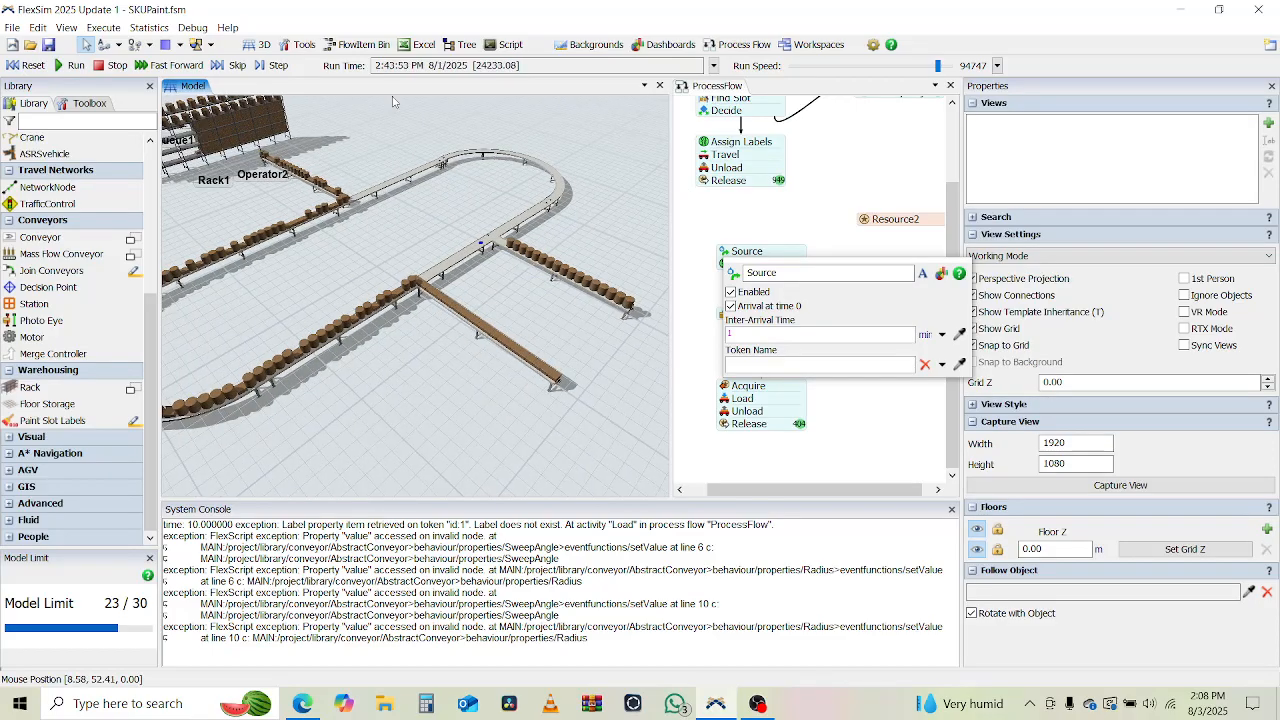
click(108, 67)
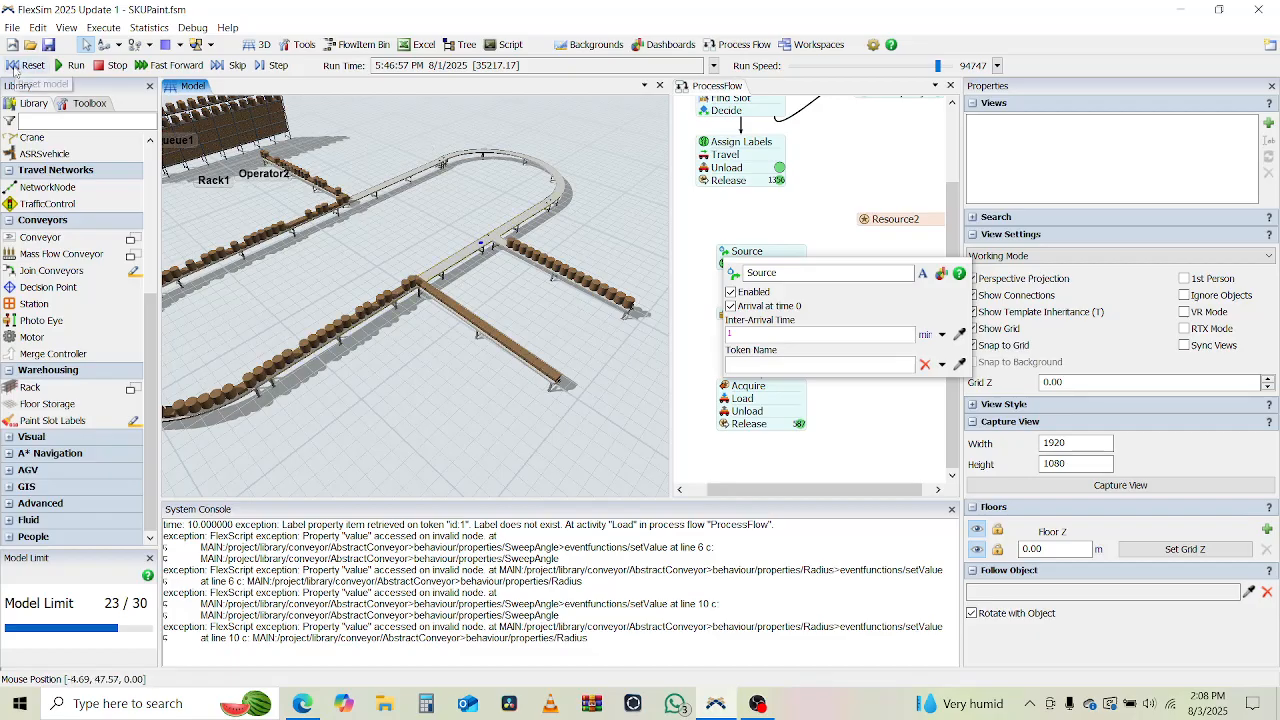
mouse_move(386, 344)
right_down()
mouse_move(412, 351)
mouse_move(382, 351)
right_up()
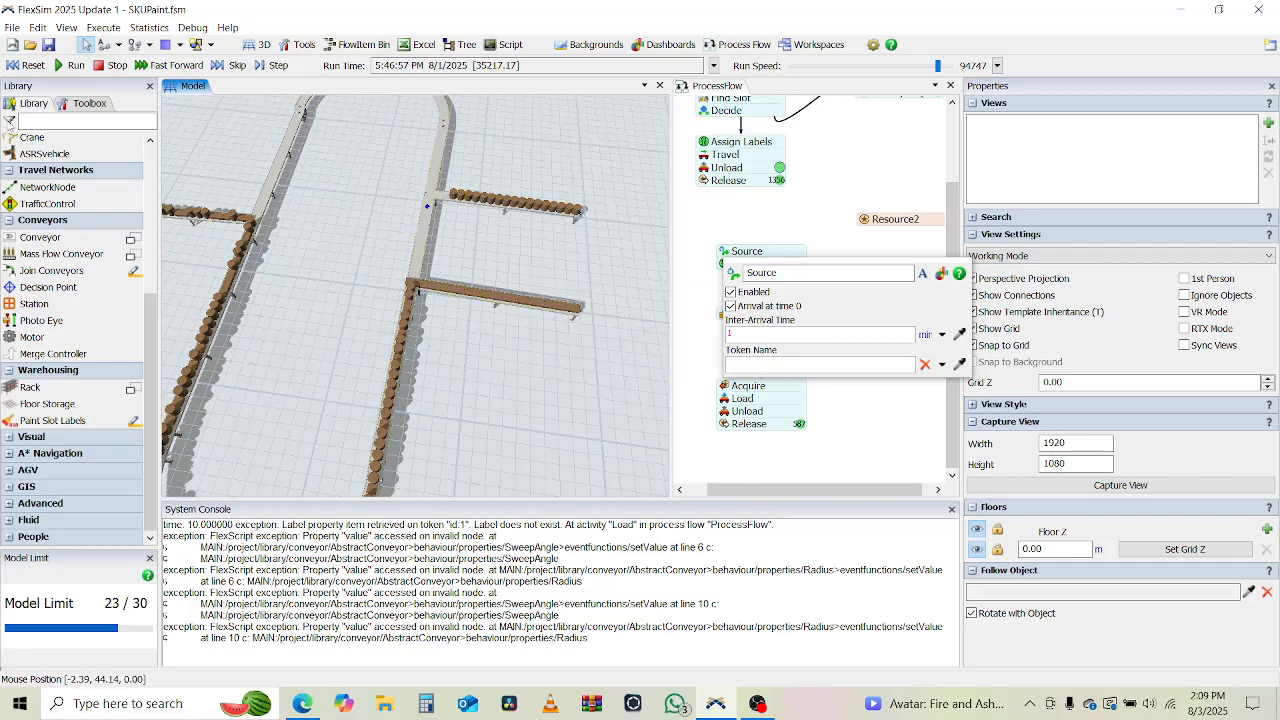
click(18, 66)
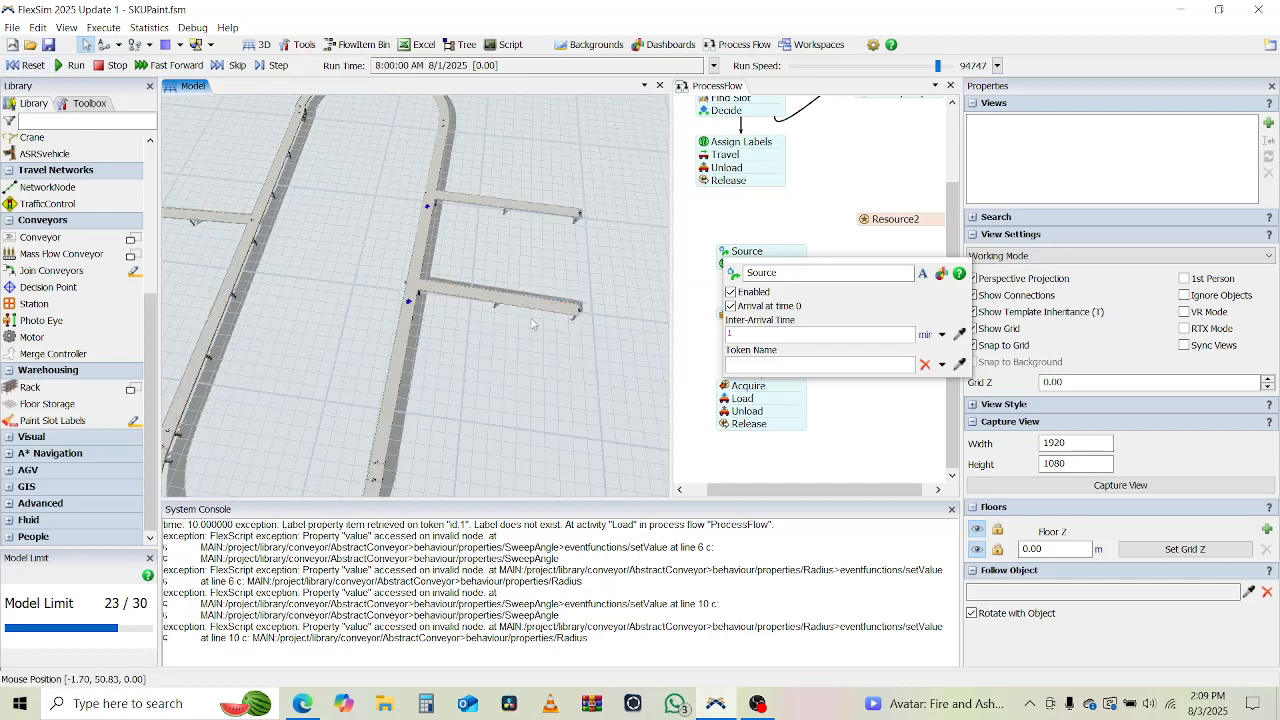
Append && to the On Arrival Send Item condition of decision point DP1.
scroll(396, 368, up, 5)
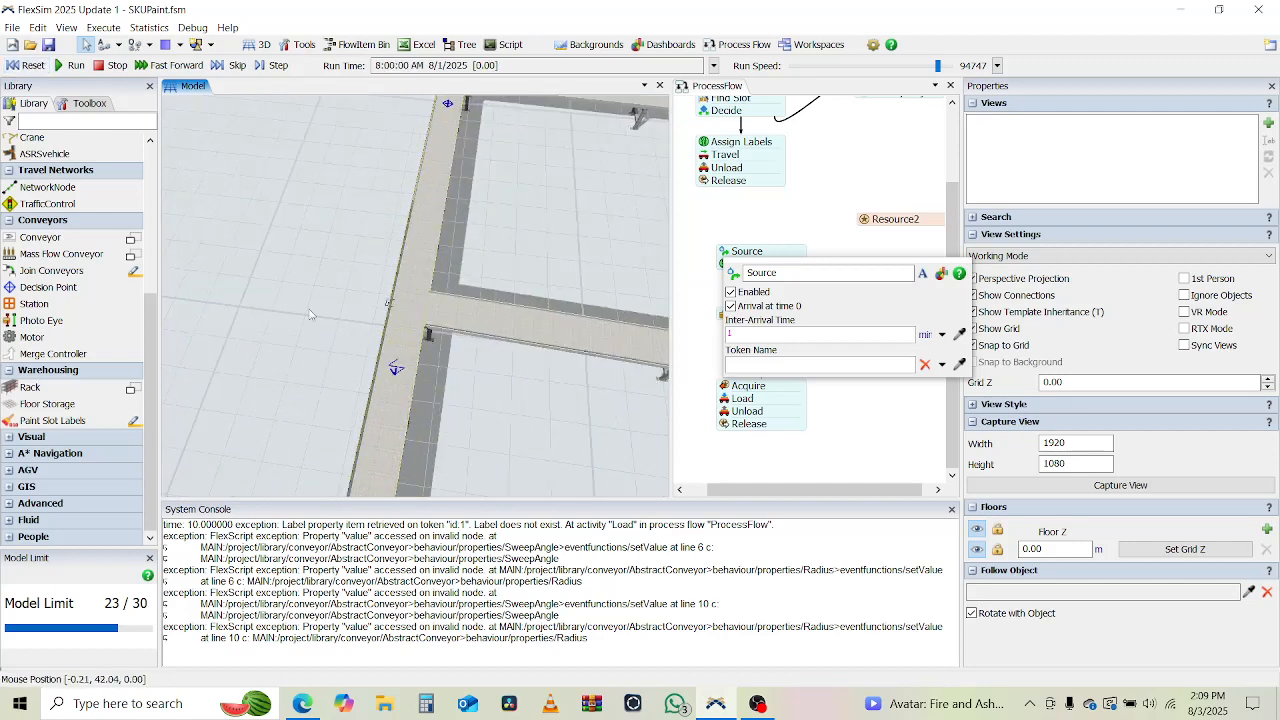
click(396, 368)
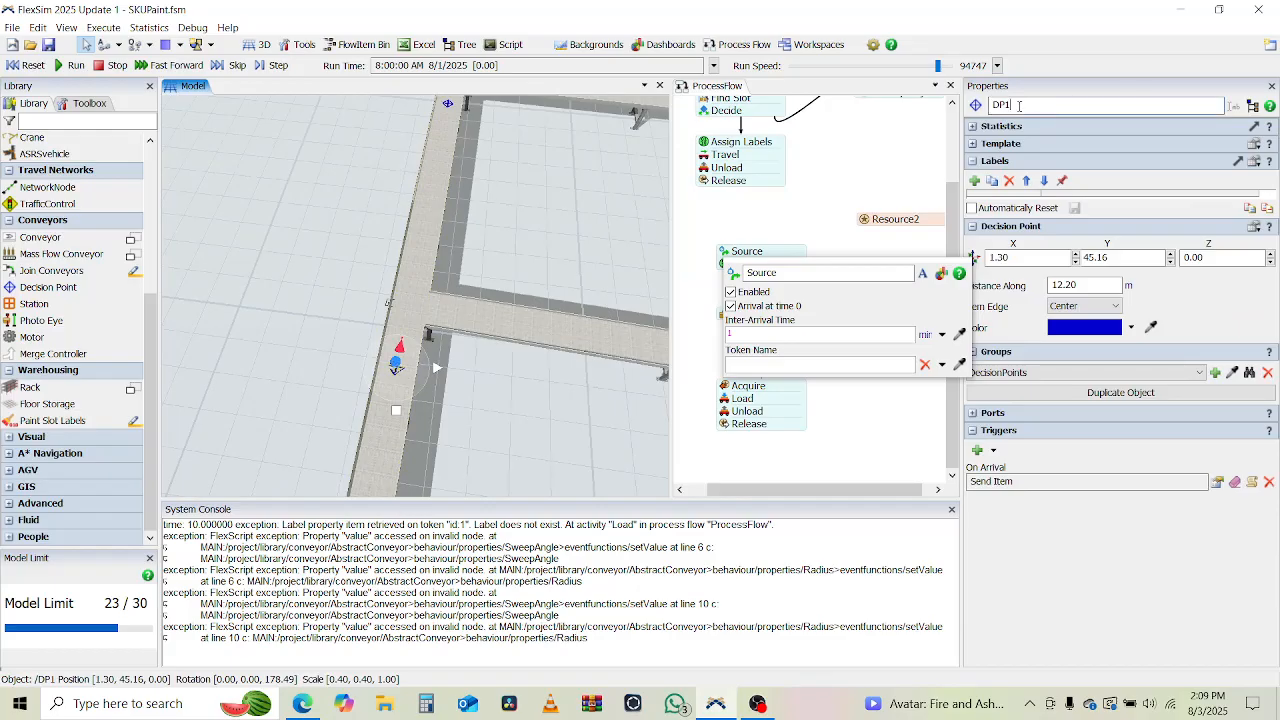
click(1216, 482)
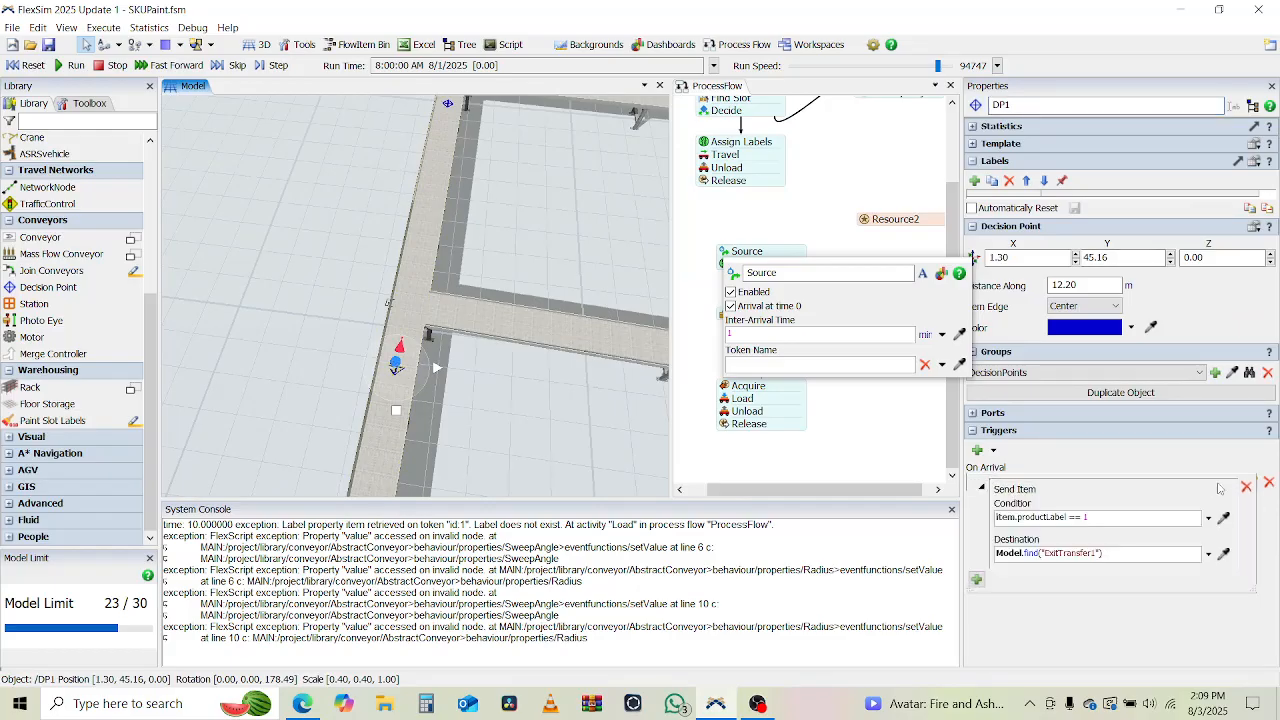
click(1127, 519)
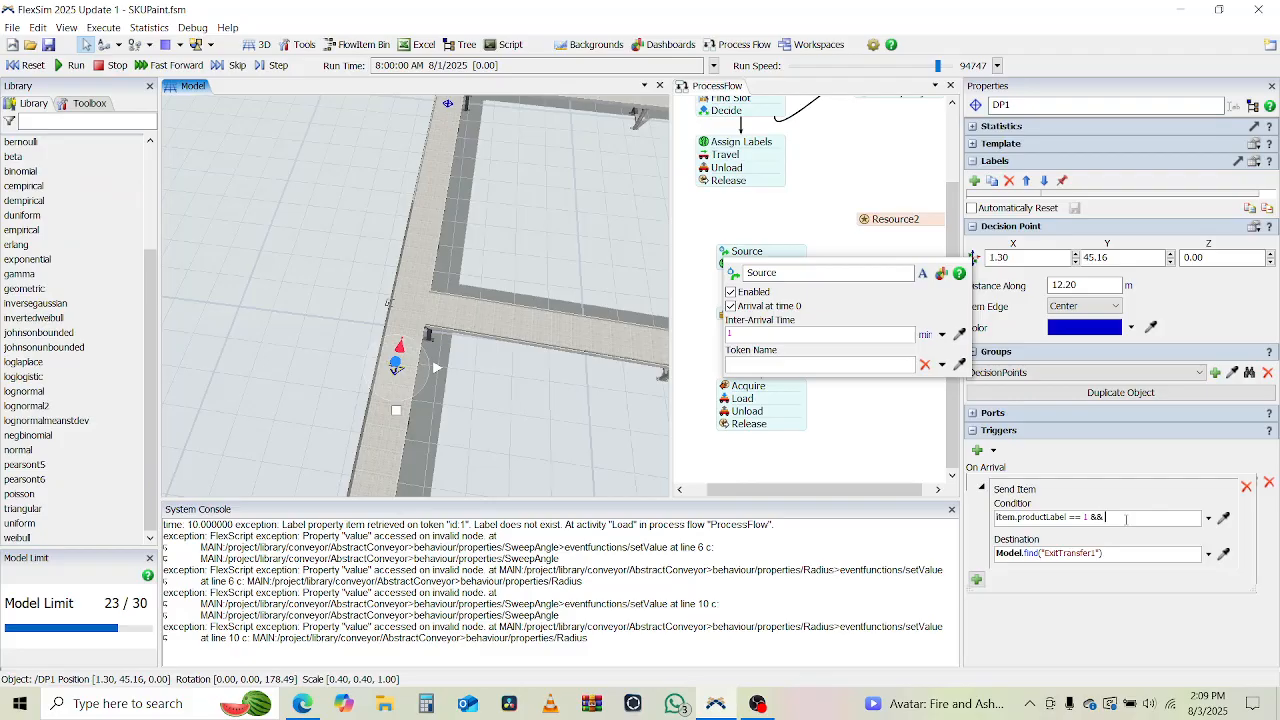
click(873, 441)
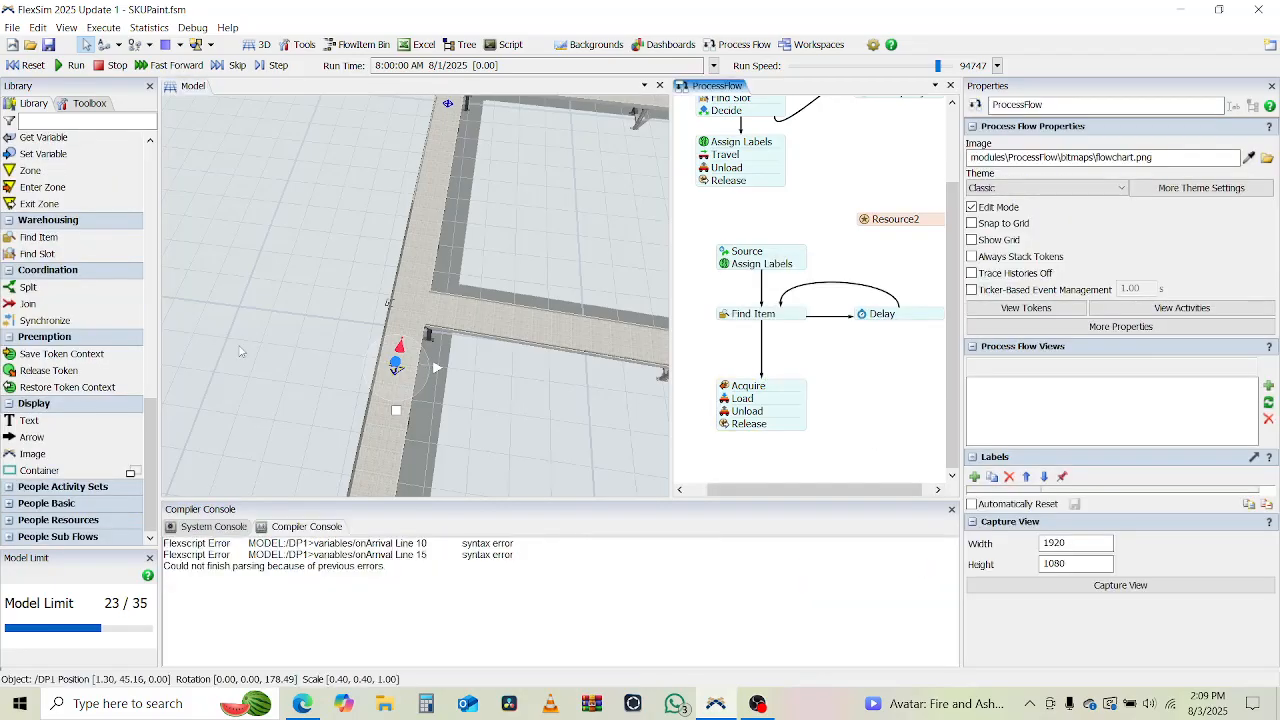
Reopen DP1's Send Item condition and sample the stats.input.value expression of the branch conveyor StraightConveyor8 into it.
click(396, 368)
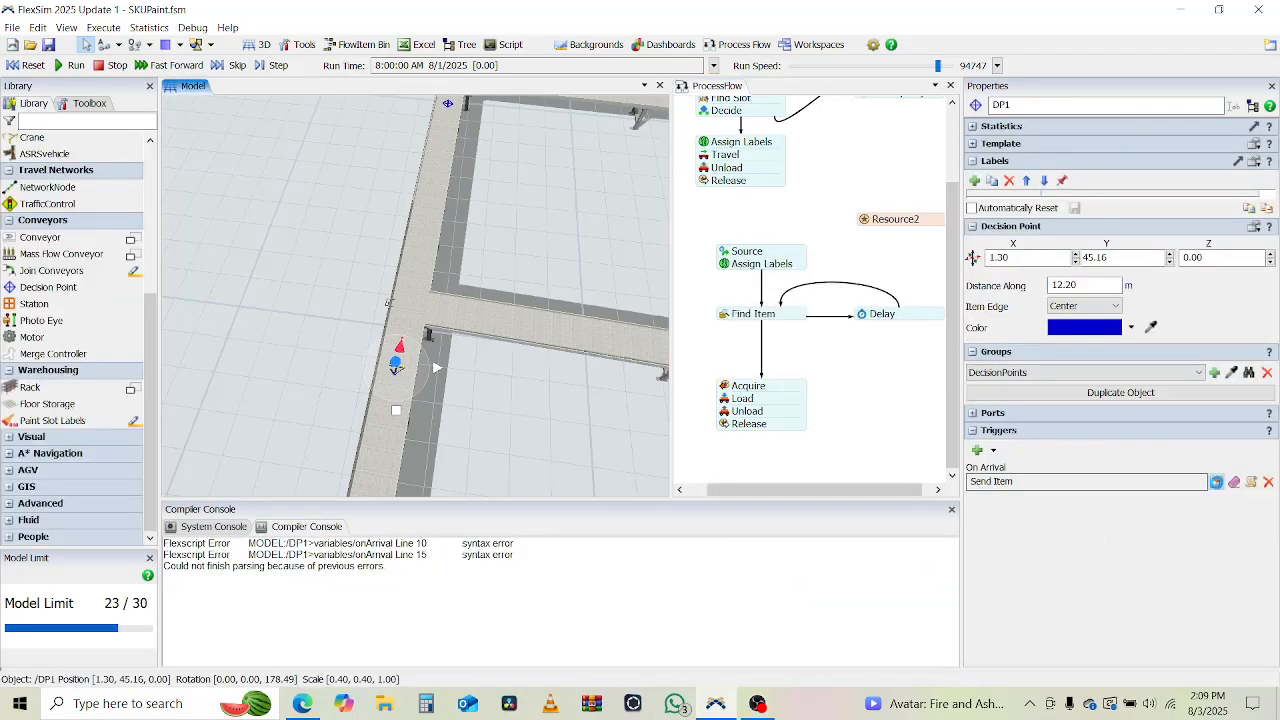
click(1200, 481)
click(1136, 519)
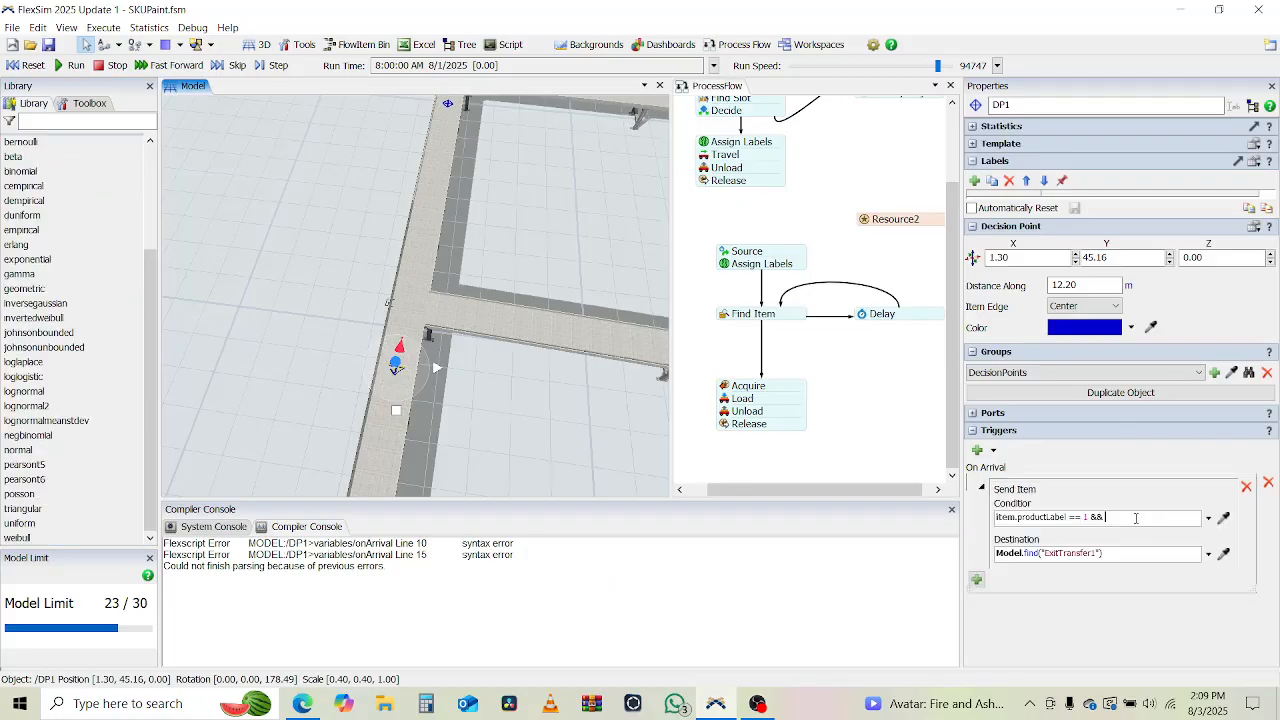
click(1224, 518)
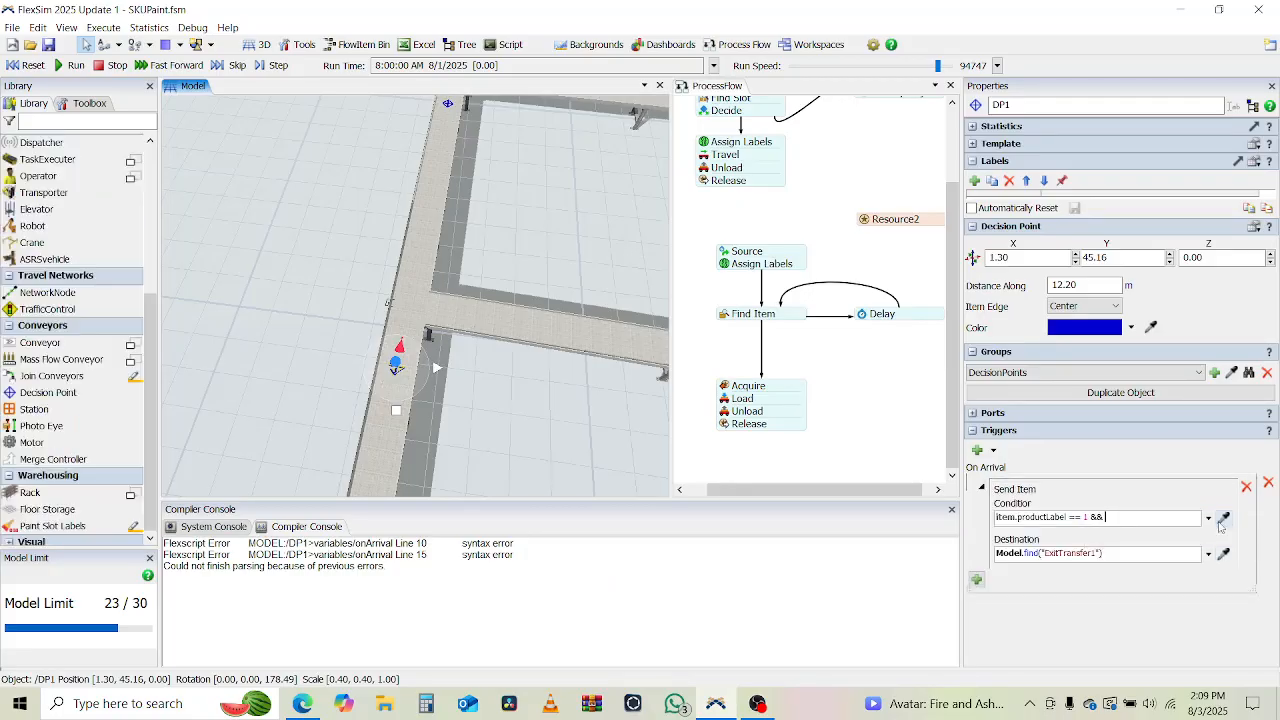
click(613, 344)
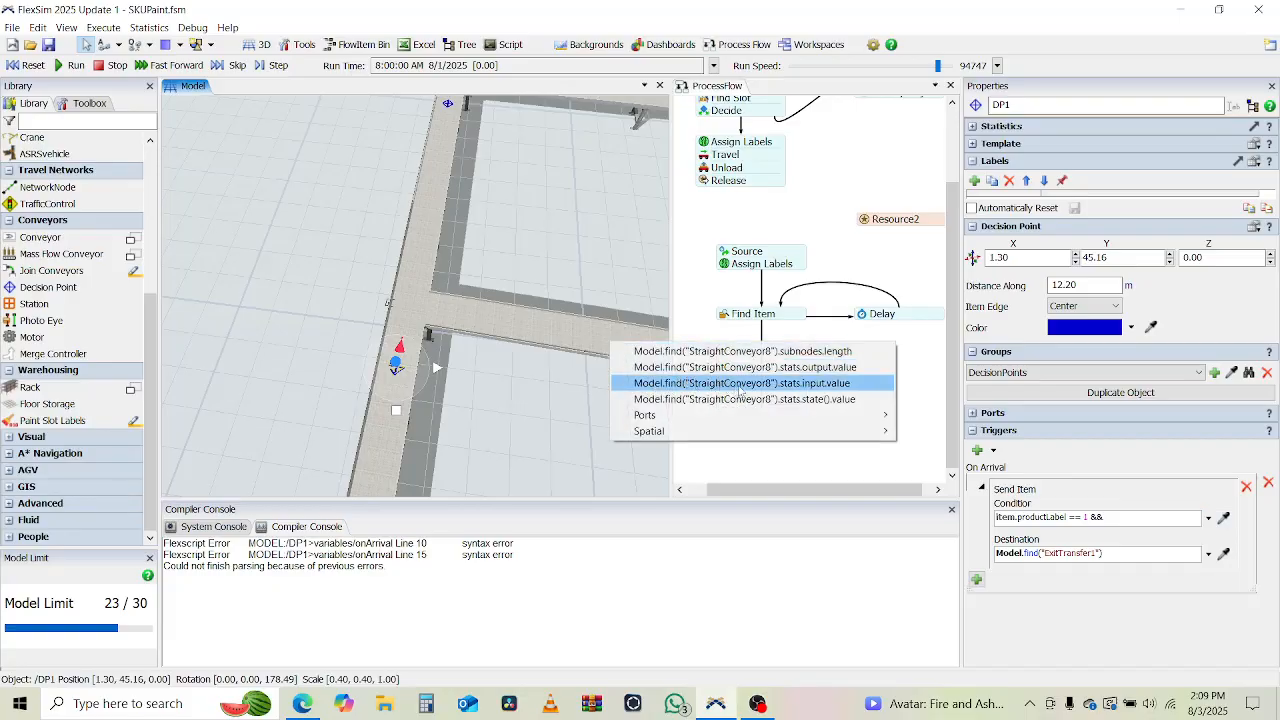
click(815, 387)
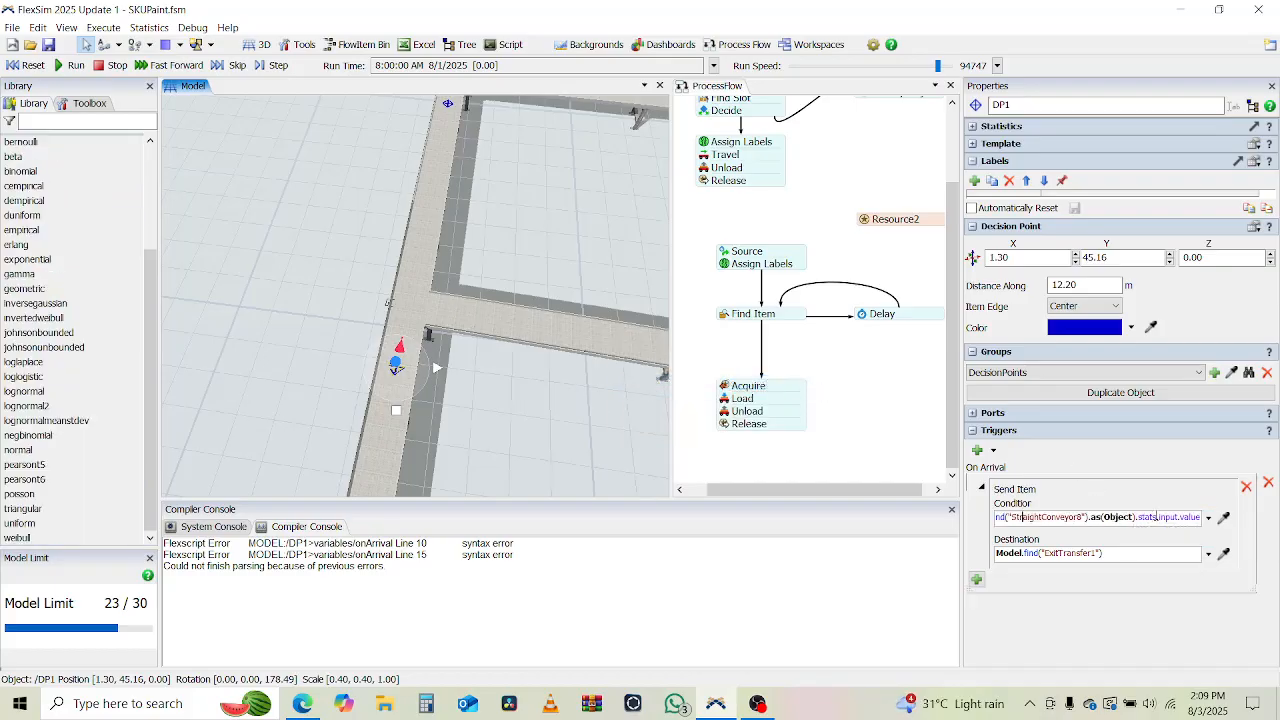
Complete DP1's condition by adding < 10 && item.productLabel == 1 after the sampled conveyor input value.
key(Home)
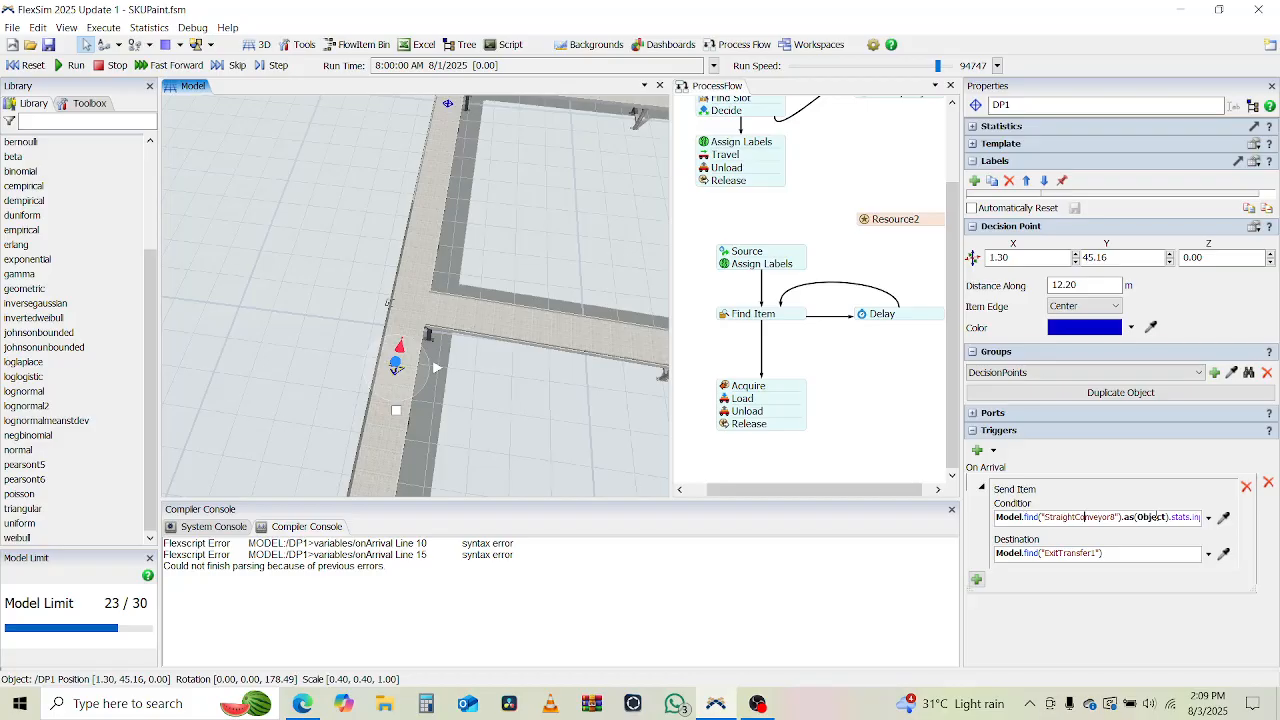
key(End)
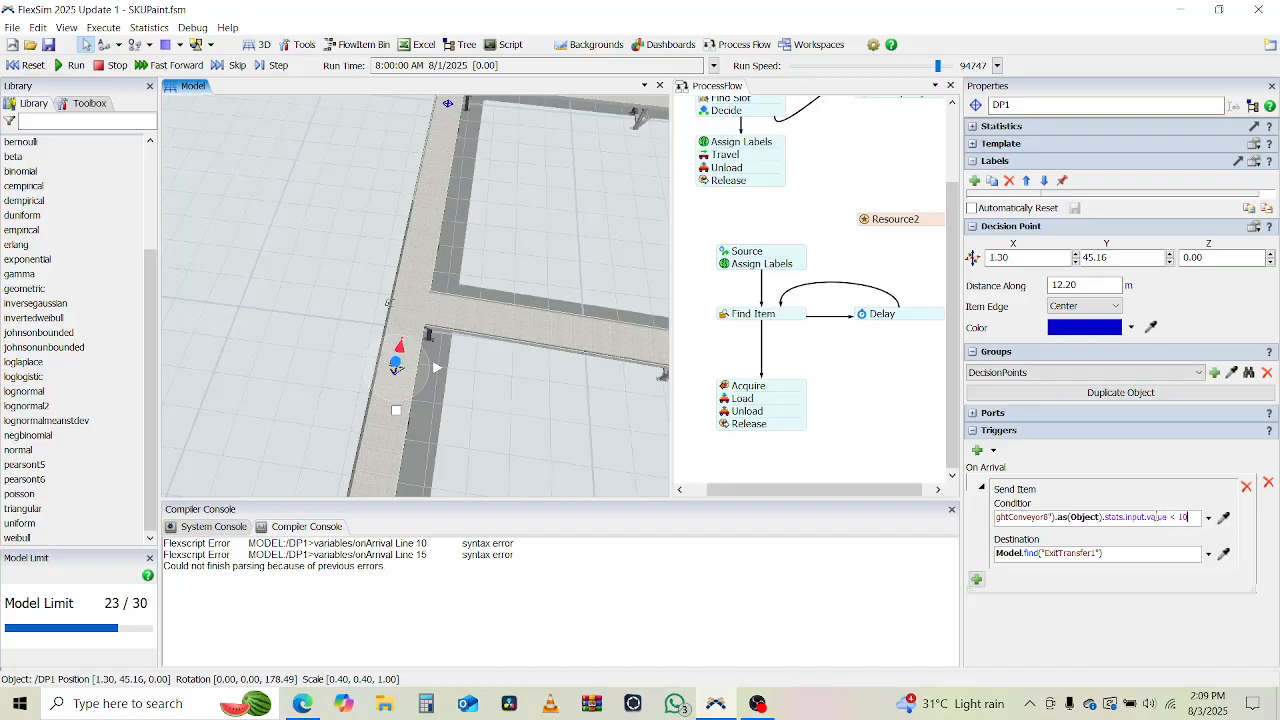
text(< 10 && it)
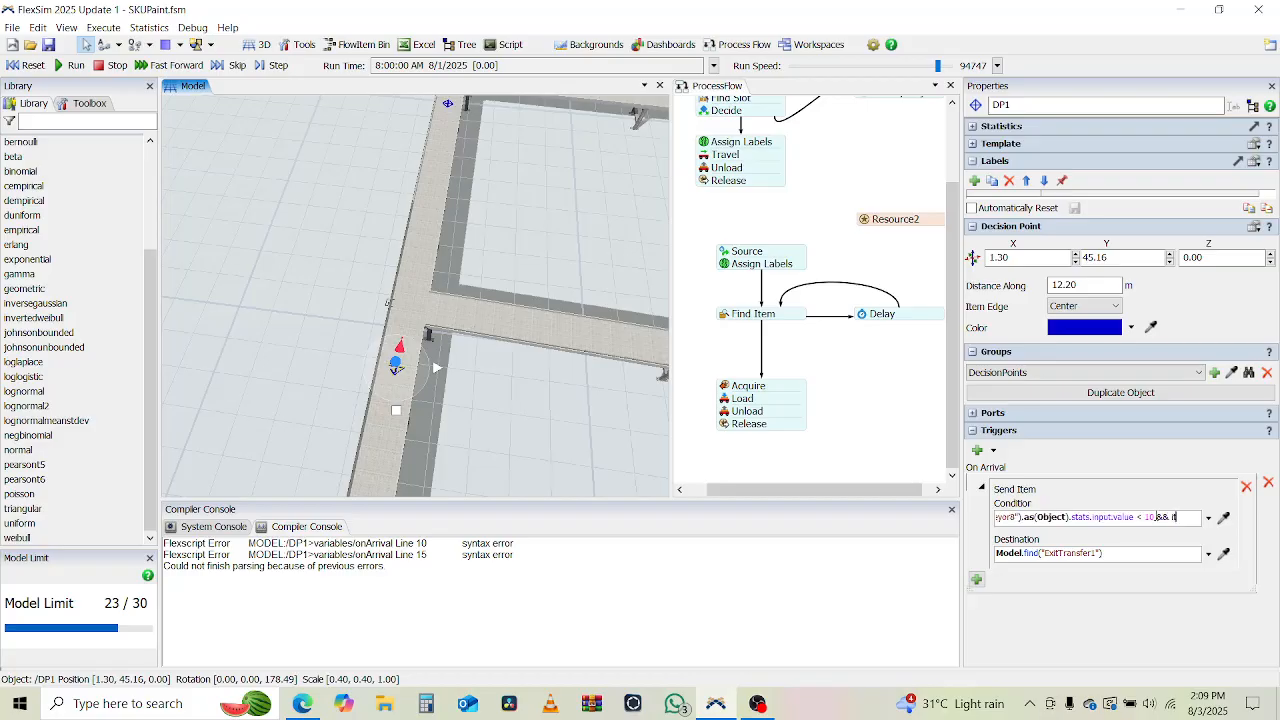
text(em.produc)
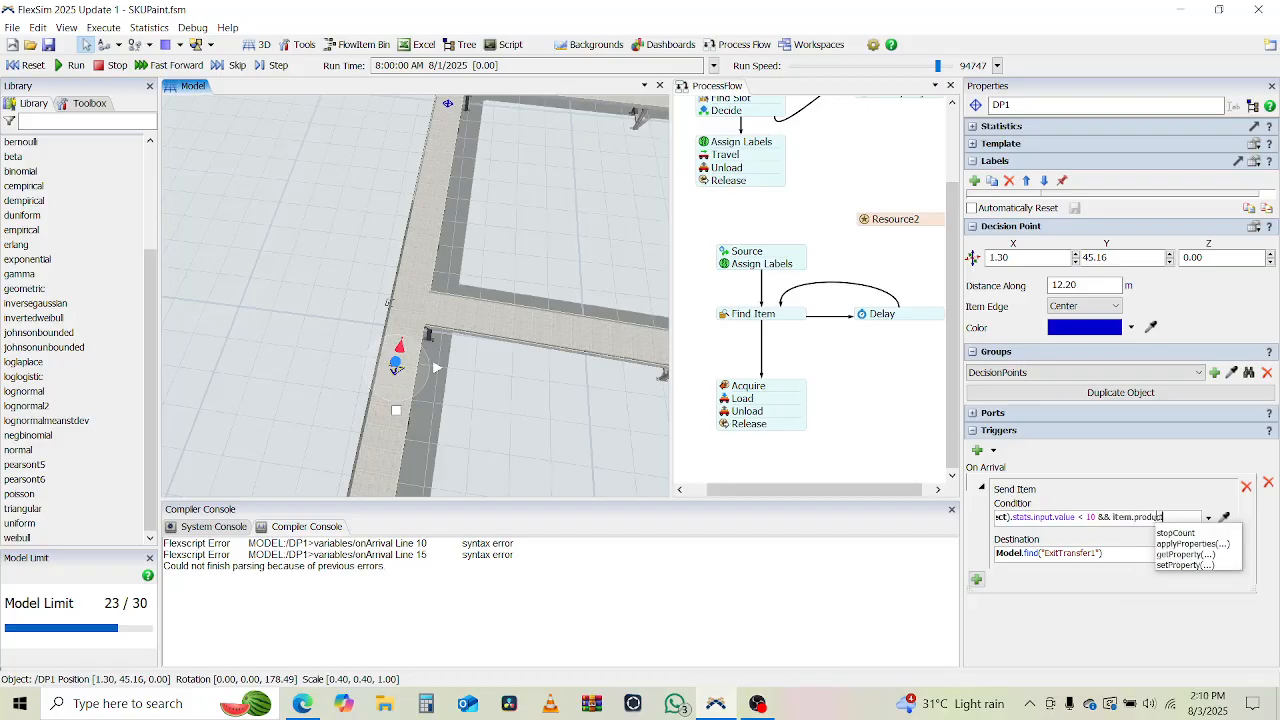
text(tLabel == 1)
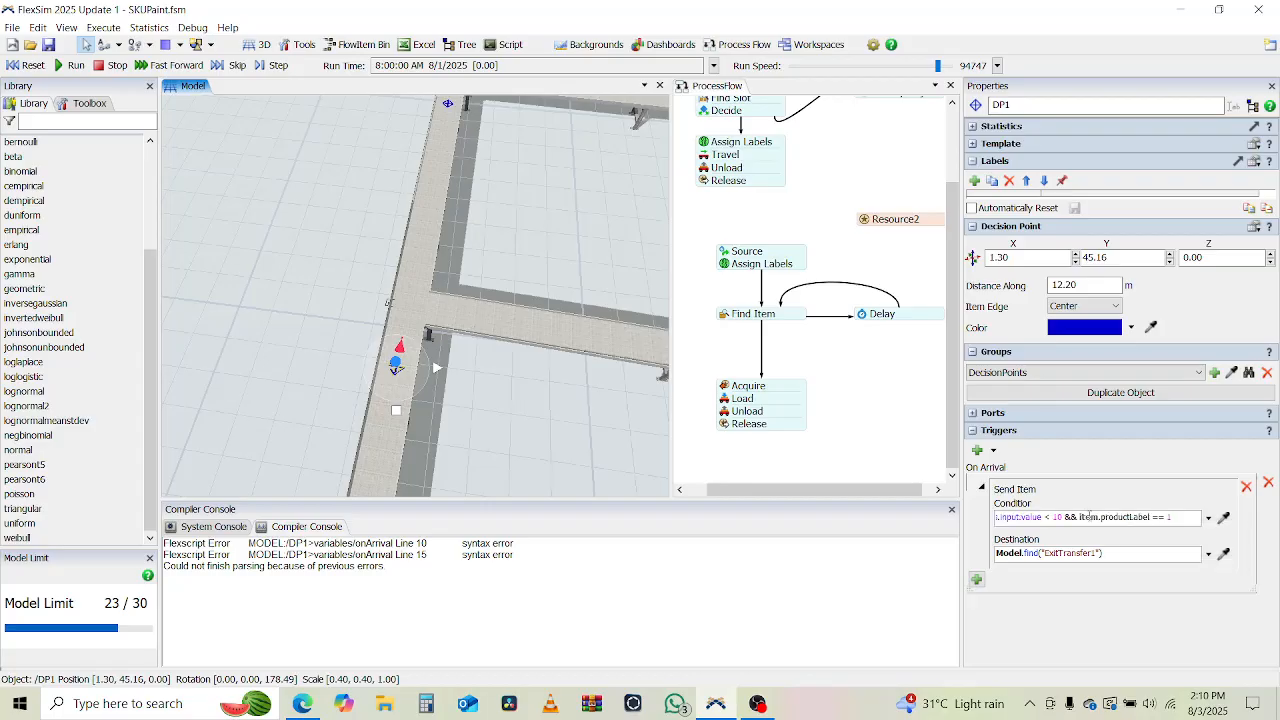
key(ctrl+a)
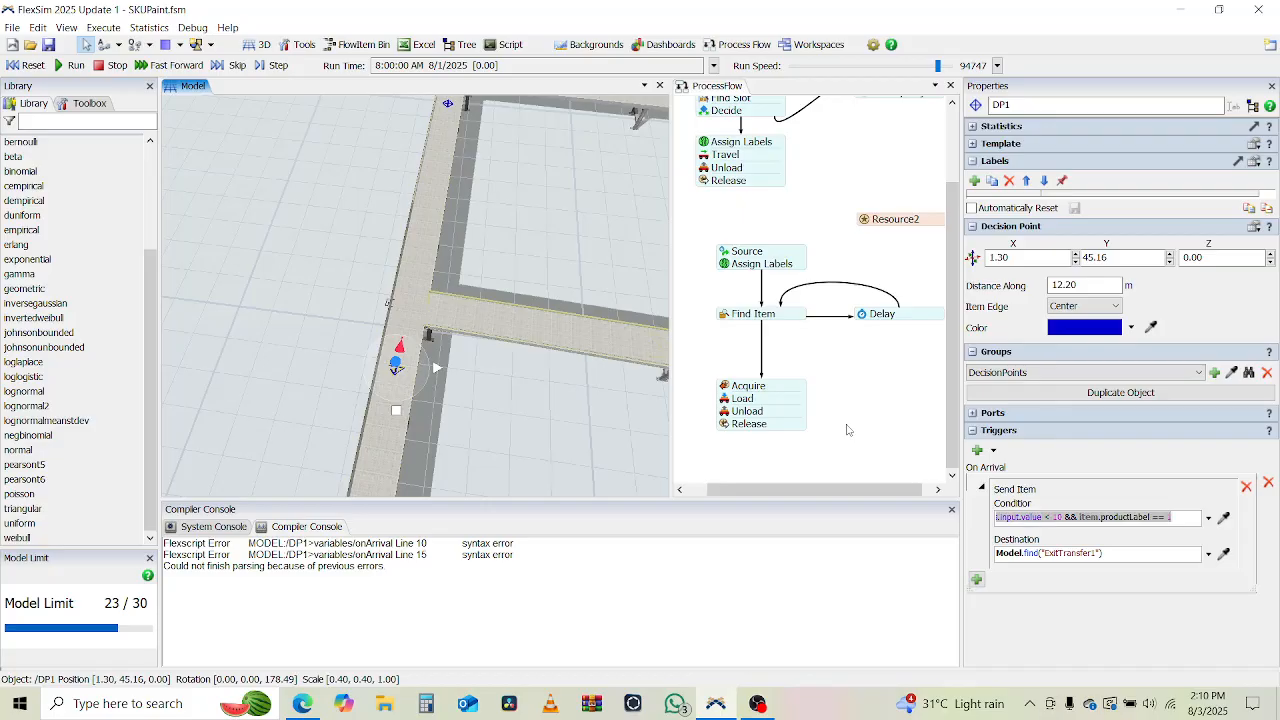
Append && to decision point DP2's Send Item condition and sample the stats.input.value expression of branch conveyor StraightConveyor9 into it.
drag(497, 313, 433, 291)
drag(397, 617, 394, 702)
drag(471, 352, 441, 229)
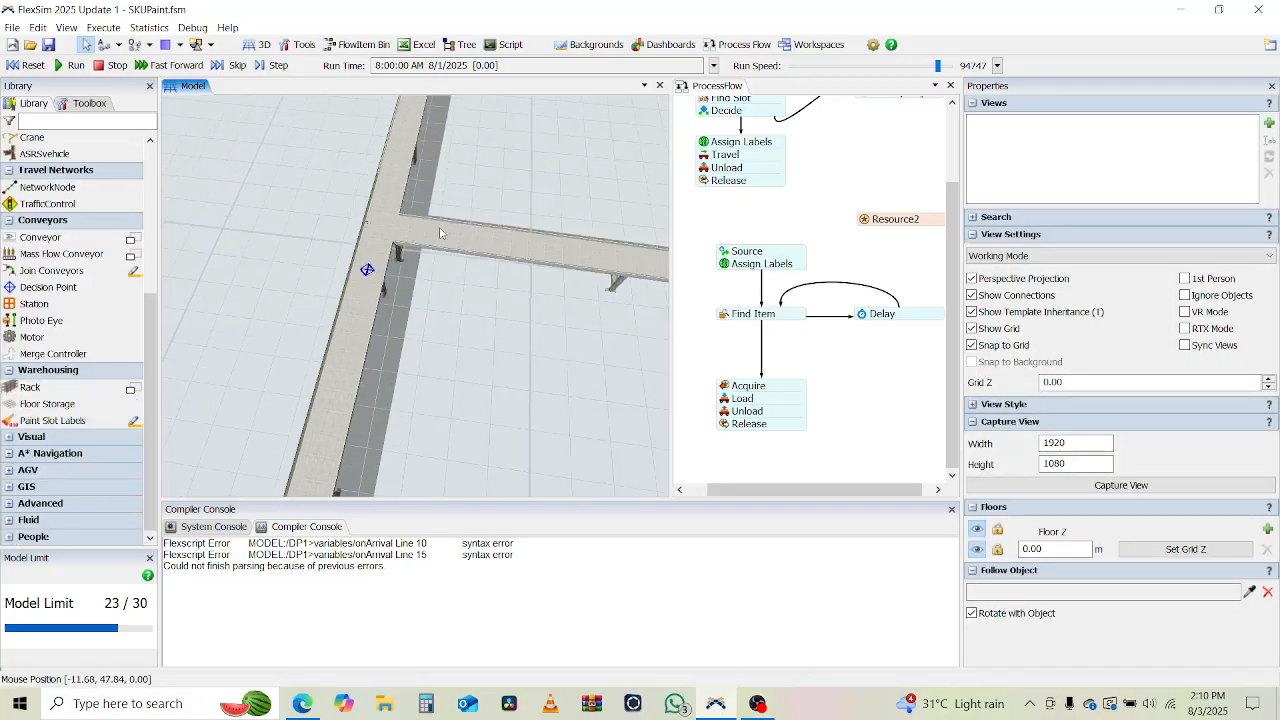
click(367, 270)
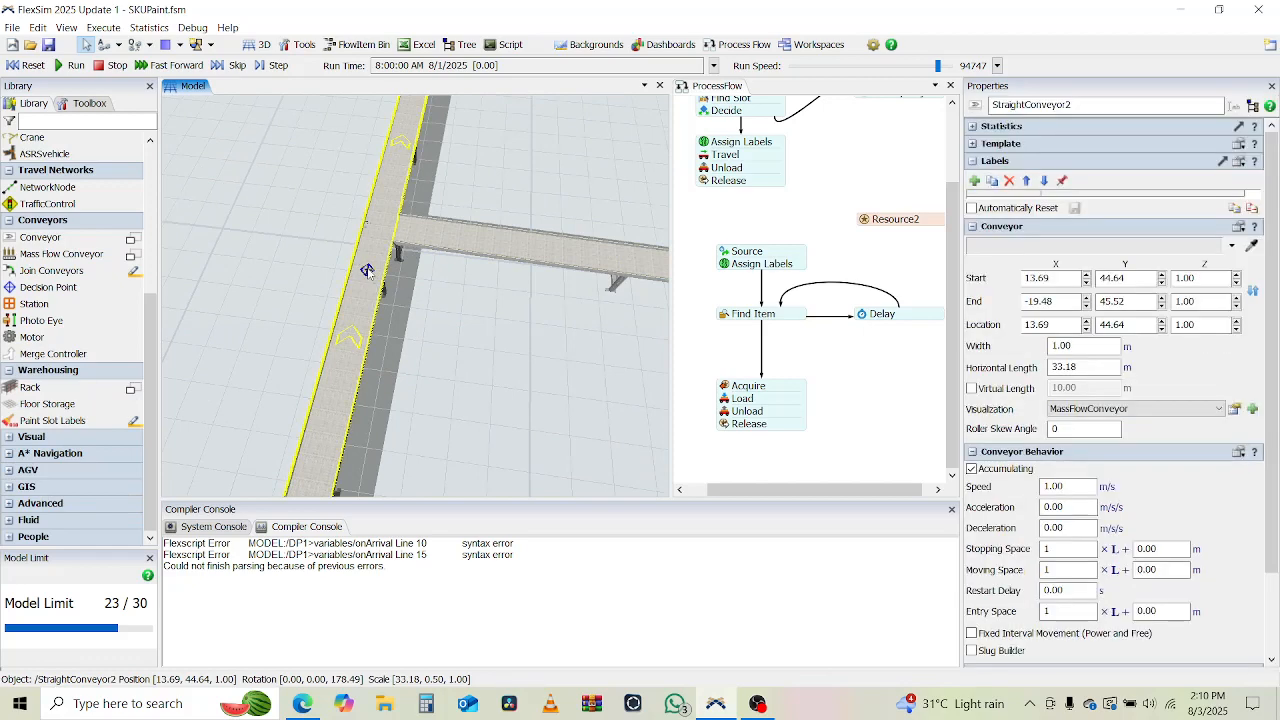
click(367, 268)
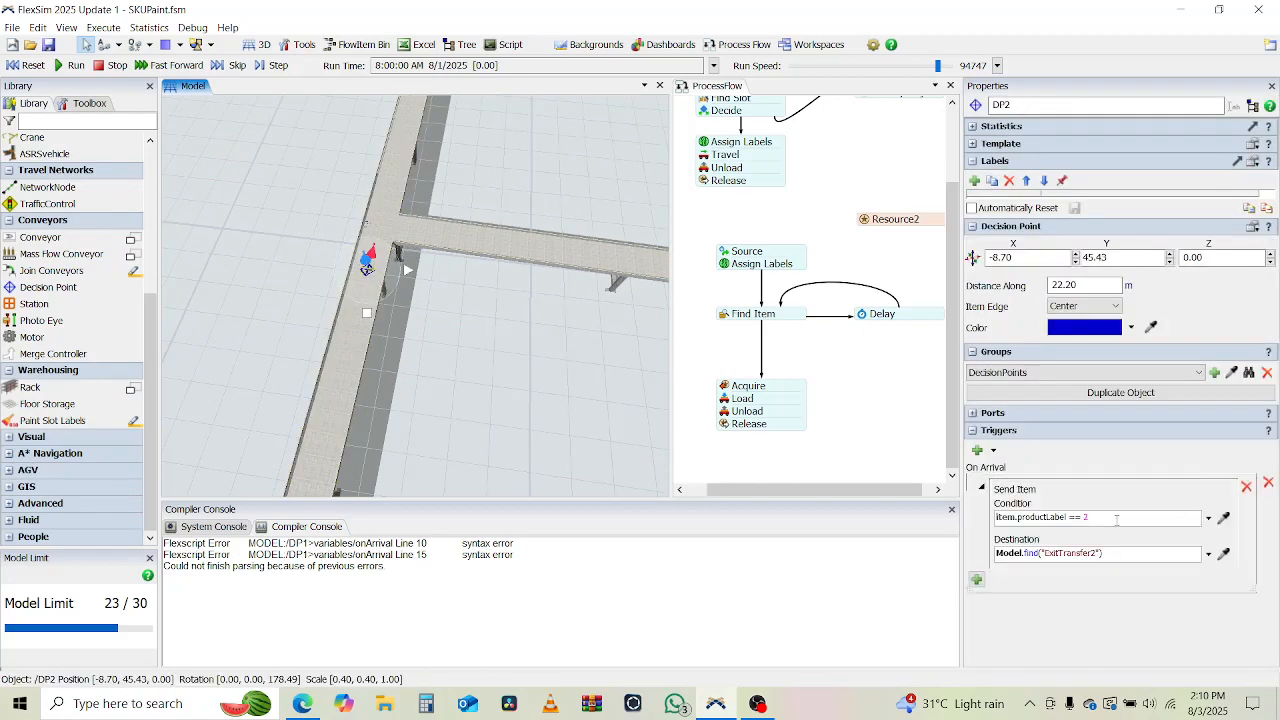
click(1119, 518)
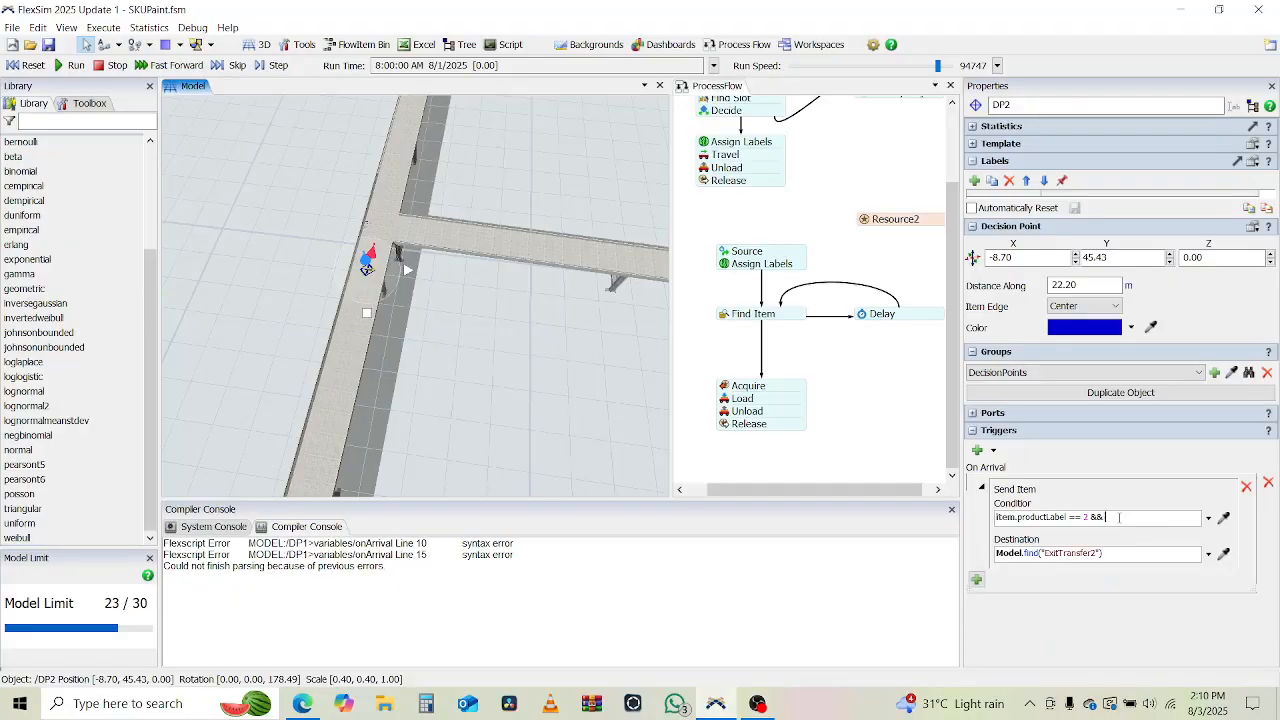
text(&&)
click(1224, 518)
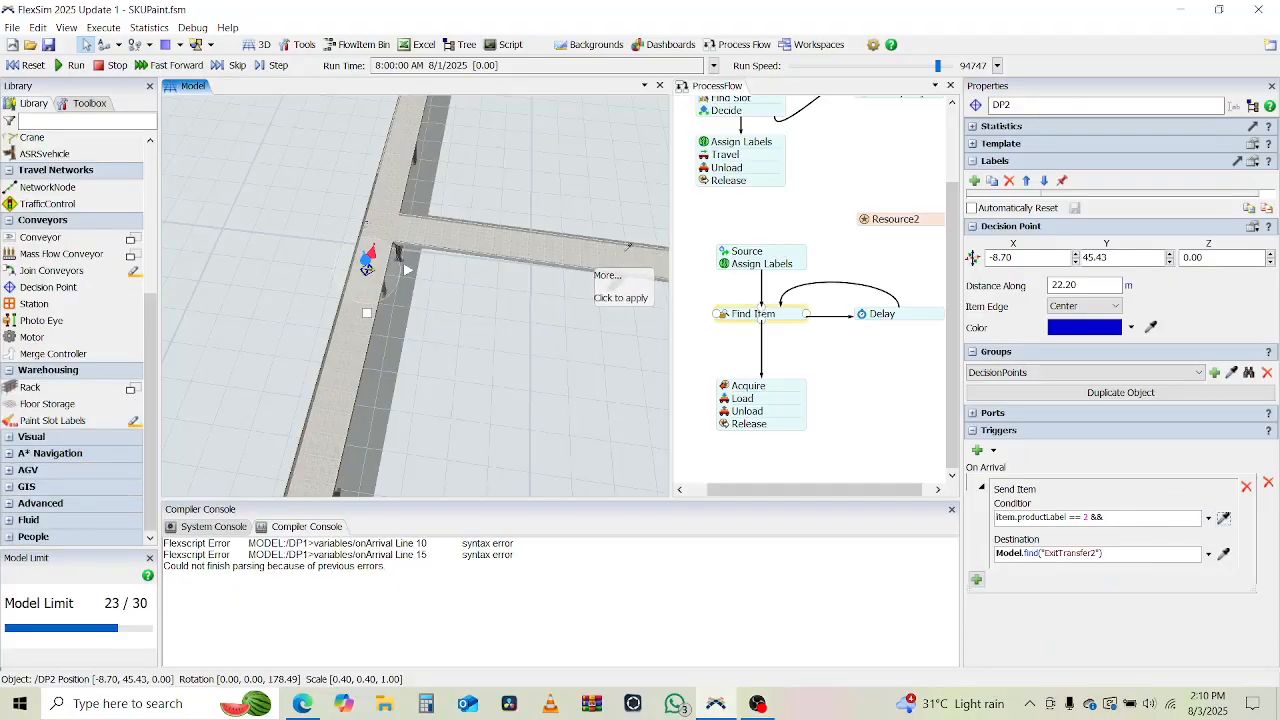
click(627, 247)
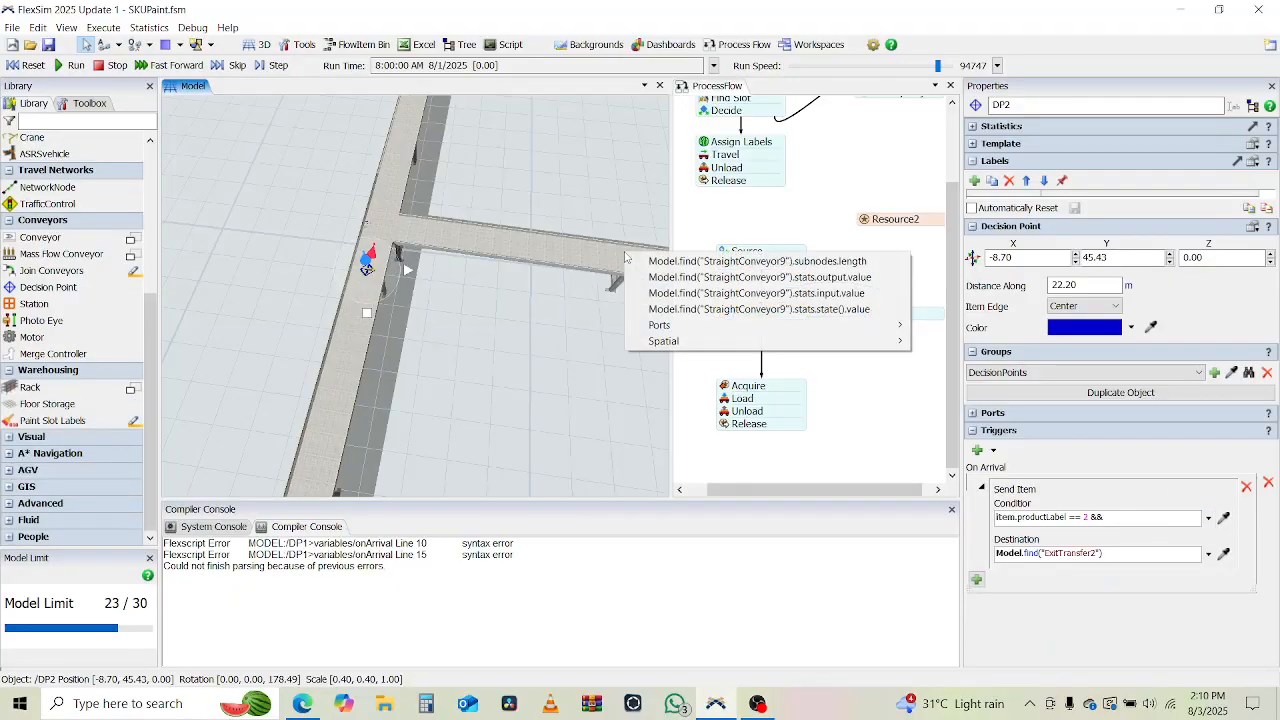
click(702, 293)
Extend DP2's Send Item condition with < 10 && item.productLabel == after the sampled conveyor input value and close the trigger editor.
key(Right)
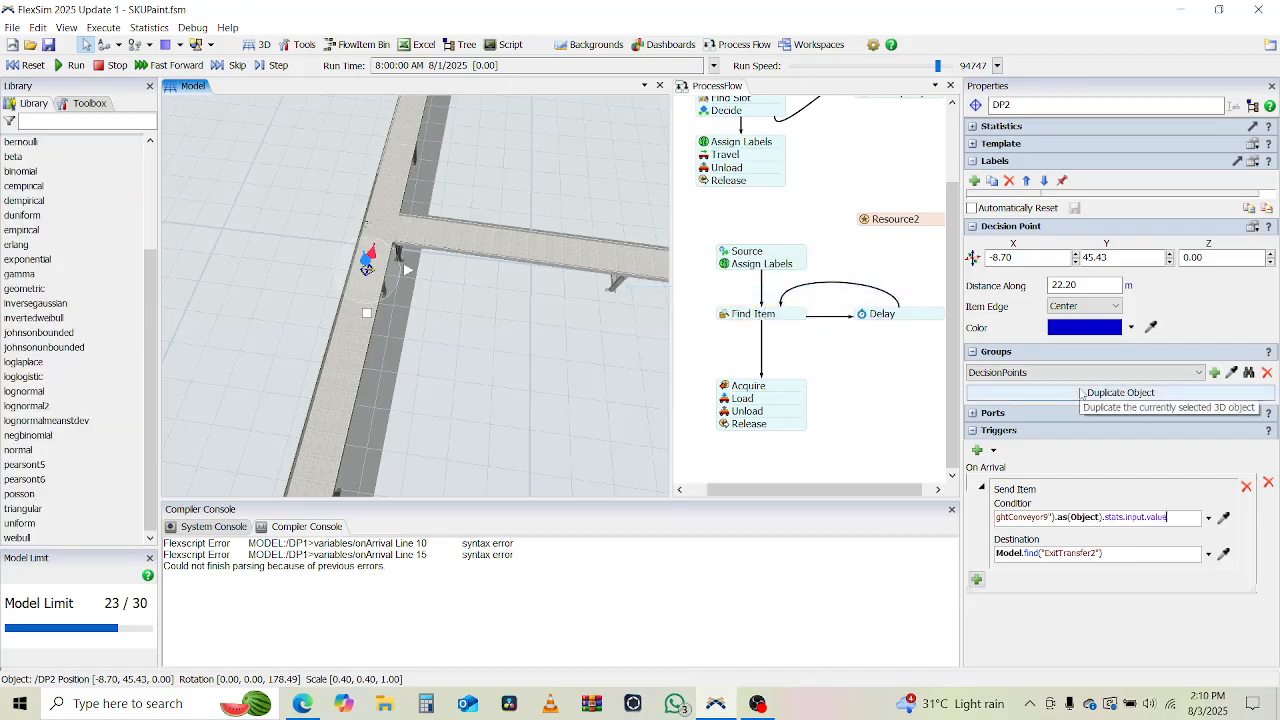
text(< 10 &&)
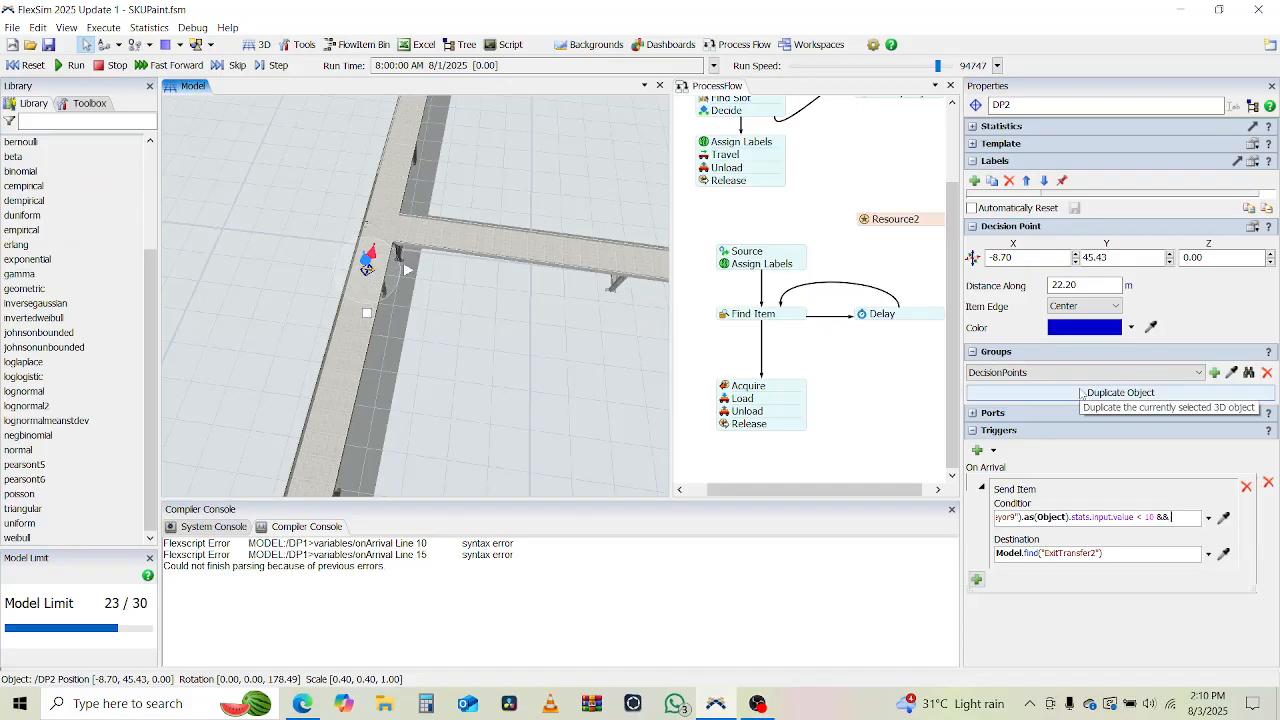
text( itemprod)
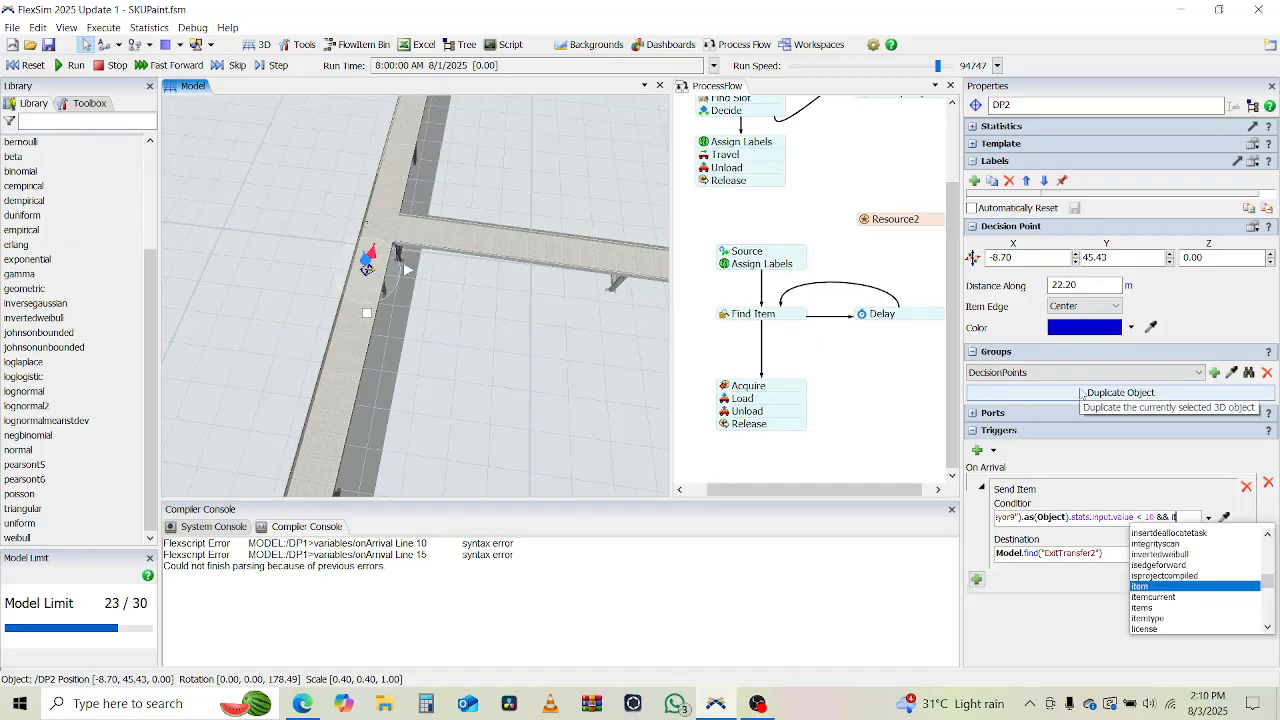
key(BackSpace)
text(.product)
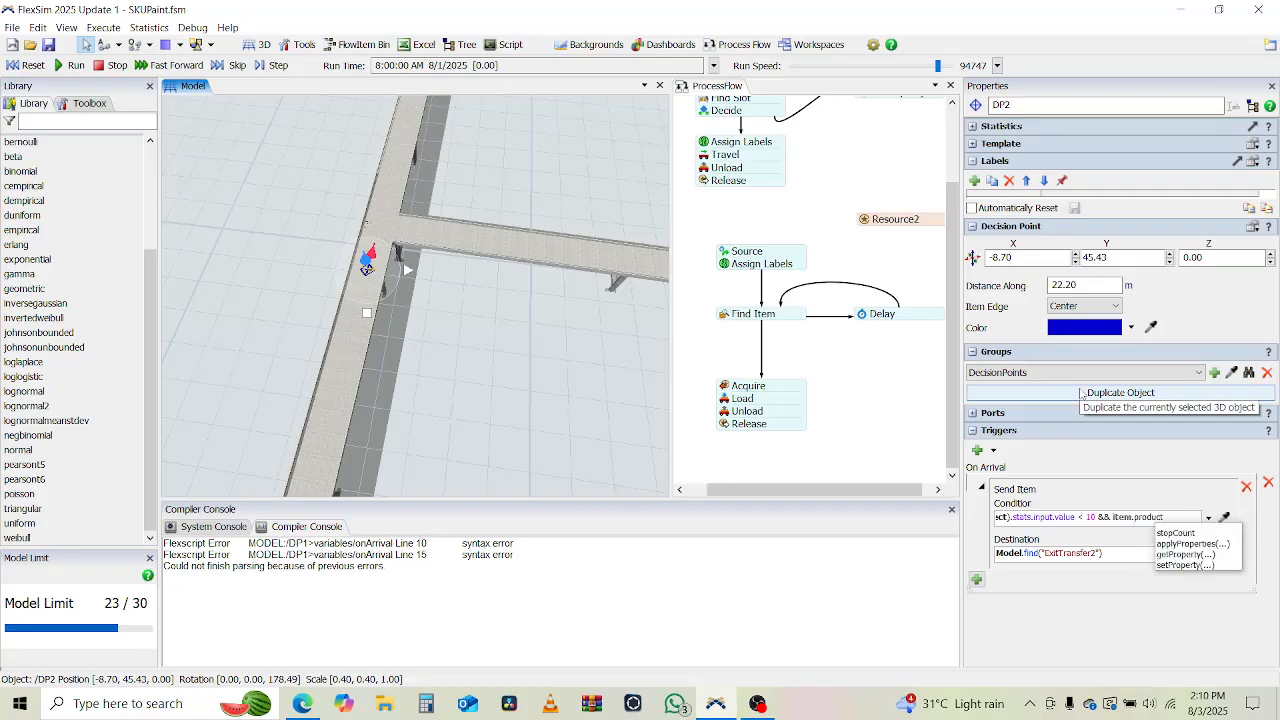
text(Label == 2)
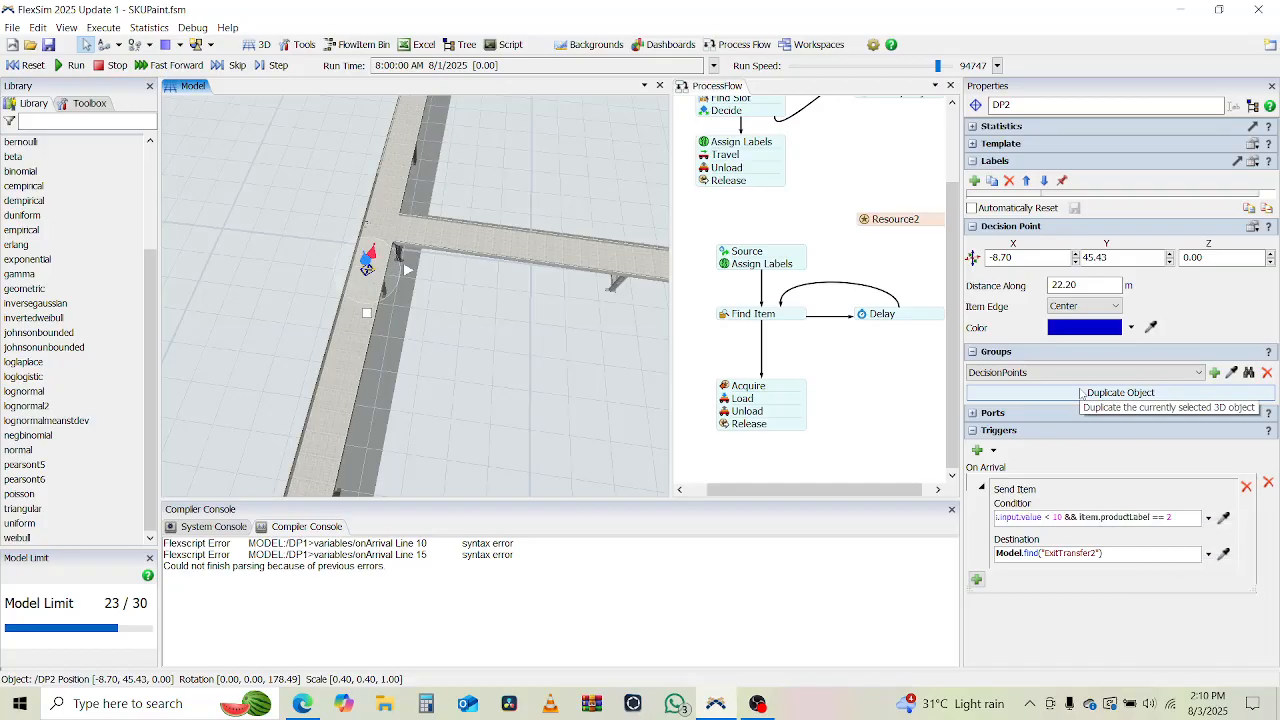
click(594, 441)
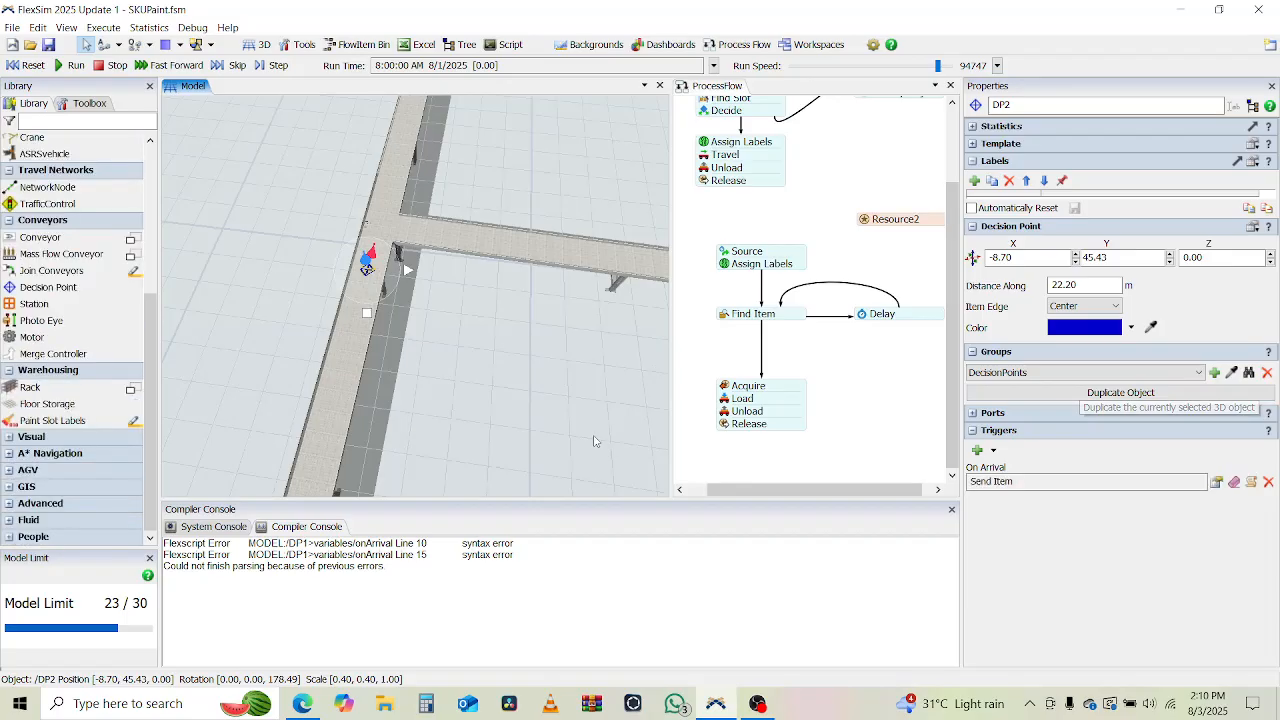
Run the simulation at a run speed of 104 and examine how items enter the two branches and circulate on the loop.
scroll(594, 441, down, 5)
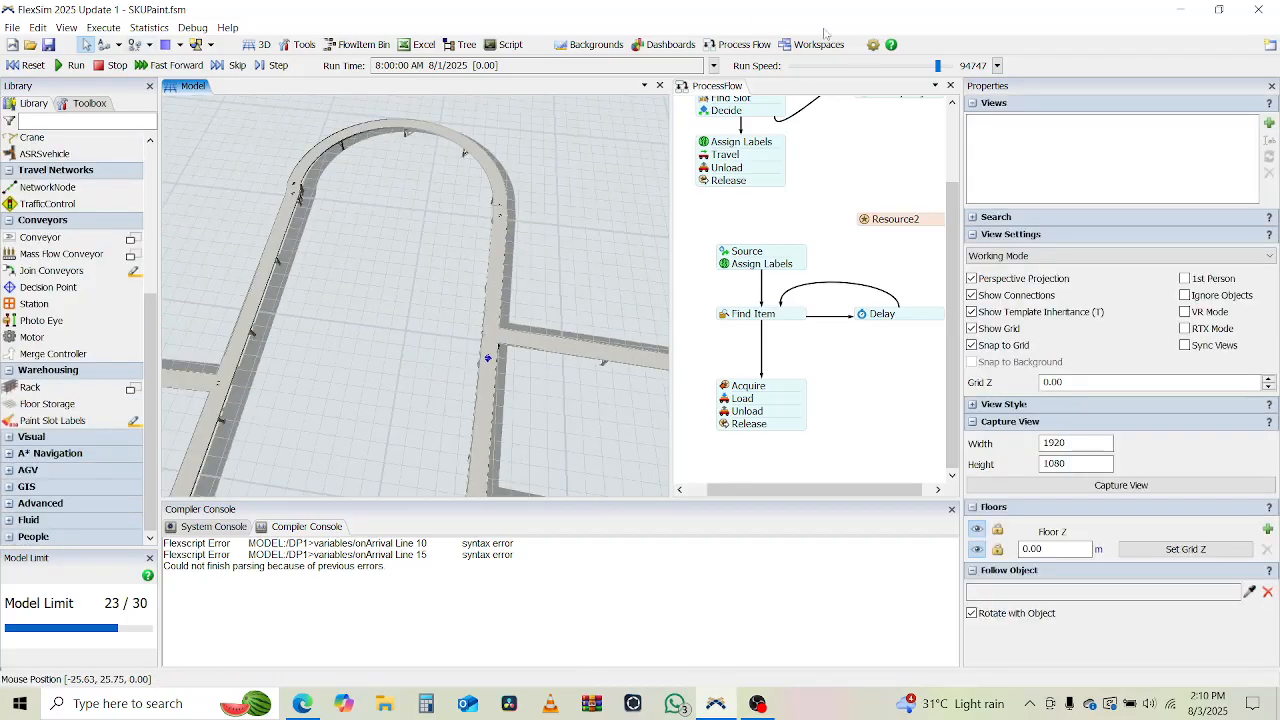
click(806, 70)
click(57, 70)
drag(398, 370, 396, 222)
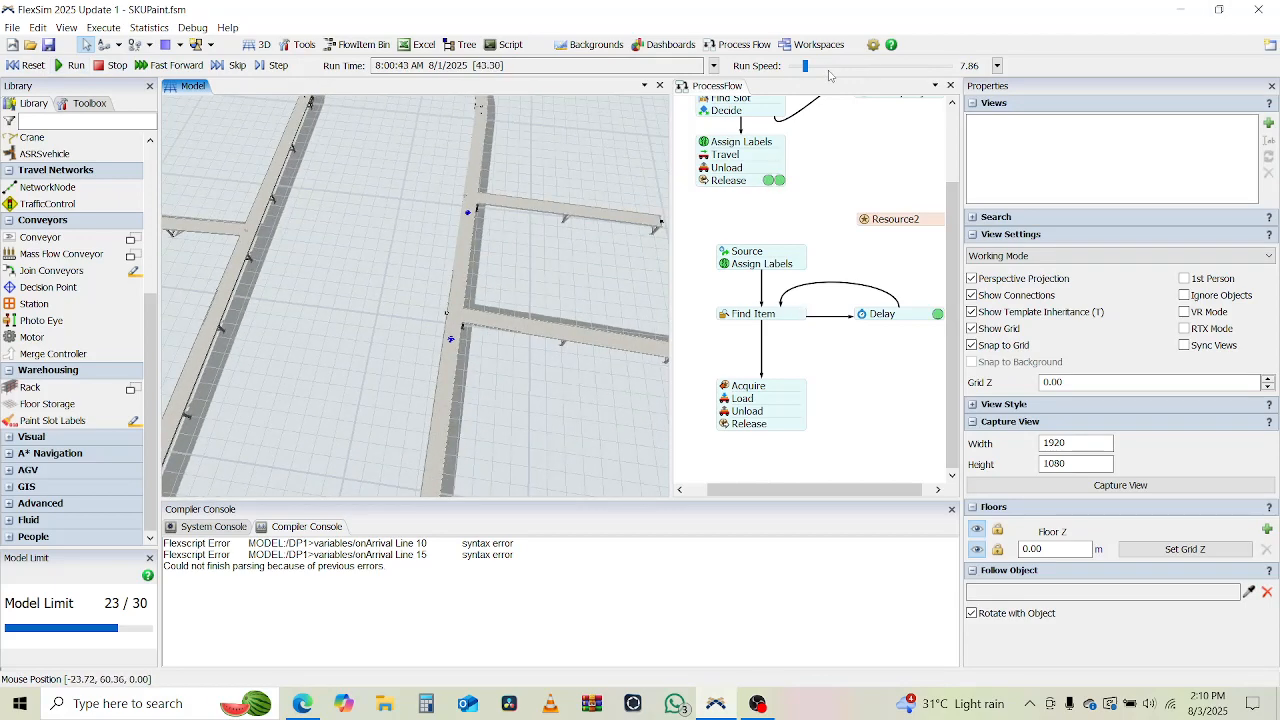
drag(813, 66, 818, 66)
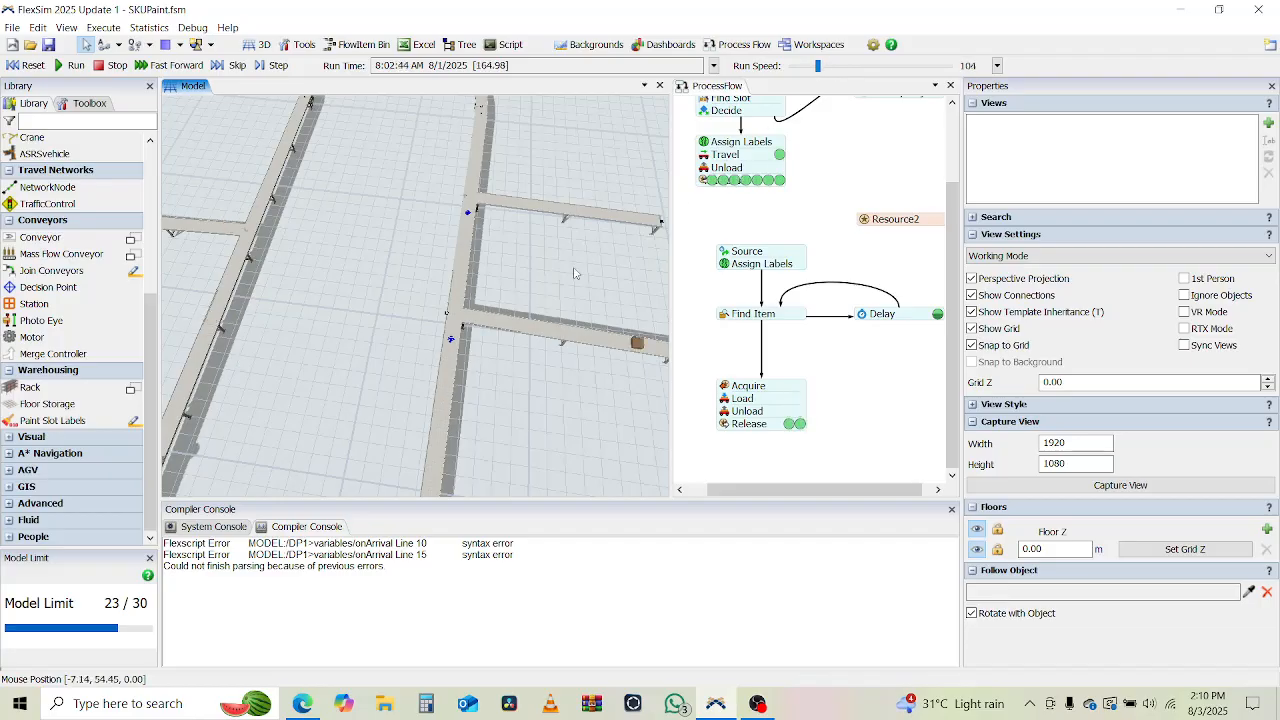
scroll(462, 330, down, 5)
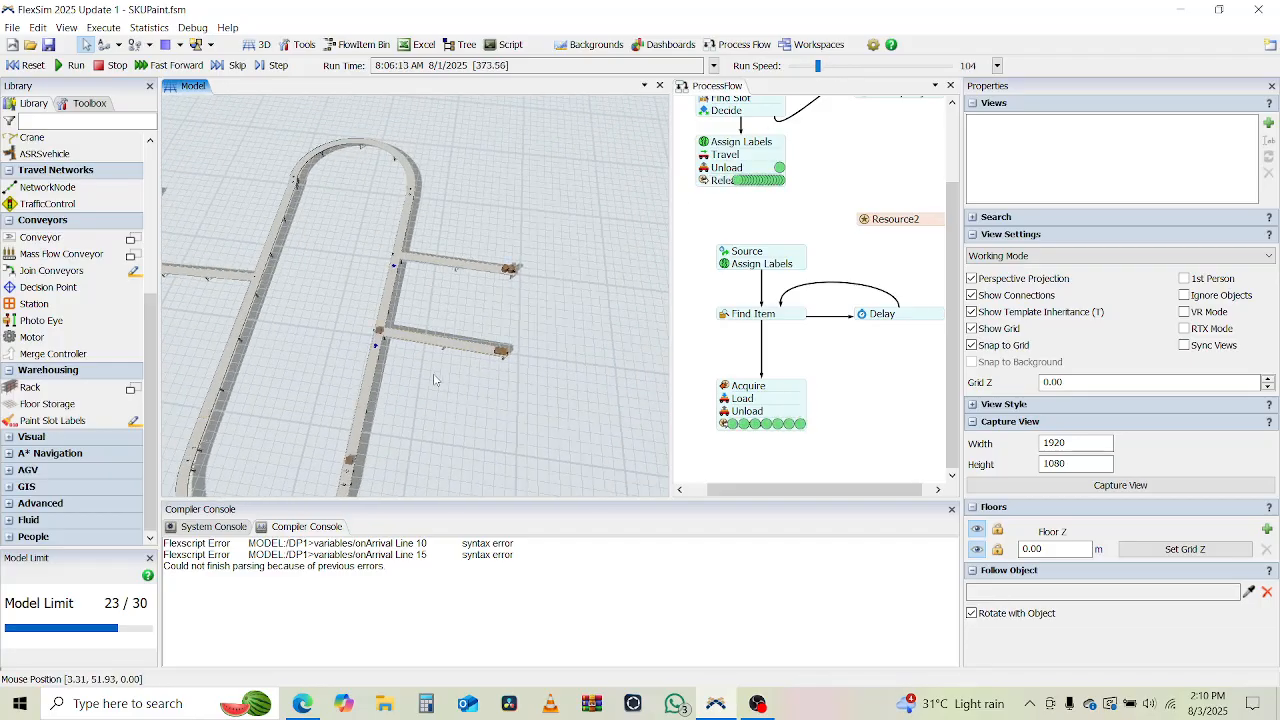
right_drag(398, 368, 463, 335)
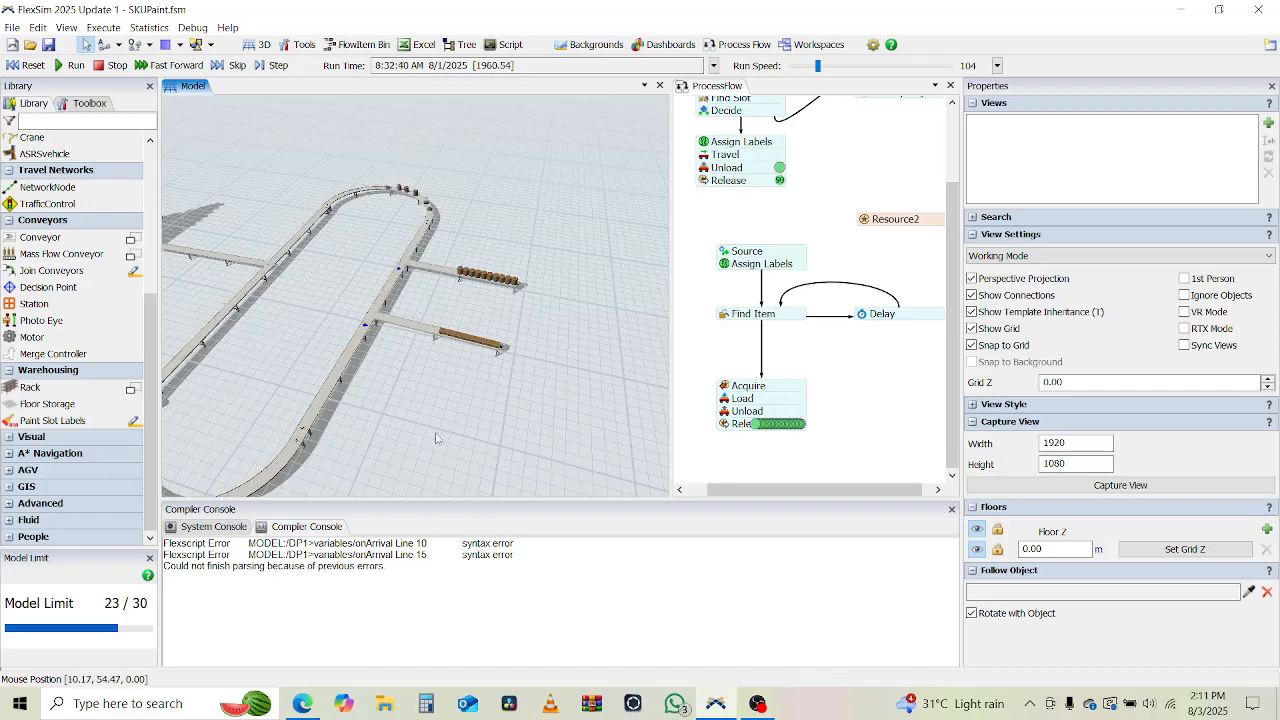
scroll(437, 432, down, 3)
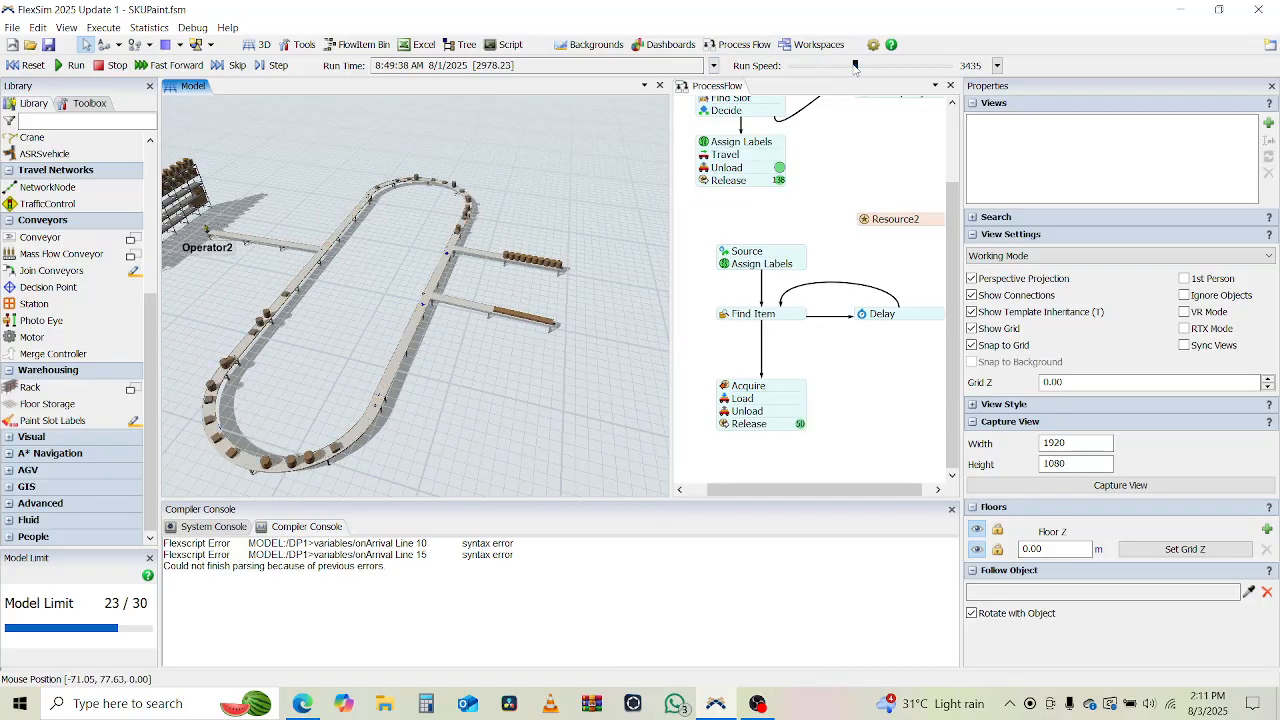
Raise the run speed to 3435, examine how items build up on the loop, and reset the model.
drag(817, 65, 855, 65)
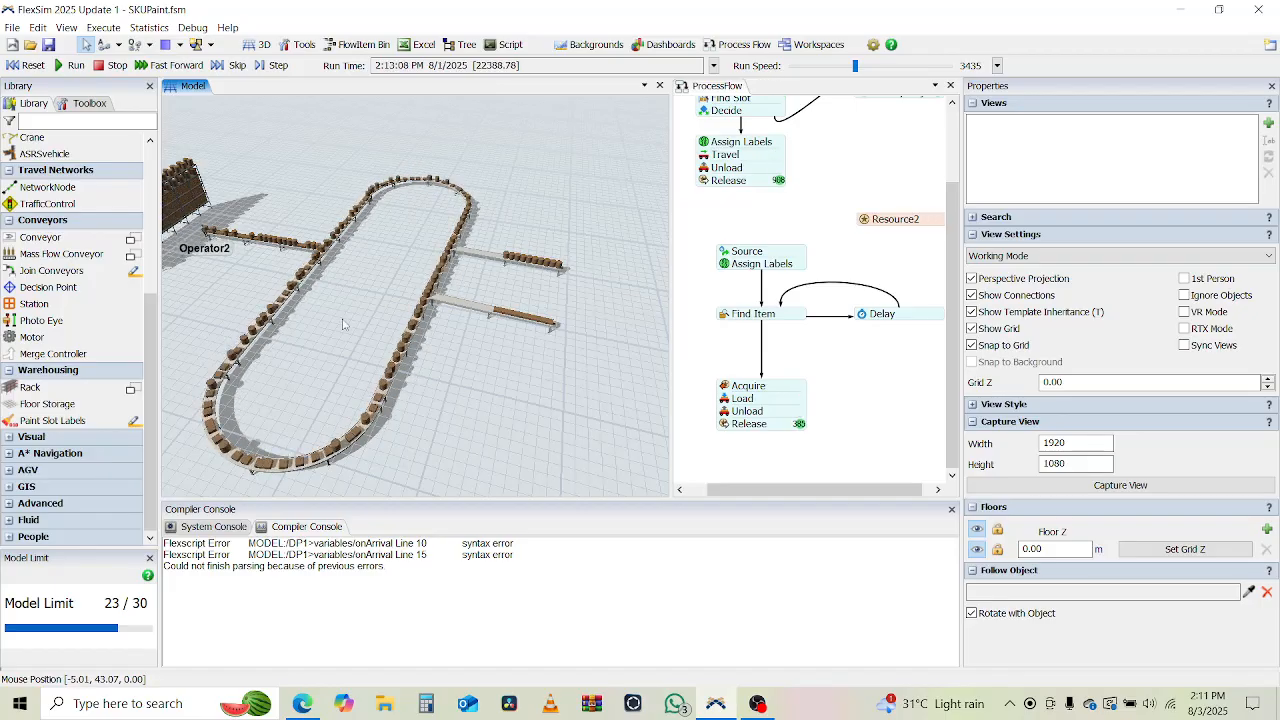
right_drag(326, 365, 438, 338)
click(33, 66)
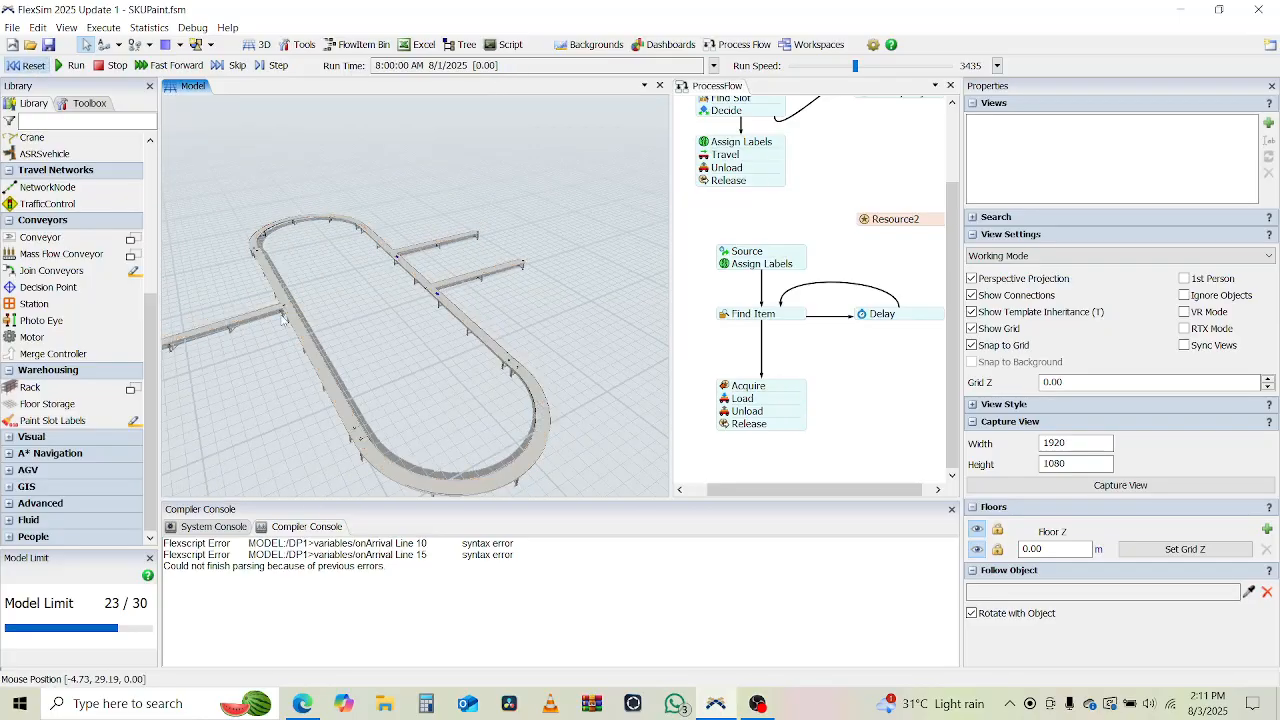
drag(428, 413, 329, 371)
click(320, 298)
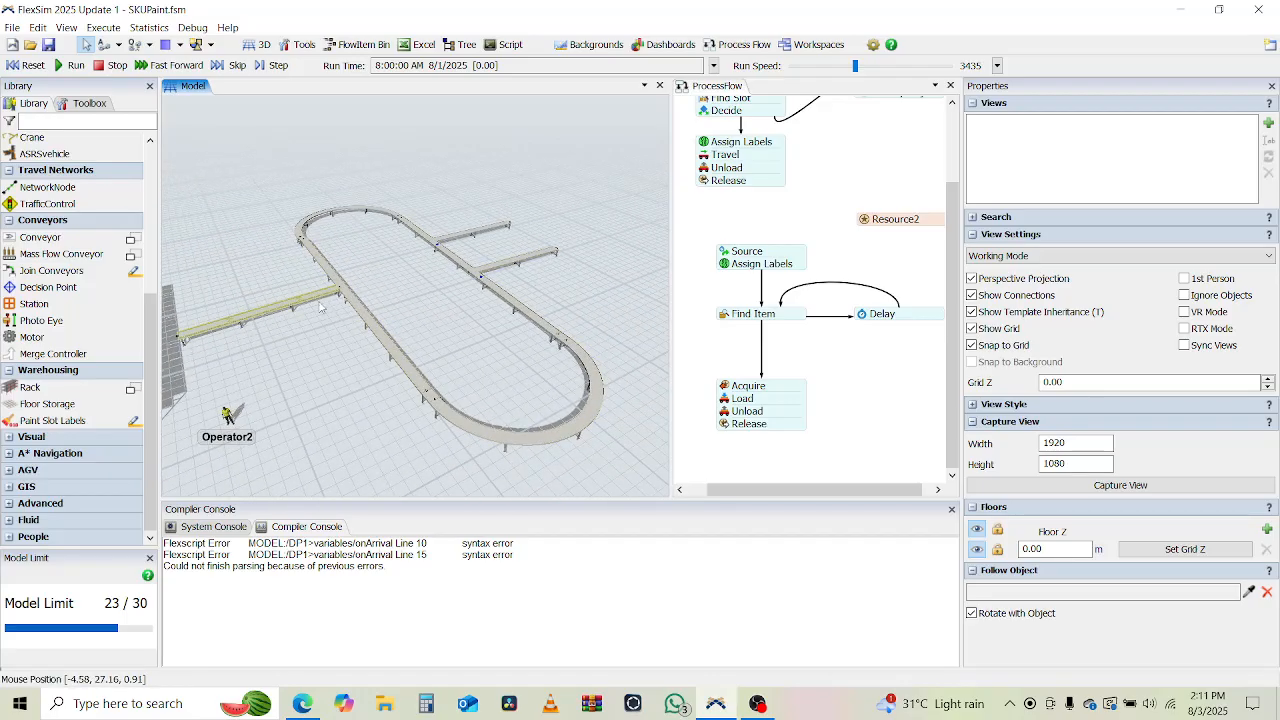
drag(304, 381, 444, 362)
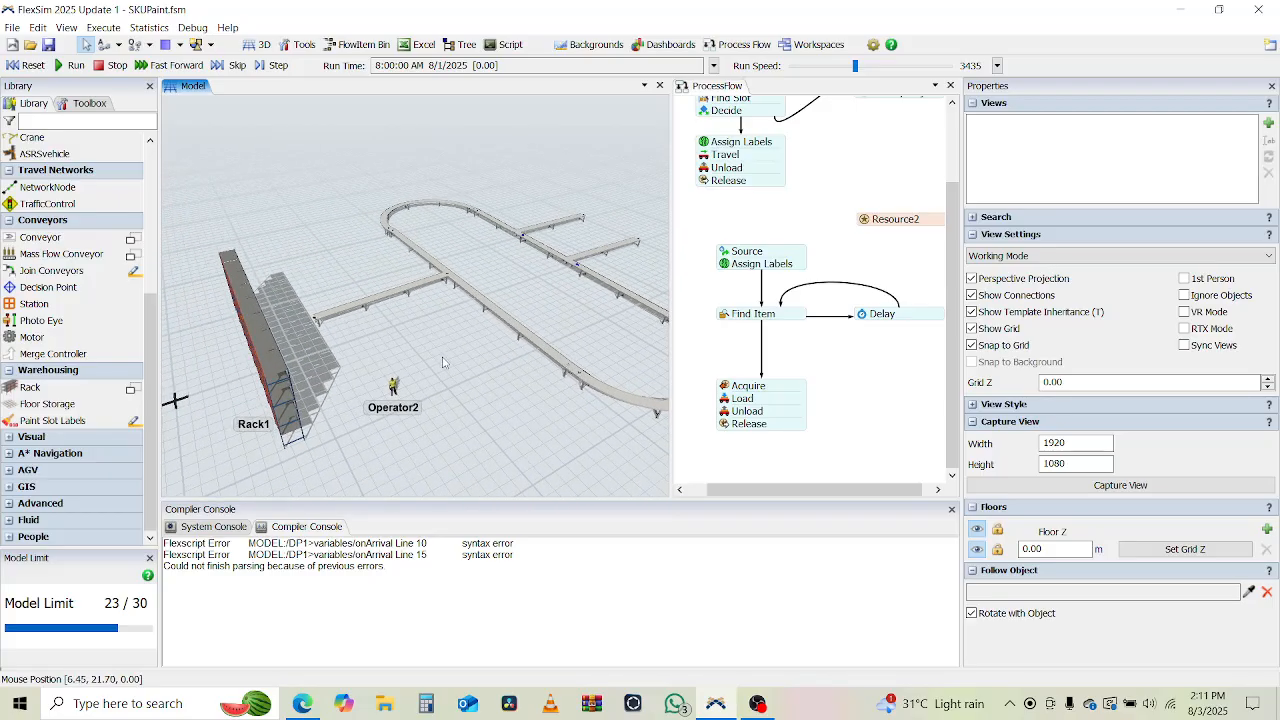
right_drag(443, 362, 357, 356)
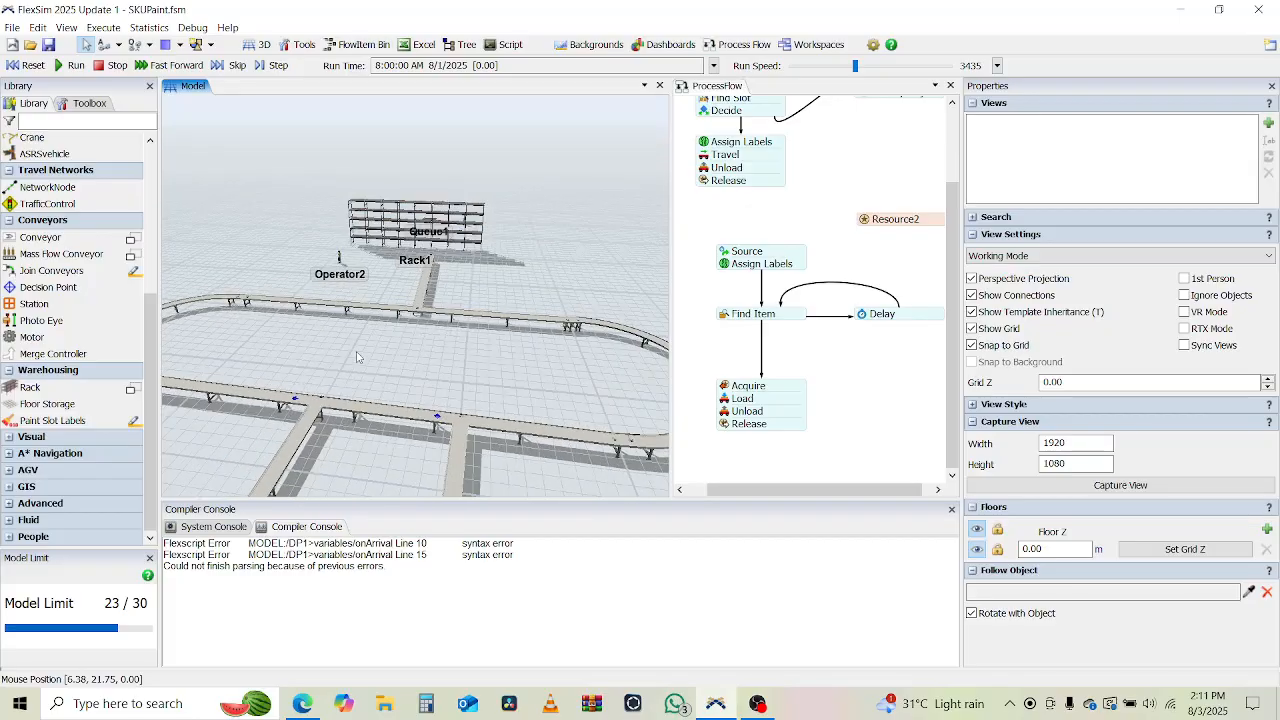